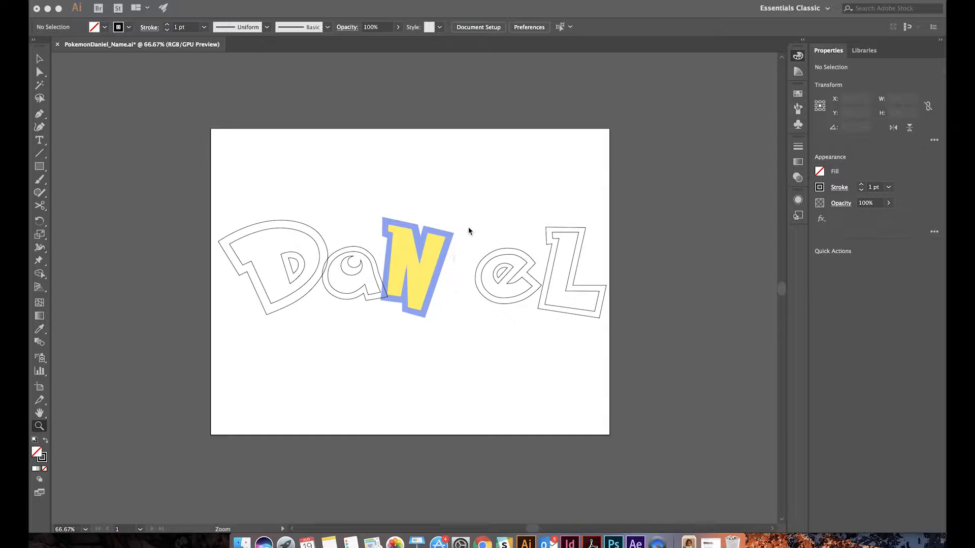
Draw a slanted four-sided inner outline for the letter I with the Pen tool in the gap between the N and e
{"action": "left_click", "coordinate": [319, 234]}
{"action": "left_click", "coordinate": [313, 186]}
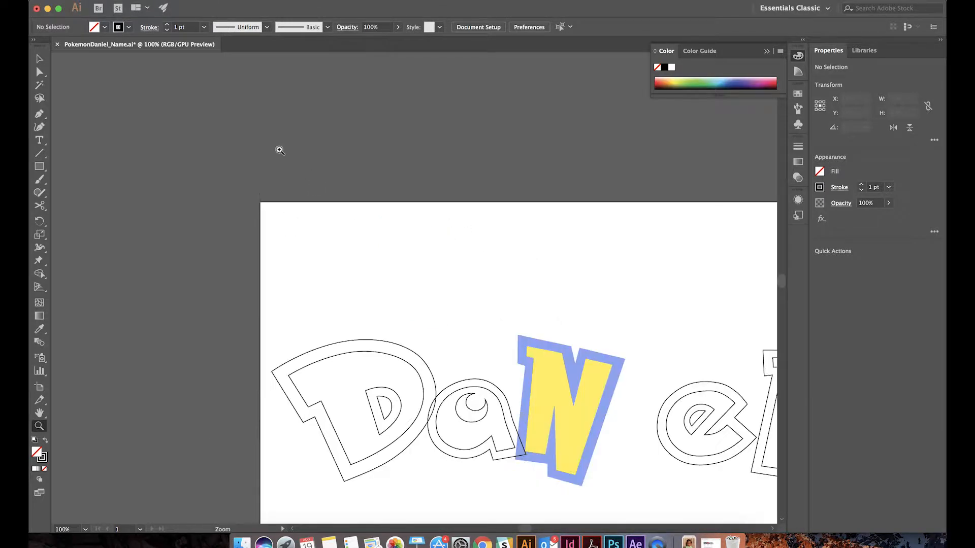
{"action": "left_click", "coordinate": [40, 114]}
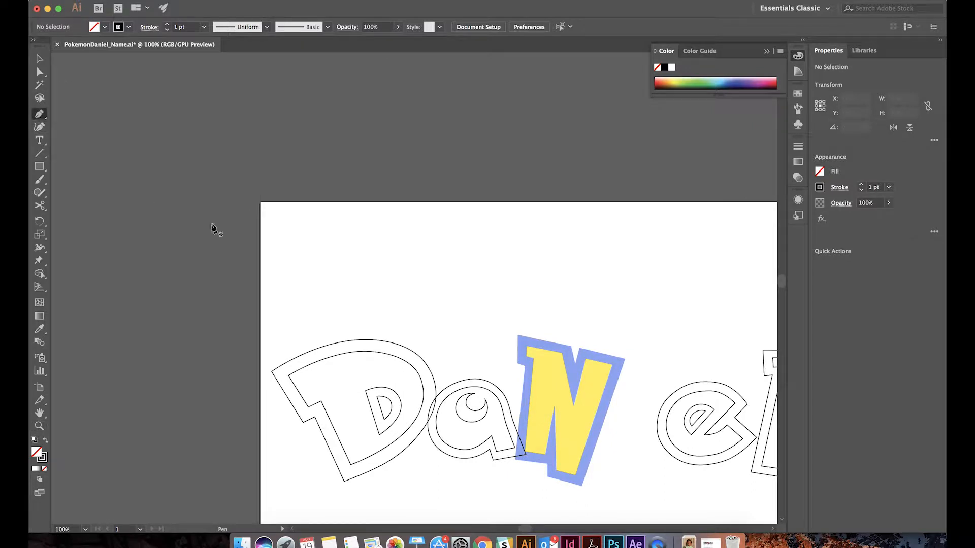
{"action": "left_click_drag", "start_coordinate": [686, 360], "coordinate": [525, 233]}
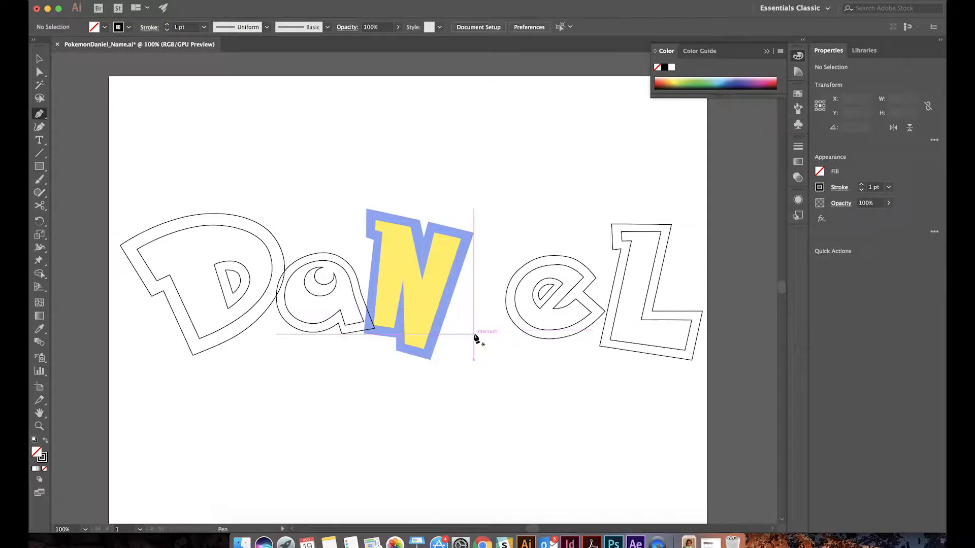
{"action": "left_click", "coordinate": [461, 323]}
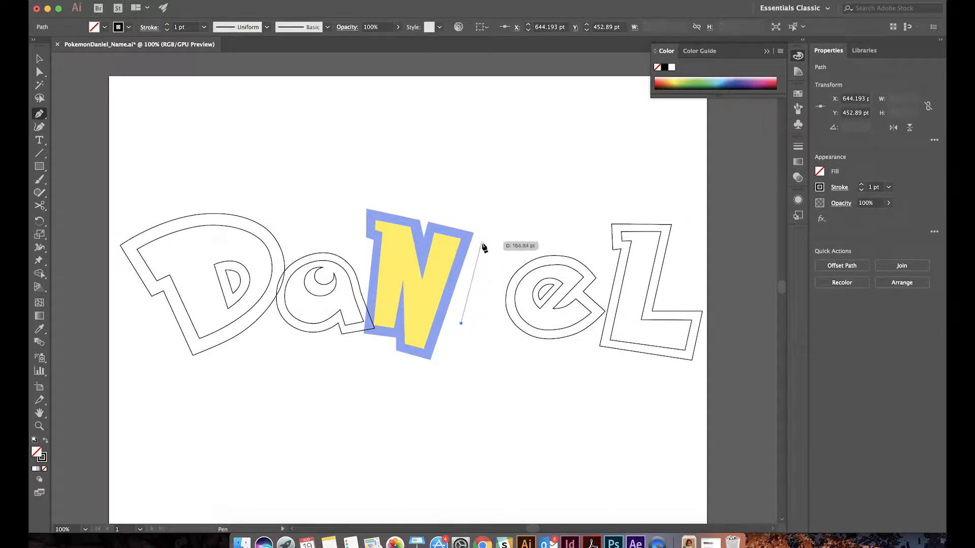
{"action": "left_click", "coordinate": [477, 253]}
{"action": "left_click_drag", "start_coordinate": [487, 253], "coordinate": [499, 253]}
{"action": "left_click", "coordinate": [499, 254]}
{"action": "left_click", "coordinate": [484, 350]}
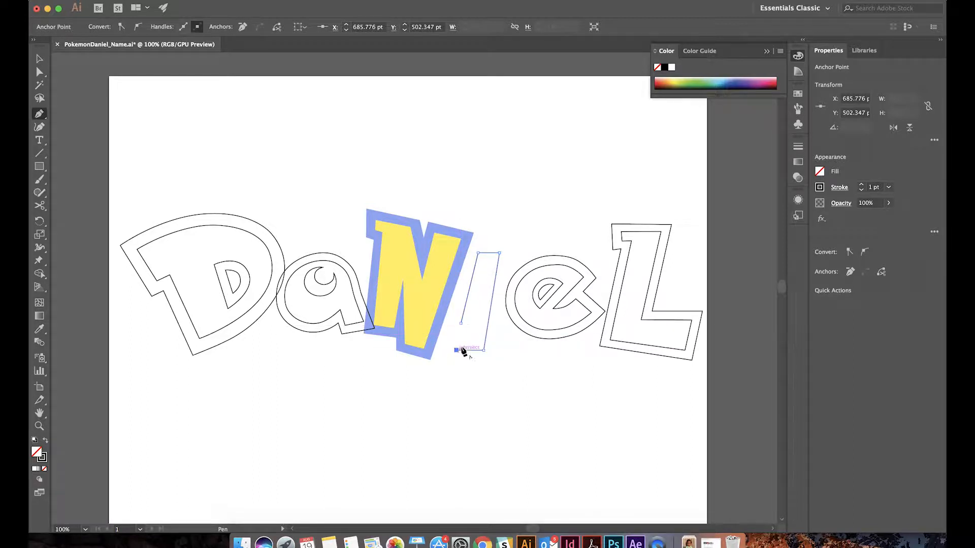
{"action": "left_click", "coordinate": [457, 350]}
Nudge the lower-left corner point of the inner I outline so its left edge runs straight
{"action": "key", "text": "a"}
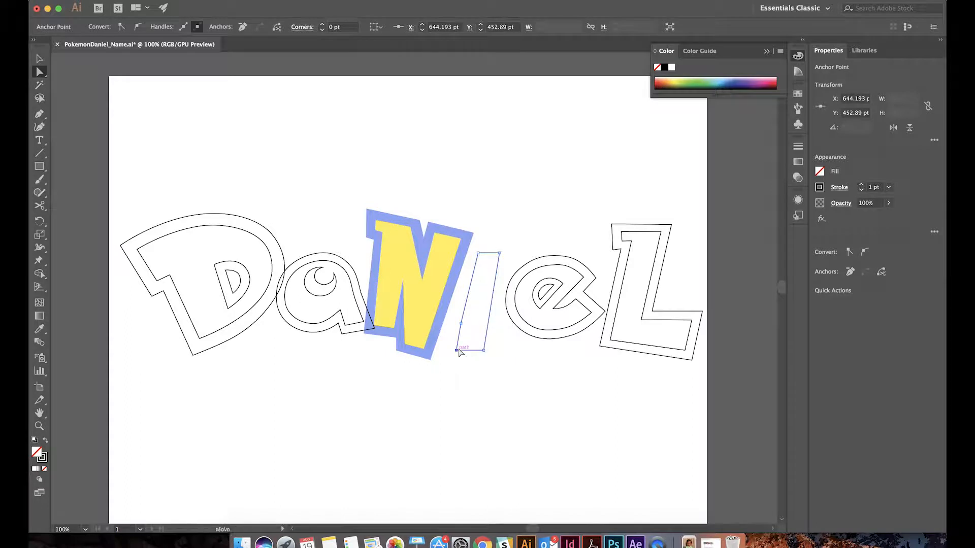
{"action": "left_click", "coordinate": [458, 350]}
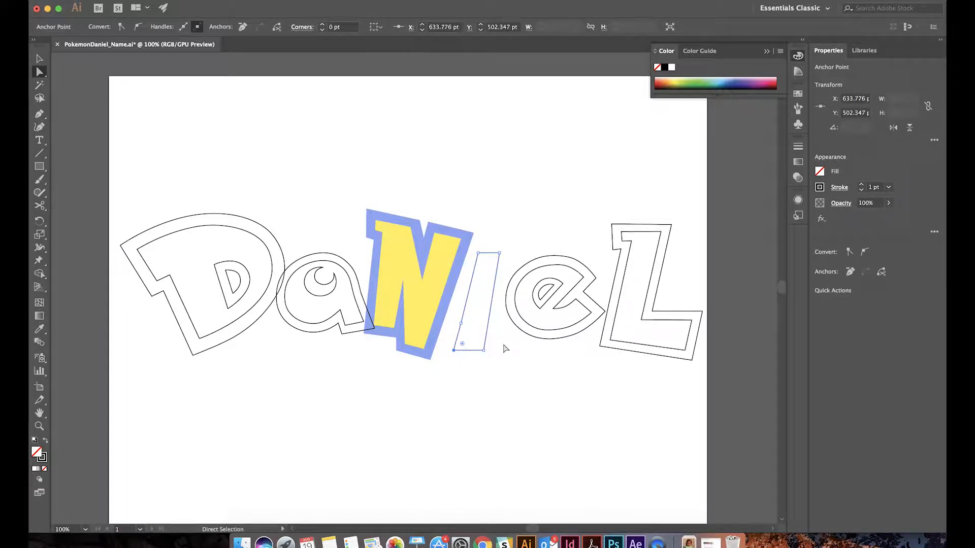
{"action": "left_click", "coordinate": [476, 424]}
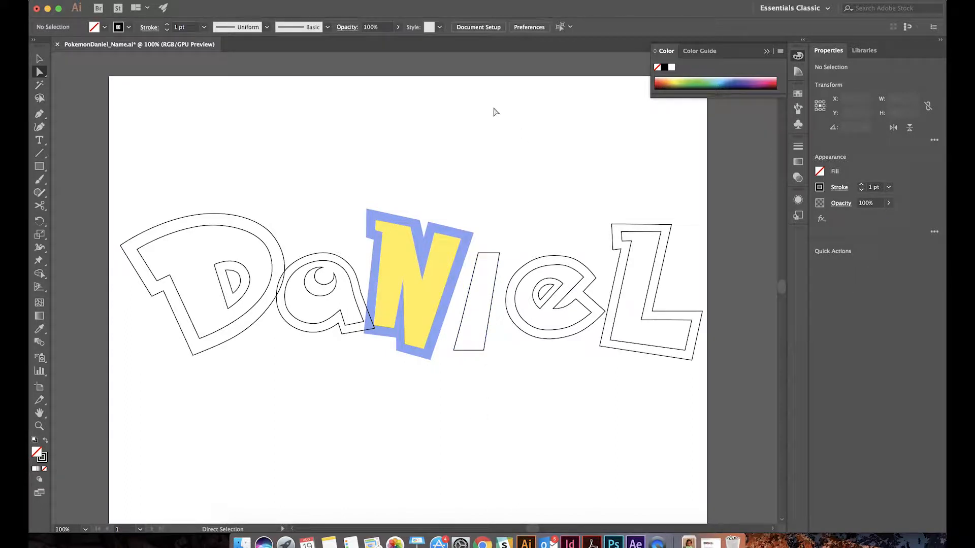
{"action": "left_click", "coordinate": [454, 350]}
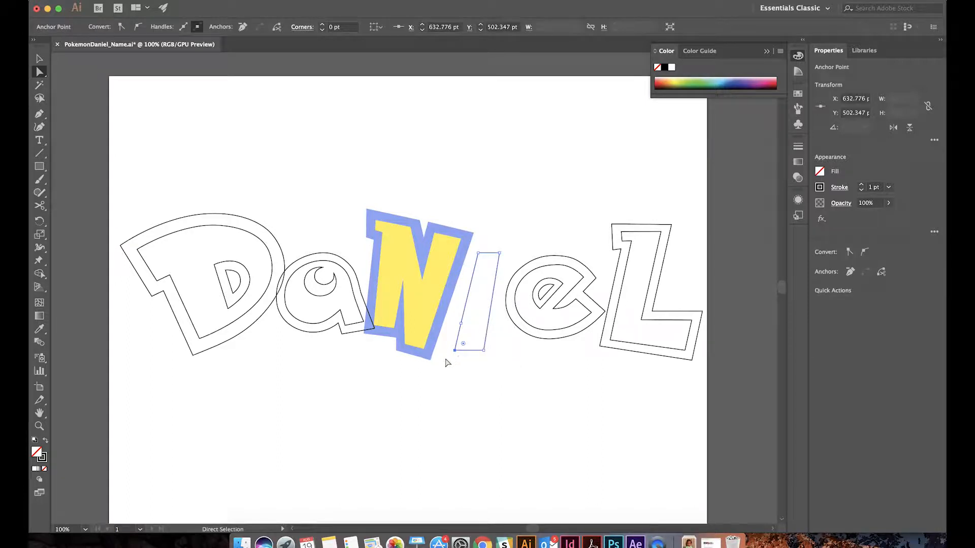
{"action": "left_click", "coordinate": [447, 362]}
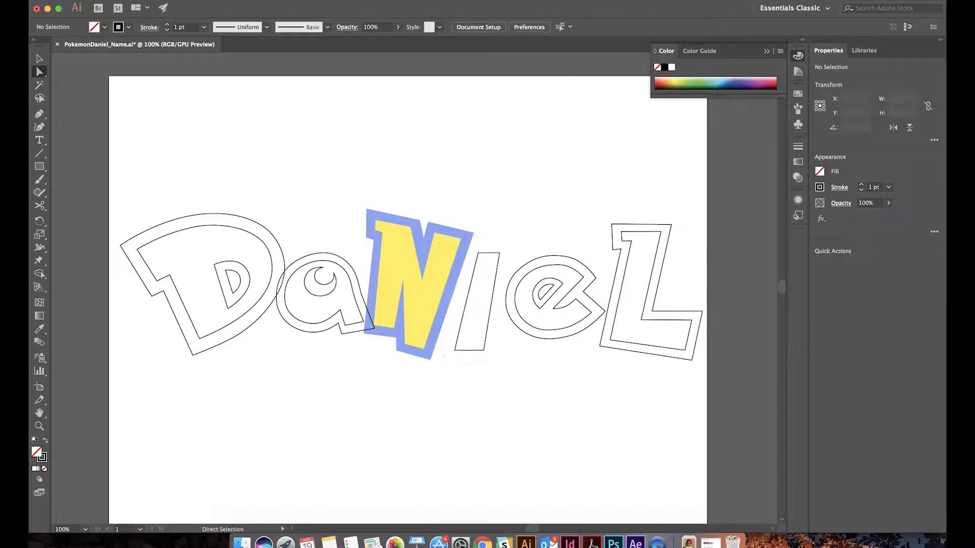
Draw a larger closed four-sided outline around the inner I shape with the Pen tool
{"action": "left_click", "coordinate": [39, 114]}
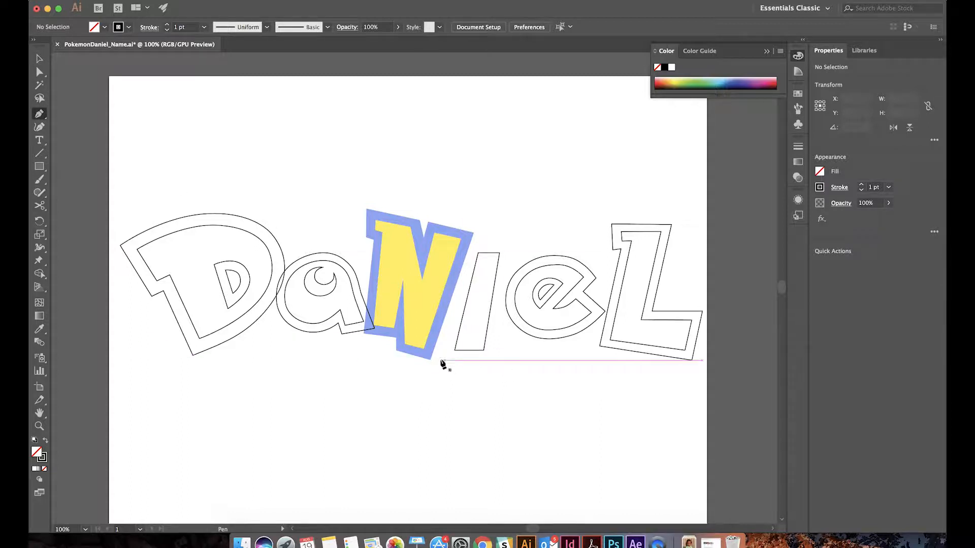
{"action": "left_click", "coordinate": [443, 356]}
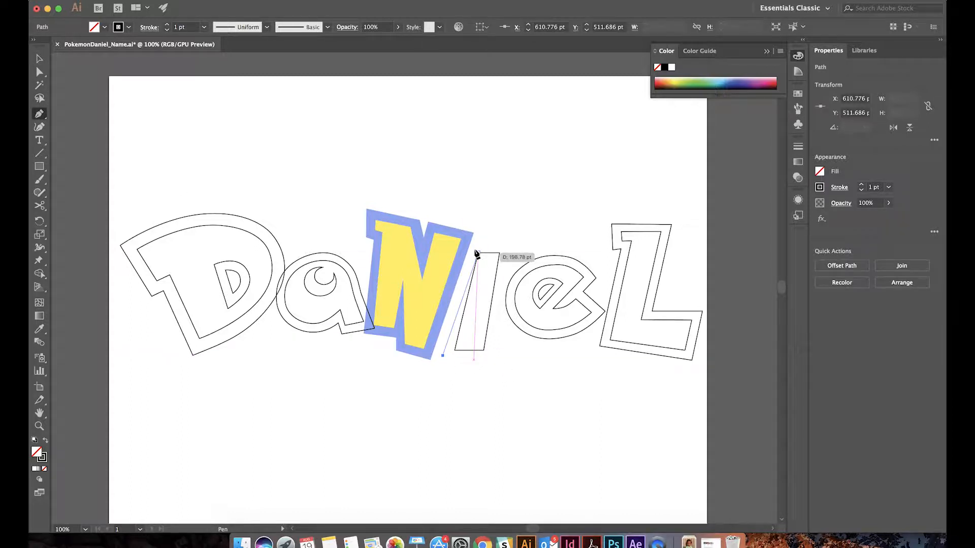
{"action": "left_click_drag", "start_coordinate": [474, 240], "coordinate": [505, 246]}
{"action": "left_click", "coordinate": [506, 245]}
{"action": "left_click", "coordinate": [489, 359]}
{"action": "left_click", "coordinate": [444, 357]}
Shift the outer I outline's lower-left corner down level with its base and move its upper-right corner slightly outward
{"action": "key", "text": "a"}
{"action": "key", "text": "Down"}
{"action": "key", "text": "Down"}
{"action": "key", "text": "Down"}
{"action": "key", "text": "Down"}
{"action": "key", "text": "Down"}
{"action": "key", "text": "Down"}
{"action": "key", "text": "Right"}
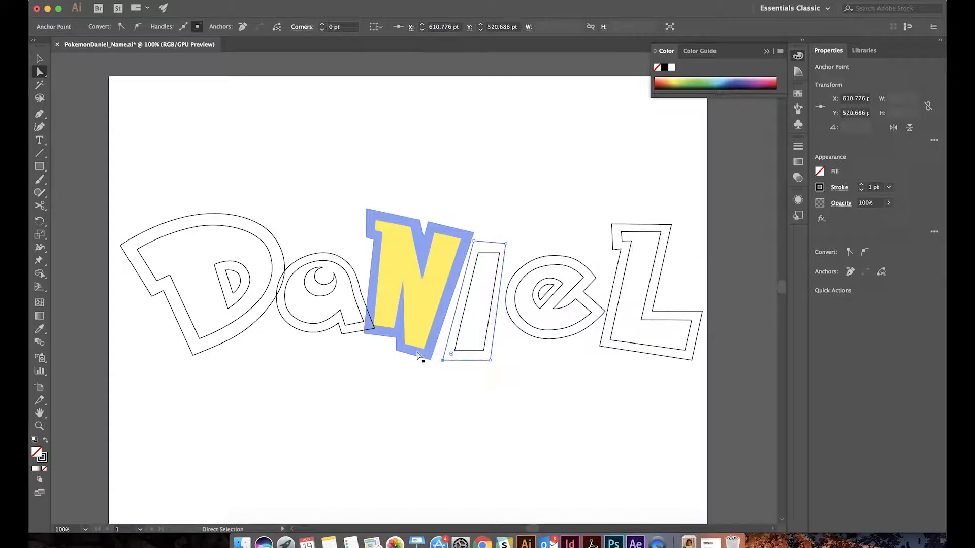
{"action": "left_click", "coordinate": [505, 244]}
{"action": "left_click_drag", "start_coordinate": [505, 244], "coordinate": [507, 245]}
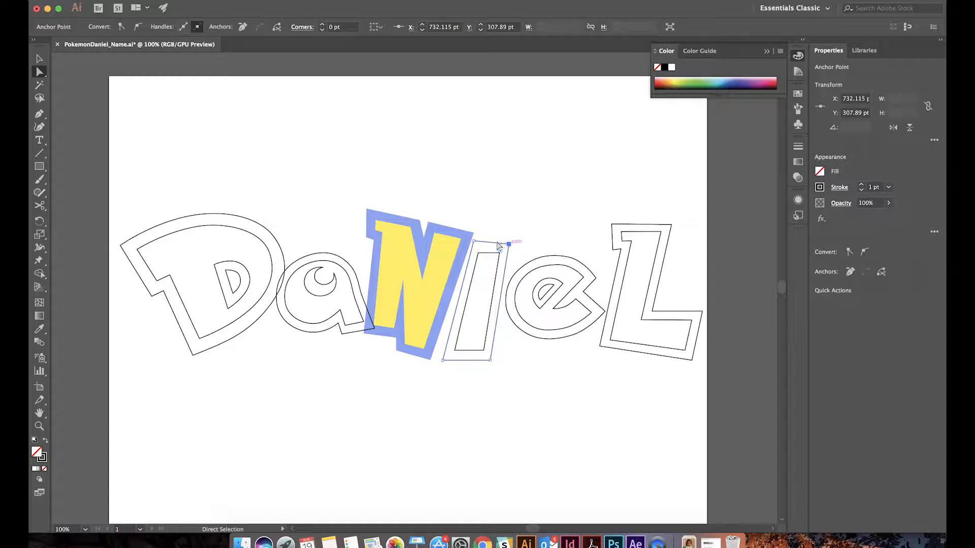
Nudge the outer I outline's upper-left corner down and left to even out the border, and deselect the path
{"action": "left_click", "coordinate": [475, 241]}
{"action": "key", "text": "Down"}
{"action": "key", "text": "Down"}
{"action": "key", "text": "Left"}
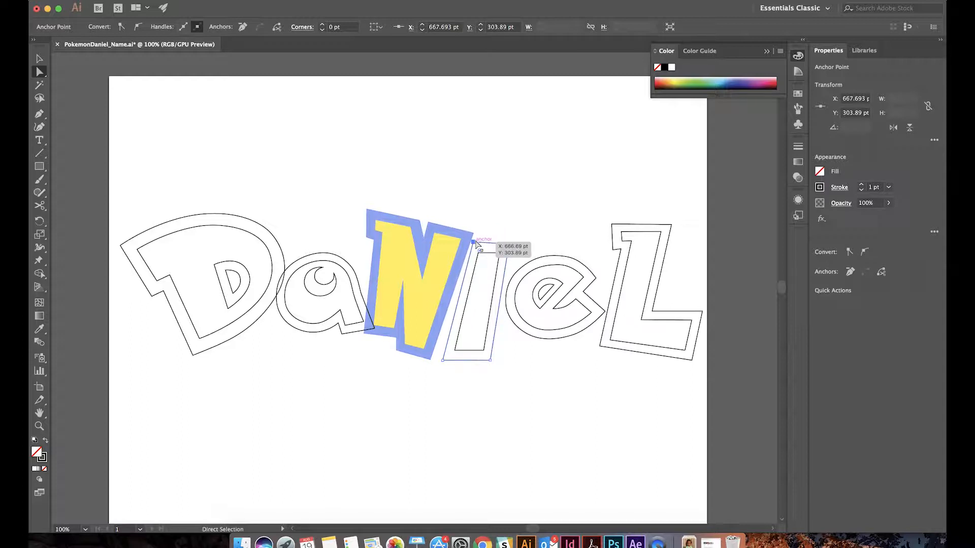
{"action": "key", "text": "Left"}
{"action": "key", "text": "Left"}
{"action": "key", "text": "Down"}
{"action": "key", "text": "Left"}
{"action": "key", "text": "Up"}
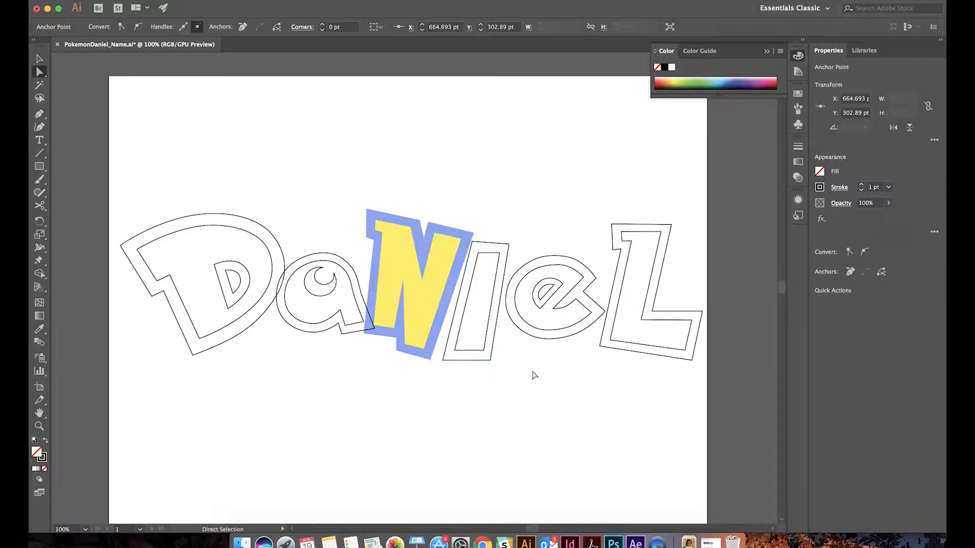
{"action": "left_click", "coordinate": [535, 374]}
{"action": "left_click", "coordinate": [473, 244]}
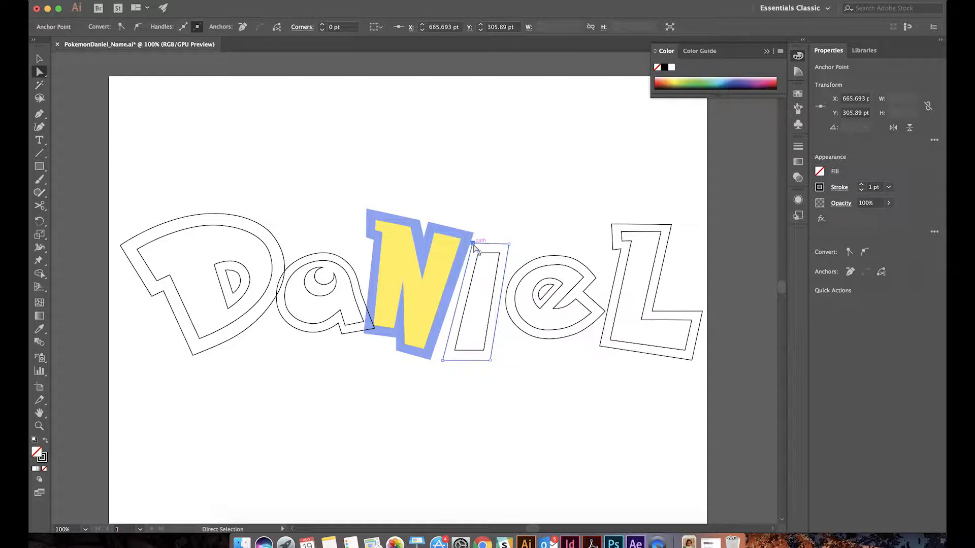
{"action": "left_click", "coordinate": [488, 360]}
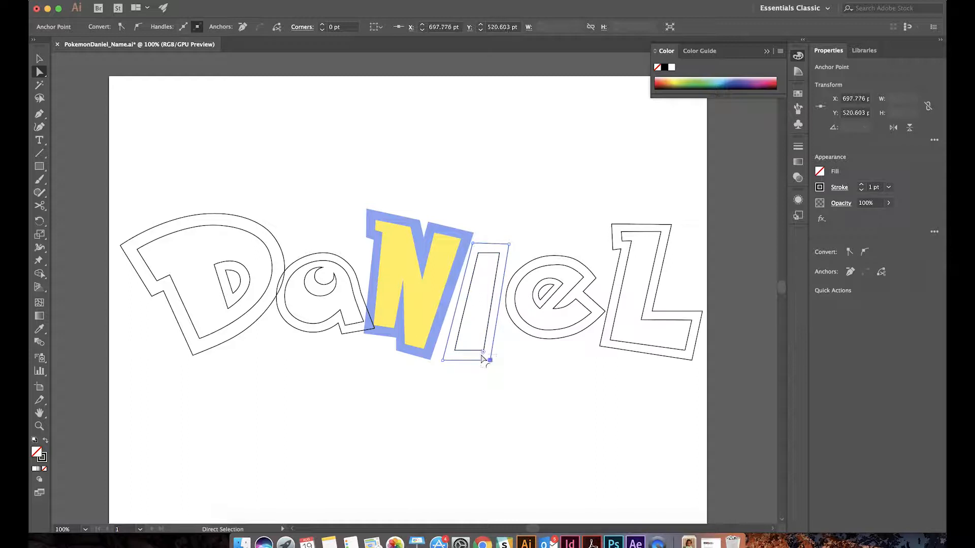
{"action": "left_click", "coordinate": [505, 418]}
View the whole artboard and save the lettering document
{"action": "key", "text": "z"}
{"action": "left_click", "coordinate": [480, 250], "text": "alt"}
{"action": "left_click_drag", "start_coordinate": [409, 308], "coordinate": [436, 268]}
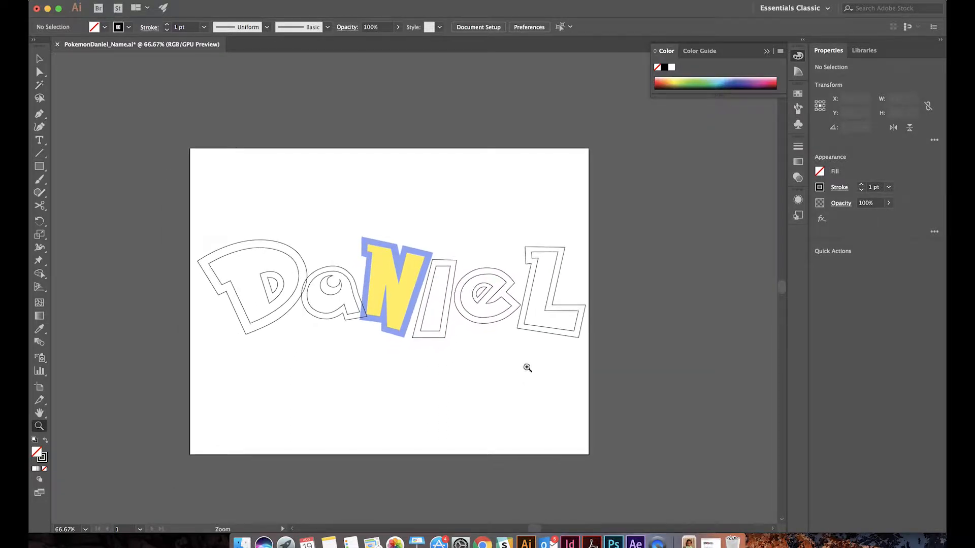
{"action": "key", "text": "v"}
{"action": "key", "text": "super+s"}
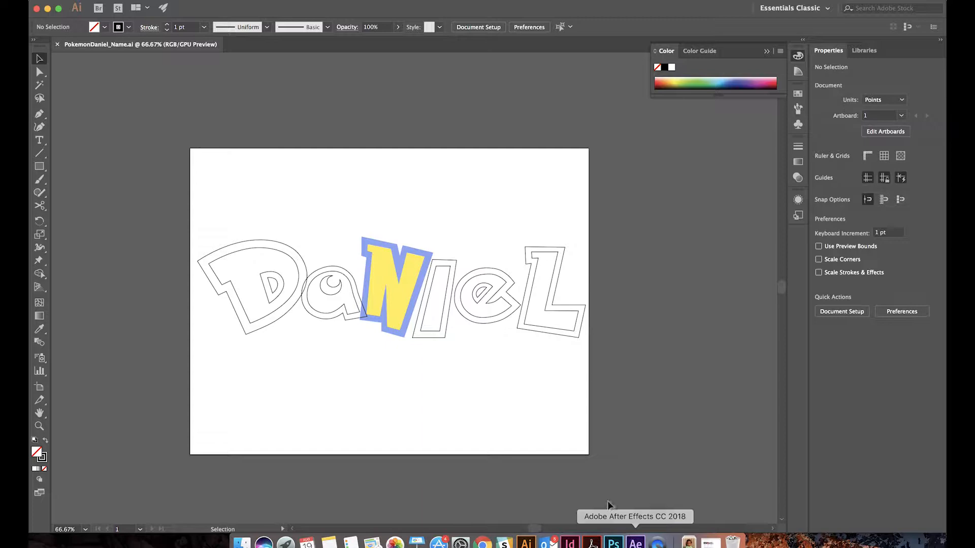
{"action": "left_click", "coordinate": [424, 331]}
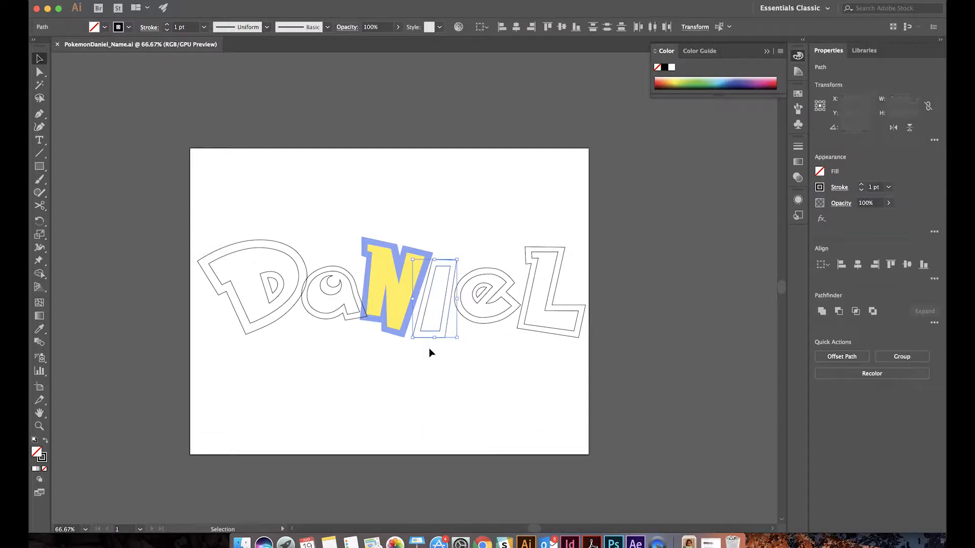
{"action": "left_click", "coordinate": [452, 379]}
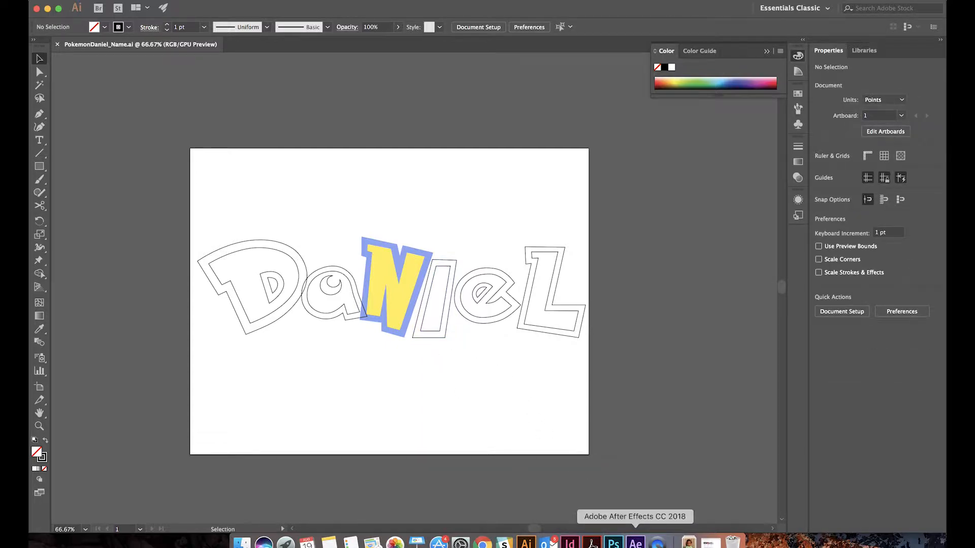
Switch to After Effects and create a new composition named "Main comp" with the default settings
{"action": "left_click", "coordinate": [635, 542]}
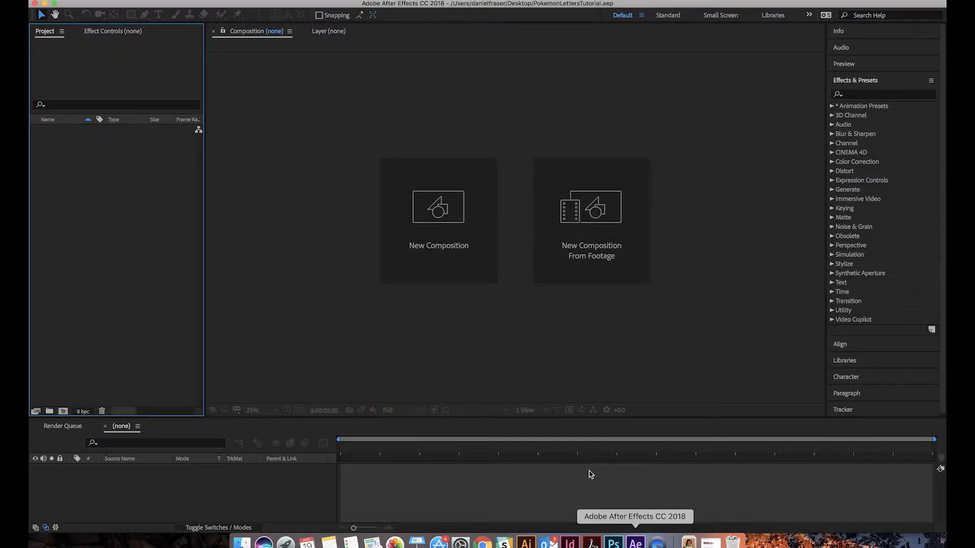
{"action": "left_click", "coordinate": [179, 1]}
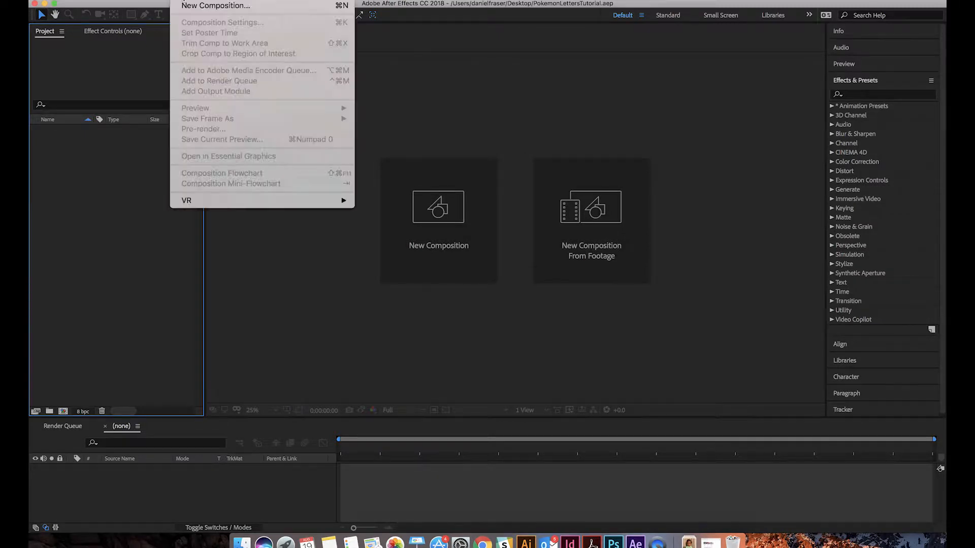
{"action": "left_click", "coordinate": [185, 6]}
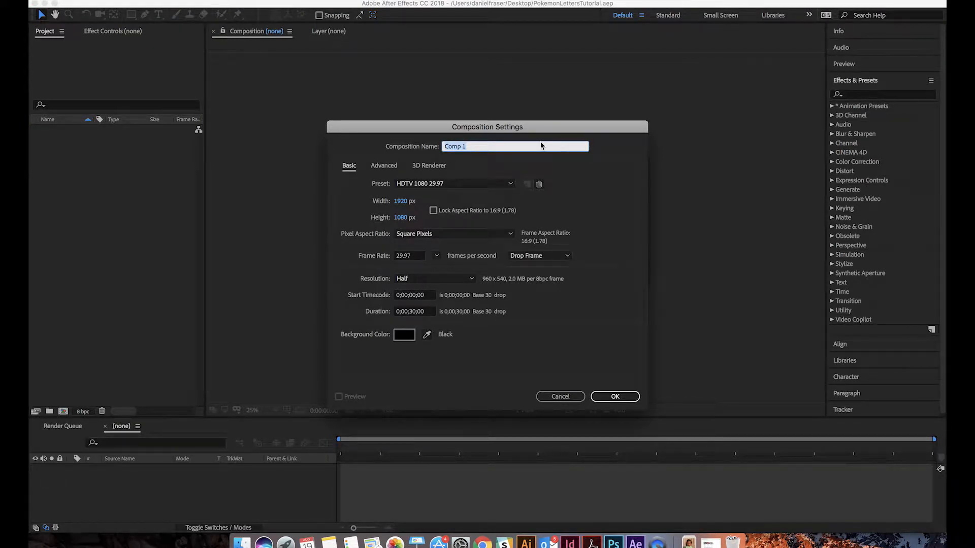
{"action": "type", "text": "Main comp"}
{"action": "key", "text": "Return"}
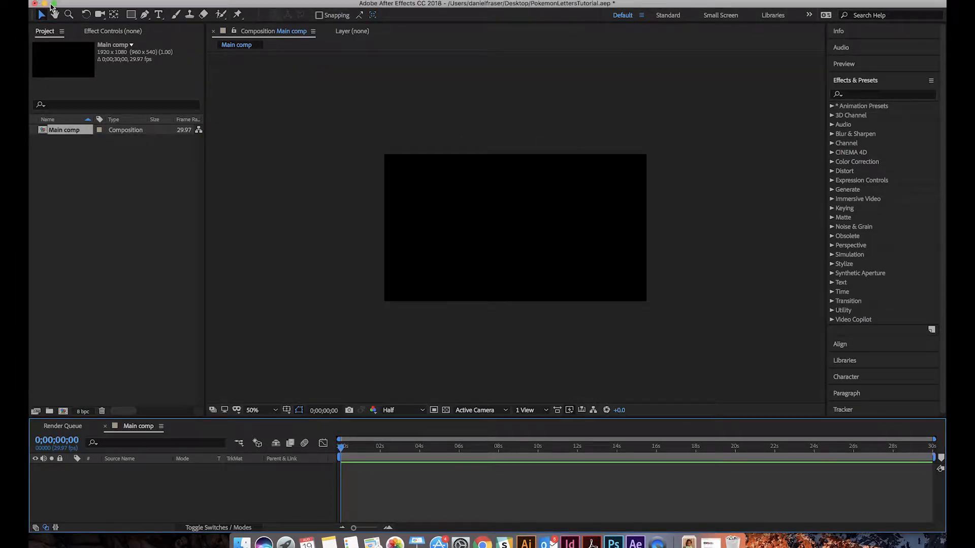
Add a black solid layer to the main composition with the default name and size
{"action": "left_click", "coordinate": [199, 0]}
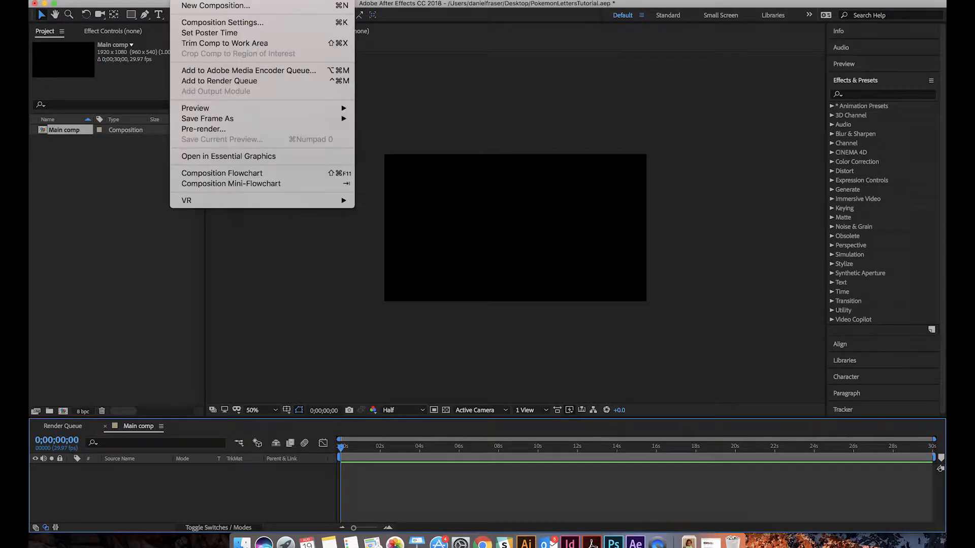
{"action": "mouse_move", "coordinate": [241, 0]}
{"action": "mouse_move", "coordinate": [282, 7]}
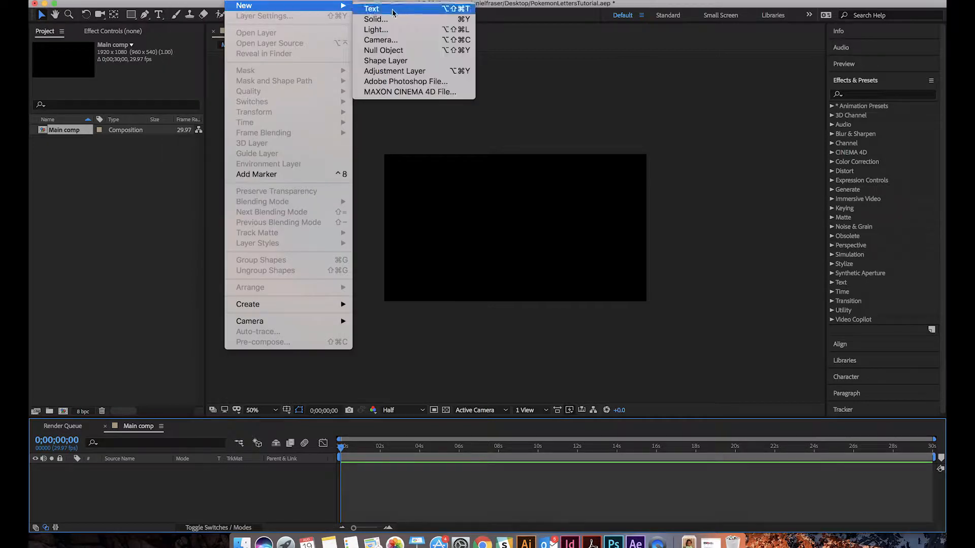
{"action": "left_click", "coordinate": [386, 17]}
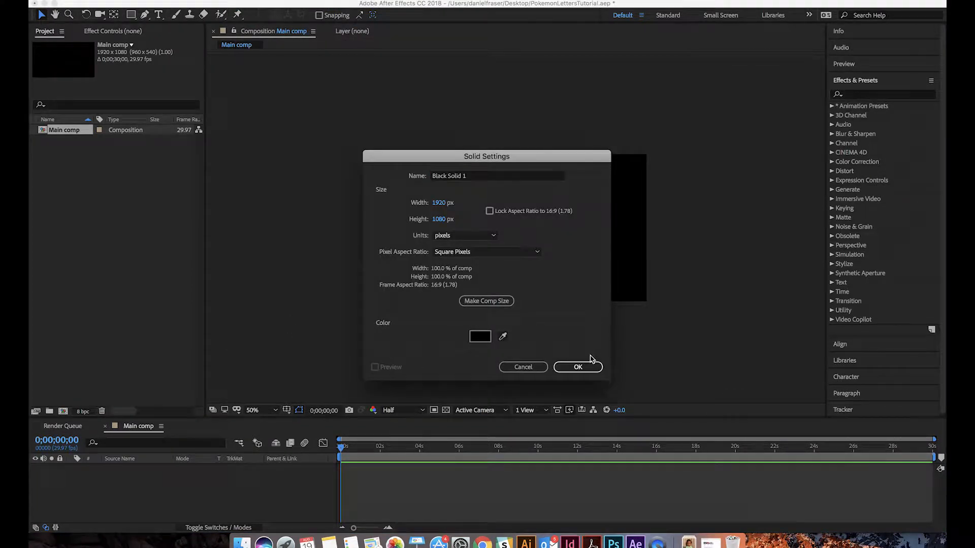
{"action": "left_click", "coordinate": [579, 366]}
Apply the Video Copilot Element effect to the black solid
{"action": "left_click", "coordinate": [267, 4]}
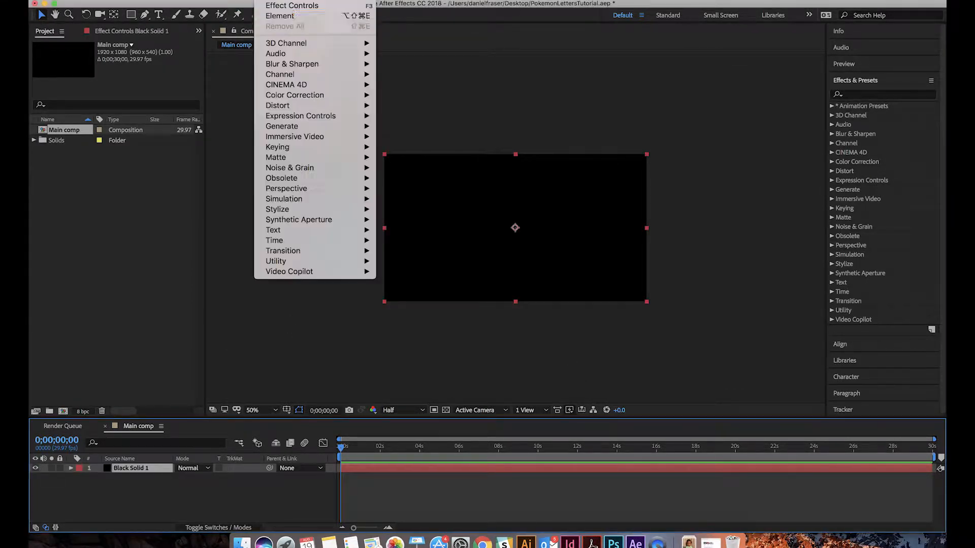
{"action": "mouse_move", "coordinate": [366, 262]}
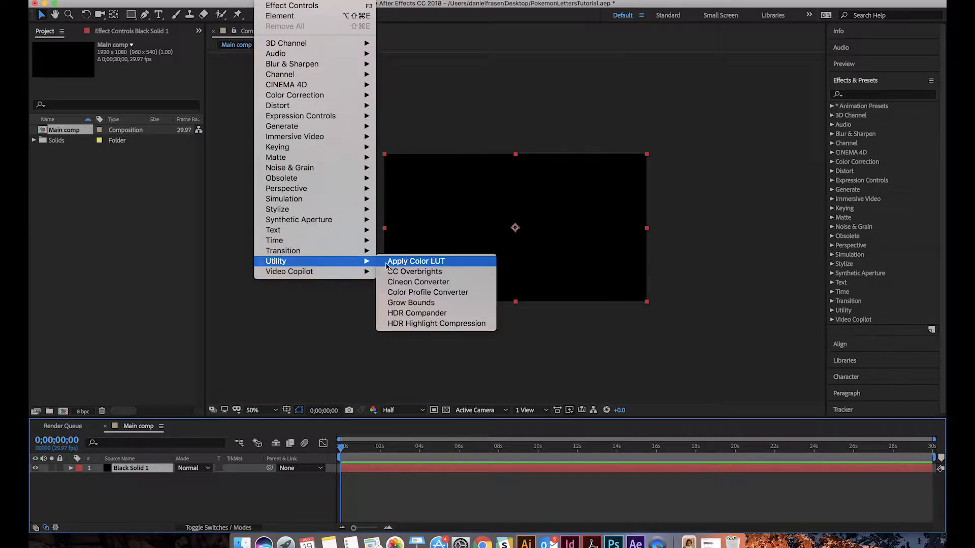
{"action": "left_click", "coordinate": [381, 272]}
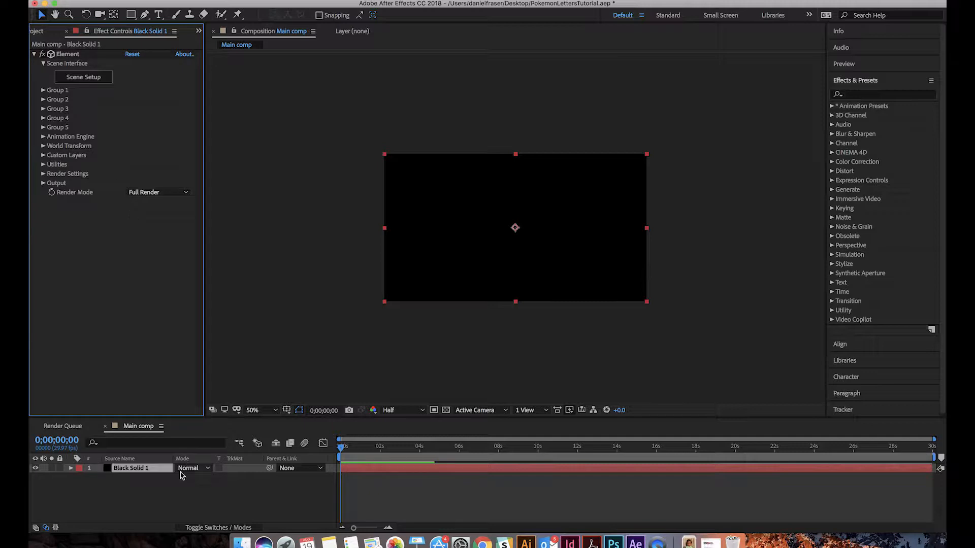
{"action": "left_click", "coordinate": [163, 472]}
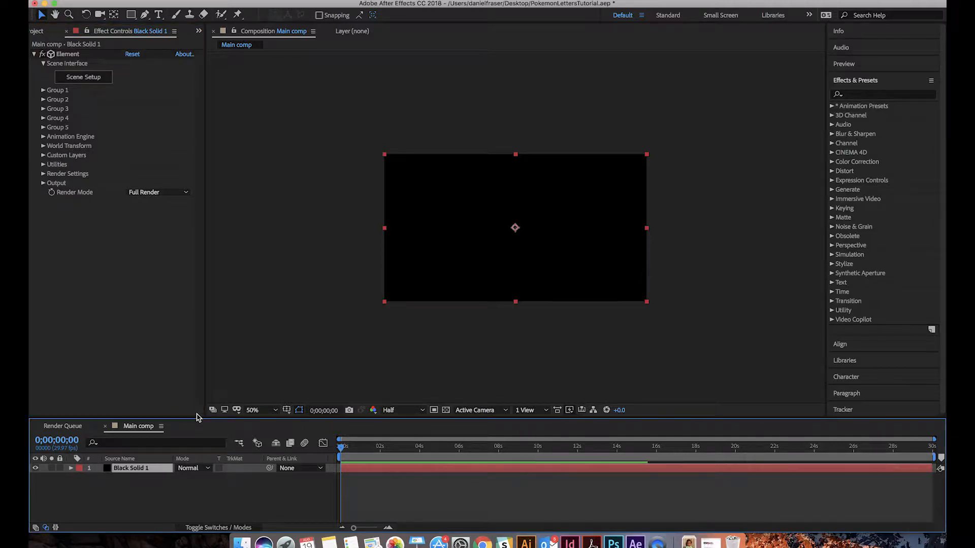
Enlarge the timeline area so that more layers fit below the composition view
{"action": "left_click_drag", "start_coordinate": [197, 417], "coordinate": [234, 281]}
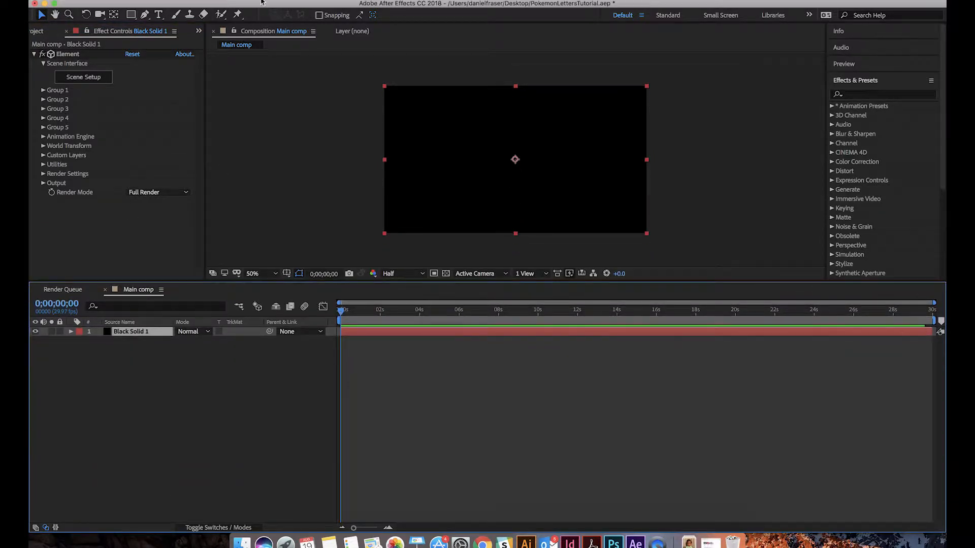
{"action": "left_click", "coordinate": [237, 0]}
{"action": "mouse_move", "coordinate": [243, 4]}
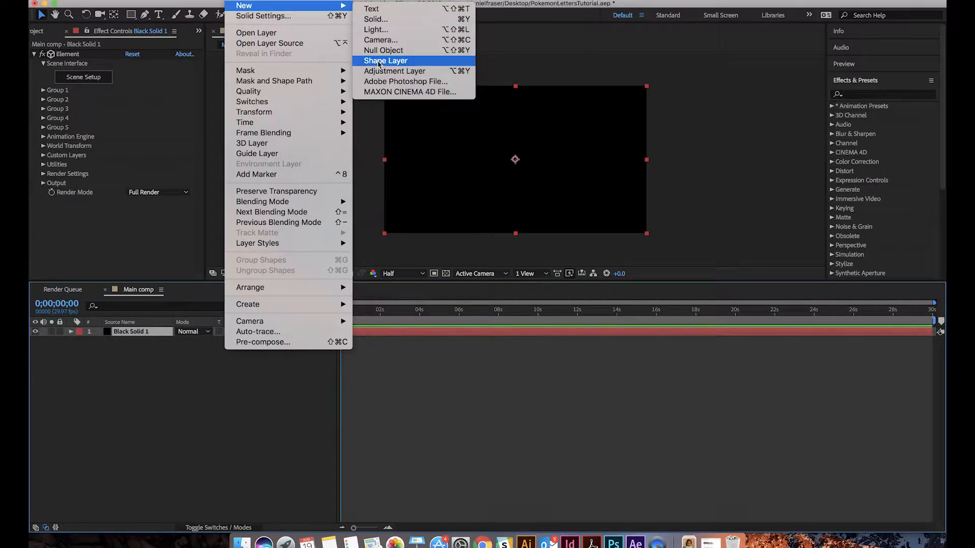
{"action": "left_click", "coordinate": [376, 21]}
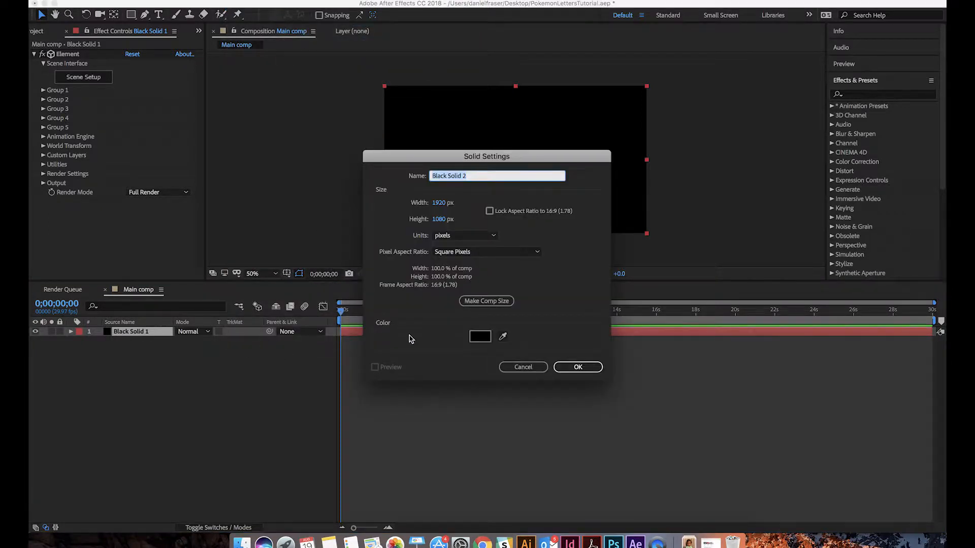
{"action": "left_click", "coordinate": [556, 365]}
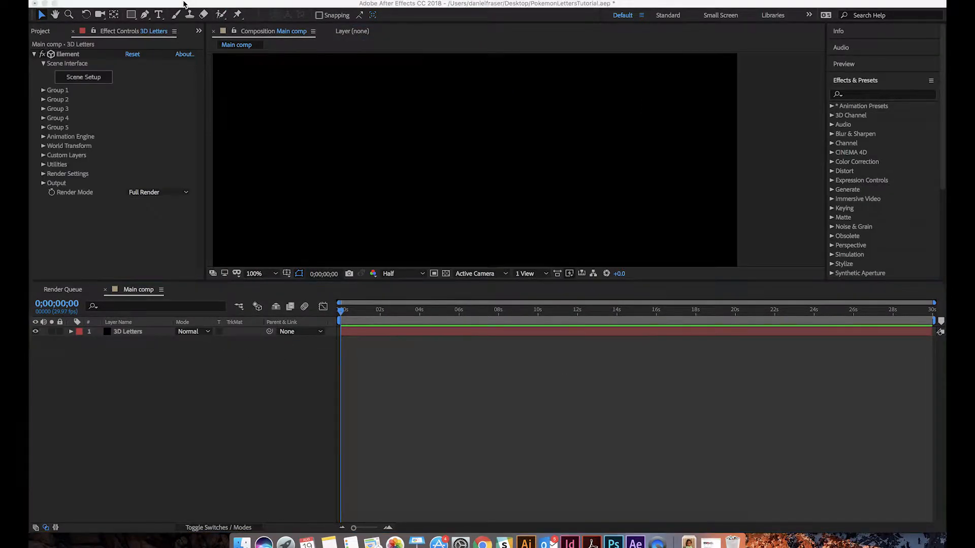
{"action": "left_click", "coordinate": [184, 2]}
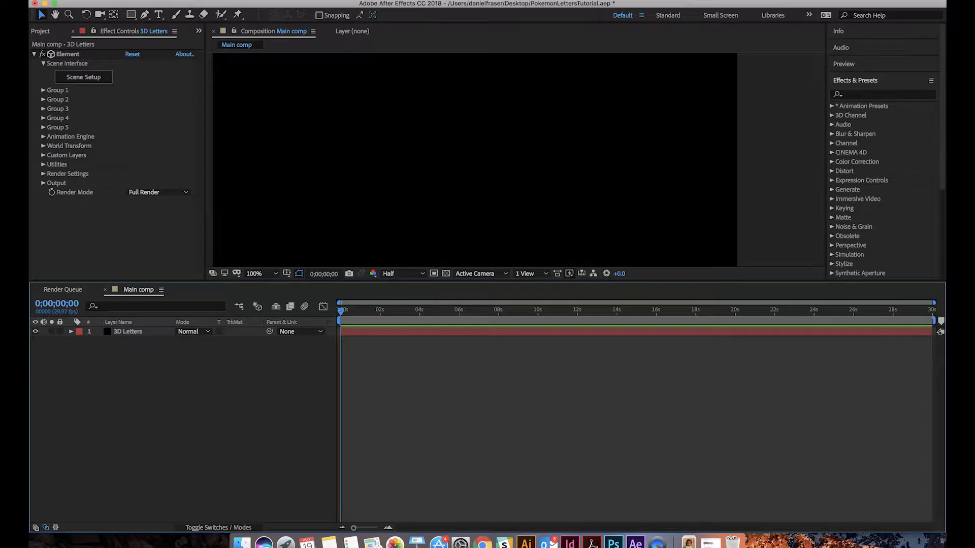
Add two black solids named "OuterD" and "MidD" above the 3D Letters layer, keeping the default size and color
{"action": "left_click", "coordinate": [235, 0]}
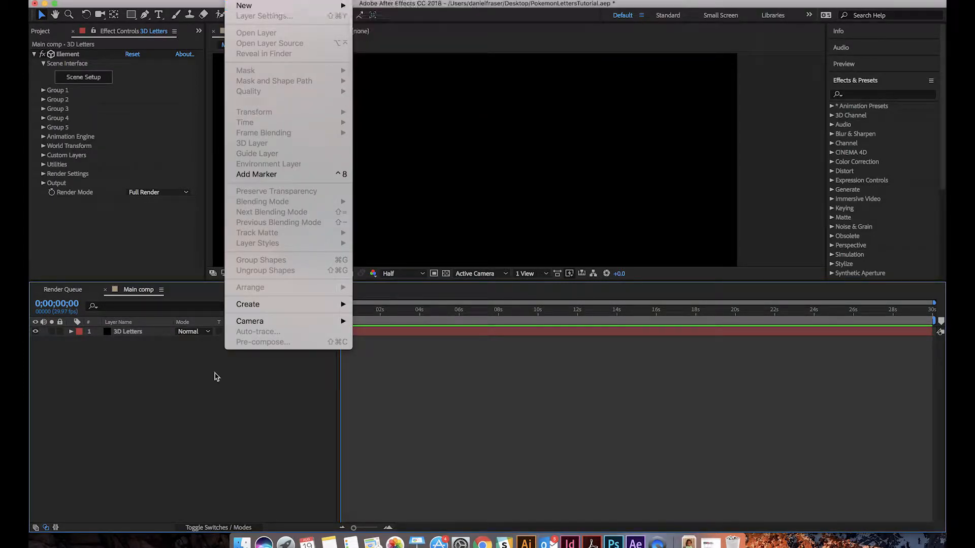
{"action": "left_click", "coordinate": [190, 456]}
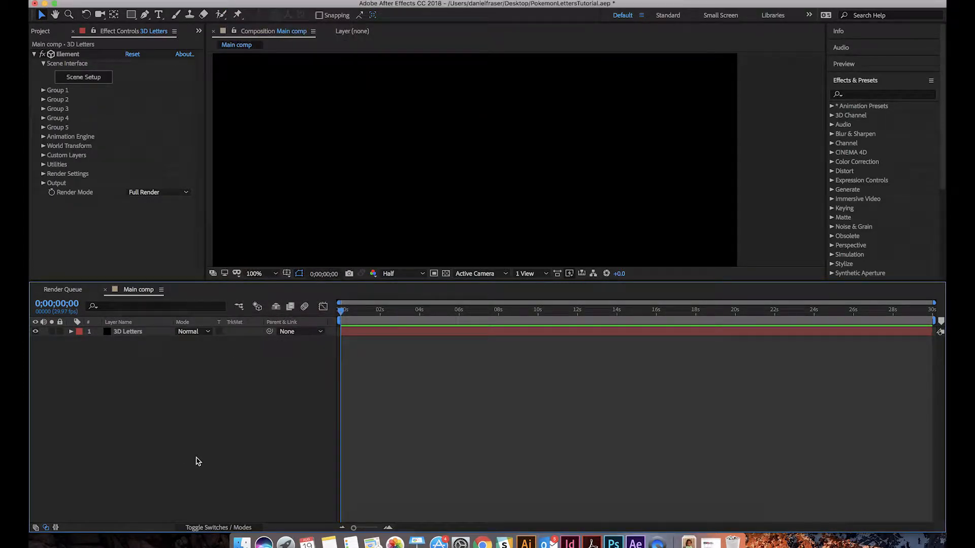
{"action": "key", "text": "super+y"}
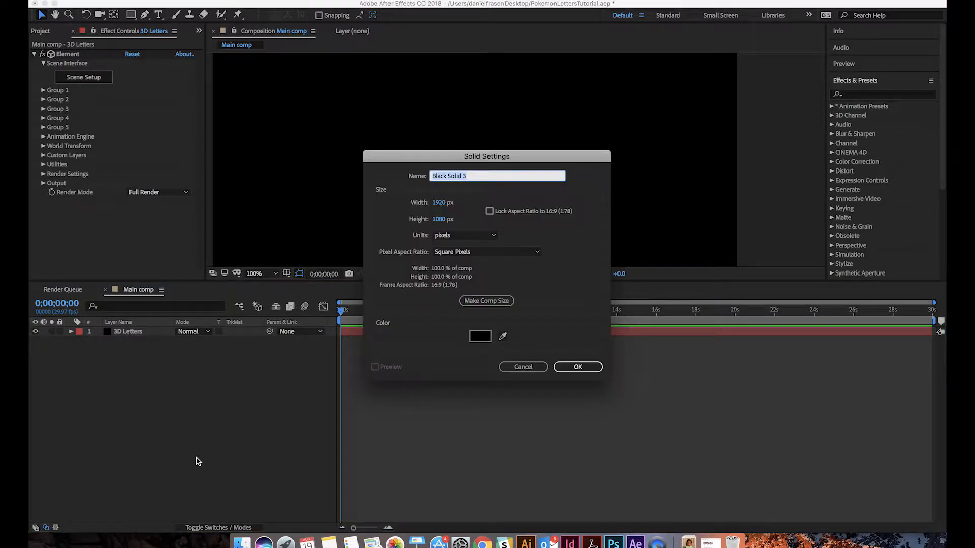
{"action": "type", "text": "OU"}
{"action": "key", "text": "Return"}
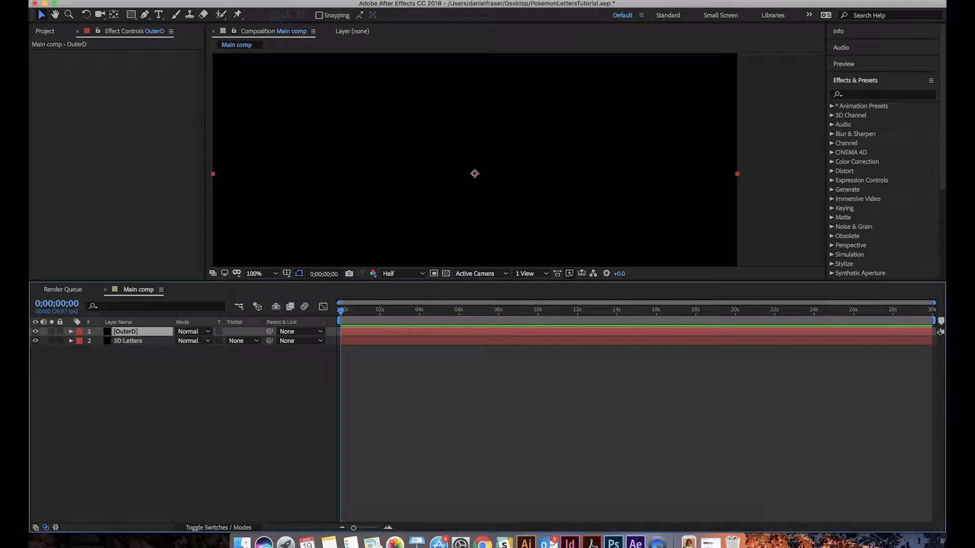
{"action": "key", "text": "super+y"}
{"action": "type", "text": "Mid"}
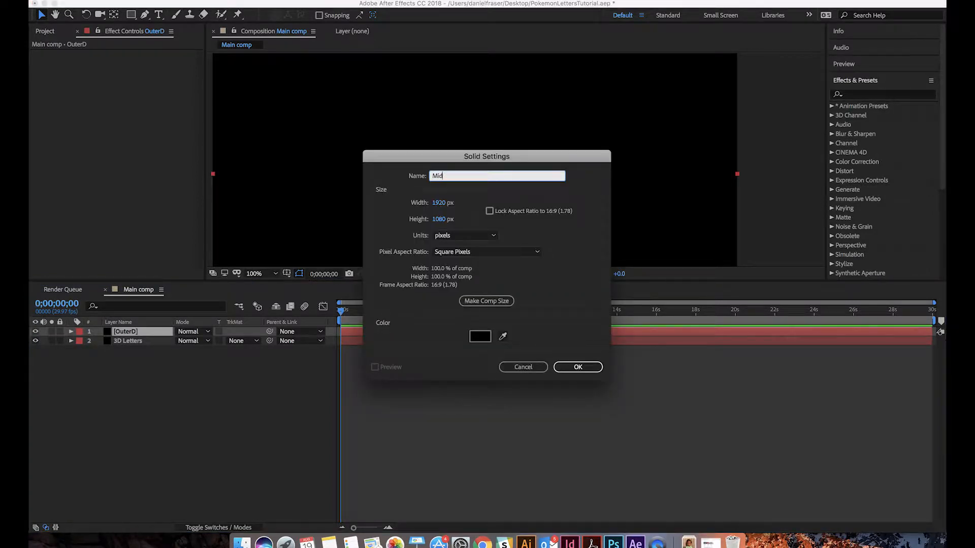
{"action": "key", "text": "Return"}
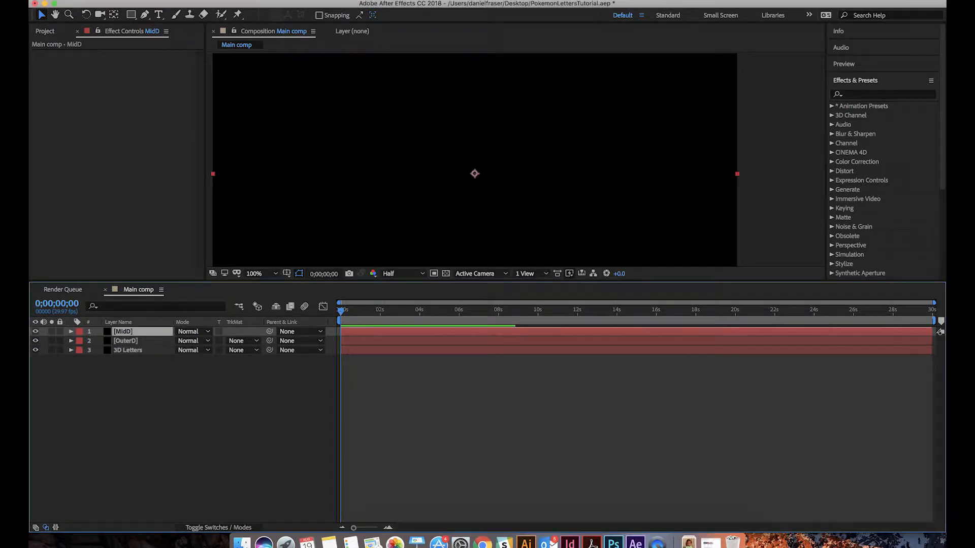
Add a black solid named "InnerD" above the MidD layer, with the default size and color
{"action": "key", "text": "super+y"}
{"action": "type", "text": "INnerD"}
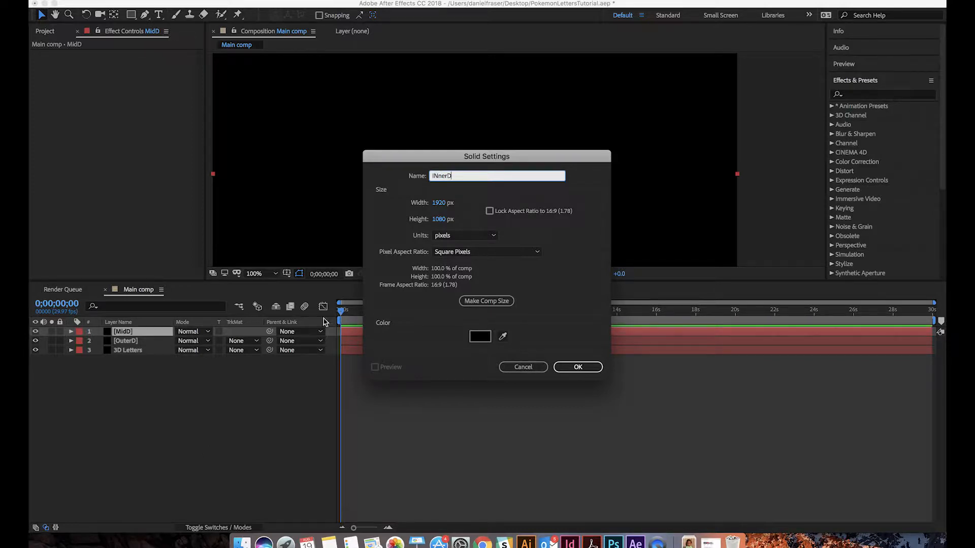
{"action": "left_click", "coordinate": [439, 177]}
{"action": "key", "text": "BackSpace"}
{"action": "left_click", "coordinate": [571, 366]}
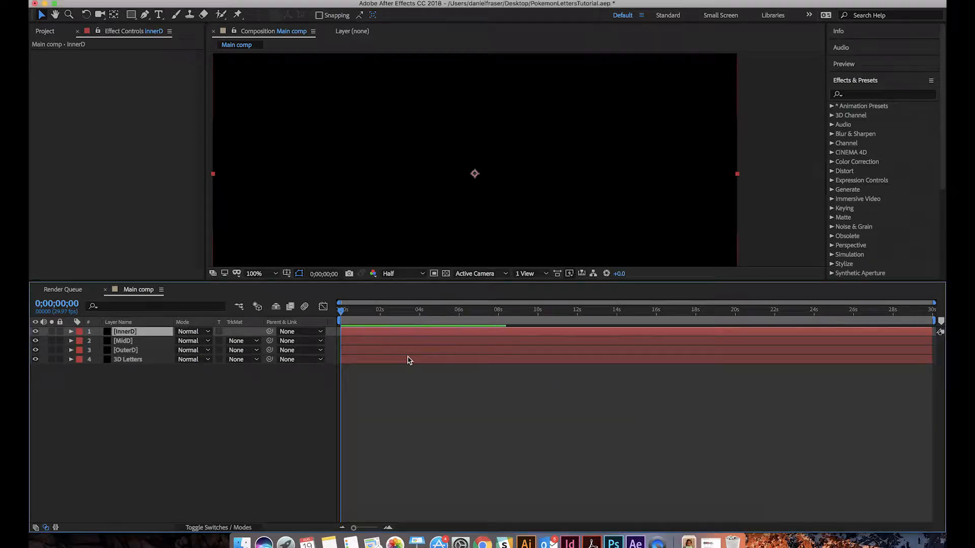
Add three default-size black solids for the letter A, in order "OUterA", "MidA" and "INnerA"
{"action": "key", "text": "super+y"}
{"action": "type", "text": "OUte"}
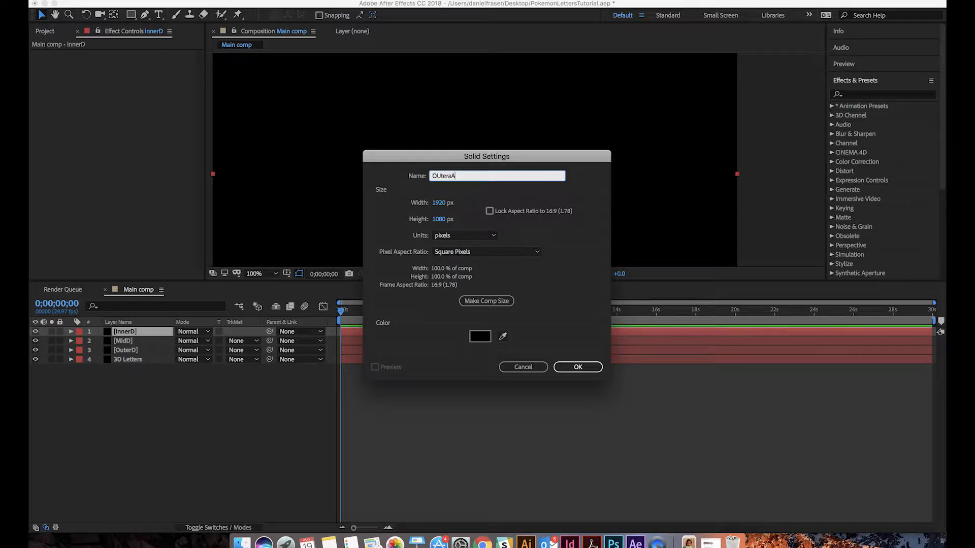
{"action": "type", "text": "rA"}
{"action": "key", "text": "Return"}
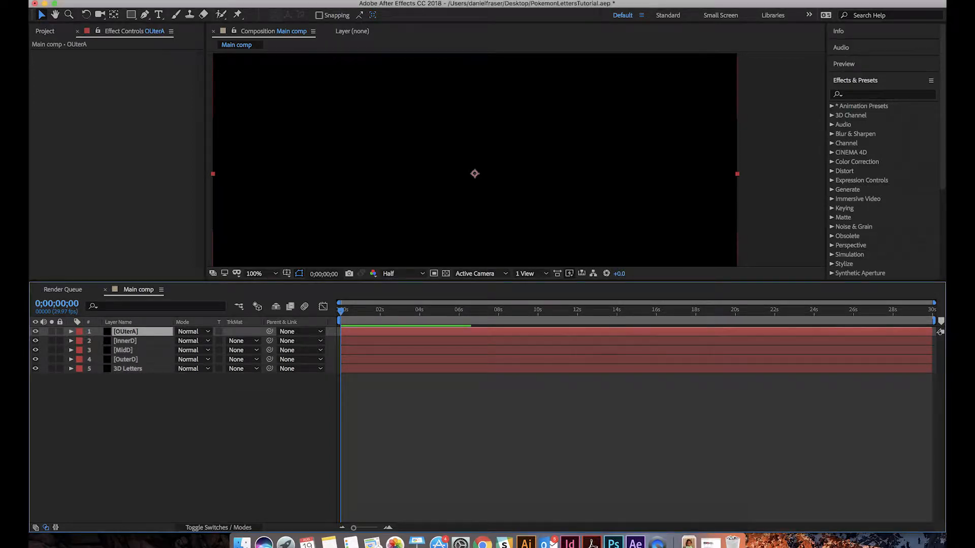
{"action": "key", "text": "super+y"}
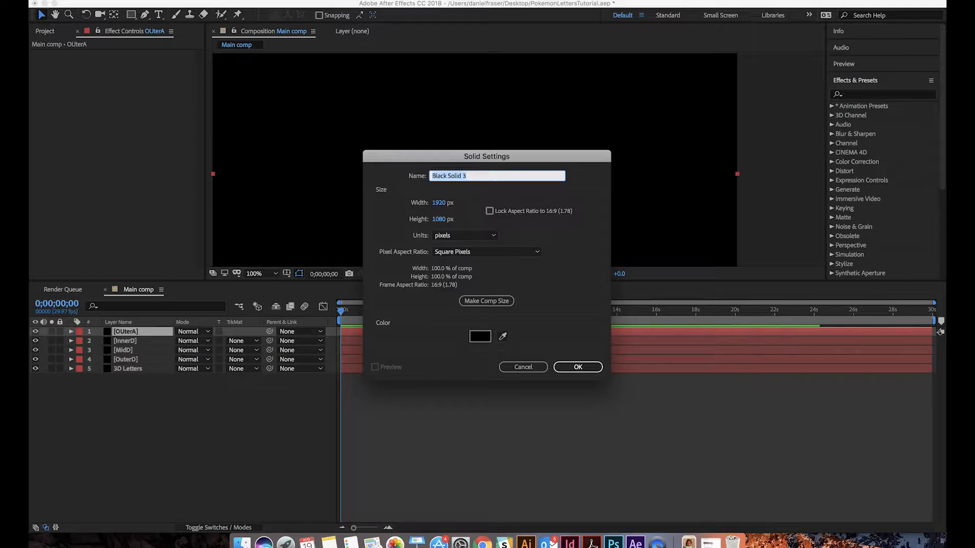
{"action": "type", "text": "Mid"}
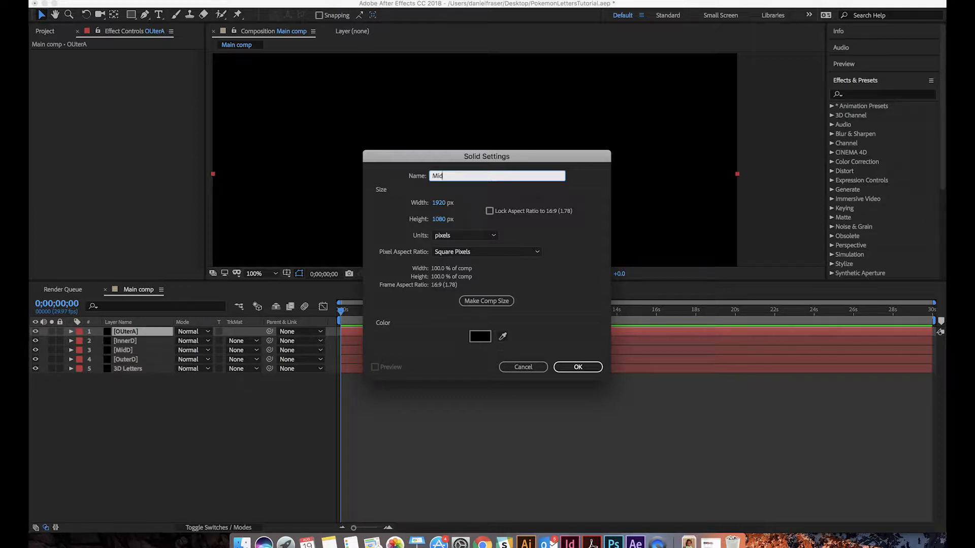
{"action": "type", "text": "A"}
{"action": "key", "text": "Return"}
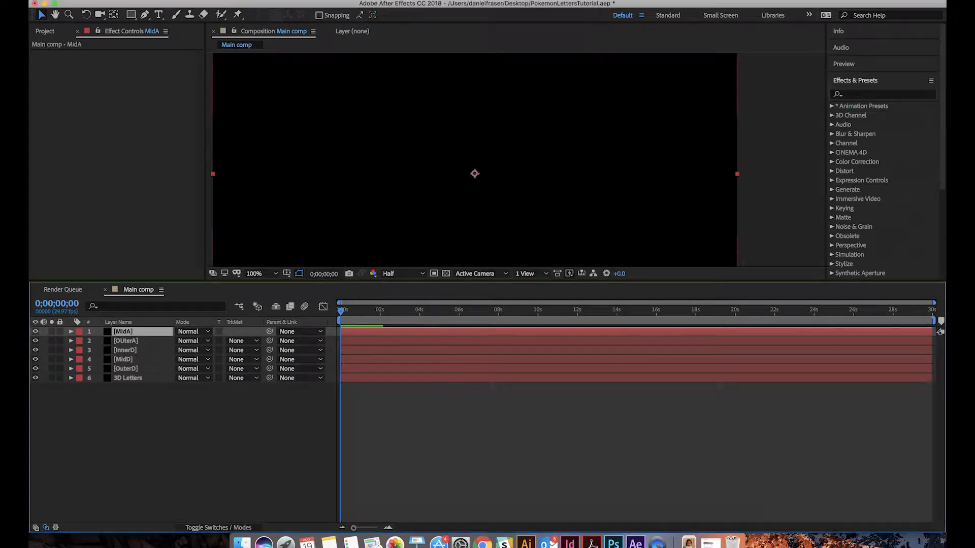
{"action": "key", "text": "super+y"}
{"action": "type", "text": "INnerA"}
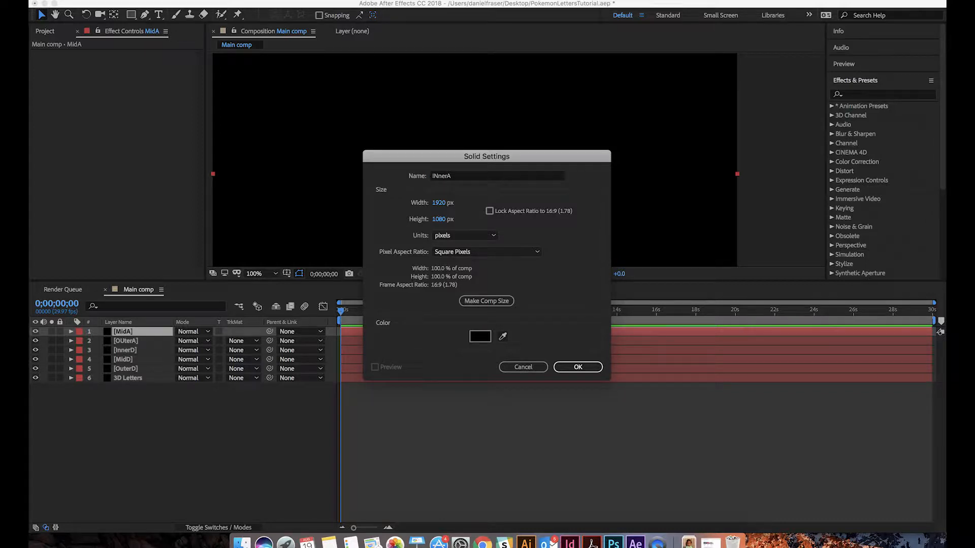
{"action": "key", "text": "Return"}
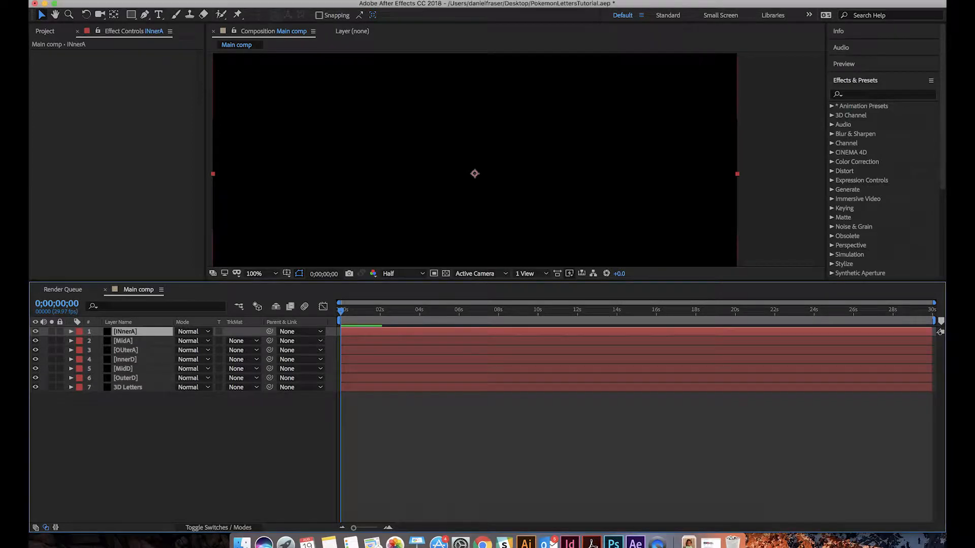
Add two default-size black solids for the letter N, named "OUterN" and "INnerN"
{"action": "key", "text": "super+y"}
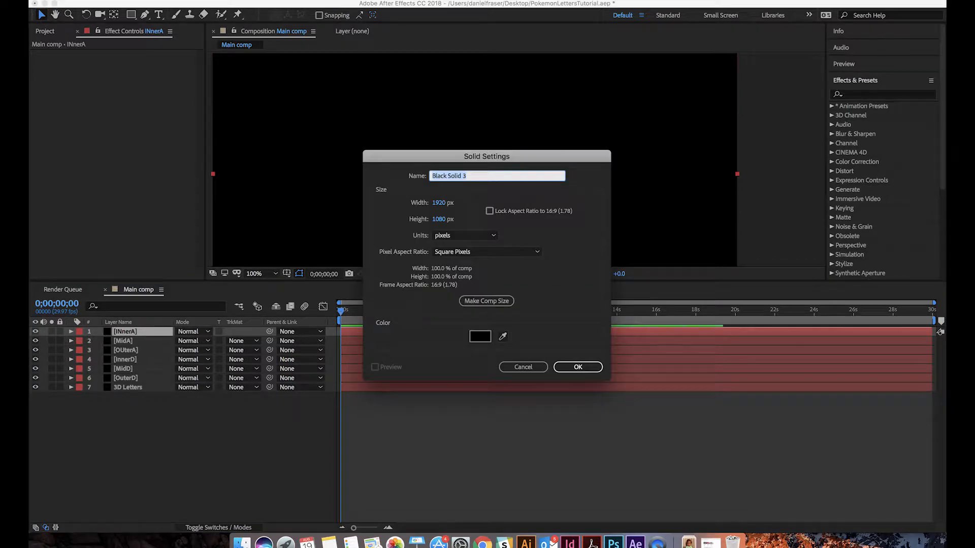
{"action": "type", "text": "OUterN"}
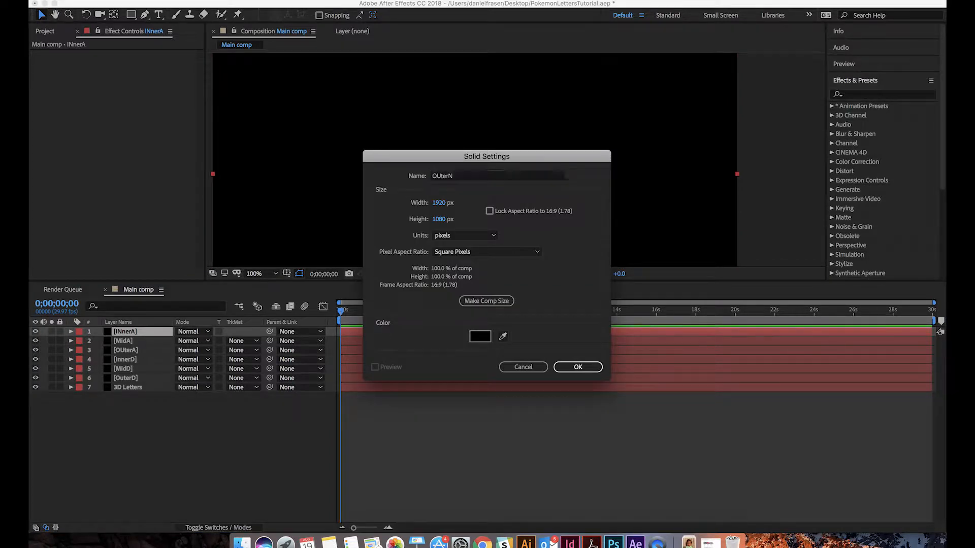
{"action": "key", "text": "Return"}
{"action": "key", "text": "super+y"}
{"action": "type", "text": "INnerN"}
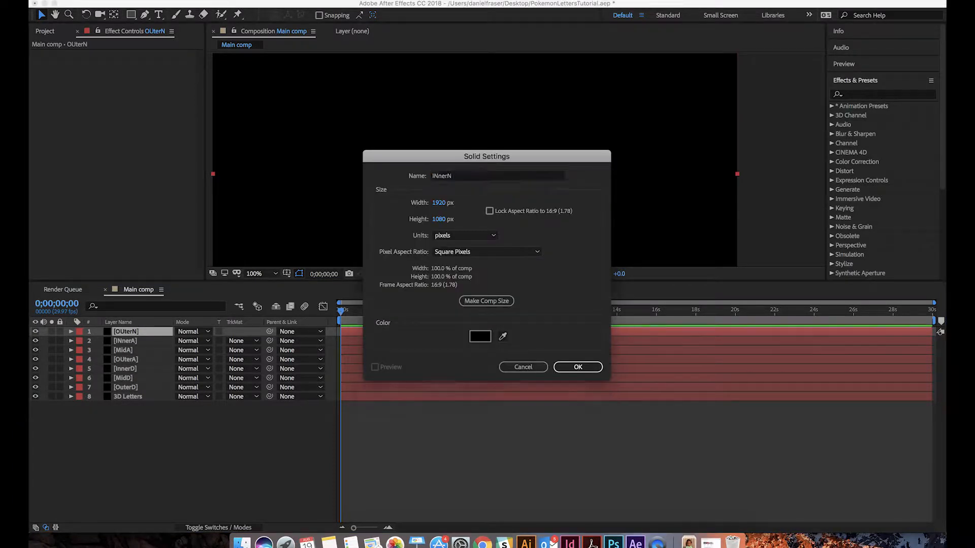
{"action": "key", "text": "Return"}
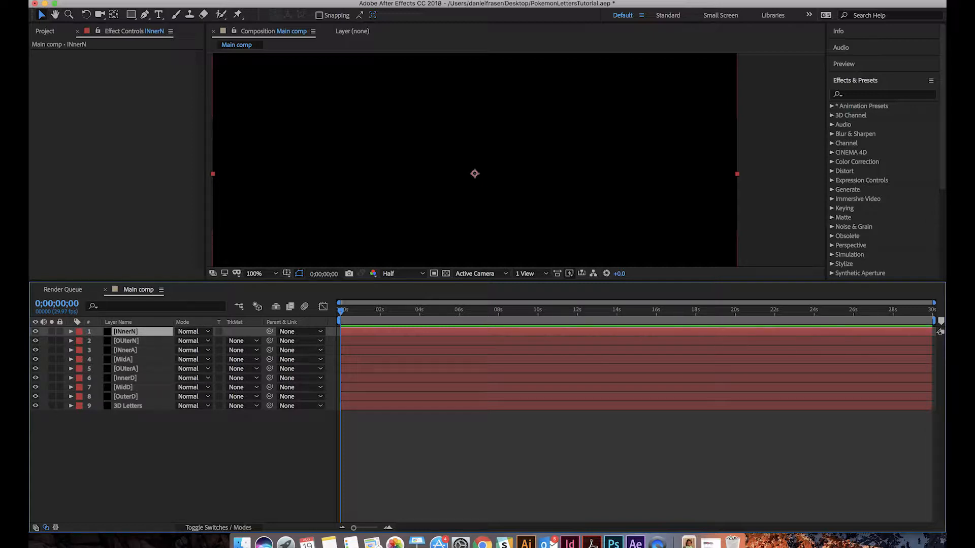
Add two default-size black solids for the letter I, named "OuterI" and "INnerI"
{"action": "key", "text": "super+y"}
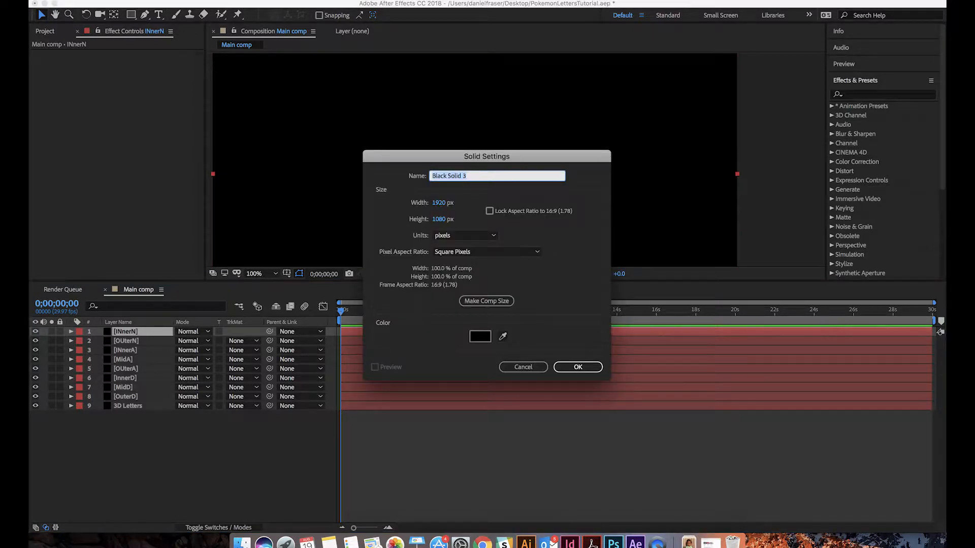
{"action": "type", "text": "OuterI"}
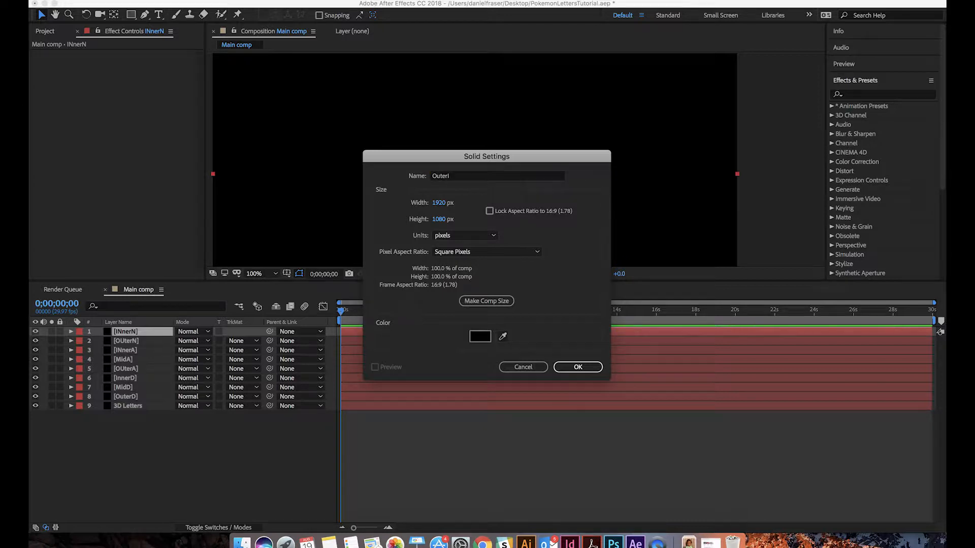
{"action": "key", "text": "Return"}
{"action": "key", "text": "super+y"}
{"action": "type", "text": "INnerI"}
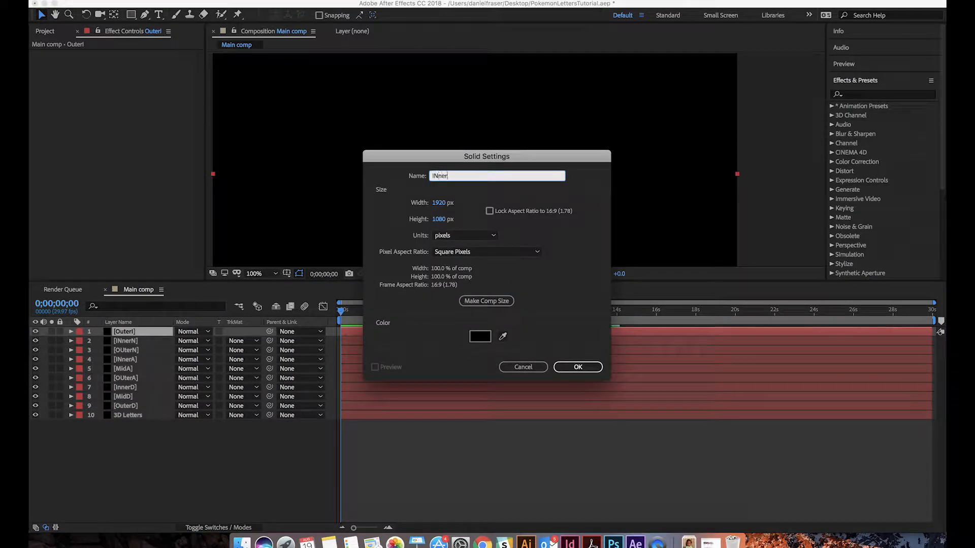
{"action": "key", "text": "Return"}
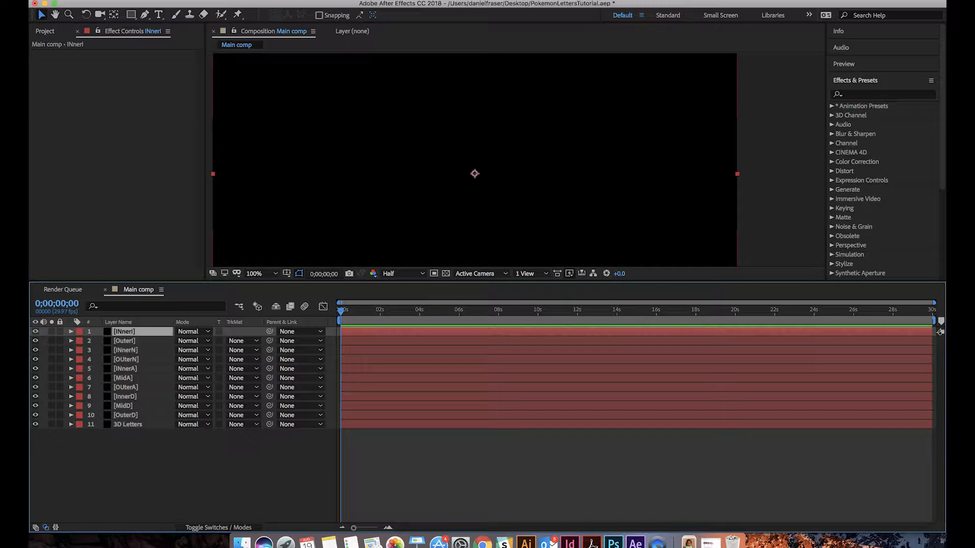
Add three default-size black solids for the letter E, in order "OuterE", "MidE" and "INnerE"
{"action": "key", "text": "super+y"}
{"action": "type", "text": "Outer"}
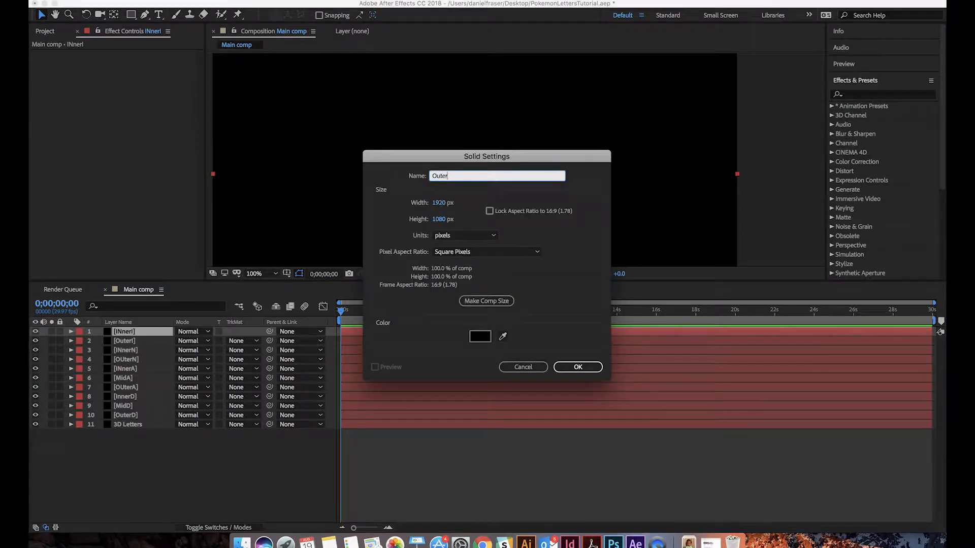
{"action": "type", "text": "E"}
{"action": "key", "text": "Return"}
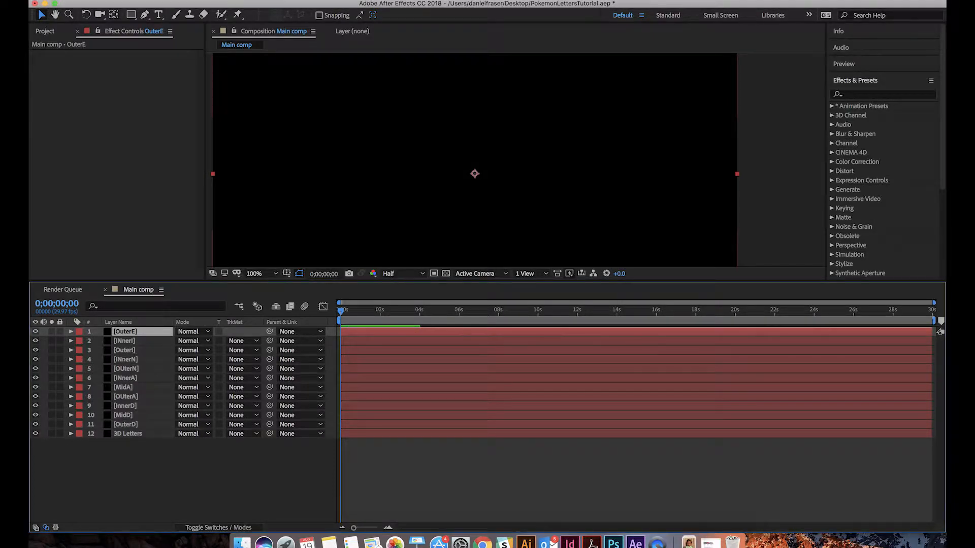
{"action": "key", "text": "super+y"}
{"action": "type", "text": "MidE"}
{"action": "key", "text": "Return"}
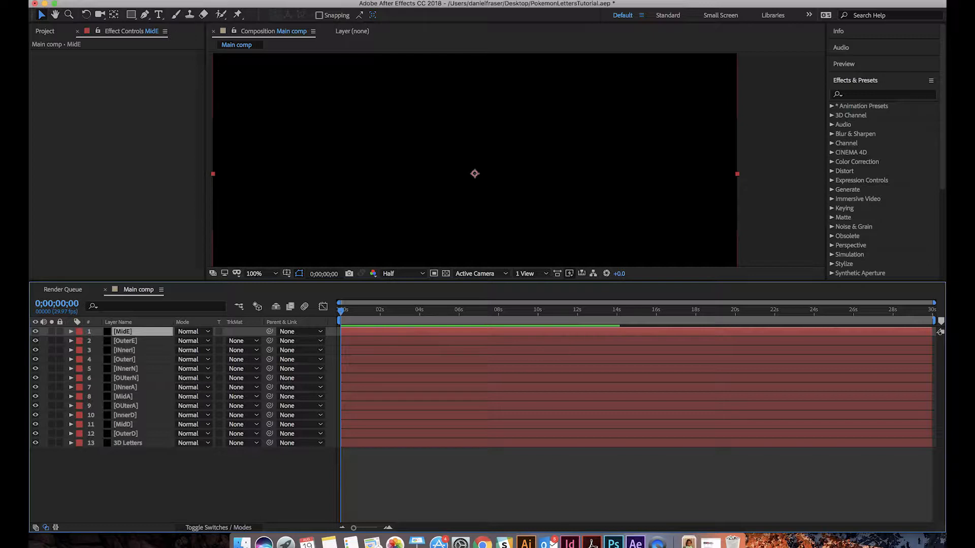
{"action": "key", "text": "super+y"}
{"action": "type", "text": "INnerE"}
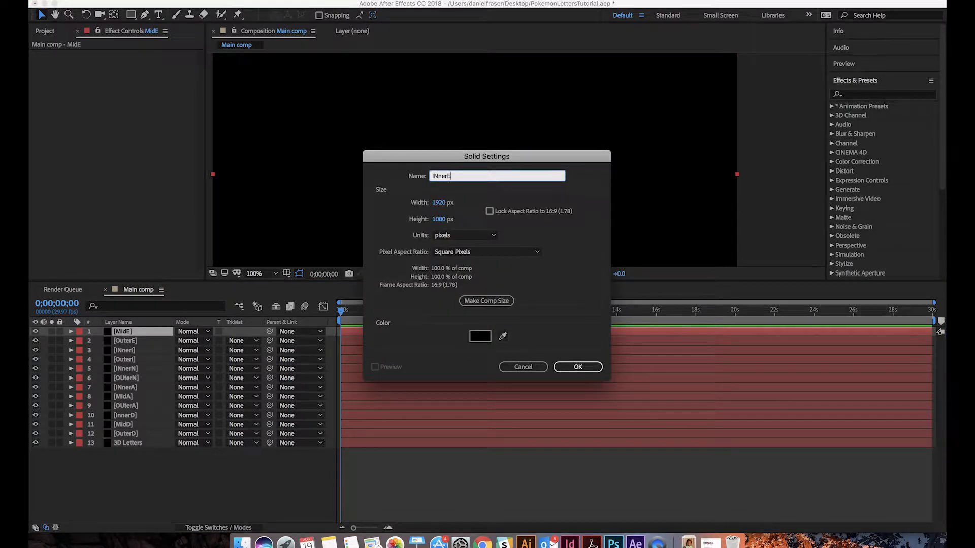
{"action": "key", "text": "Return"}
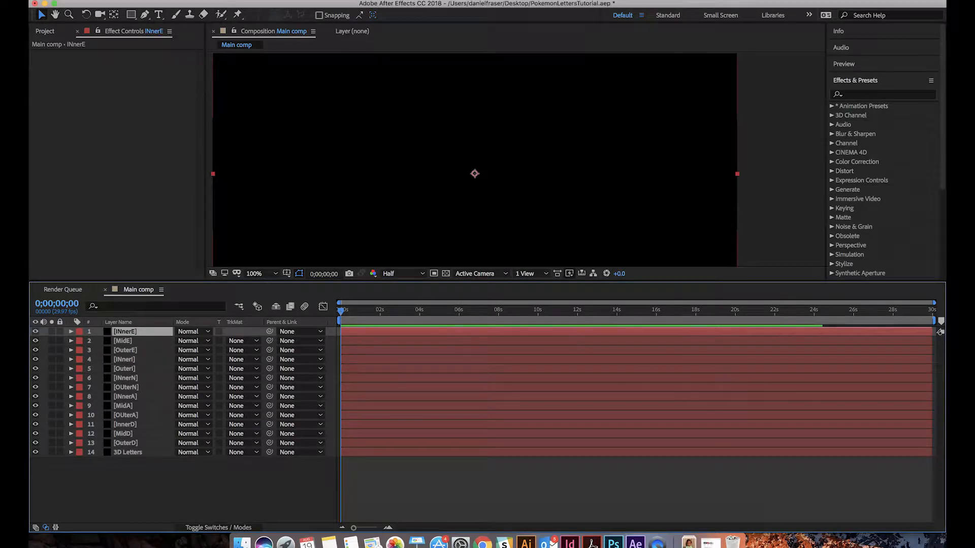
Add two default-size black solids for the letter L, named "OUterL" and "InnerL"
{"action": "key", "text": "super+y"}
{"action": "type", "text": "OUter"}
{"action": "key", "text": "Return"}
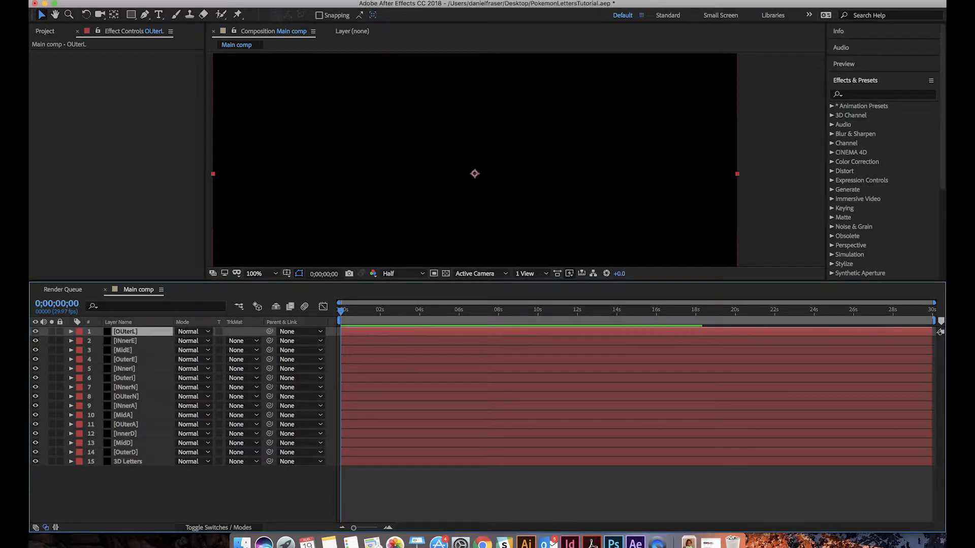
{"action": "key", "text": "super+y"}
{"action": "type", "text": "Inner"}
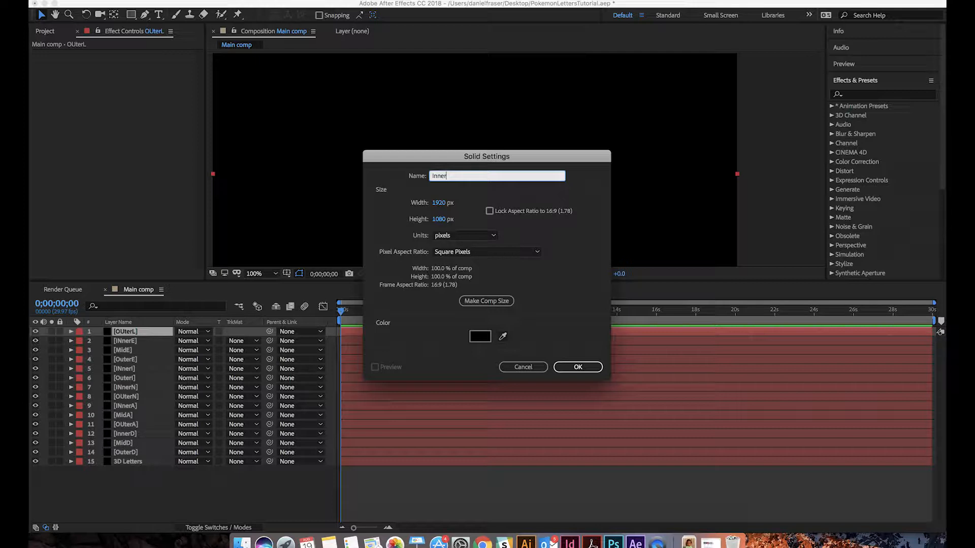
{"action": "type", "text": "L"}
{"action": "key", "text": "Return"}
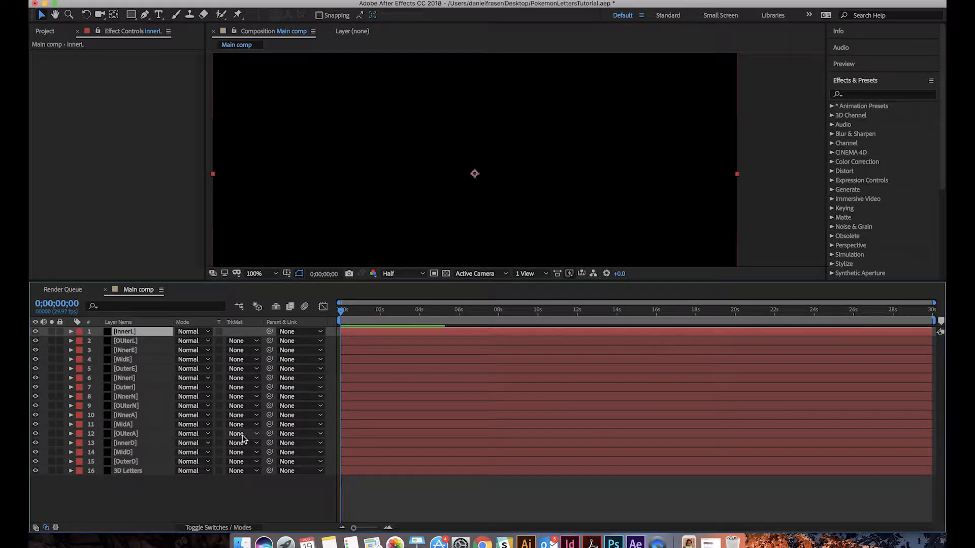
Copy the D's outermost and middle outlines in Illustrator and paste them as masks onto the OuterD solid in After Effects
{"action": "left_click", "coordinate": [157, 461]}
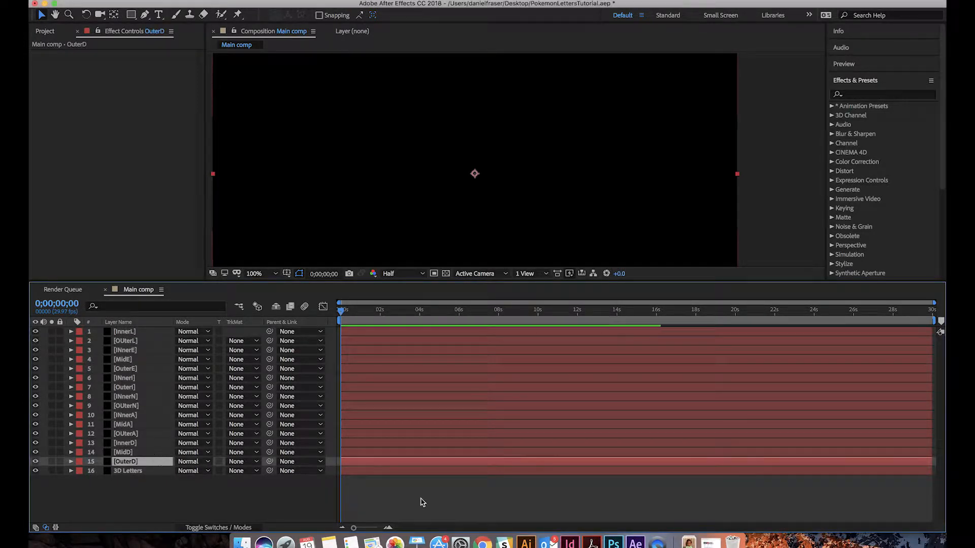
{"action": "left_click", "coordinate": [526, 543]}
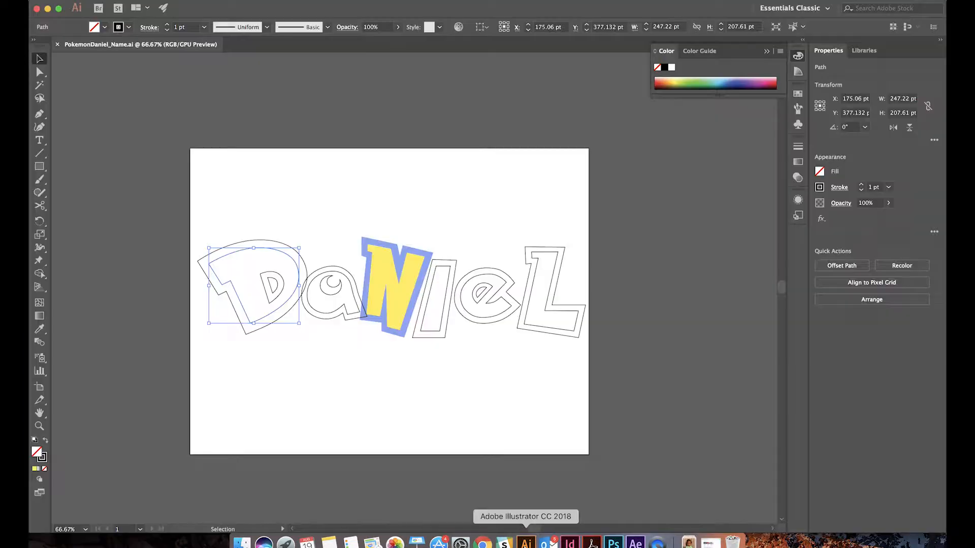
{"action": "left_click", "coordinate": [278, 220]}
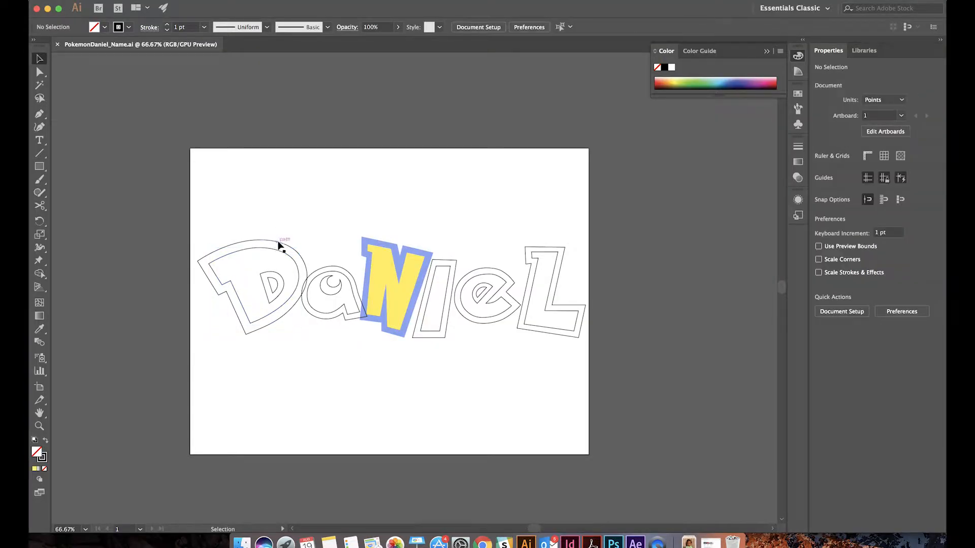
{"action": "left_click", "coordinate": [279, 246]}
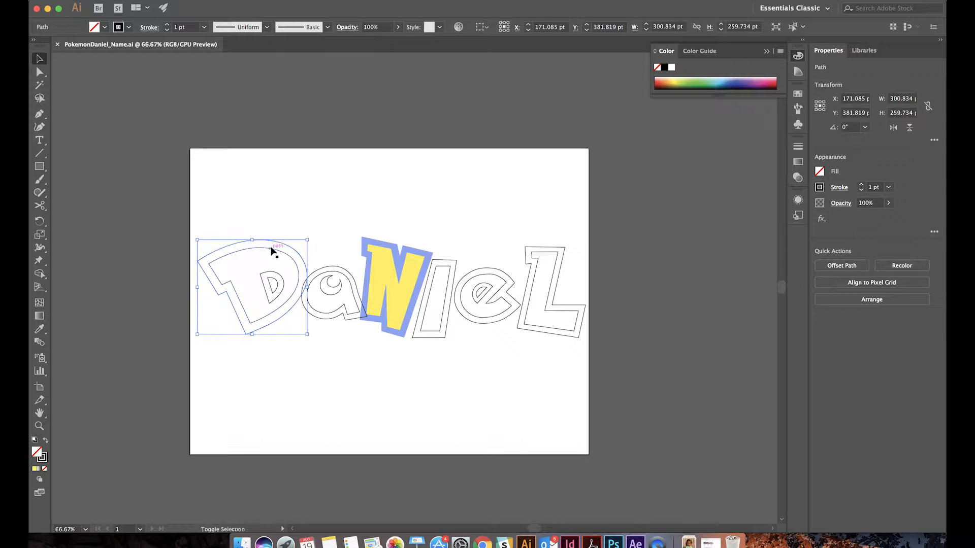
{"action": "left_click", "coordinate": [270, 249], "text": "shift"}
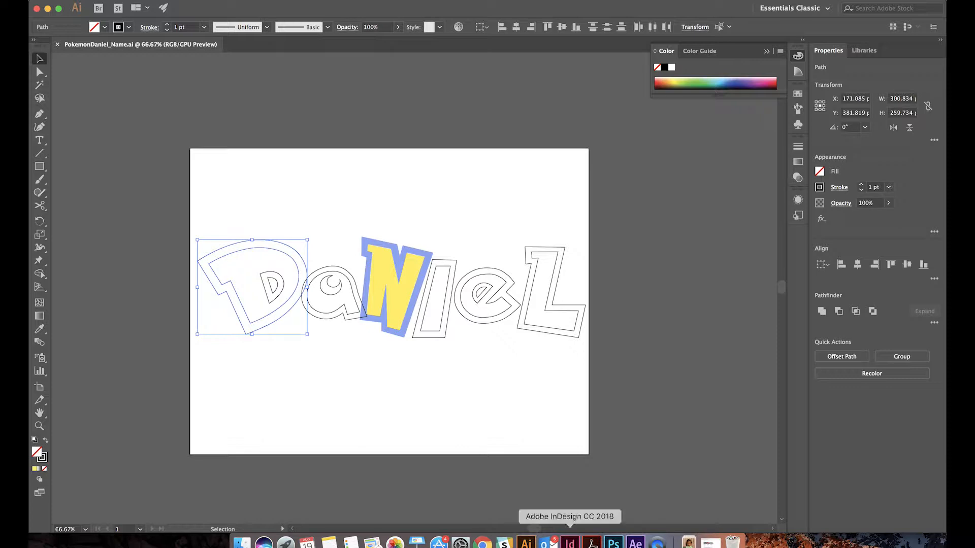
{"action": "left_click", "coordinate": [635, 542]}
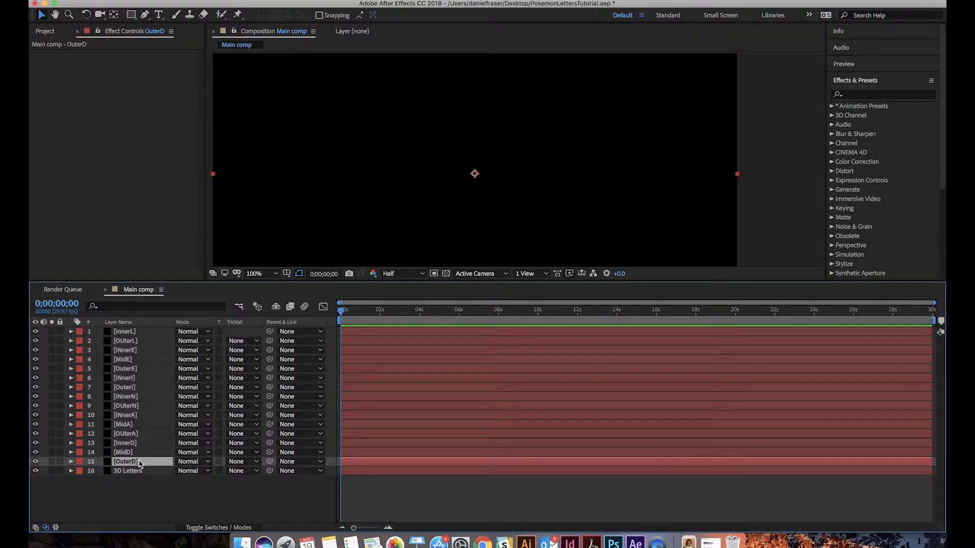
{"action": "key", "text": "super+v"}
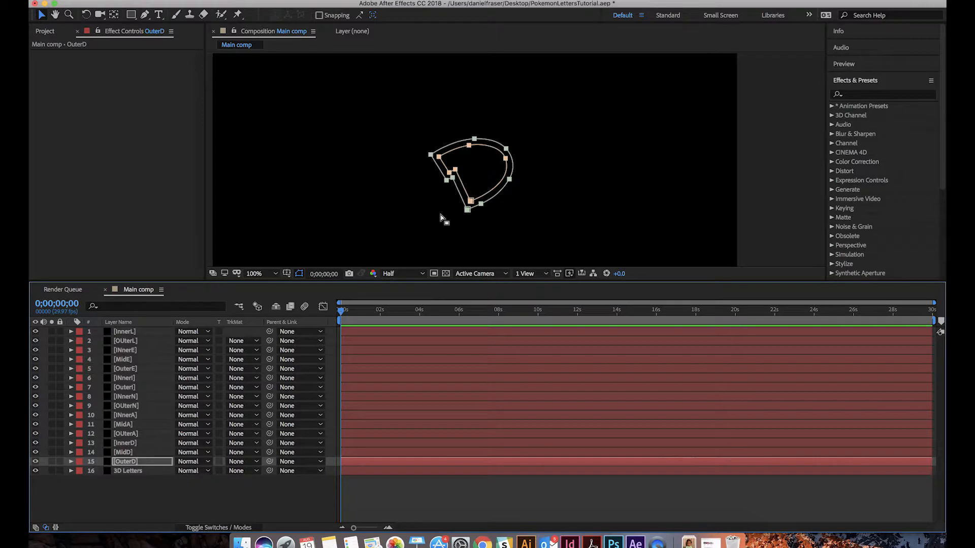
Target the MidD solid and copy the D's middle outline together with the larger counter outline inside it in Illustrator
{"action": "left_click", "coordinate": [121, 446]}
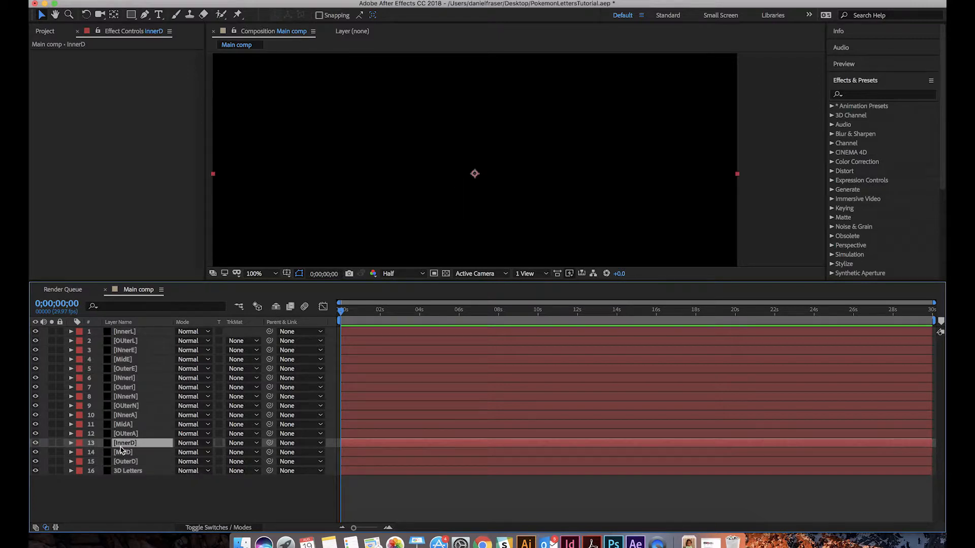
{"action": "left_click", "coordinate": [122, 452]}
{"action": "left_click", "coordinate": [526, 543]}
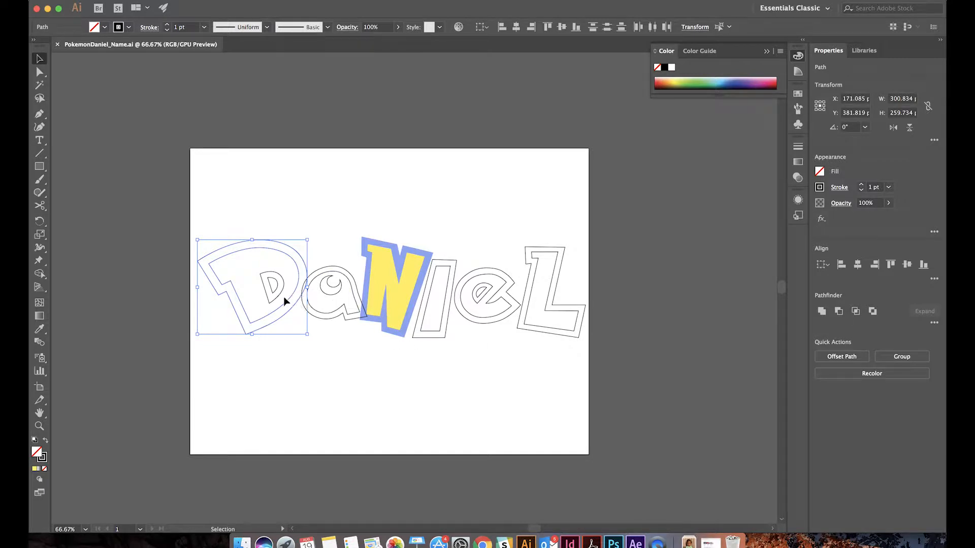
{"action": "left_click", "coordinate": [286, 399]}
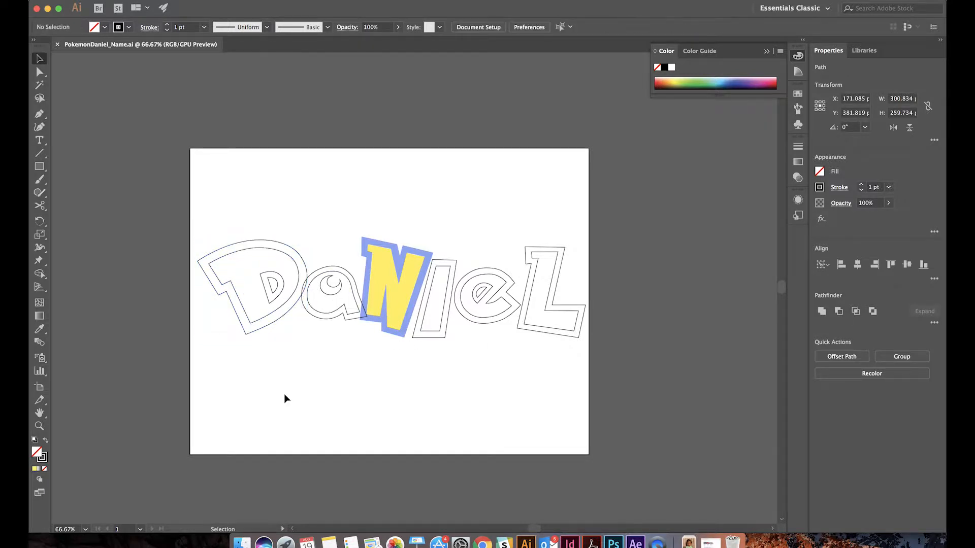
{"action": "left_click", "coordinate": [259, 320]}
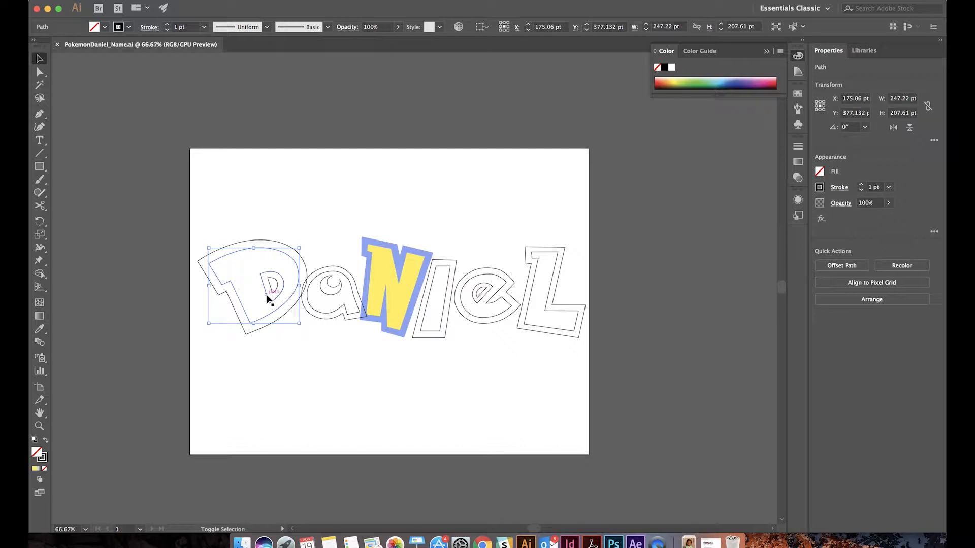
{"action": "left_click", "coordinate": [266, 297], "text": "shift"}
{"action": "left_click", "coordinate": [268, 300], "text": "shift"}
{"action": "left_click", "coordinate": [277, 312], "text": "shift"}
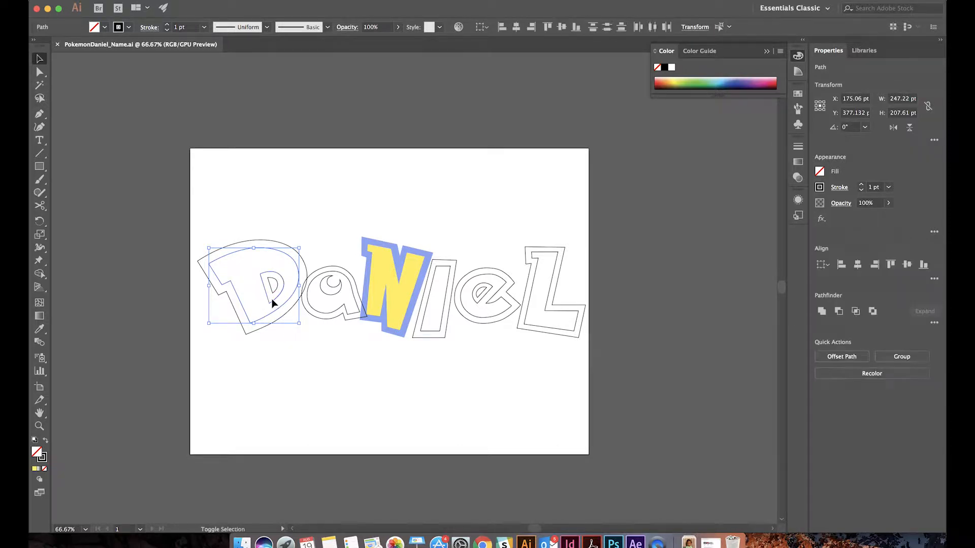
{"action": "left_click", "coordinate": [282, 344]}
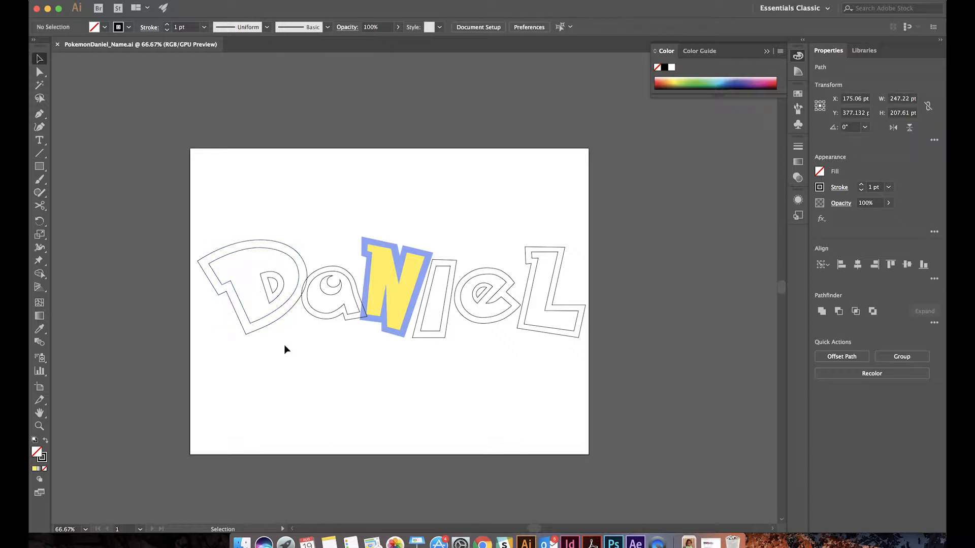
{"action": "left_click", "coordinate": [275, 303]}
{"action": "left_click", "coordinate": [263, 321], "text": "shift"}
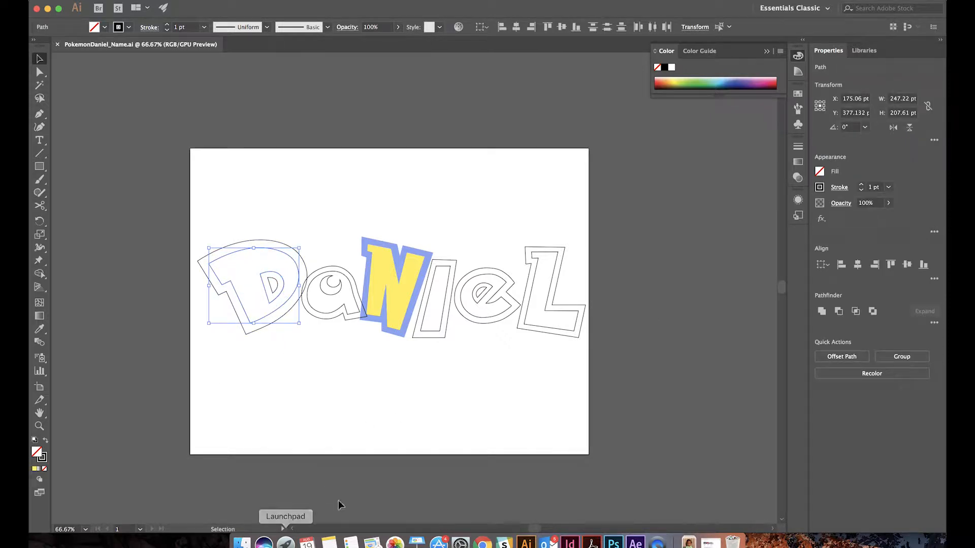
Return to After Effects and paste the copied D outlines as masks onto the MidD solid
{"action": "left_click", "coordinate": [636, 543]}
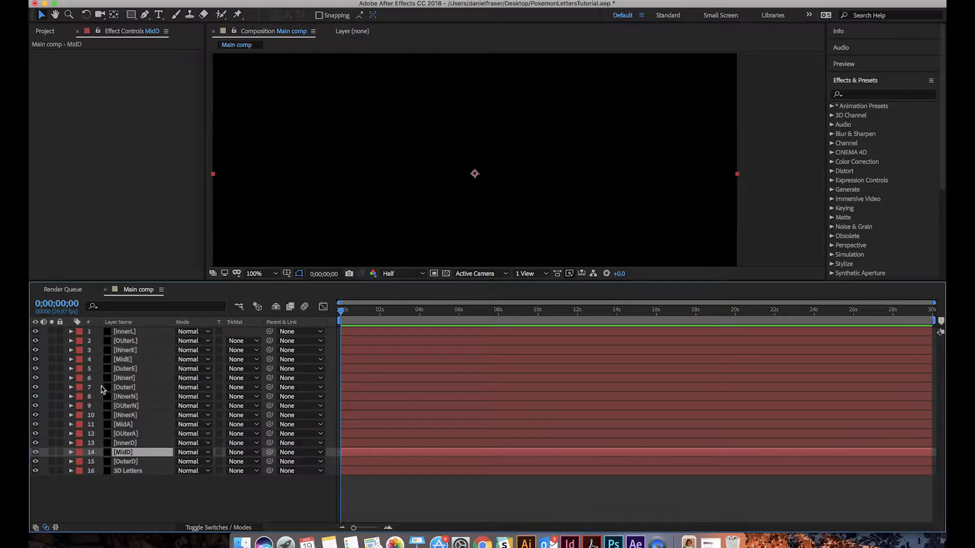
{"action": "left_click", "coordinate": [125, 443]}
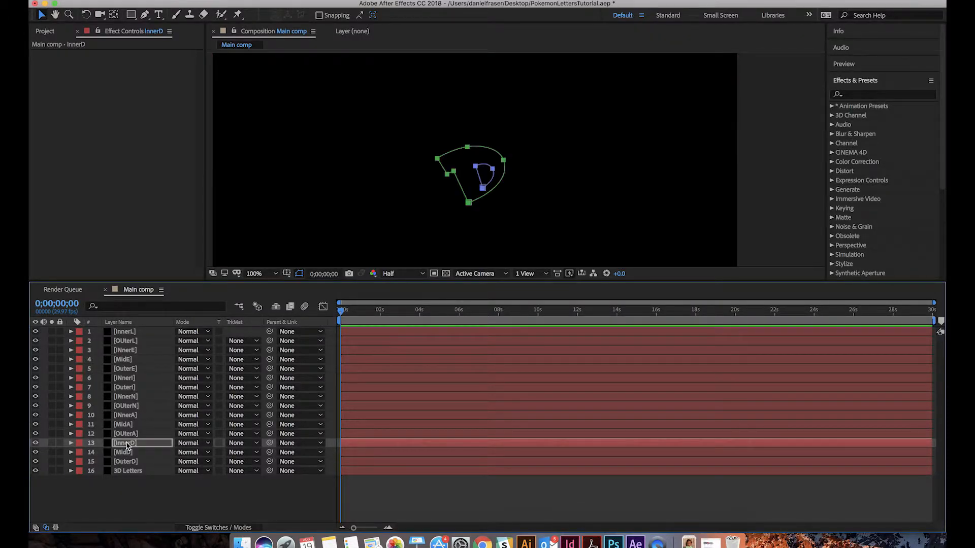
{"action": "left_click", "coordinate": [126, 453]}
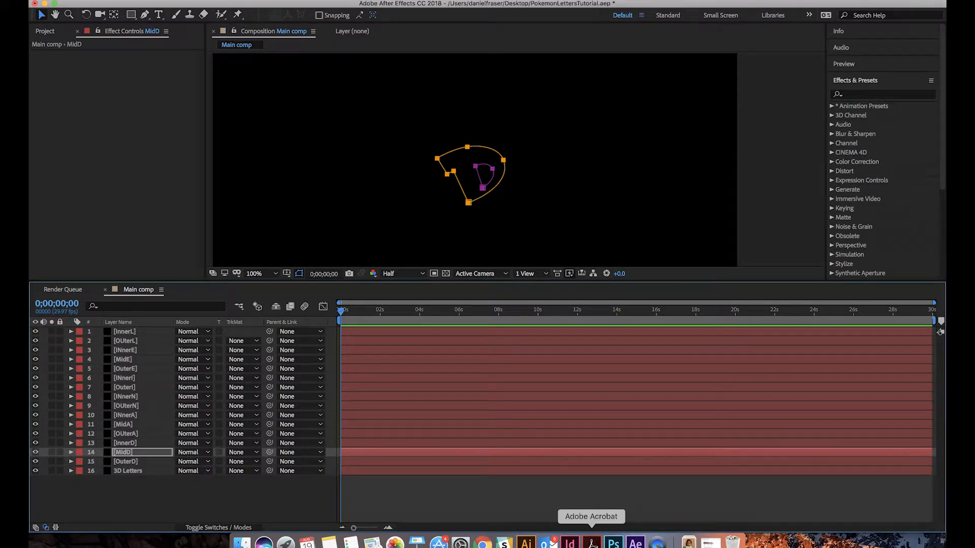
Copy the two small counter outlines inside the D in Illustrator and paste them as masks onto the InnerD solid in After Effects
{"action": "left_click", "coordinate": [526, 543]}
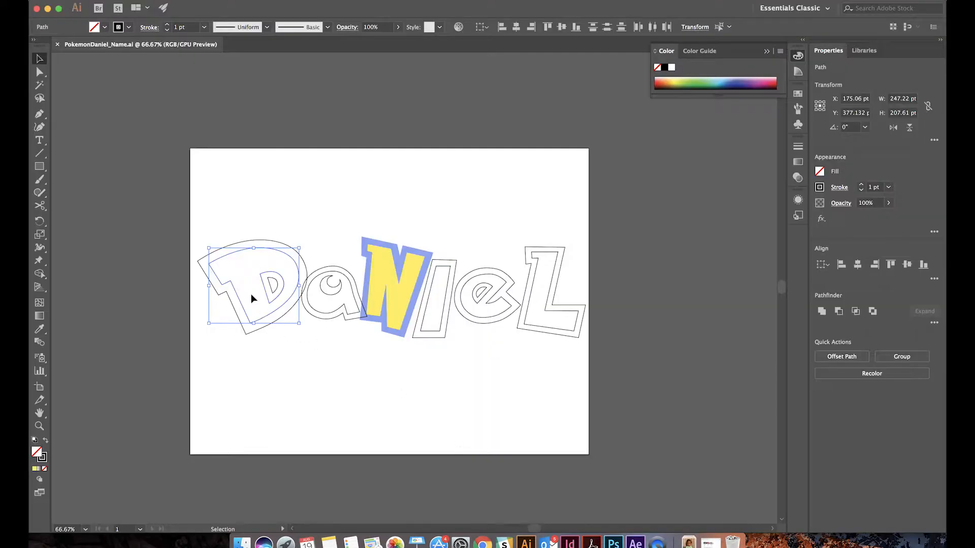
{"action": "left_click", "coordinate": [283, 352]}
{"action": "left_click_drag", "start_coordinate": [287, 280], "coordinate": [288, 281]}
{"action": "left_click", "coordinate": [287, 371]}
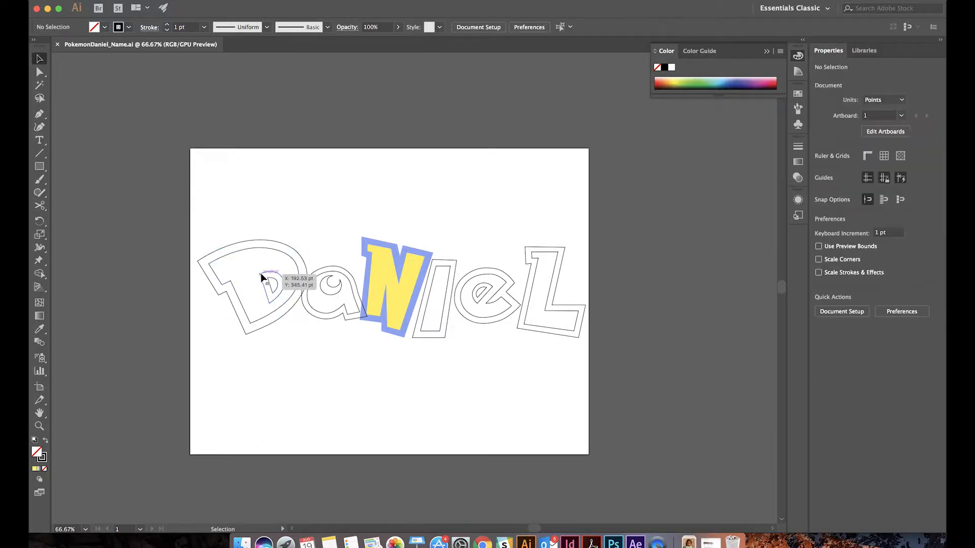
{"action": "left_click", "coordinate": [285, 290]}
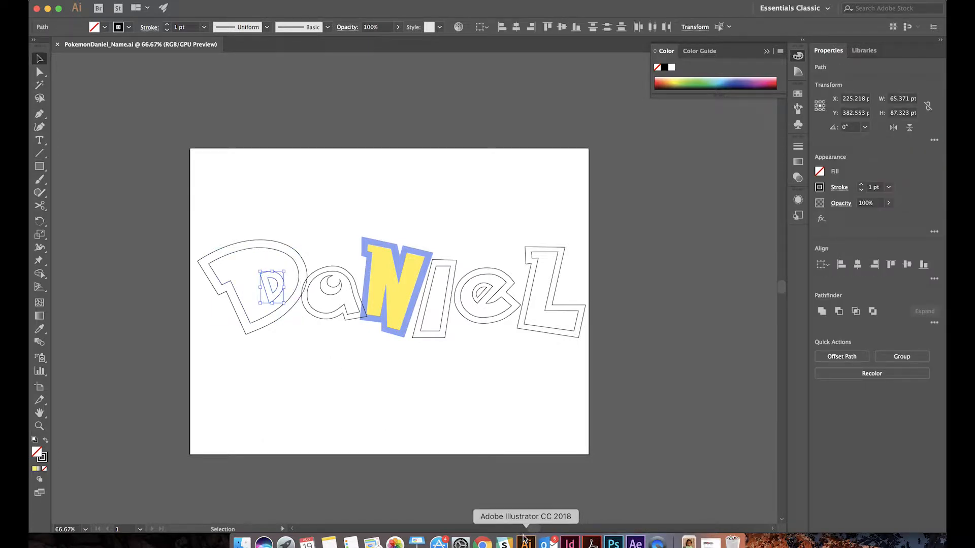
{"action": "left_click", "coordinate": [635, 542]}
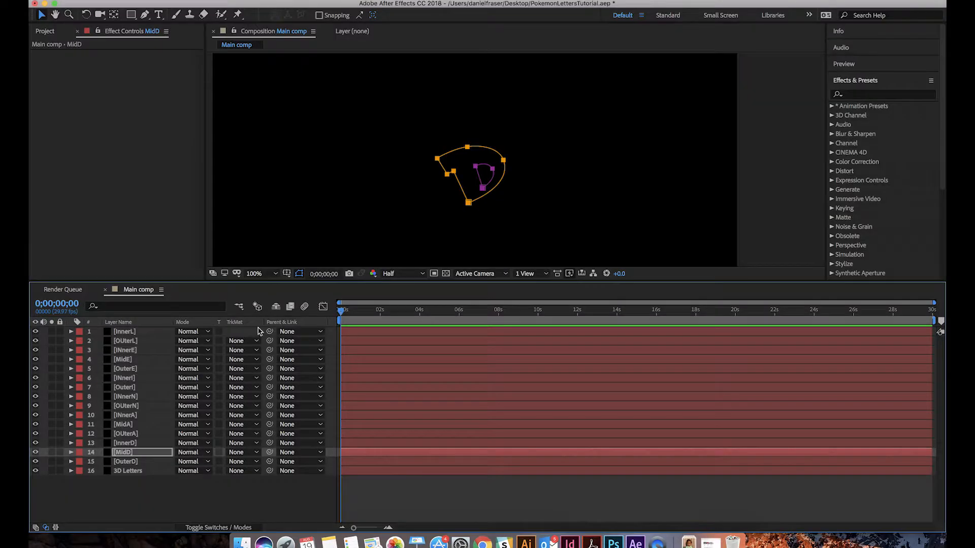
{"action": "left_click", "coordinate": [121, 444]}
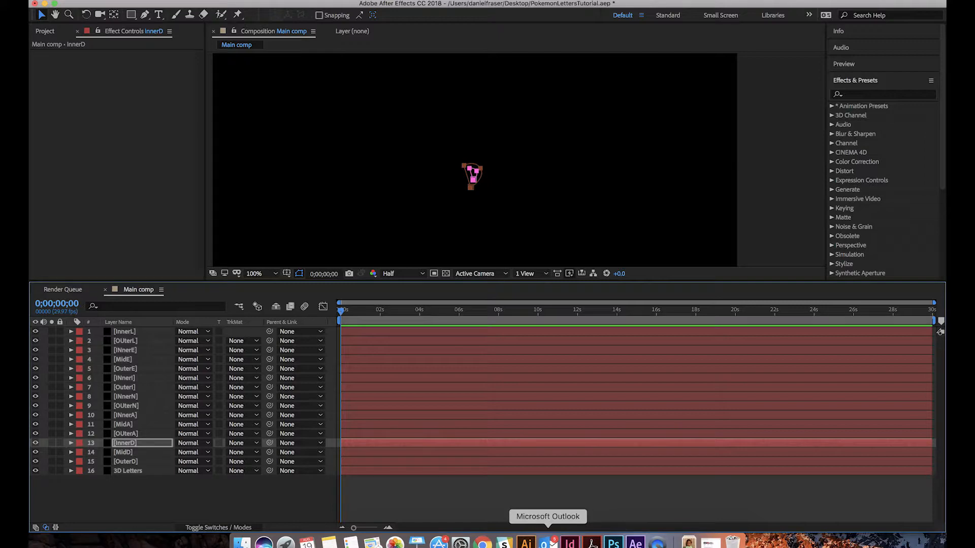
Transfer the letter A's outlines from Illustrator onto its solids as masks and copy both outlines of the N
{"action": "left_click", "coordinate": [527, 543]}
{"action": "left_click", "coordinate": [340, 292]}
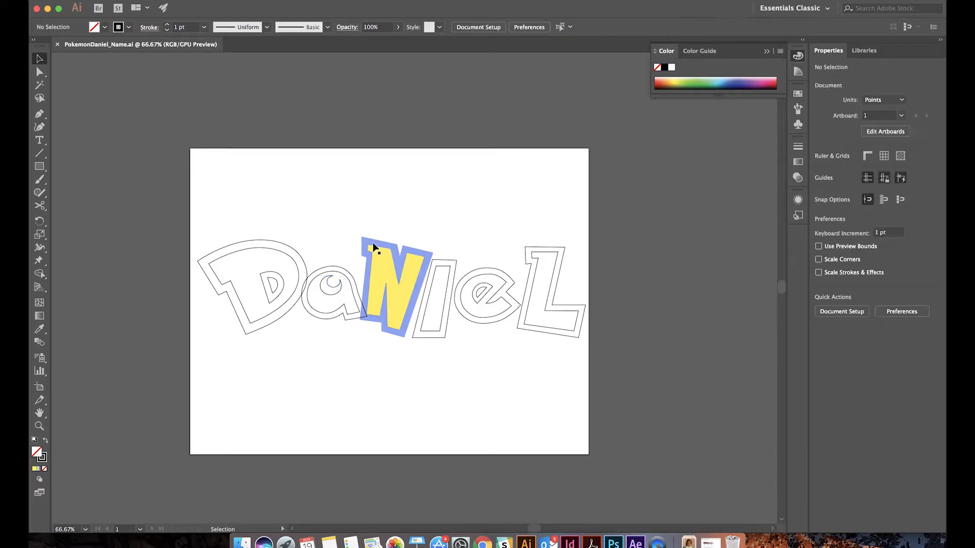
{"action": "left_click", "coordinate": [379, 248]}
{"action": "left_click", "coordinate": [381, 218]}
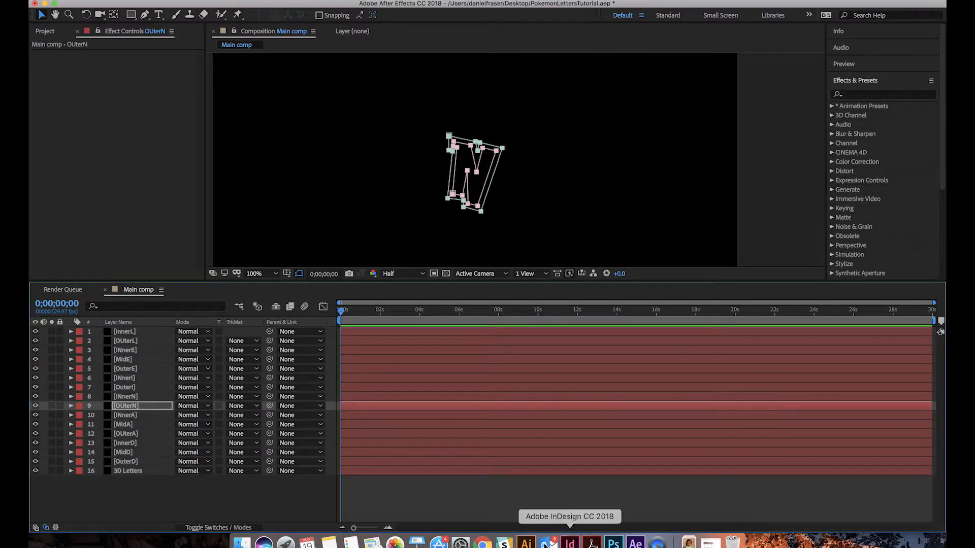
Paste the N, I and E outlines as masks onto their matching solids, revealing the masks of OUterN and OuterI
{"action": "left_click", "coordinate": [118, 453]}
{"action": "left_click", "coordinate": [137, 388]}
{"action": "key", "text": "m"}
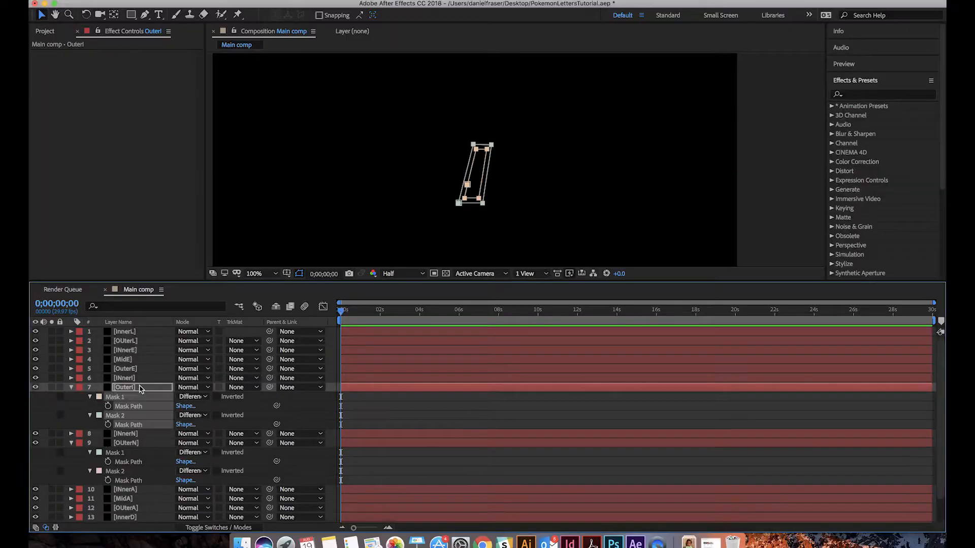
{"action": "left_click", "coordinate": [121, 434]}
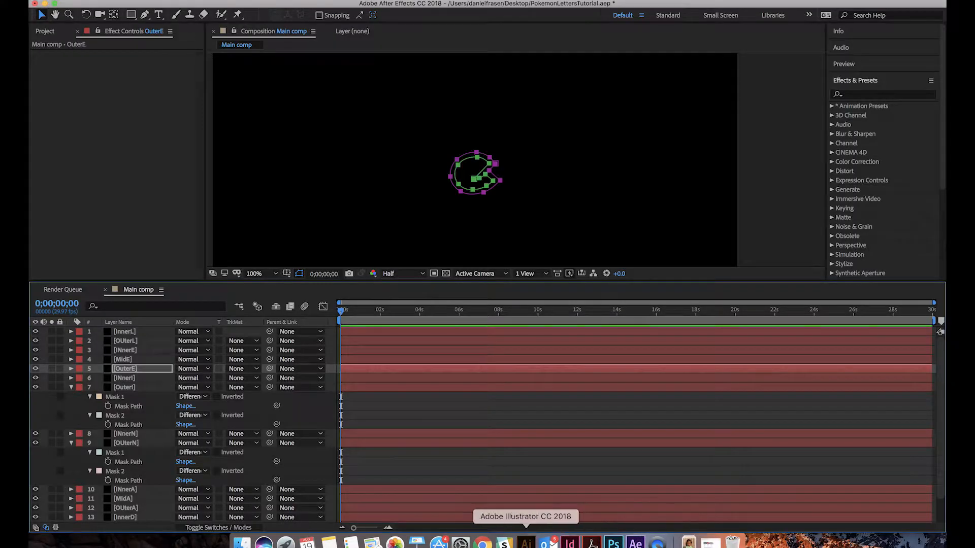
Paste the L's outlines as masks onto the OUterL and InnerL solids, and save the project
{"action": "left_click", "coordinate": [131, 350]}
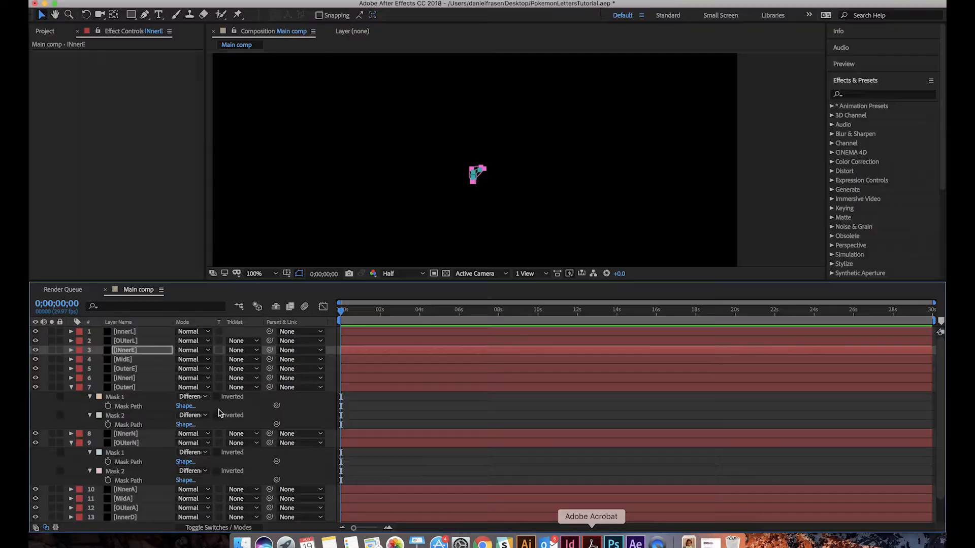
{"action": "left_click", "coordinate": [127, 341]}
{"action": "key", "text": "super+v"}
{"action": "left_click", "coordinate": [127, 388]}
{"action": "left_click", "coordinate": [127, 332]}
{"action": "key", "text": "super+v"}
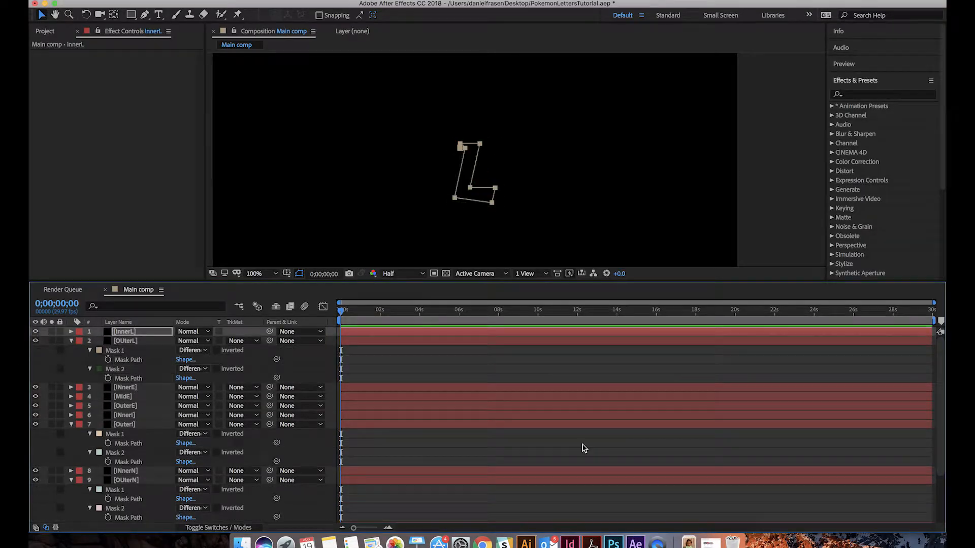
{"action": "left_click", "coordinate": [481, 362]}
{"action": "key", "text": "super+s"}
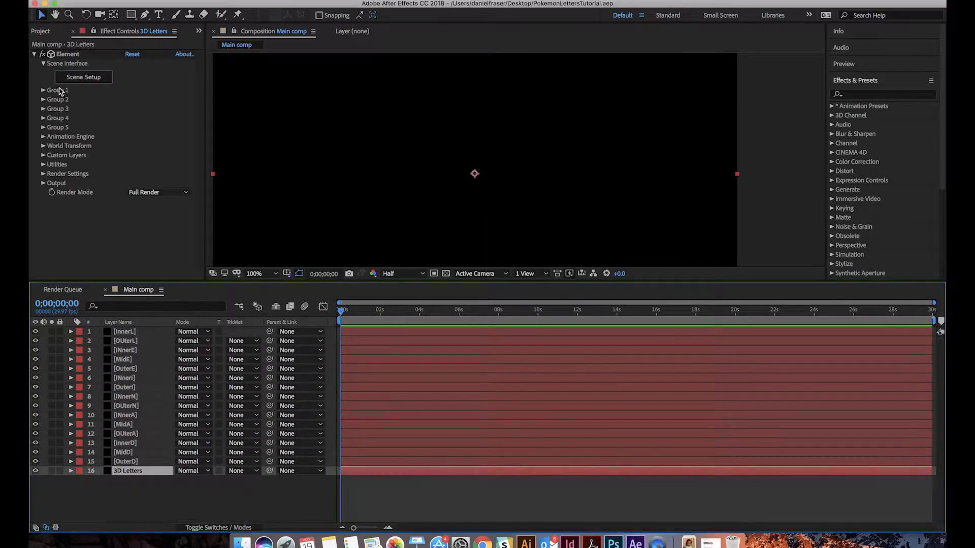
In the Element effect on the 3D Letters layer, set custom Path Layer 15 to OuterD and Path Layer 14 to MidD
{"action": "left_click", "coordinate": [44, 155]}
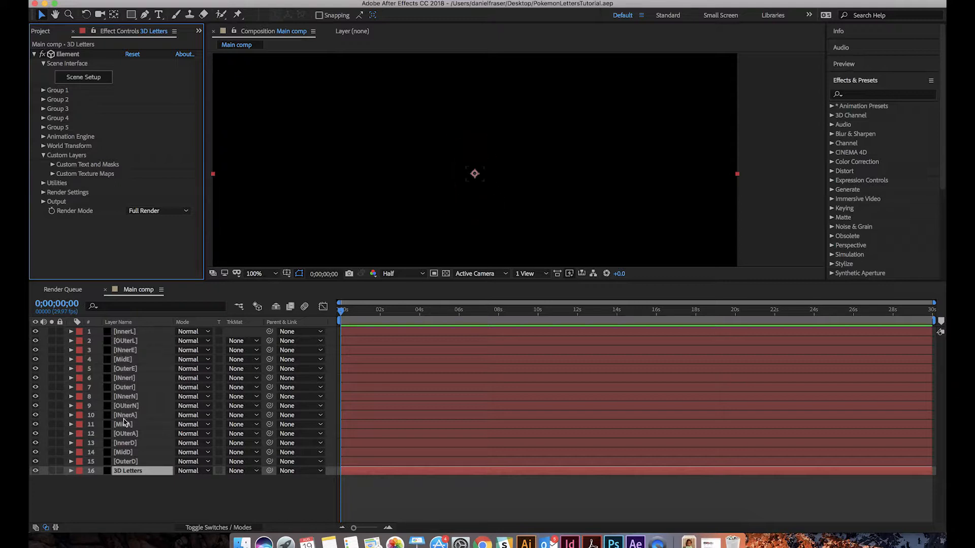
{"action": "left_click", "coordinate": [53, 165]}
{"action": "scroll", "coordinate": [121, 189], "scroll_direction": "down", "scroll_amount": 1}
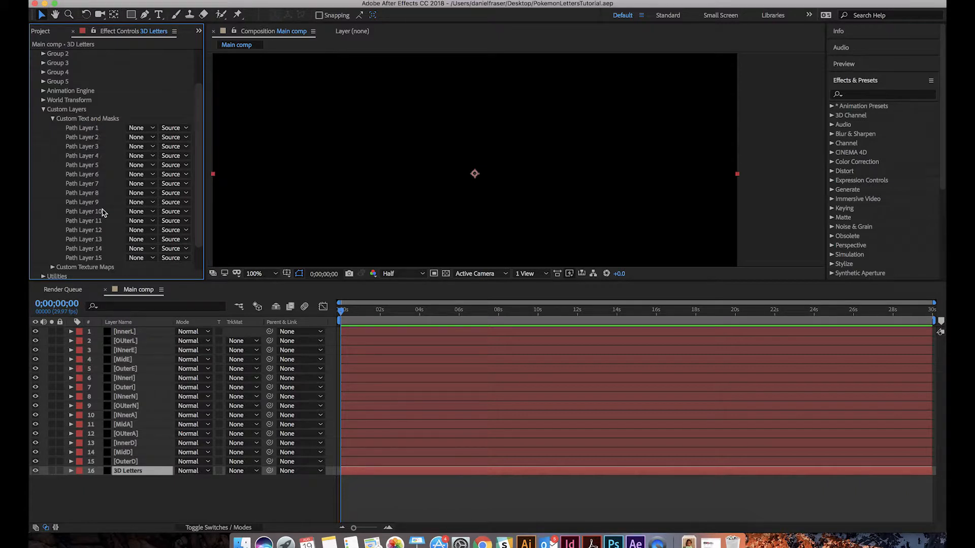
{"action": "left_click", "coordinate": [136, 259]}
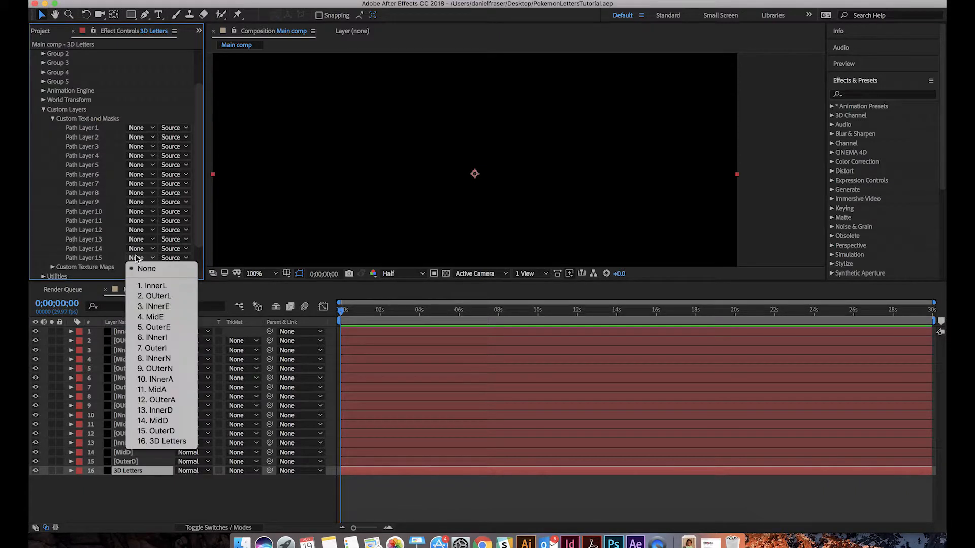
{"action": "left_click", "coordinate": [154, 431]}
{"action": "left_click", "coordinate": [136, 252]}
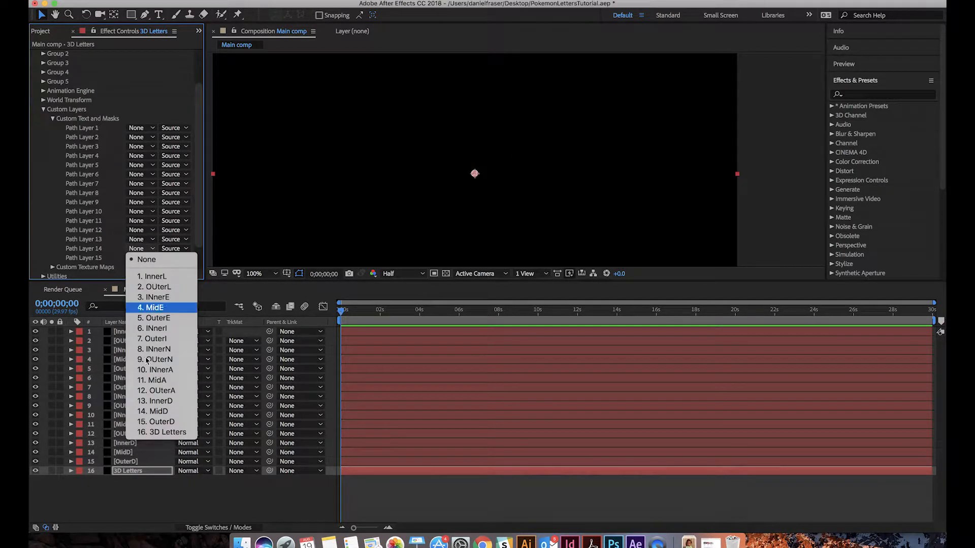
{"action": "left_click", "coordinate": [147, 414]}
Set the Element effect's custom Path Layer 13 to InnerD, Path Layer 12 to OUterA and Path Layer 11 to MidA
{"action": "left_click", "coordinate": [138, 240]}
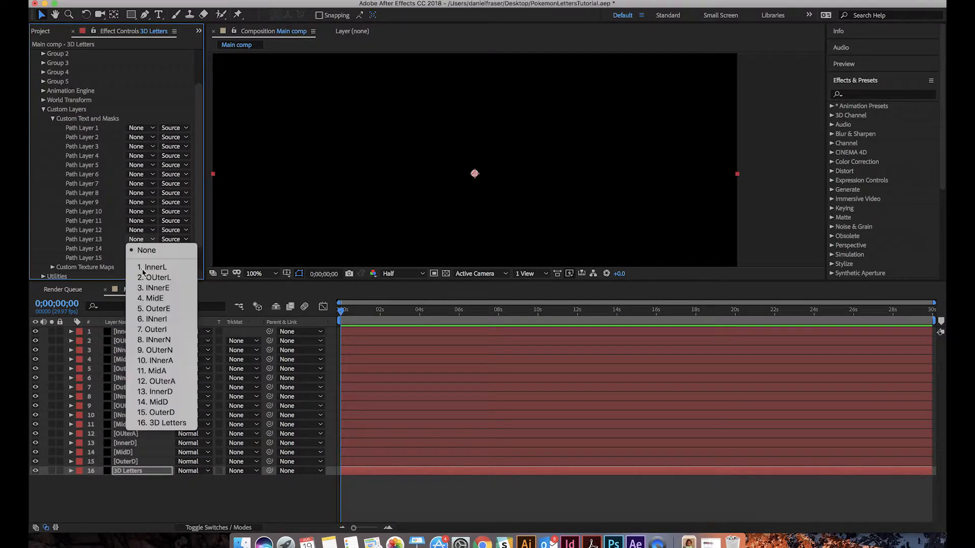
{"action": "left_click", "coordinate": [159, 397]}
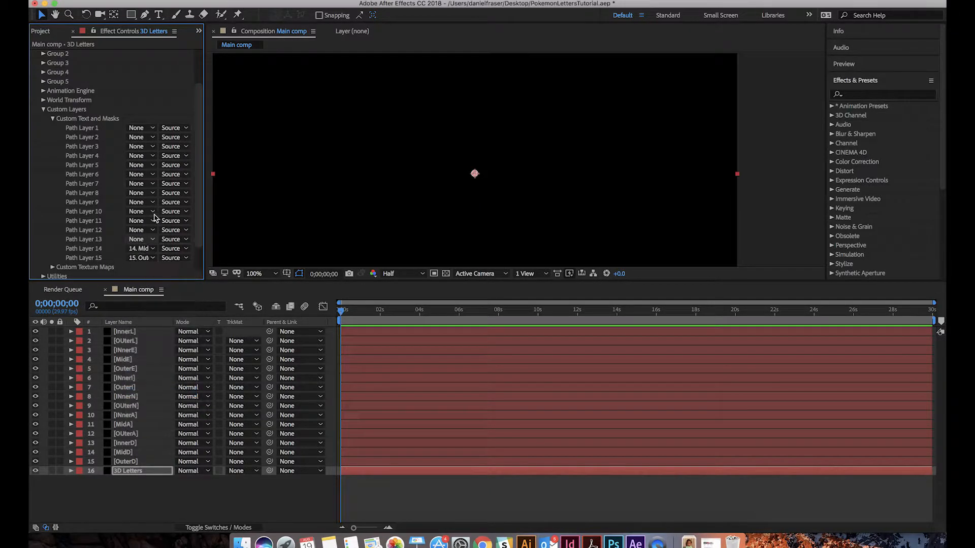
{"action": "left_click", "coordinate": [138, 230]}
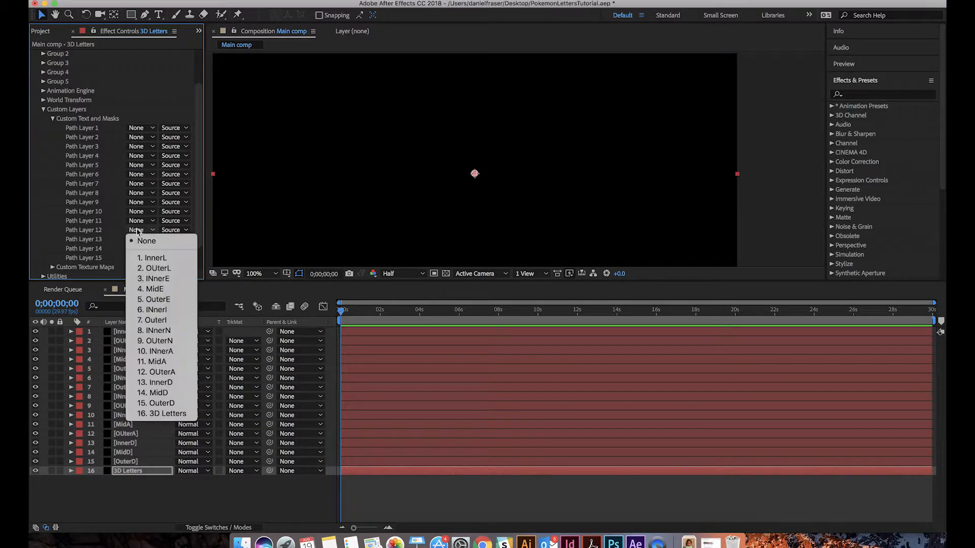
{"action": "left_click", "coordinate": [153, 372]}
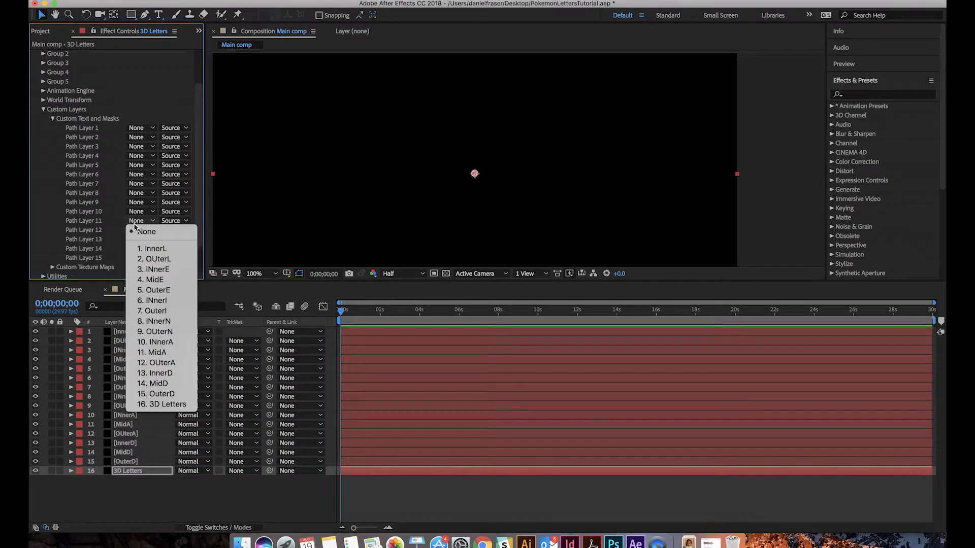
{"action": "left_click", "coordinate": [152, 353]}
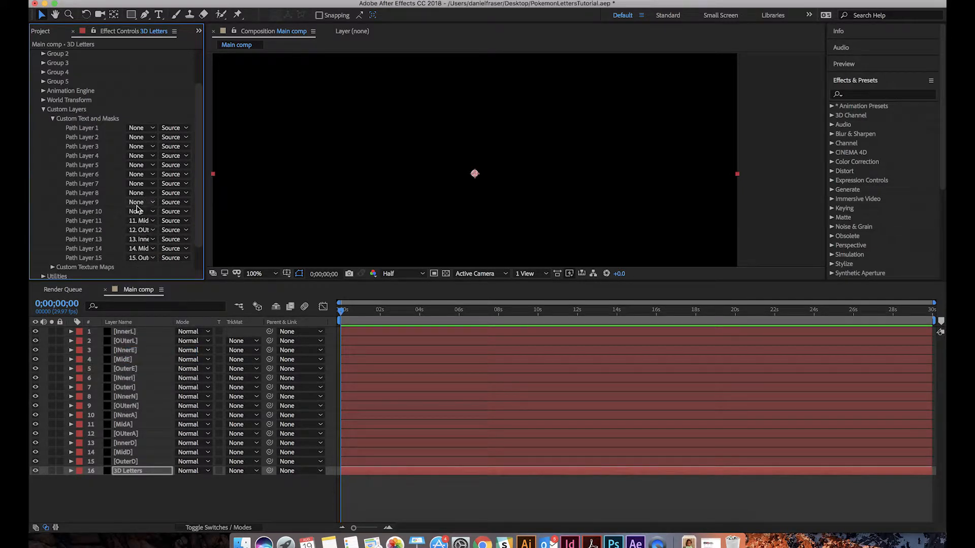
Assign INnerA to custom Path Layer 10 and OUterN to Path Layer 9
{"action": "left_click", "coordinate": [137, 210]}
{"action": "left_click", "coordinate": [155, 332]}
{"action": "left_click", "coordinate": [138, 209]}
{"action": "left_click", "coordinate": [138, 205]}
{"action": "left_click", "coordinate": [138, 204]}
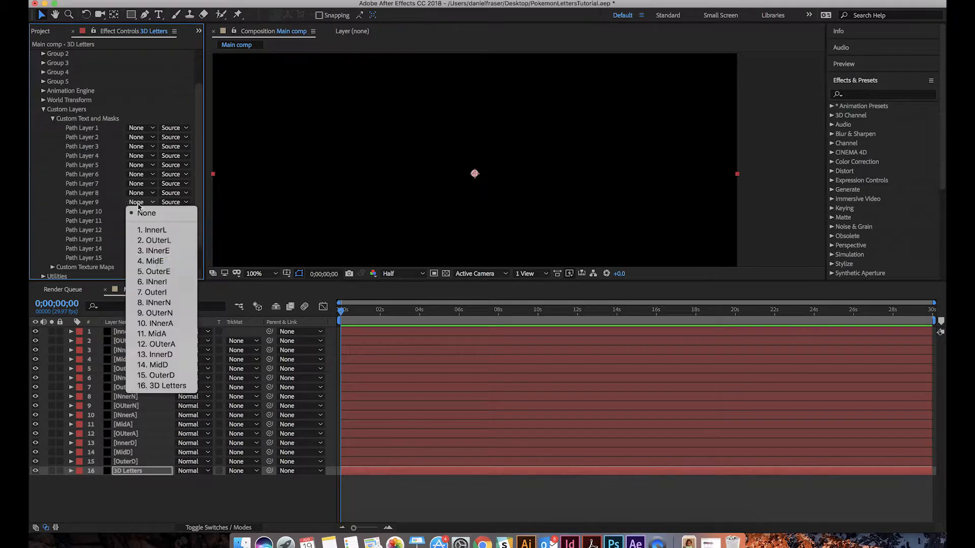
{"action": "left_click", "coordinate": [155, 313]}
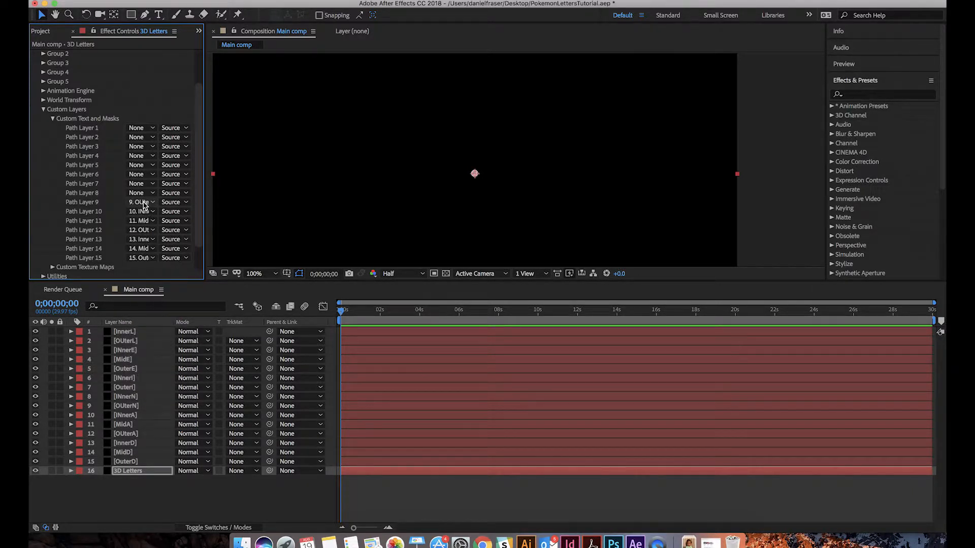
Assign INnerN to custom Path Layer 8, OuterI to Path Layer 7 and INnerI to Path Layer 6
{"action": "left_click", "coordinate": [138, 193]}
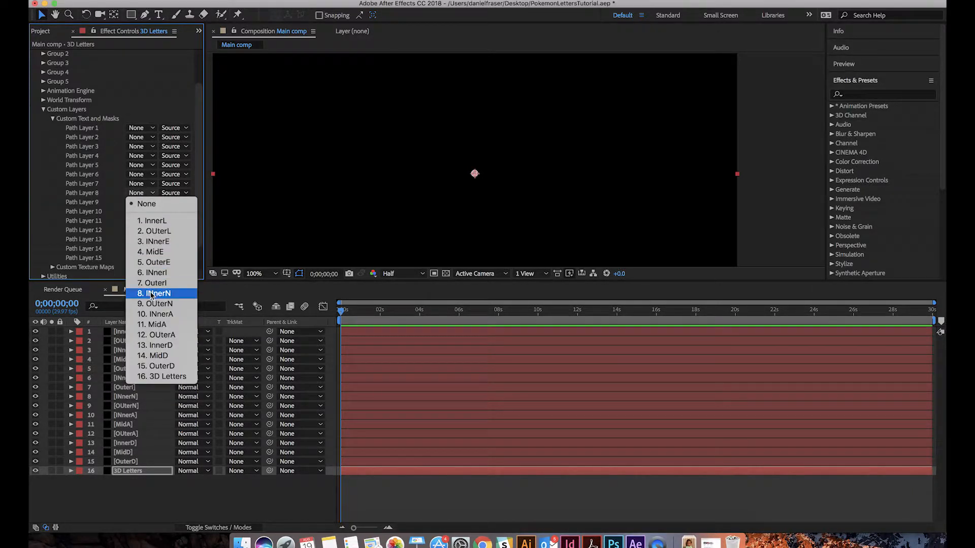
{"action": "left_click", "coordinate": [151, 293]}
{"action": "left_click", "coordinate": [138, 183]}
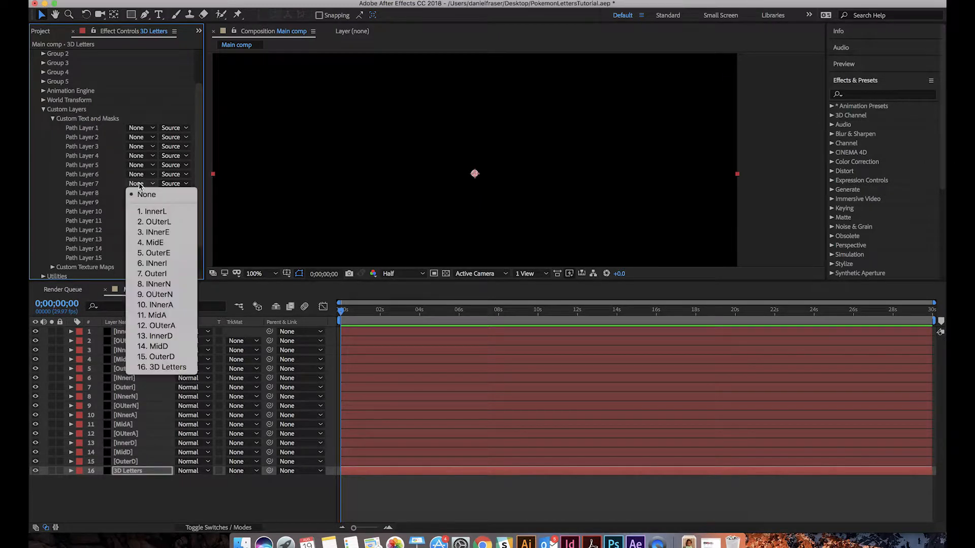
{"action": "left_click", "coordinate": [157, 274]}
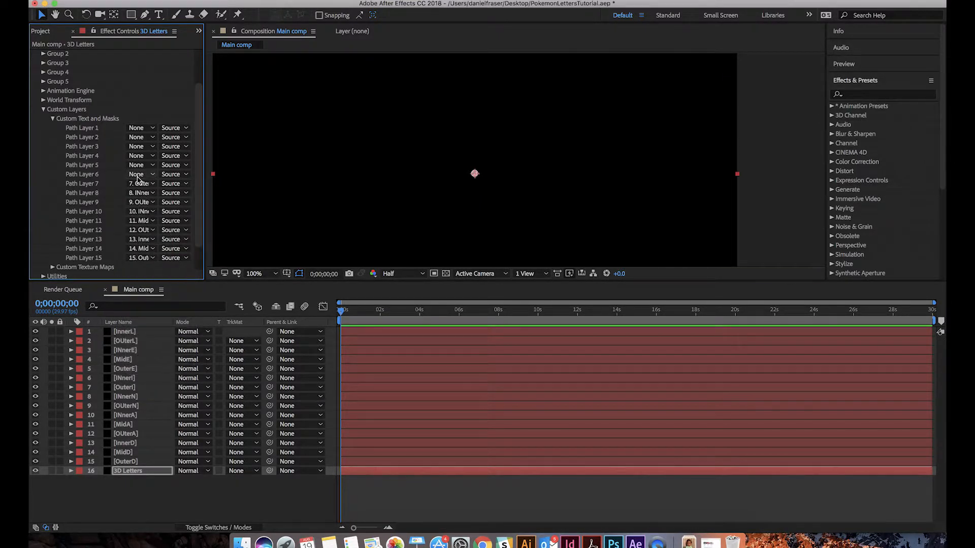
{"action": "left_click", "coordinate": [137, 176]}
{"action": "left_click", "coordinate": [150, 257]}
Set custom Path Layer 5 to OuterE and Path Layer 4 to MidE
{"action": "left_click", "coordinate": [138, 165]}
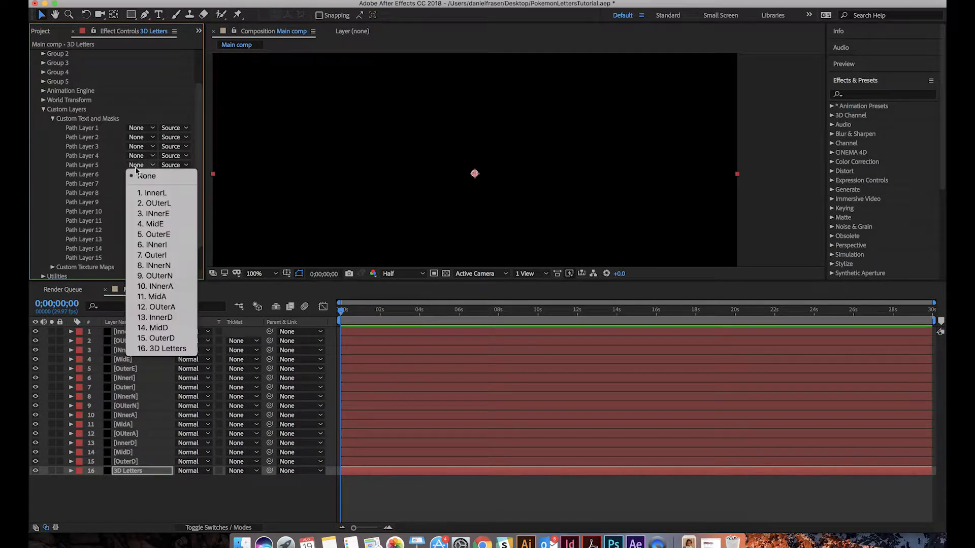
{"action": "left_click", "coordinate": [151, 235]}
{"action": "left_click", "coordinate": [141, 165]}
{"action": "left_click", "coordinate": [137, 157]}
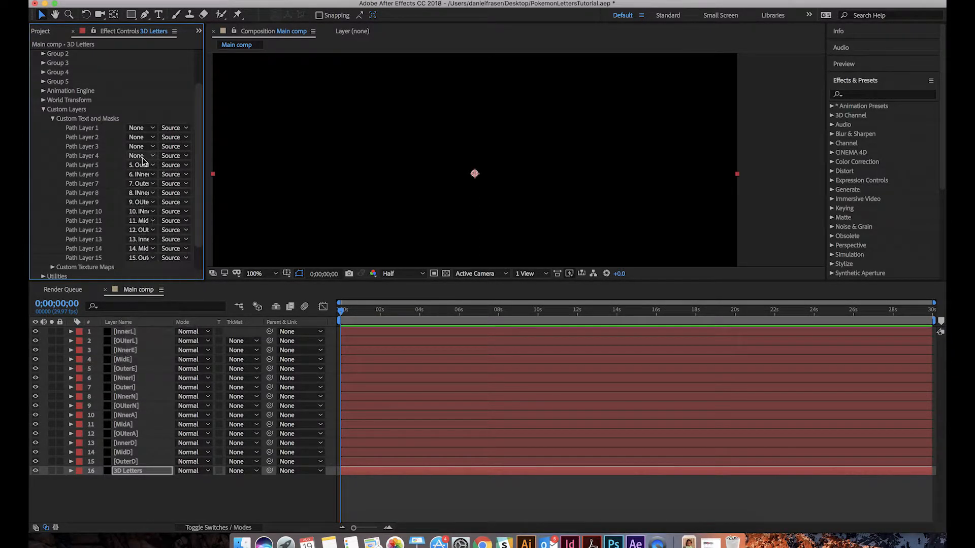
{"action": "left_click", "coordinate": [137, 156]}
{"action": "left_click", "coordinate": [152, 214]}
Set custom Path Layer 3 to INnerE, Path Layer 2 to OUterL and Path Layer 1 to InnerL
{"action": "left_click", "coordinate": [141, 155]}
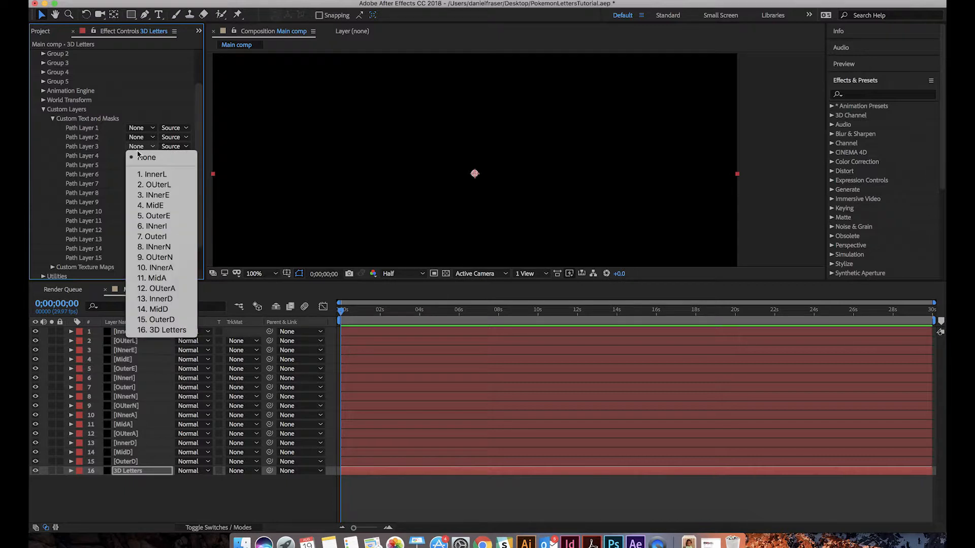
{"action": "left_click", "coordinate": [149, 204]}
{"action": "left_click", "coordinate": [142, 148]}
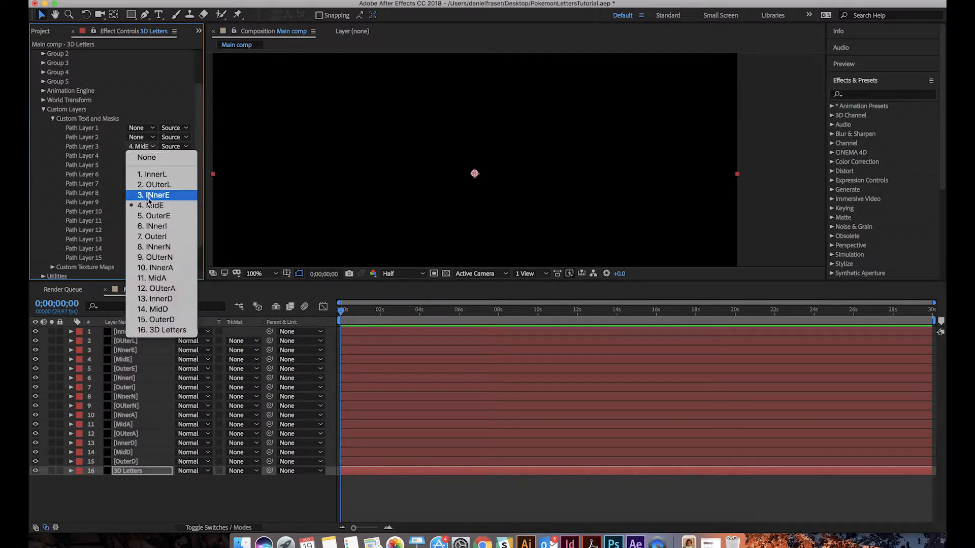
{"action": "left_click", "coordinate": [150, 195]}
{"action": "left_click", "coordinate": [138, 139]}
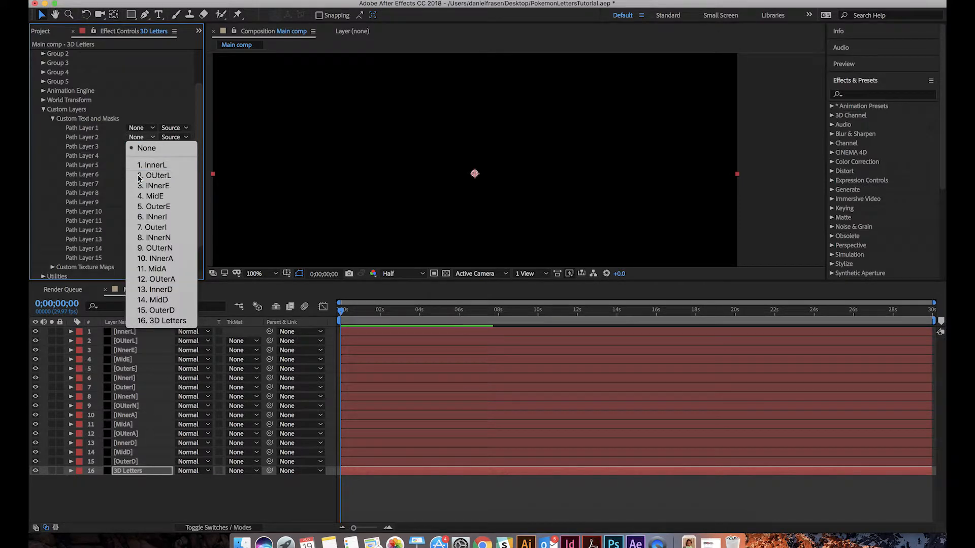
{"action": "left_click", "coordinate": [141, 176]}
{"action": "left_click", "coordinate": [141, 130]}
{"action": "left_click", "coordinate": [152, 155]}
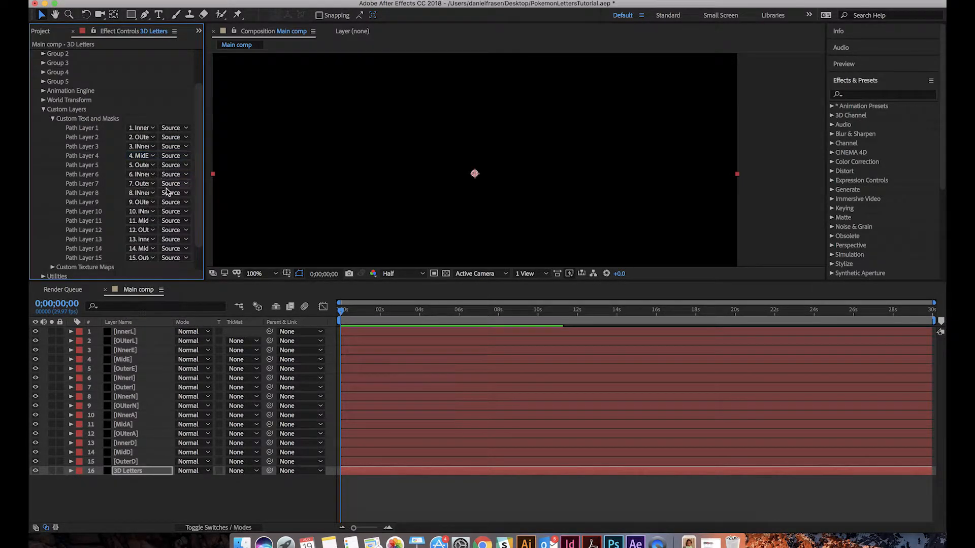
Extrude Custom Path 1 in Element's Scene Setup and accept the scene
{"action": "scroll", "coordinate": [99, 149], "scroll_direction": "up", "scroll_amount": 3}
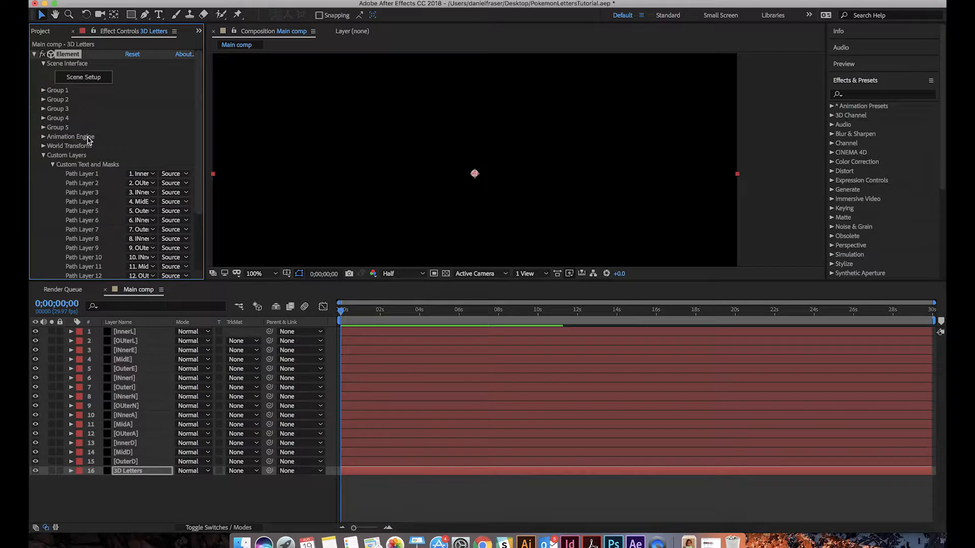
{"action": "left_click", "coordinate": [86, 82]}
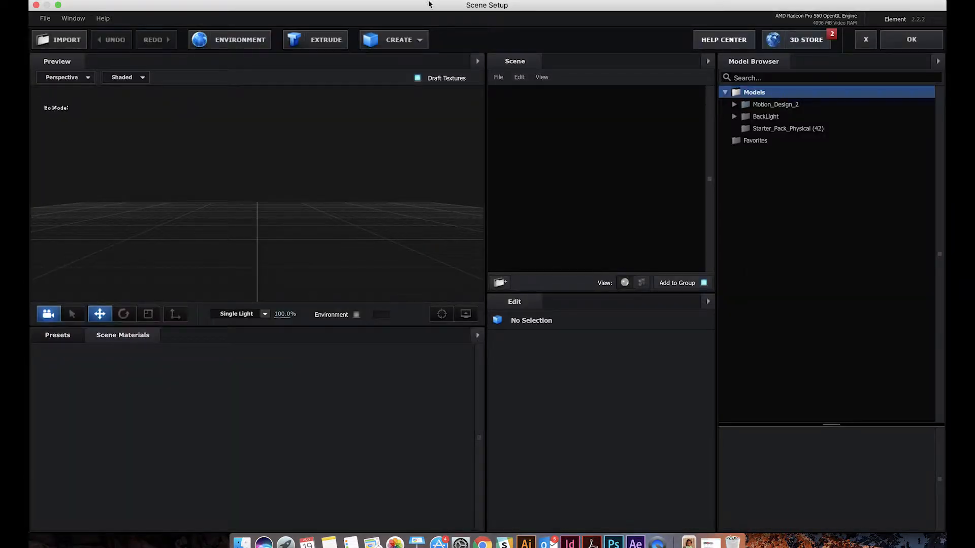
{"action": "left_click_drag", "start_coordinate": [428, 4], "coordinate": [436, 4]}
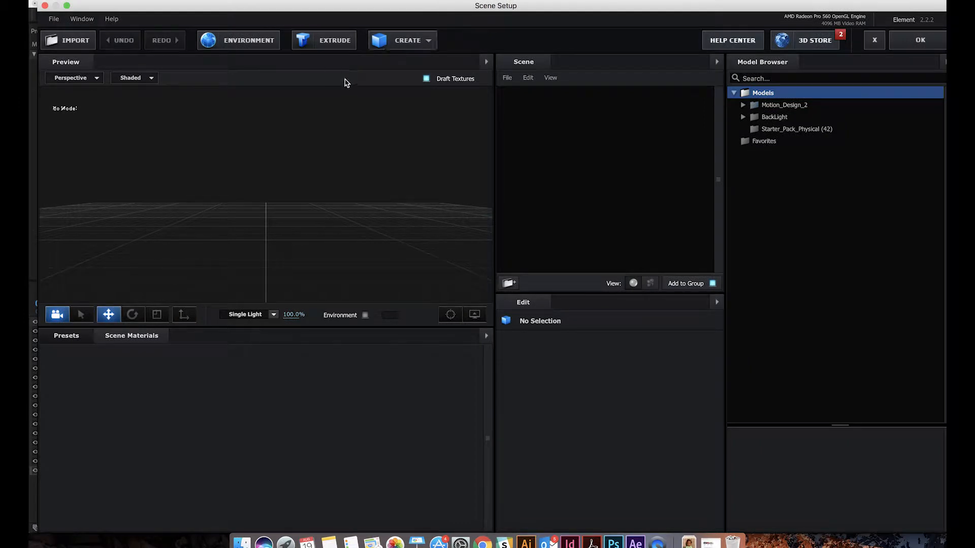
{"action": "left_click", "coordinate": [334, 47]}
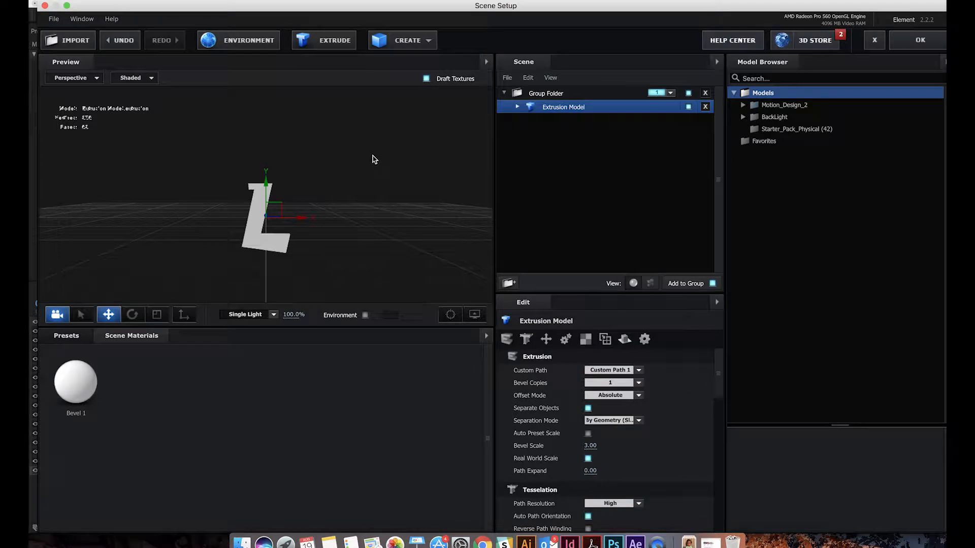
{"action": "left_click", "coordinate": [920, 40]}
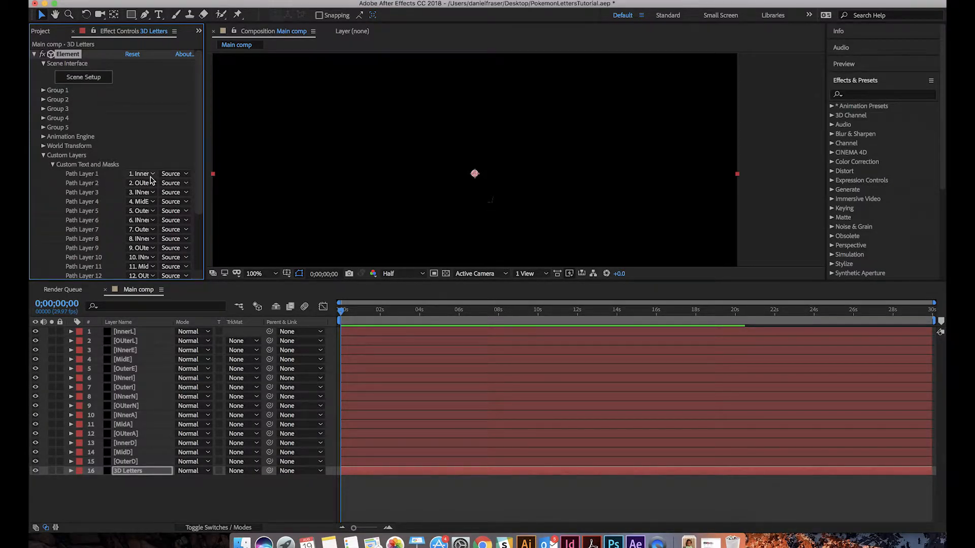
Check InnerL's mask, reopen the 3D Letters layer's Scene Setup, switch the extrusion to Custom Path 2 and add a second extrusion using Custom Path 1
{"action": "left_click", "coordinate": [126, 333]}
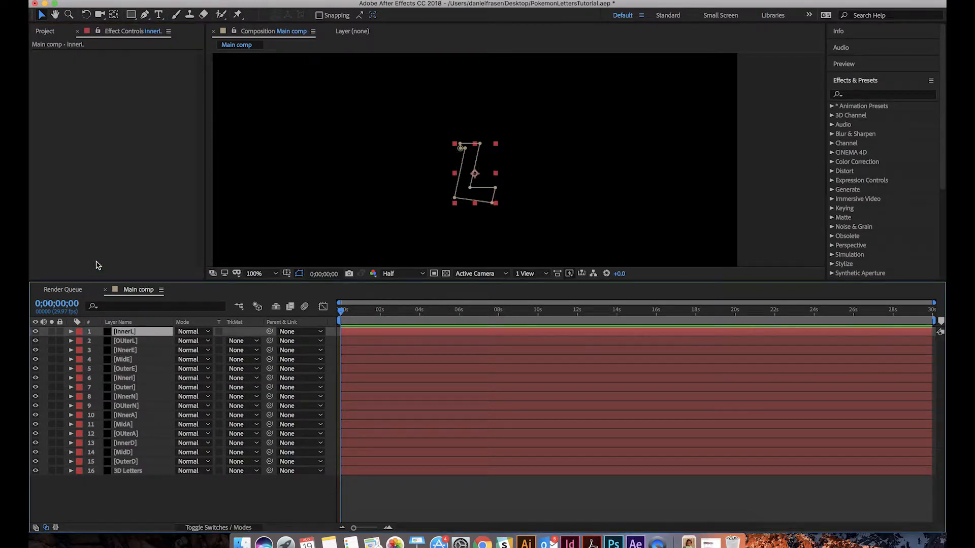
{"action": "left_click", "coordinate": [125, 472]}
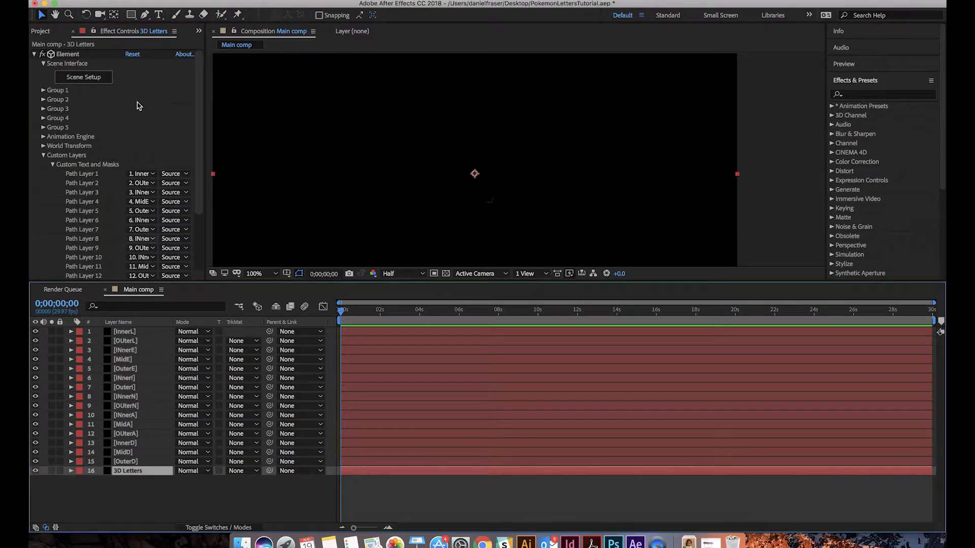
{"action": "left_click", "coordinate": [89, 82]}
{"action": "left_click", "coordinate": [509, 106]}
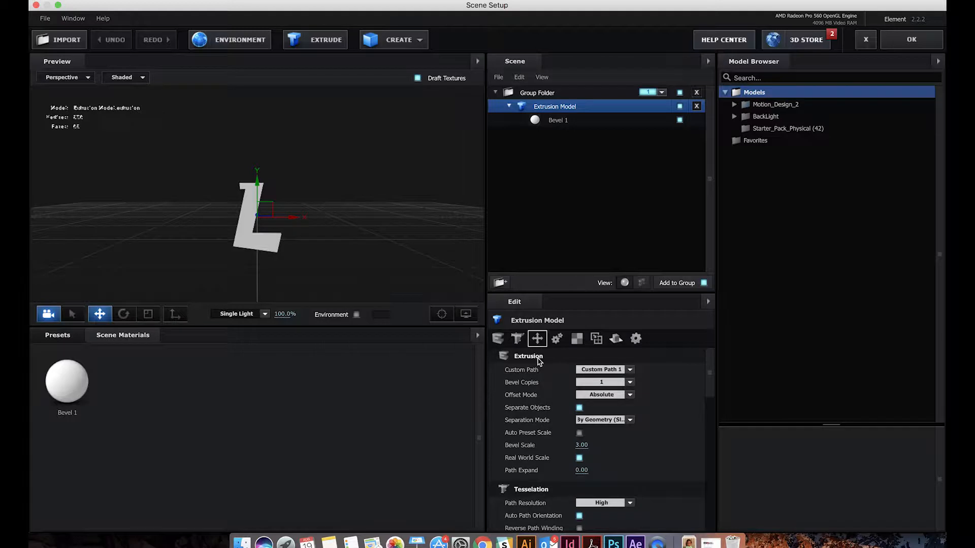
{"action": "left_click", "coordinate": [588, 371]}
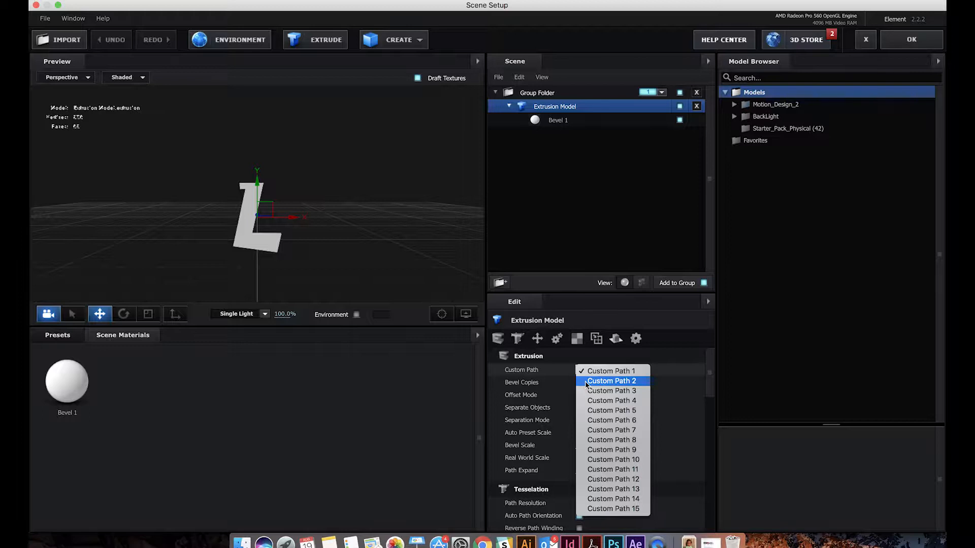
{"action": "left_click", "coordinate": [586, 381]}
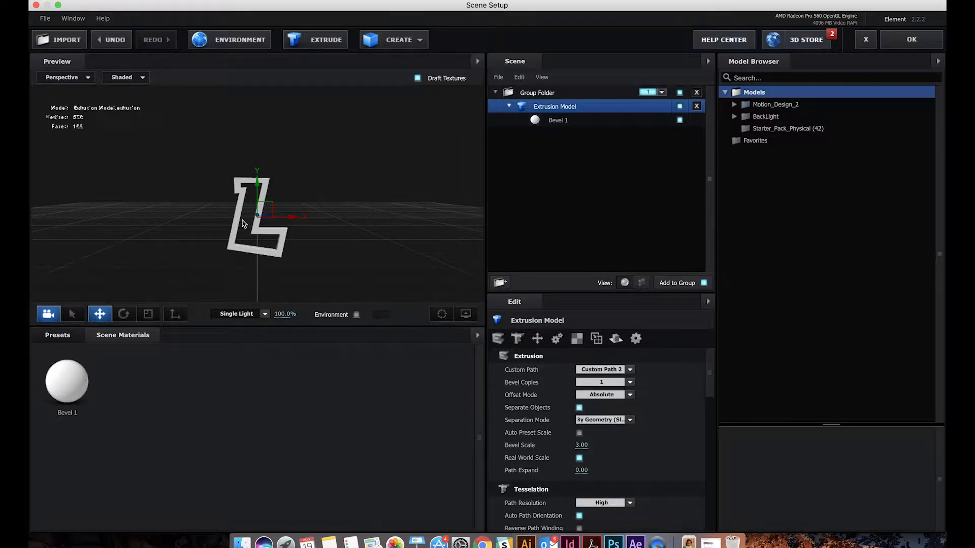
{"action": "left_click", "coordinate": [592, 369]}
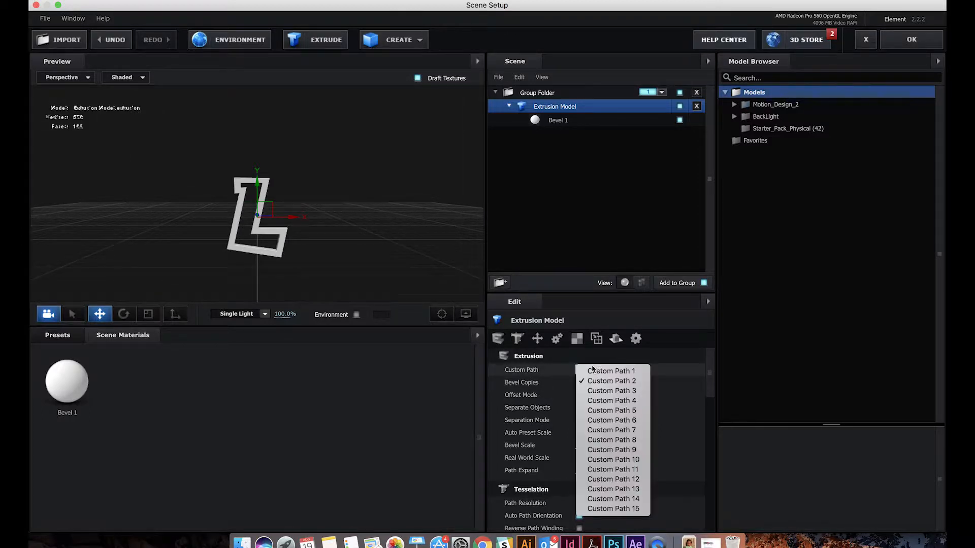
{"action": "left_click", "coordinate": [535, 364]}
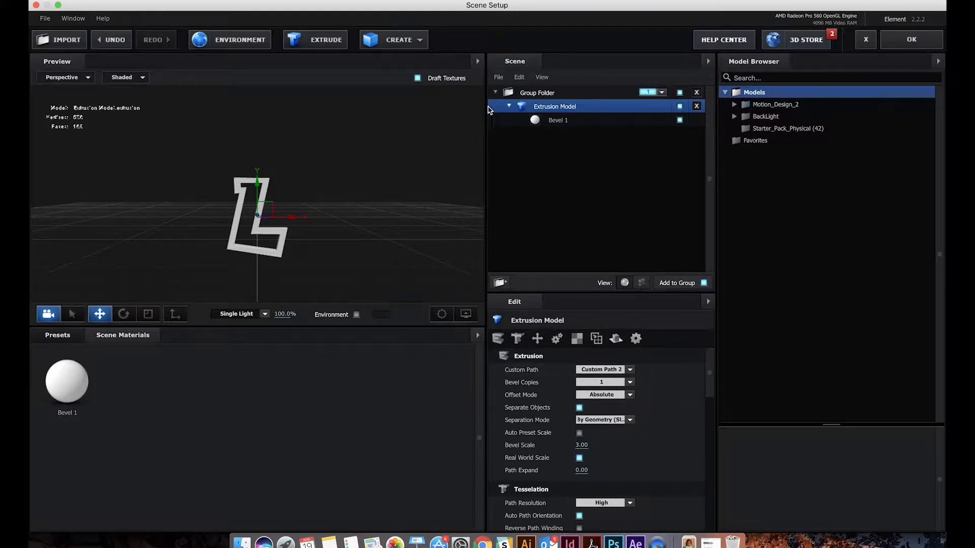
{"action": "left_click", "coordinate": [309, 45]}
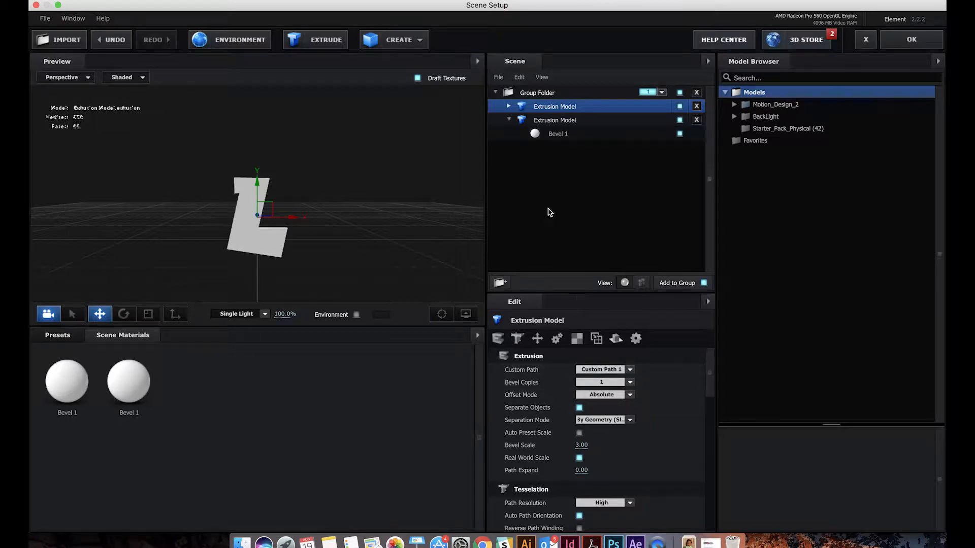
Try a lower bevel scale on the Custom Path 2 extrusion while viewing the L at an angle, and undo it
{"action": "left_click", "coordinate": [540, 125]}
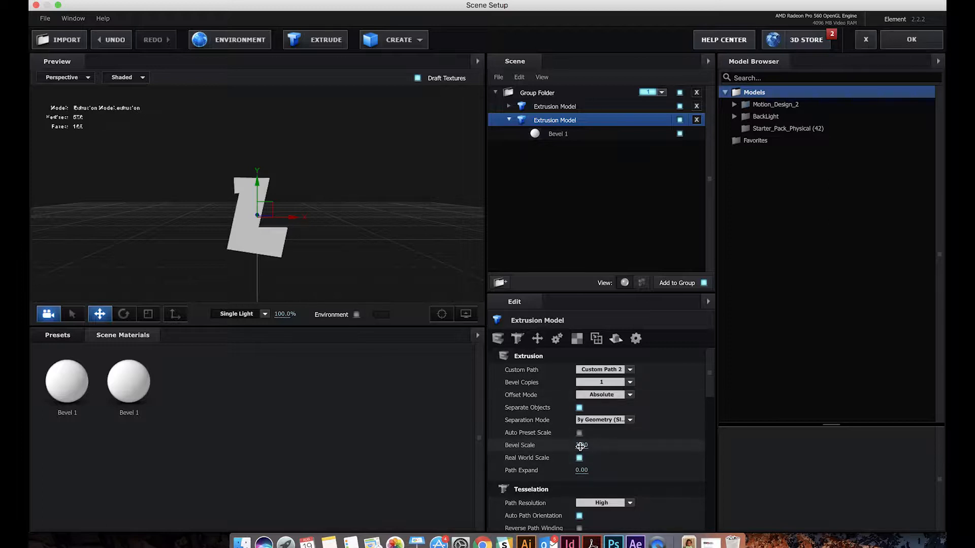
{"action": "left_click_drag", "start_coordinate": [254, 257], "coordinate": [358, 226]}
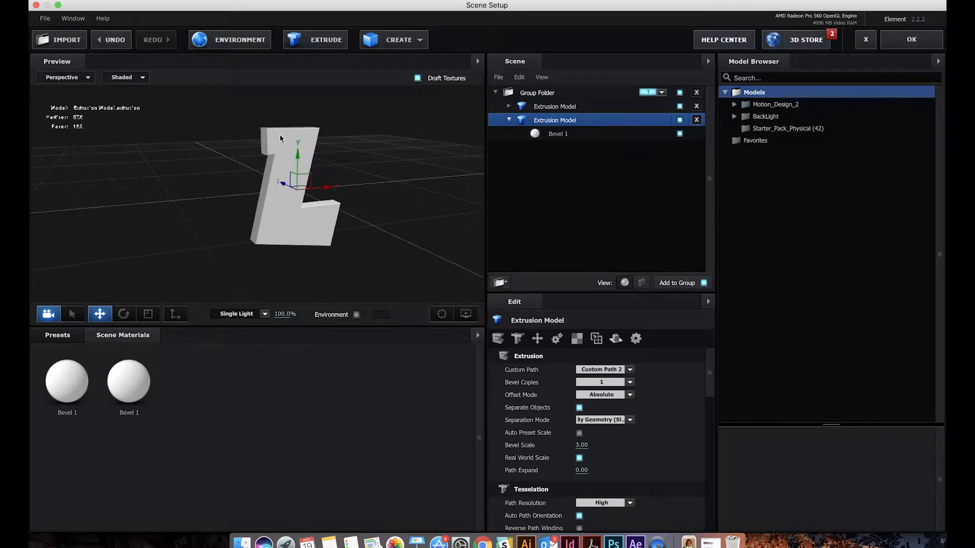
{"action": "left_click_drag", "start_coordinate": [582, 447], "coordinate": [552, 445]}
{"action": "key", "text": "super+z"}
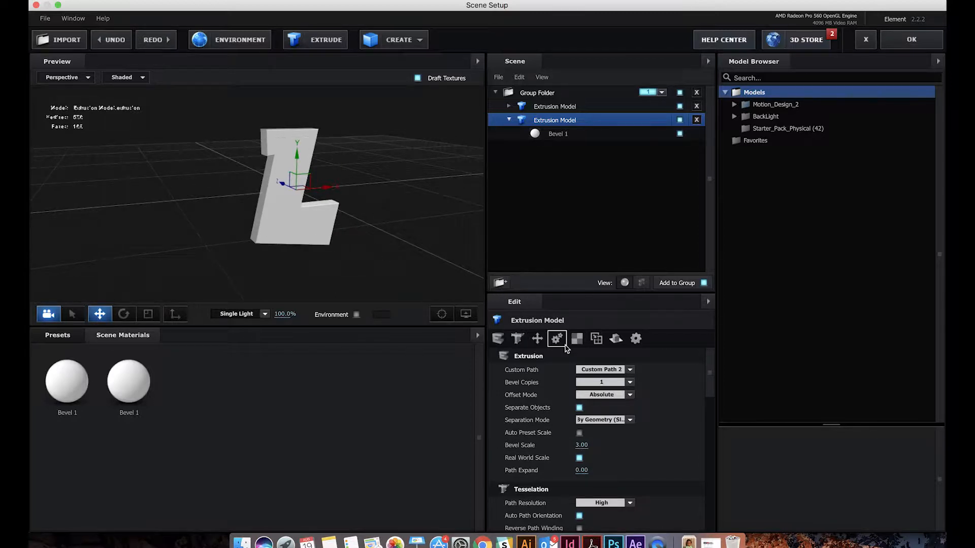
Set the bevel scale of the Custom Path 1 extrusion to 1.51
{"action": "left_click", "coordinate": [557, 108]}
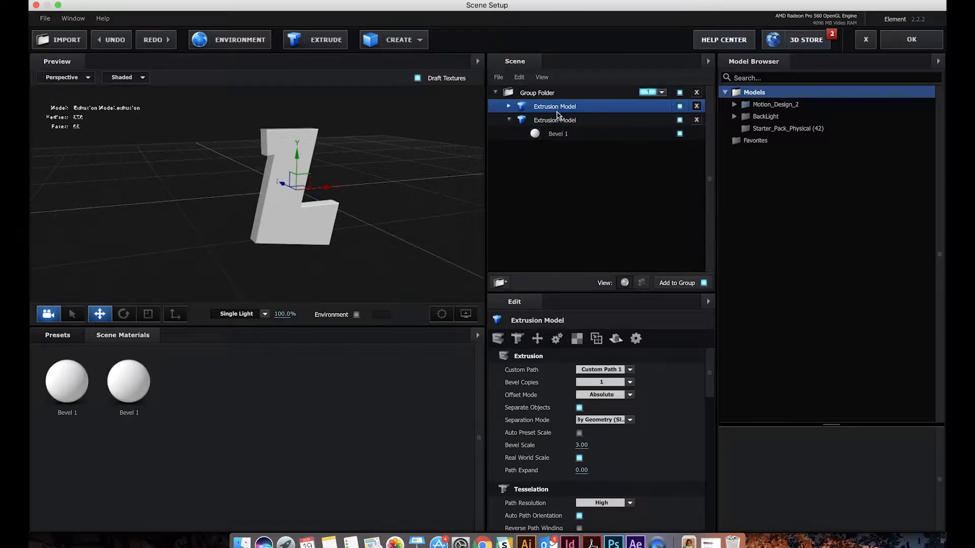
{"action": "left_click_drag", "start_coordinate": [580, 446], "coordinate": [554, 446]}
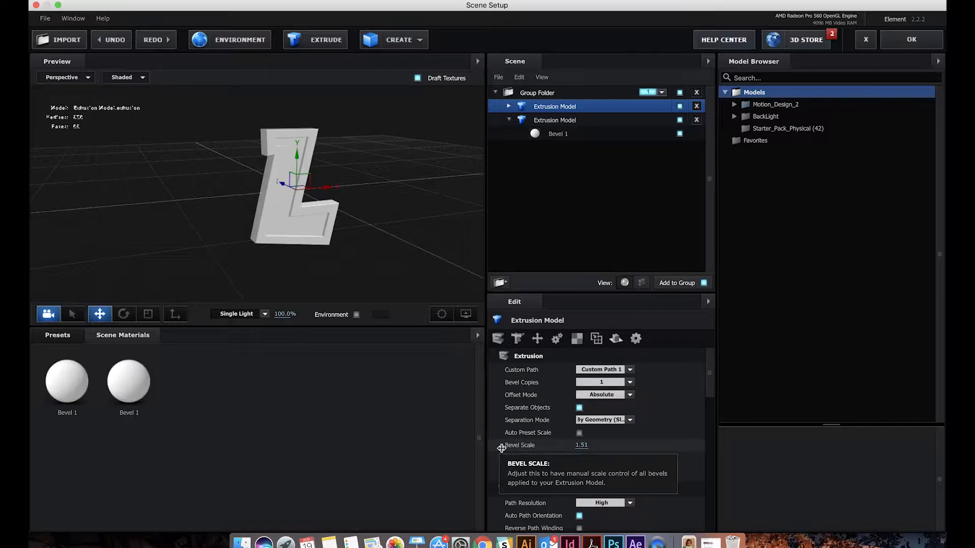
{"action": "left_click_drag", "start_coordinate": [371, 157], "coordinate": [369, 193]}
{"action": "left_click", "coordinate": [579, 458]}
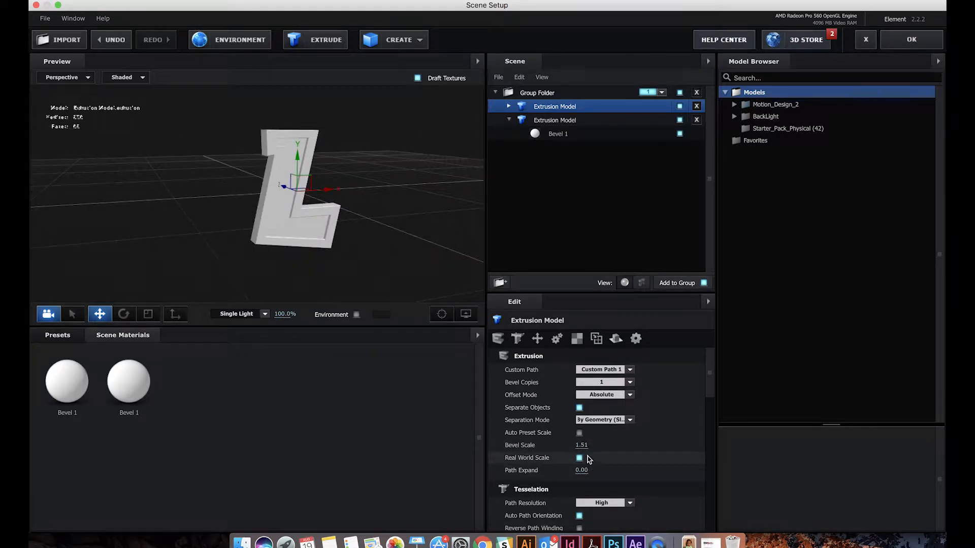
Set the bevel scale of the Custom Path 1 extrusion to 1.00 and view the L at an angle
{"action": "left_click", "coordinate": [585, 446]}
{"action": "type", "text": "1"}
{"action": "key", "text": "Return"}
{"action": "left_click_drag", "start_coordinate": [373, 159], "coordinate": [327, 161]}
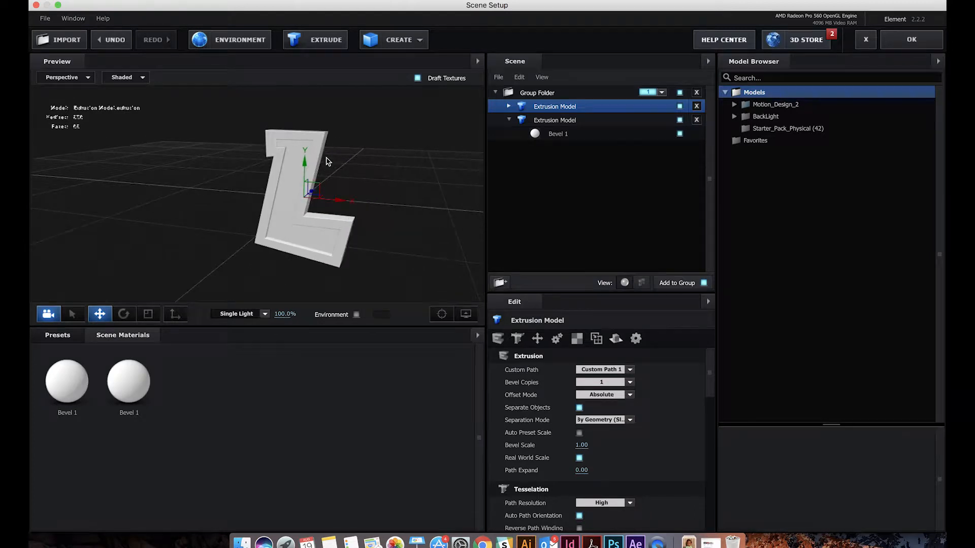
{"action": "left_click_drag", "start_coordinate": [172, 248], "coordinate": [220, 250]}
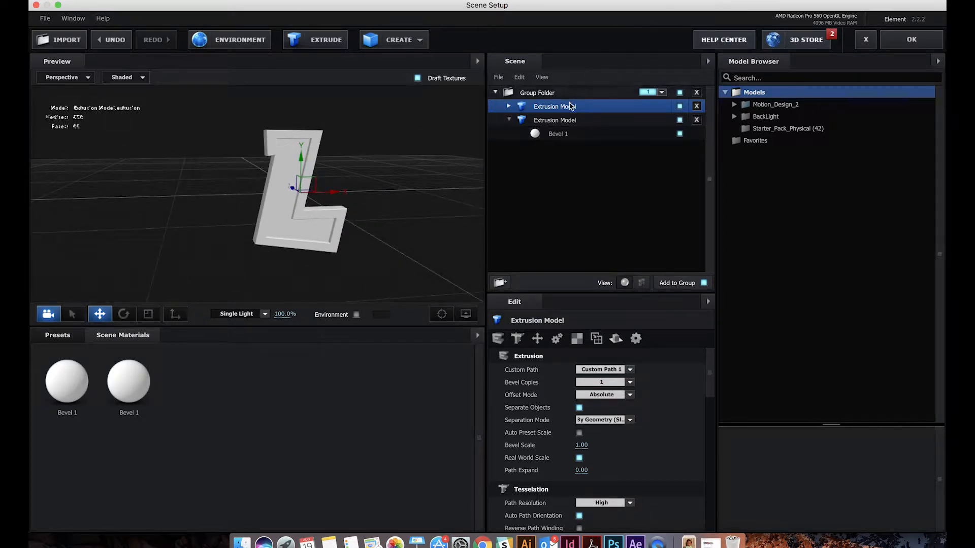
Select both L extrusions together and move the letter along X, clear of the scene origin
{"action": "left_click", "coordinate": [560, 122], "text": "shift"}
{"action": "left_click_drag", "start_coordinate": [338, 196], "coordinate": [494, 186]}
{"action": "left_click_drag", "start_coordinate": [318, 167], "coordinate": [77, 164]}
{"action": "left_click_drag", "start_coordinate": [342, 189], "coordinate": [386, 120]}
{"action": "left_click_drag", "start_coordinate": [259, 193], "coordinate": [246, 209]}
{"action": "left_click", "coordinate": [246, 209]}
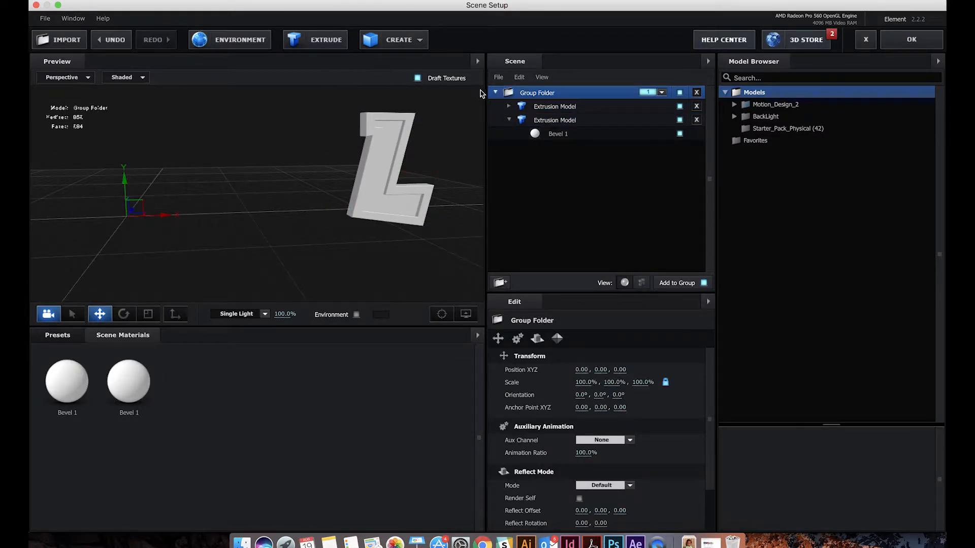
Add three new extrusions for the letter e and assign Custom Path 3 to the first one in the scene list
{"action": "left_click", "coordinate": [496, 92]}
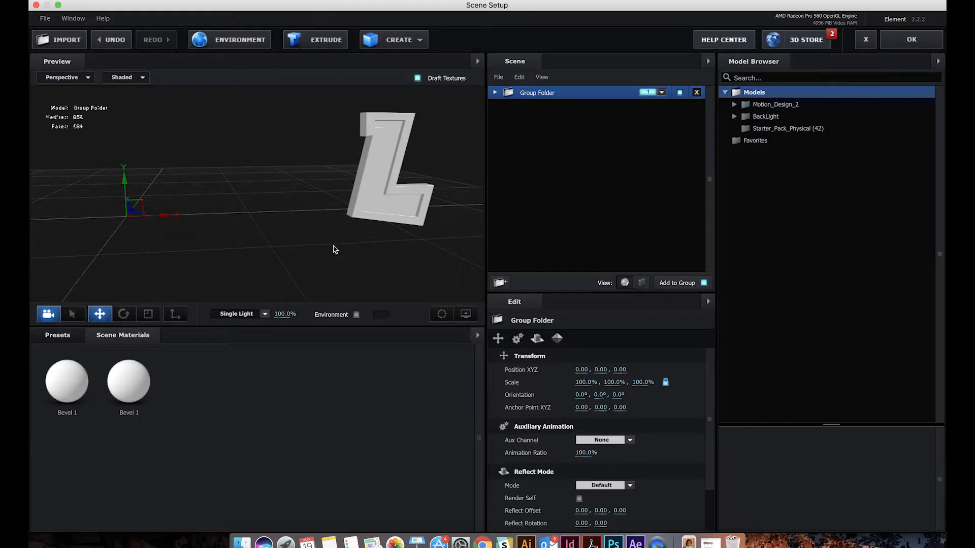
{"action": "left_click", "coordinate": [311, 44]}
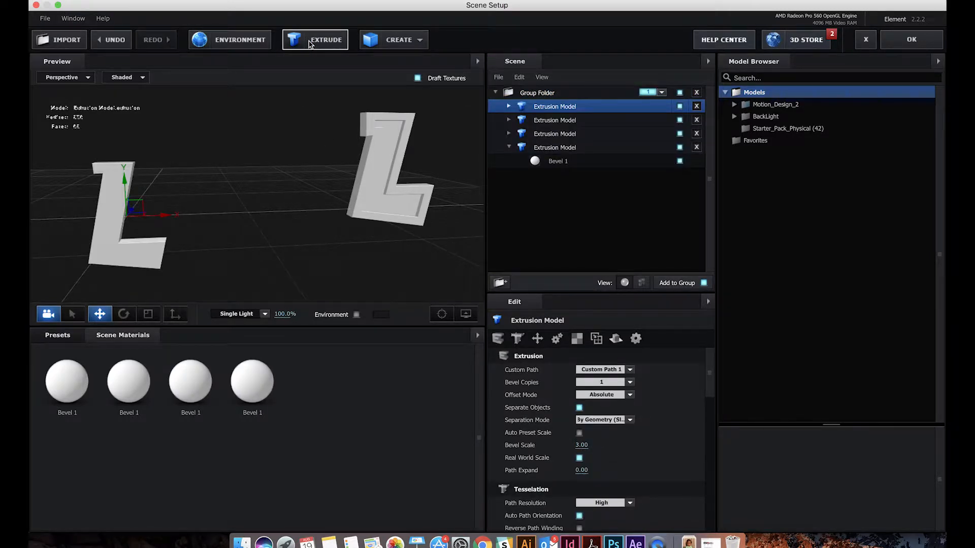
{"action": "left_click", "coordinate": [309, 44]}
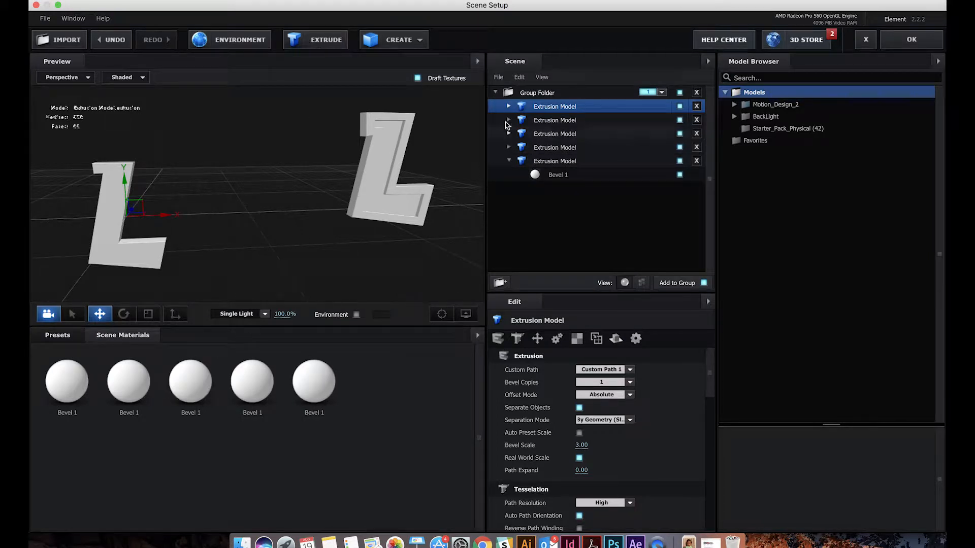
{"action": "left_click", "coordinate": [601, 372]}
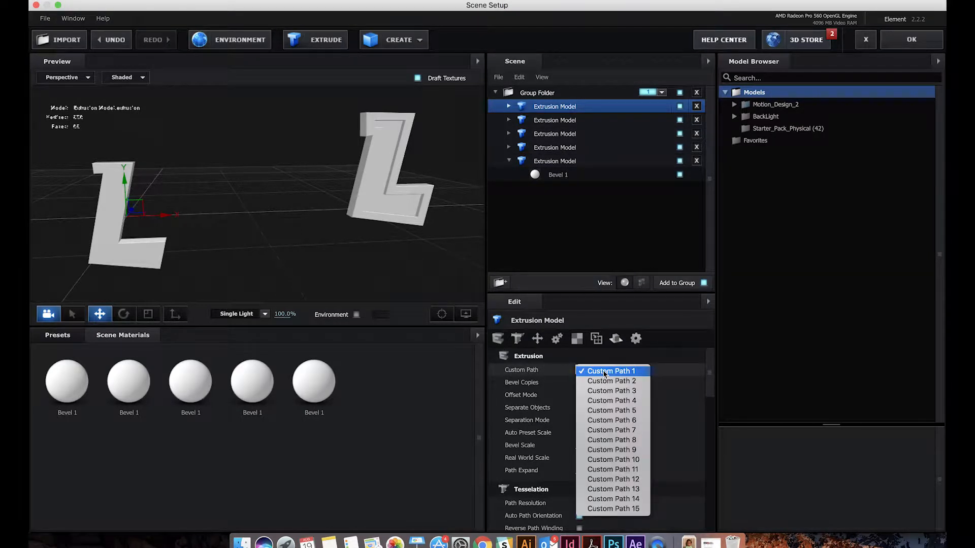
{"action": "left_click", "coordinate": [597, 392]}
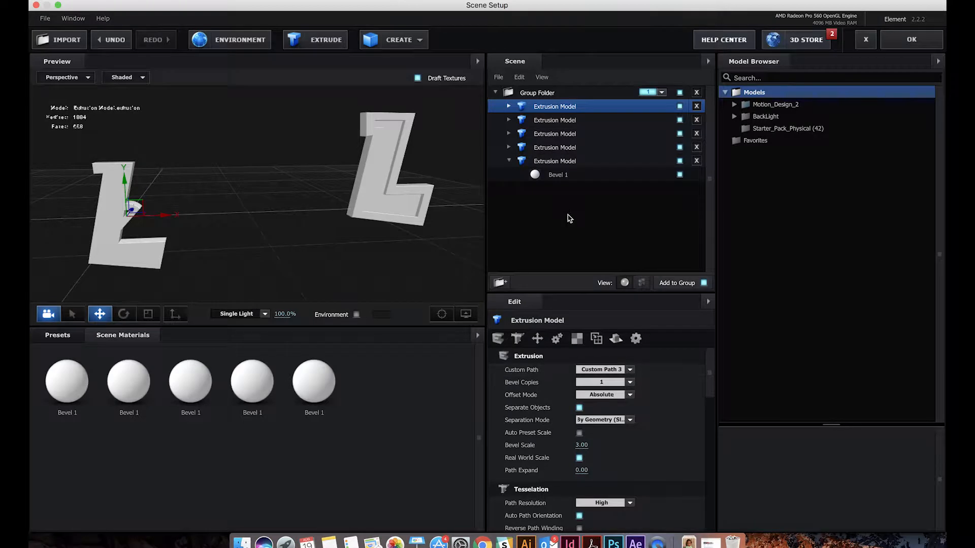
Assign Custom Path 4 to the second extrusion and Custom Path 5 to the third extrusion
{"action": "left_click", "coordinate": [558, 121]}
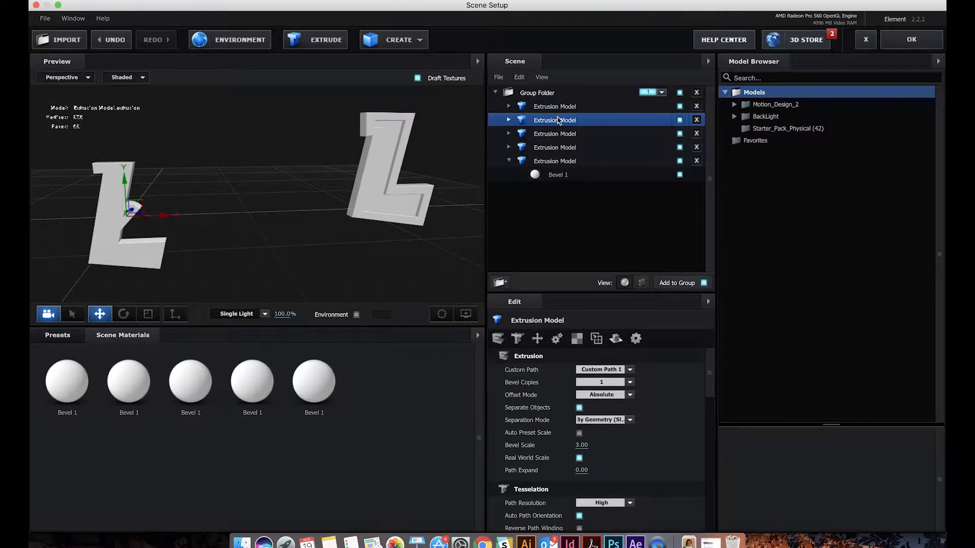
{"action": "left_click", "coordinate": [605, 371]}
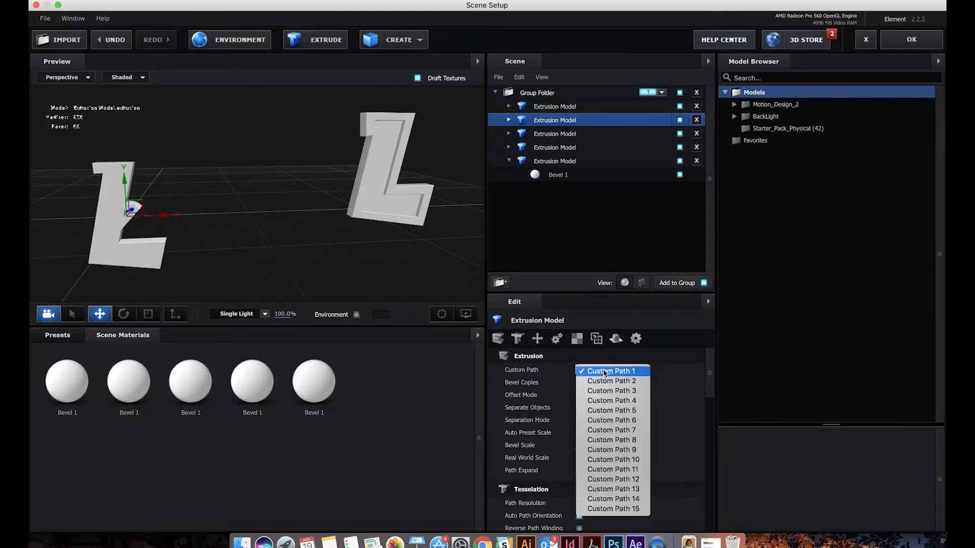
{"action": "left_click", "coordinate": [605, 401]}
{"action": "left_click", "coordinate": [558, 135]}
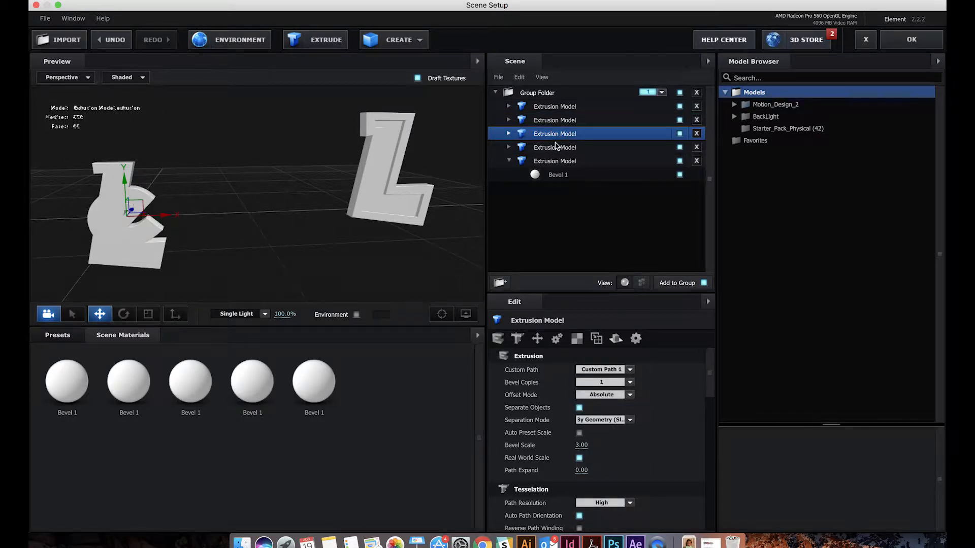
{"action": "left_click", "coordinate": [602, 369]}
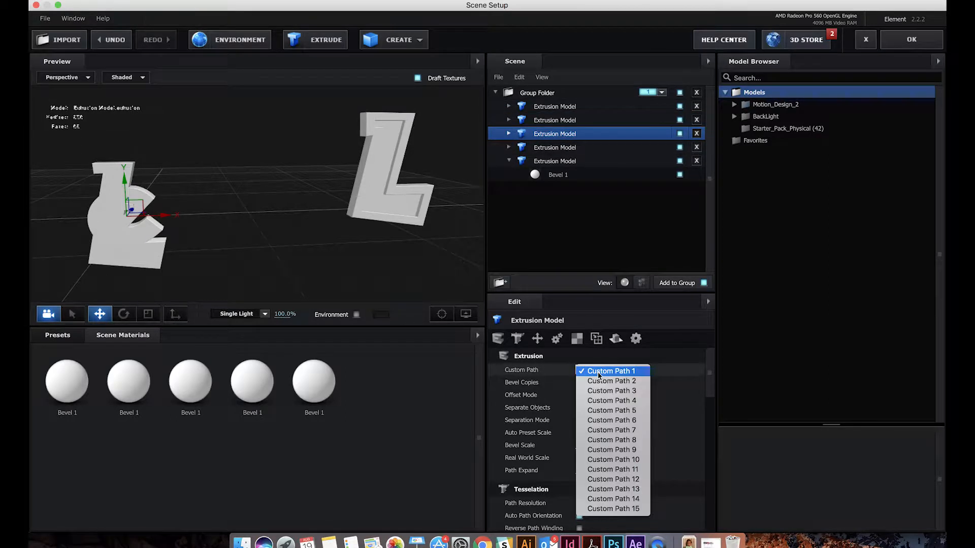
{"action": "left_click", "coordinate": [597, 411]}
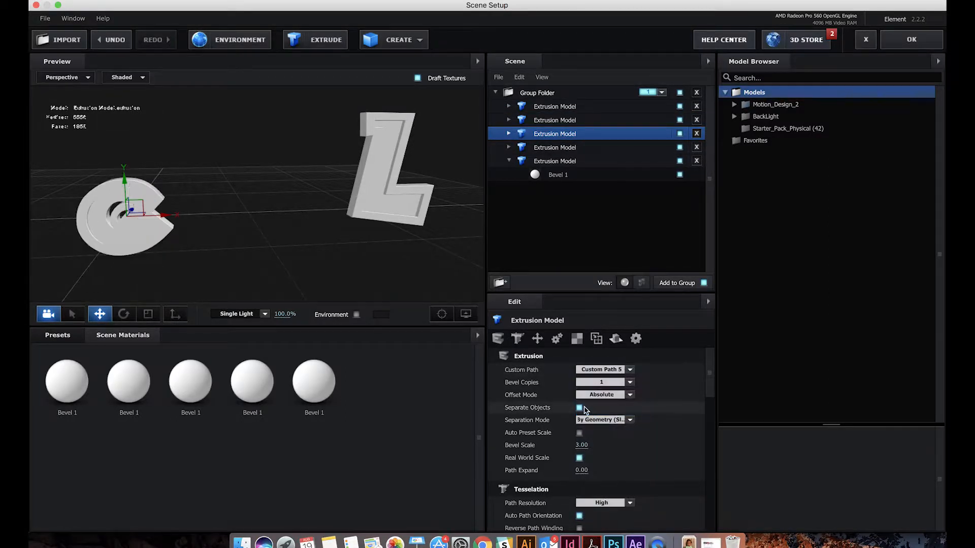
Examine the letter e up close with its Custom Path 4 extrusion hidden, and show that extrusion again
{"action": "left_click_drag", "start_coordinate": [261, 260], "coordinate": [339, 268]}
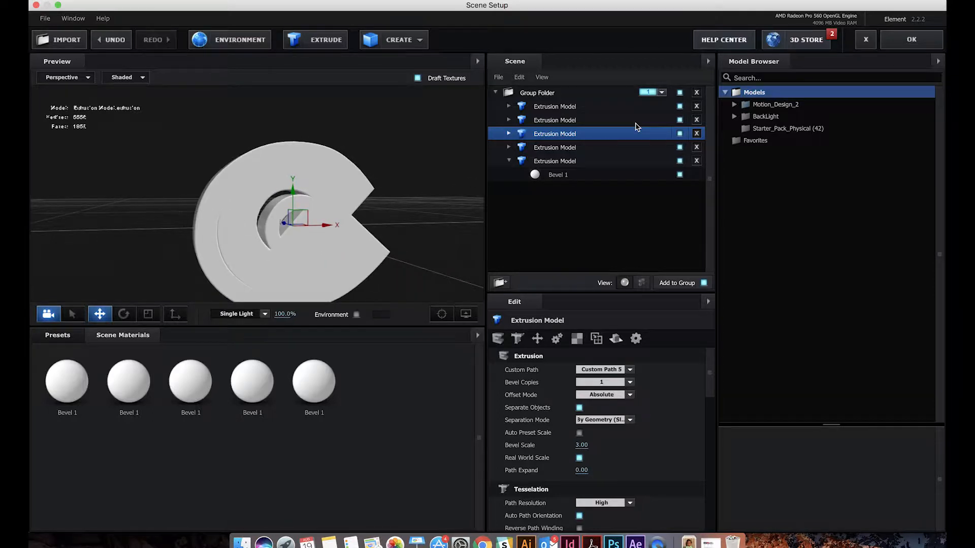
{"action": "left_click", "coordinate": [564, 121]}
{"action": "left_click", "coordinate": [679, 120]}
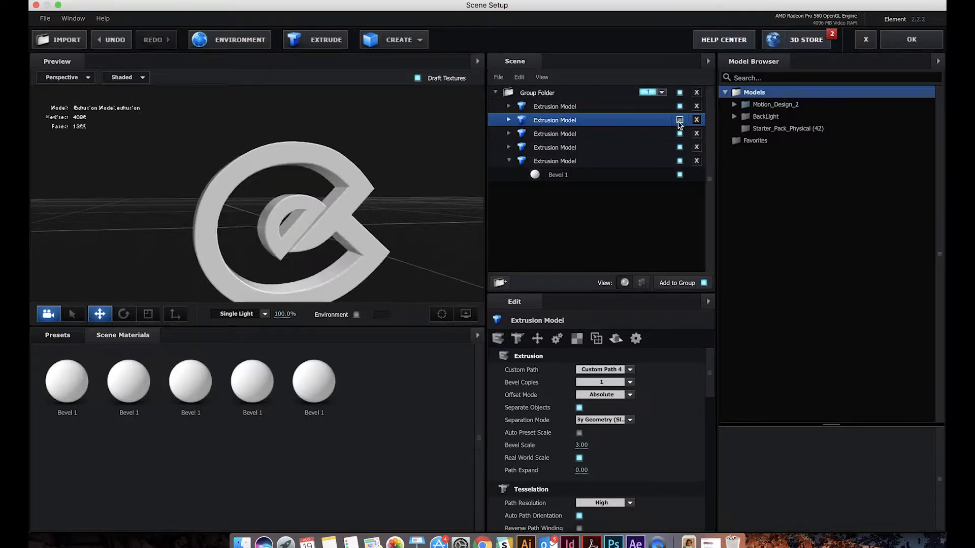
{"action": "left_click", "coordinate": [680, 120]}
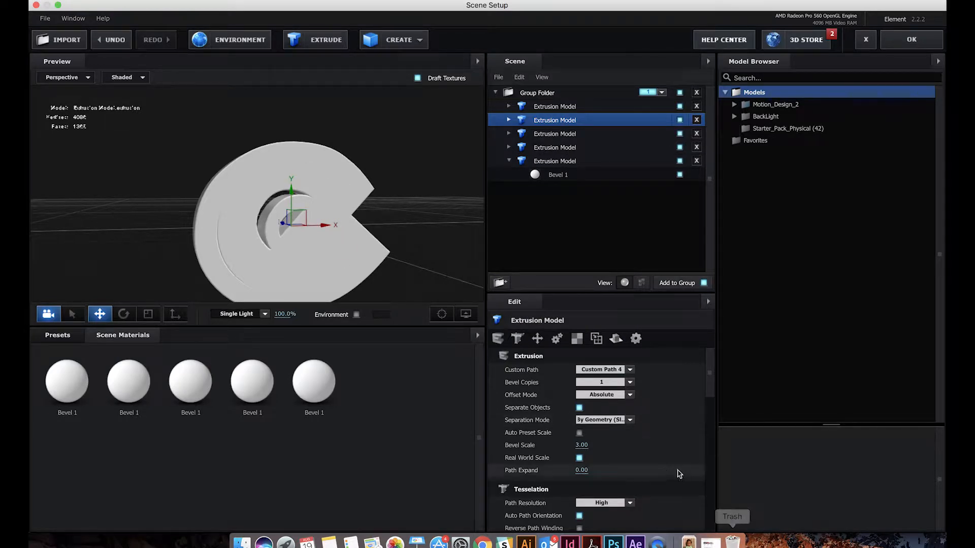
Set the bevel scale of the Custom Path 4 extrusion to 1.00 and view the e from different angles
{"action": "left_click_drag", "start_coordinate": [374, 195], "coordinate": [442, 160]}
{"action": "left_click_drag", "start_coordinate": [400, 236], "coordinate": [483, 392]}
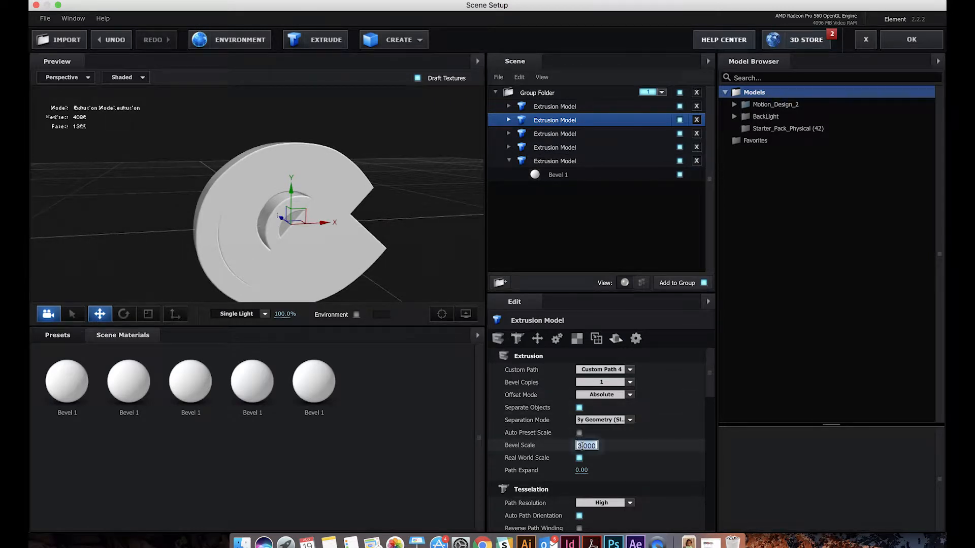
{"action": "key", "text": "Return"}
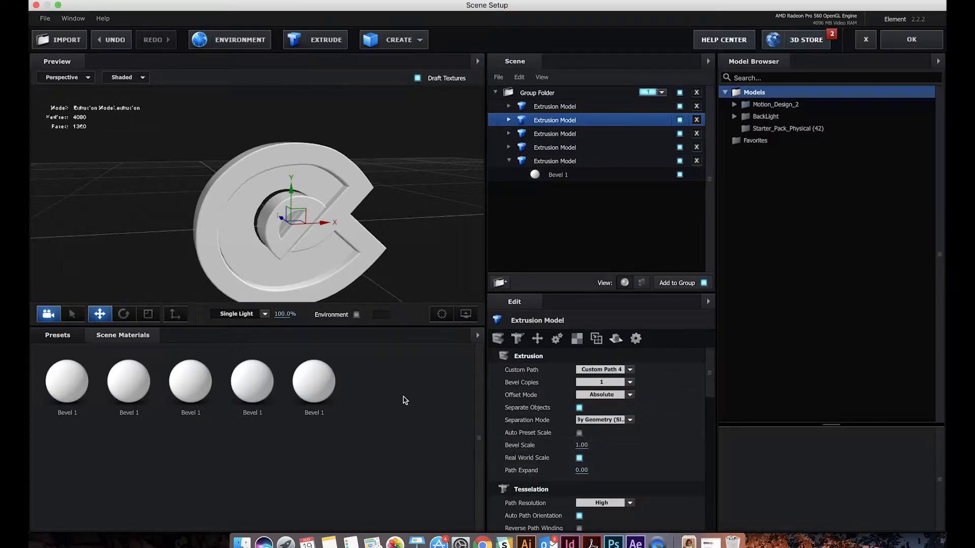
{"action": "left_click_drag", "start_coordinate": [334, 182], "coordinate": [324, 231]}
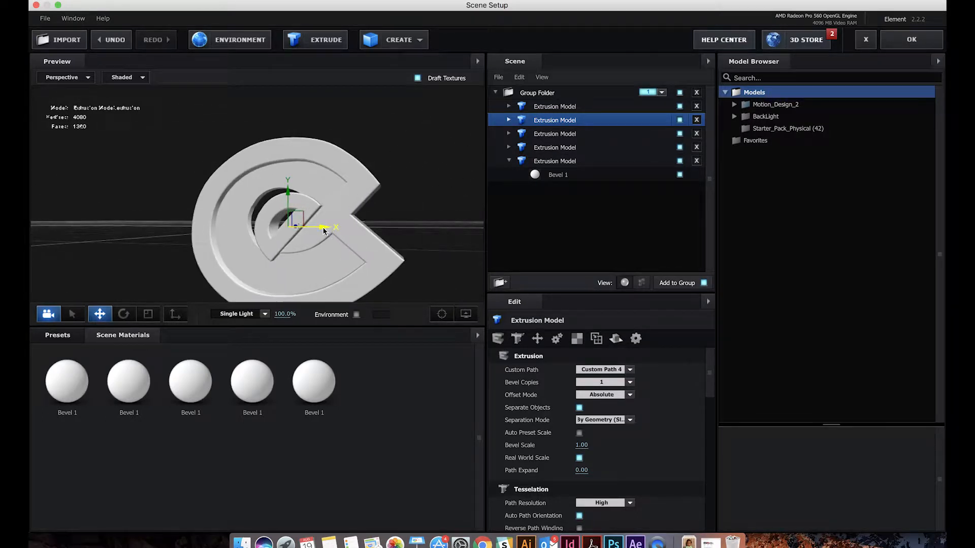
{"action": "mouse_move", "coordinate": [388, 266]}
{"action": "left_mouse_down"}
{"action": "mouse_move", "coordinate": [420, 263]}
{"action": "mouse_move", "coordinate": [396, 270]}
{"action": "left_mouse_up"}
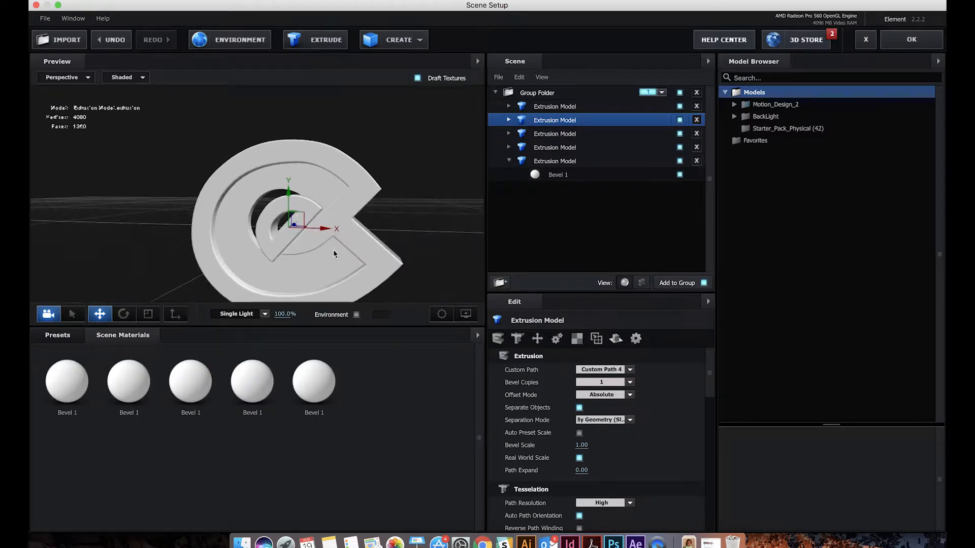
Move the Custom Path 3 extrusion along X and Y to align the e's inner piece with its surrounding shape
{"action": "left_click", "coordinate": [273, 234]}
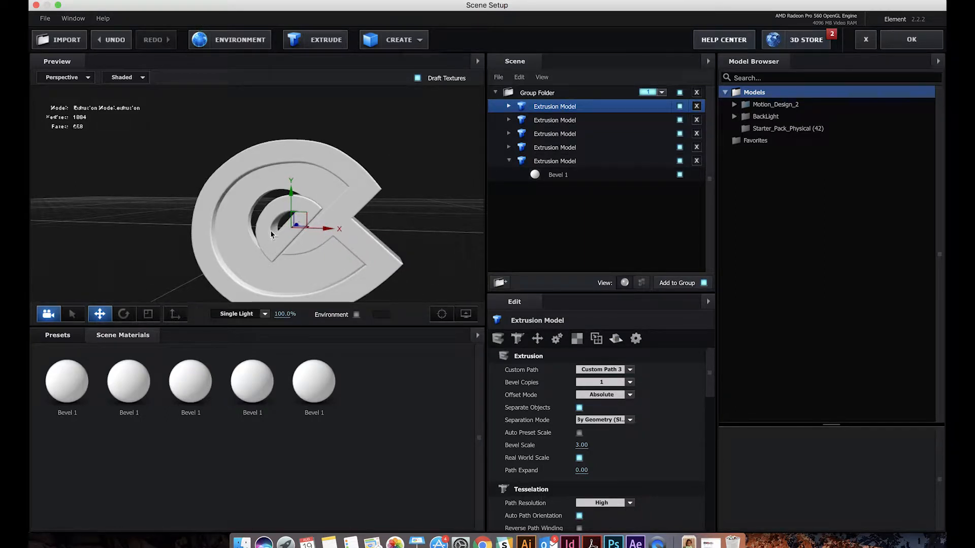
{"action": "left_click_drag", "start_coordinate": [404, 235], "coordinate": [313, 227]}
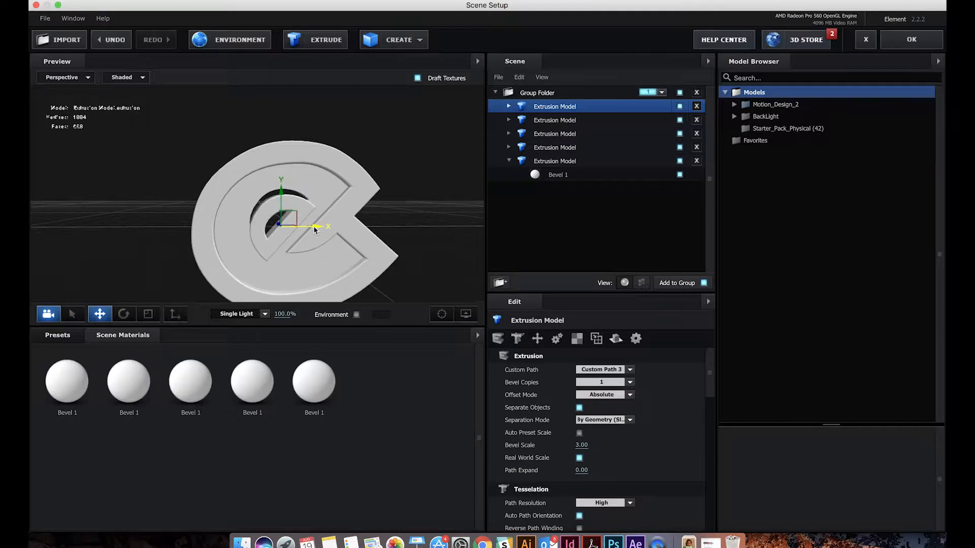
{"action": "left_click_drag", "start_coordinate": [282, 181], "coordinate": [283, 174]}
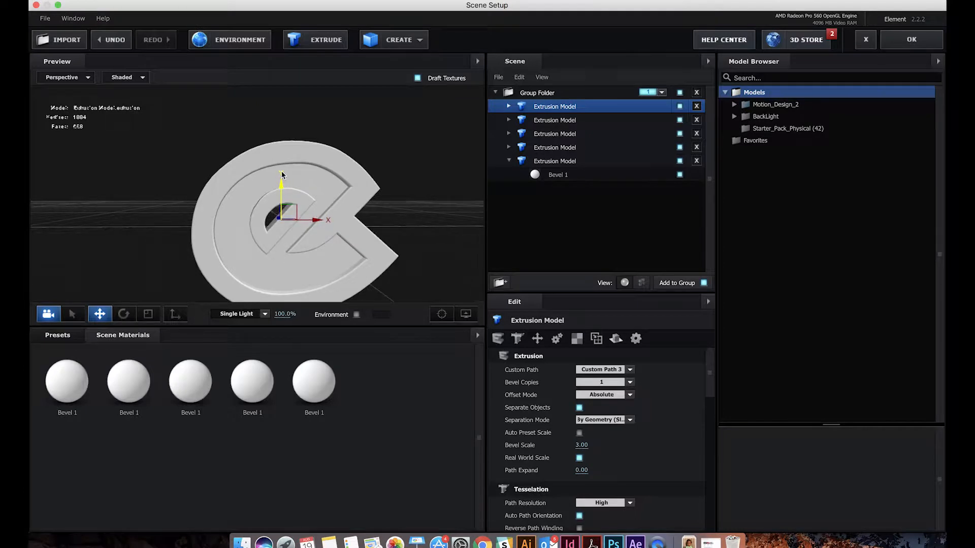
{"action": "mouse_move", "coordinate": [445, 226]}
{"action": "left_mouse_down"}
{"action": "mouse_move", "coordinate": [391, 226]}
{"action": "mouse_move", "coordinate": [461, 225]}
{"action": "mouse_move", "coordinate": [386, 226]}
{"action": "mouse_move", "coordinate": [449, 232]}
{"action": "left_mouse_up"}
Select the Custom Path 3, 4 and 5 extrusions together and move the complete e next to the L
{"action": "right_click", "coordinate": [328, 210]}
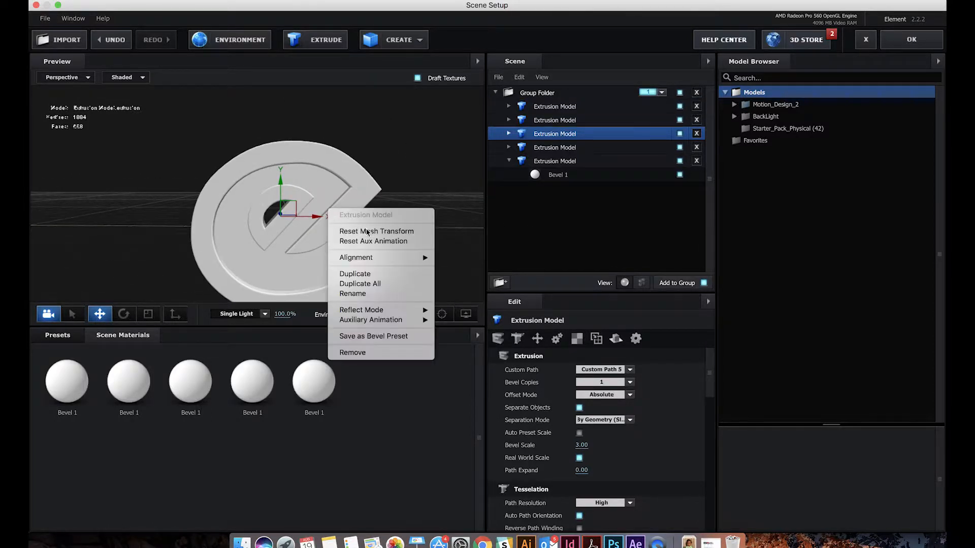
{"action": "left_click", "coordinate": [549, 111]}
{"action": "left_click", "coordinate": [549, 111], "text": "super"}
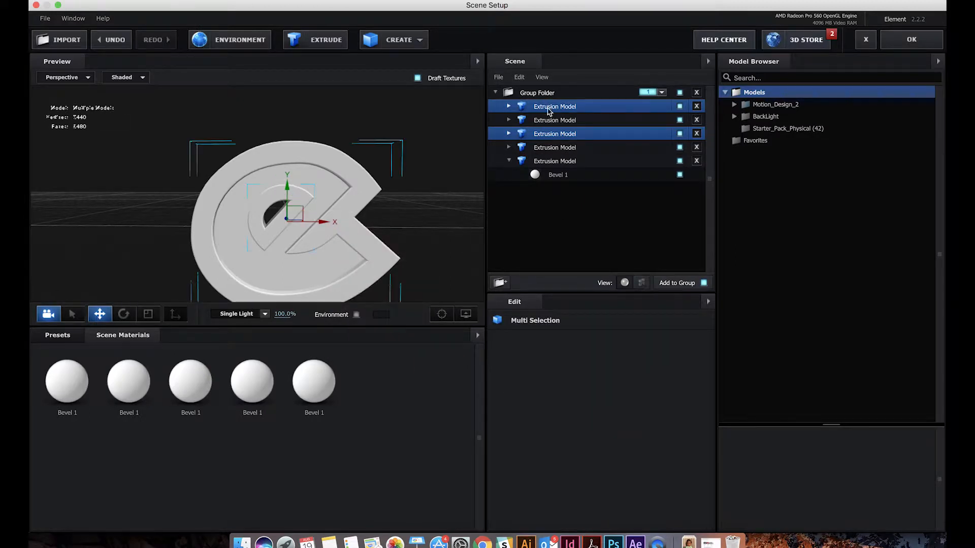
{"action": "left_click", "coordinate": [549, 119], "text": "super"}
{"action": "left_click_drag", "start_coordinate": [399, 207], "coordinate": [520, 224]}
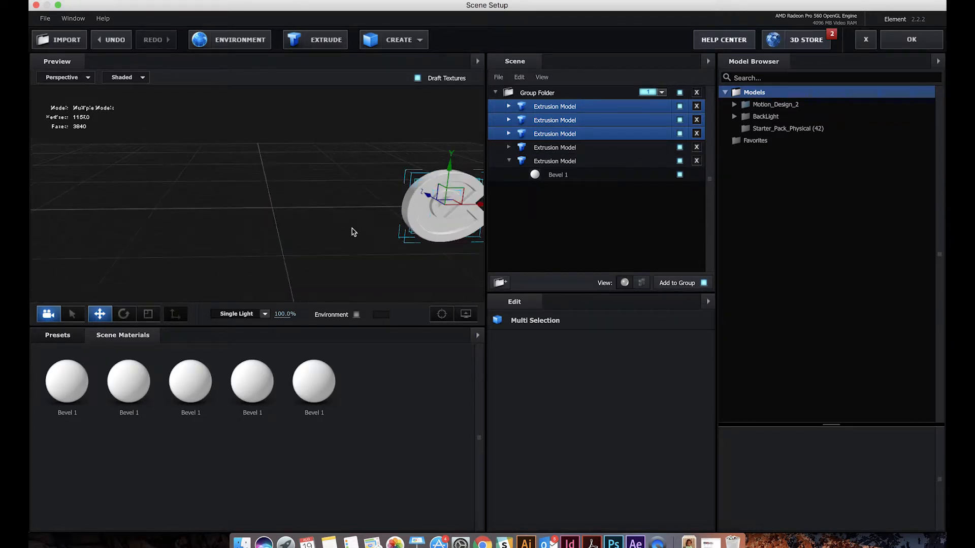
{"action": "left_click_drag", "start_coordinate": [355, 231], "coordinate": [381, 222]}
{"action": "left_click_drag", "start_coordinate": [422, 169], "coordinate": [425, 135]}
{"action": "left_click_drag", "start_coordinate": [353, 167], "coordinate": [306, 189]}
{"action": "left_click", "coordinate": [151, 166]}
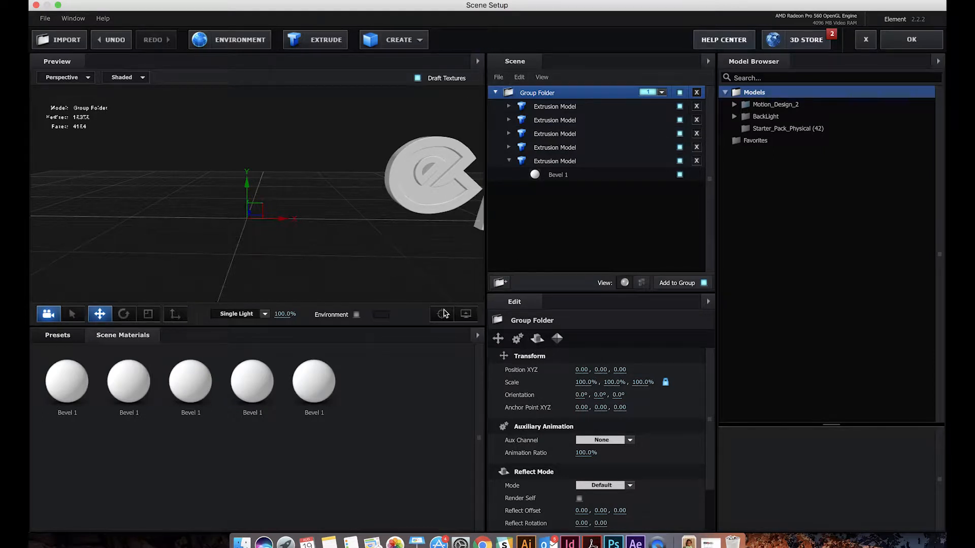
Add two extrusions for the next letter, assigning Custom Path 6 to the first and Custom Path 7 to the second
{"action": "left_click", "coordinate": [296, 42]}
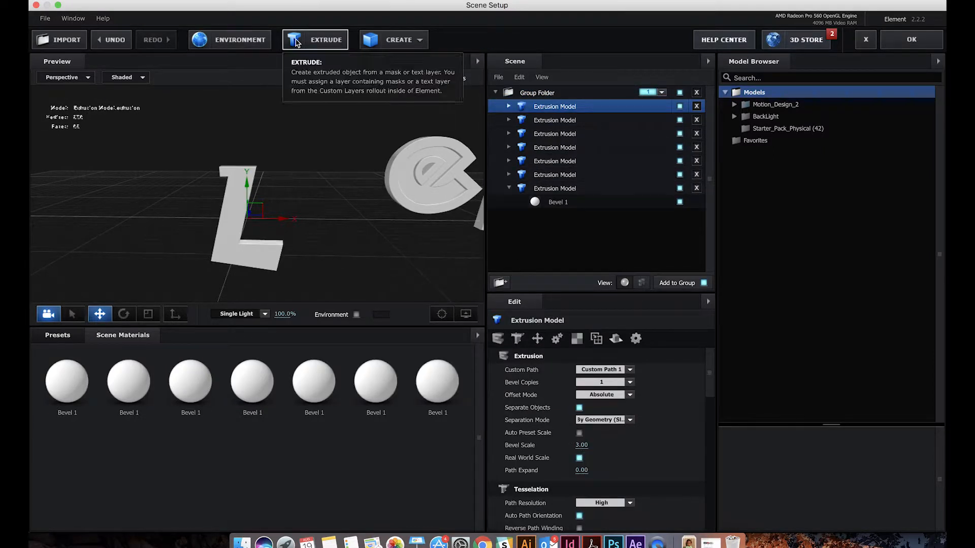
{"action": "left_click", "coordinate": [612, 370]}
{"action": "left_click", "coordinate": [611, 420]}
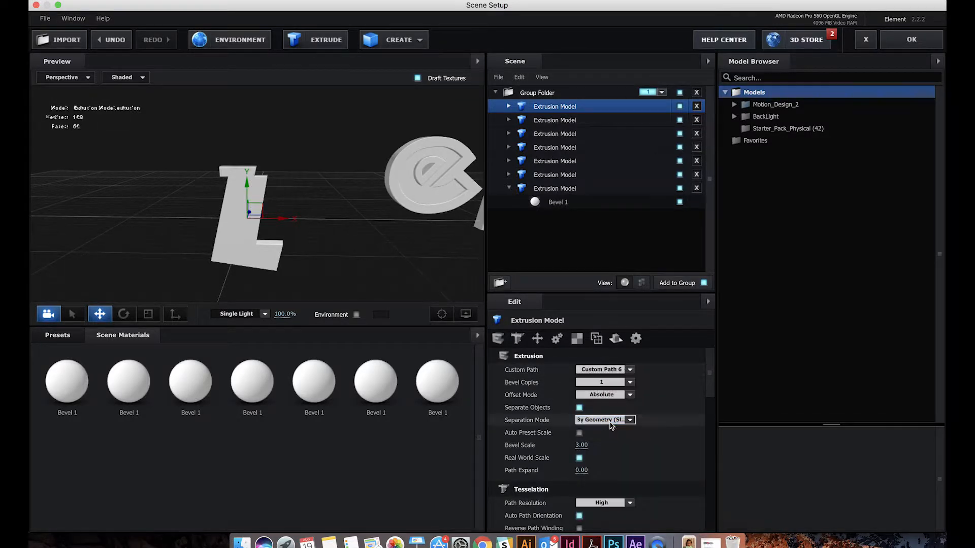
{"action": "left_click", "coordinate": [549, 121]}
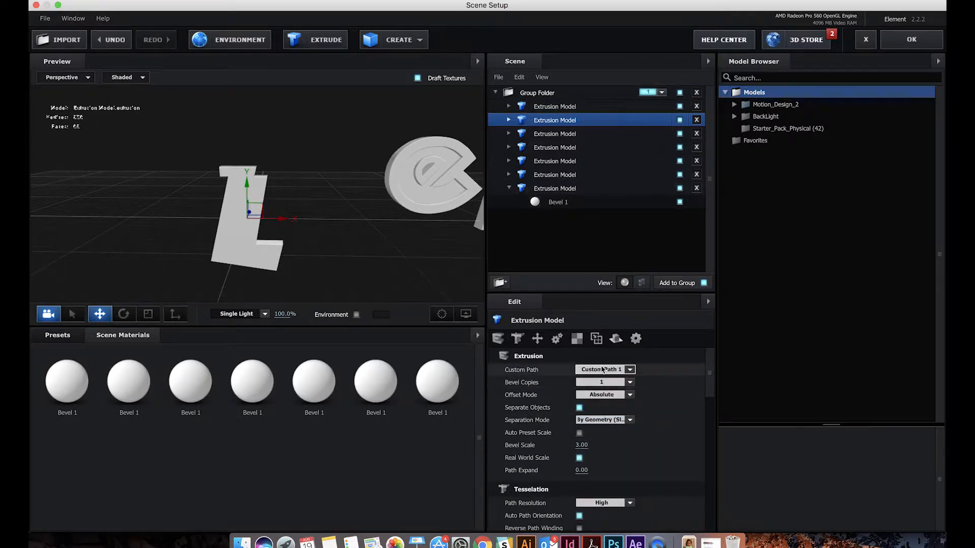
{"action": "left_click", "coordinate": [602, 370]}
{"action": "left_click", "coordinate": [602, 430]}
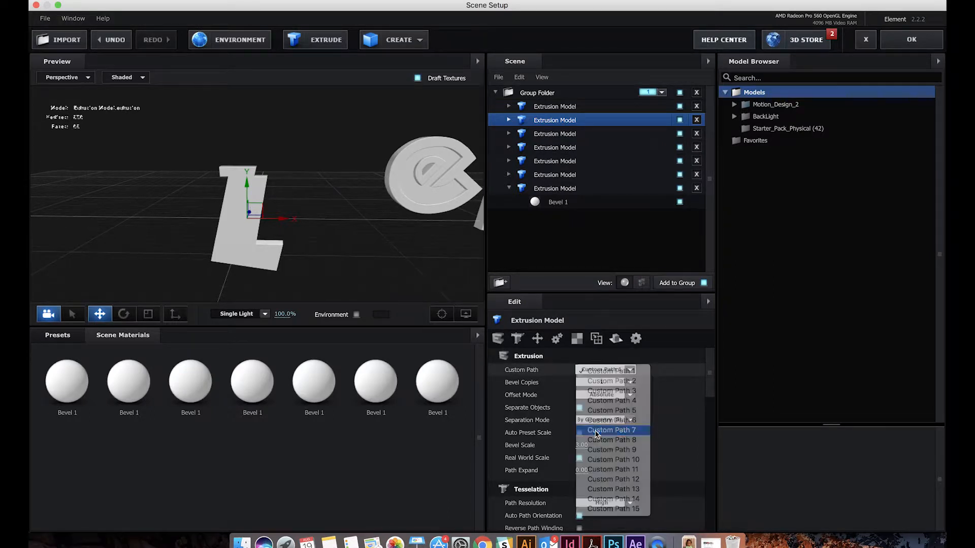
Reduce the bevel scale of the Custom Path 6 extrusion so it is shallower than the Custom Path 7 extrusion
{"action": "left_click", "coordinate": [559, 107]}
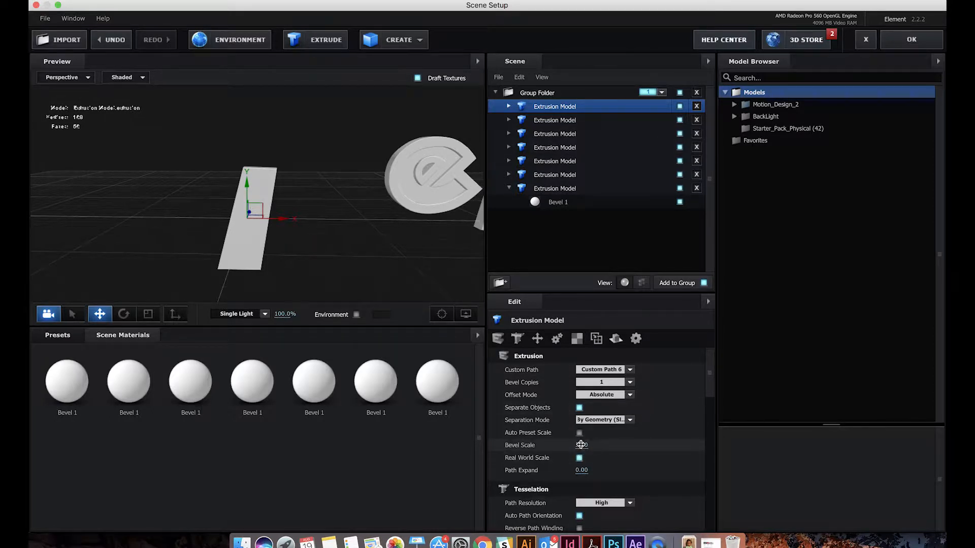
{"action": "key", "text": "Return"}
{"action": "left_click", "coordinate": [304, 233]}
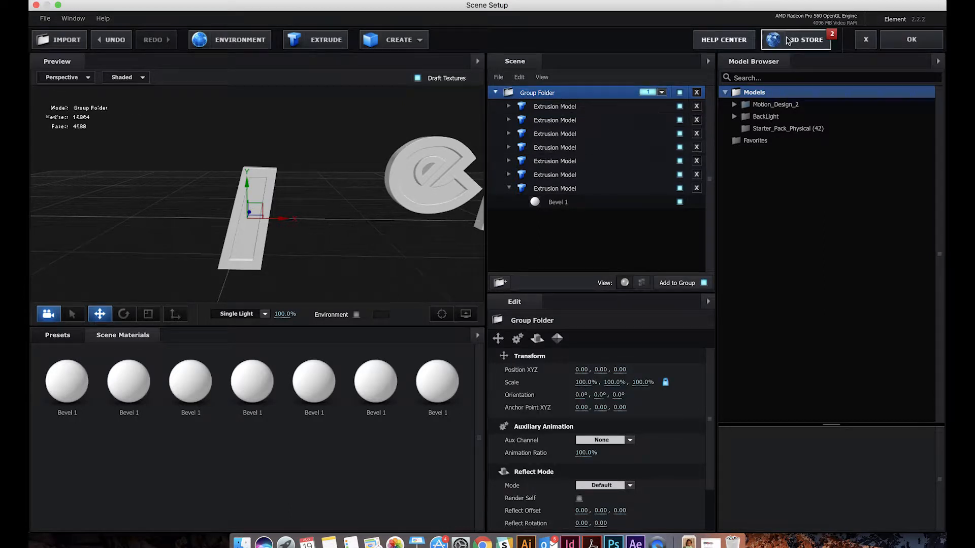
Select the Custom Path 6 and Custom Path 7 extrusions together and move the bar-shaped letter beside the e
{"action": "left_click", "coordinate": [583, 107]}
{"action": "left_click", "coordinate": [561, 122], "text": "shift"}
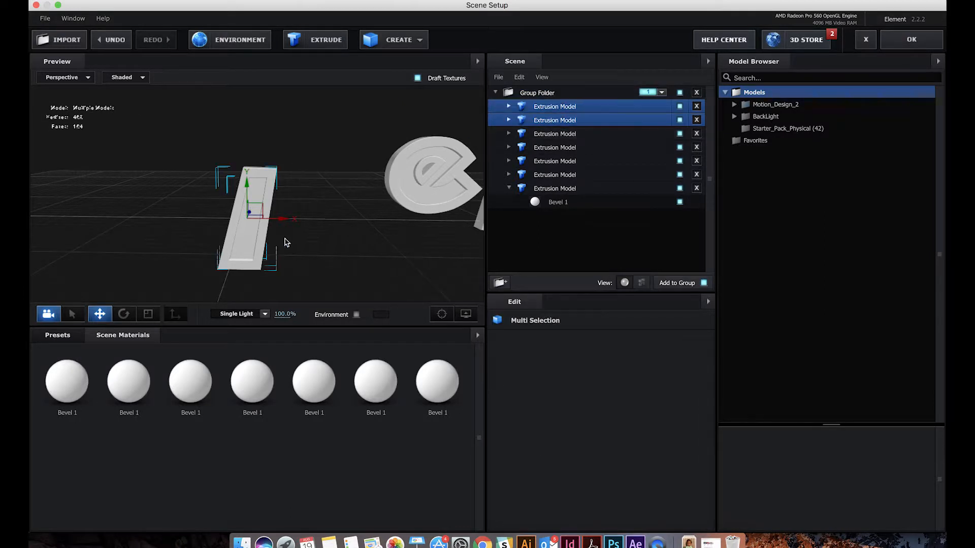
{"action": "left_click_drag", "start_coordinate": [279, 223], "coordinate": [387, 218]}
{"action": "left_click_drag", "start_coordinate": [358, 186], "coordinate": [360, 156]}
{"action": "left_click_drag", "start_coordinate": [436, 232], "coordinate": [280, 237]}
{"action": "left_click_drag", "start_coordinate": [211, 157], "coordinate": [211, 149]}
{"action": "left_click", "coordinate": [204, 258]}
{"action": "left_click_drag", "start_coordinate": [172, 265], "coordinate": [252, 256]}
Add two extrusions for the N, assigning Custom Path 9 to the first and Custom Path 8 to the second
{"action": "left_click", "coordinate": [316, 40]}
{"action": "left_click", "coordinate": [316, 40]}
{"action": "left_click", "coordinate": [602, 371]}
{"action": "left_click", "coordinate": [610, 451]}
{"action": "left_click", "coordinate": [553, 123]}
{"action": "left_click", "coordinate": [603, 371]}
{"action": "left_click", "coordinate": [605, 452]}
{"action": "left_click", "coordinate": [603, 372]}
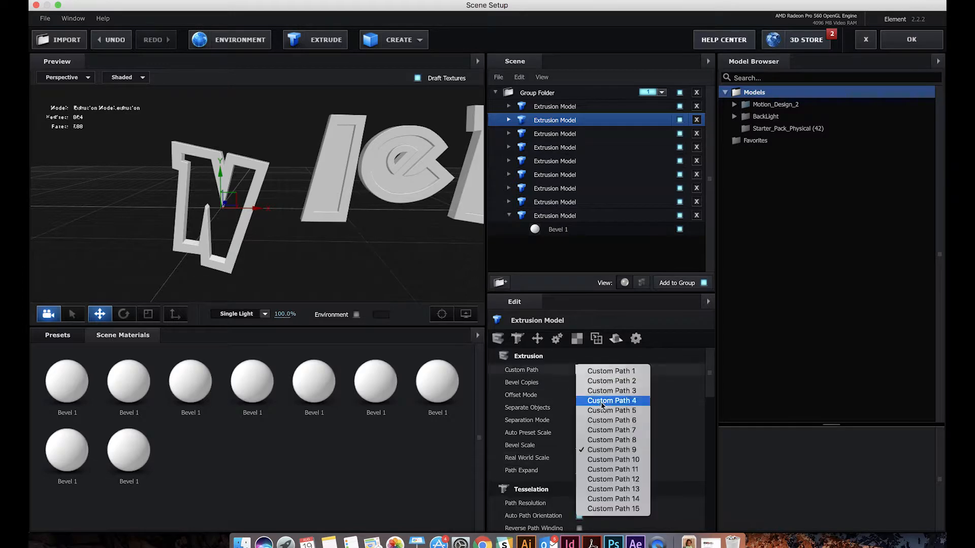
{"action": "left_click", "coordinate": [604, 459]}
Set the bevel scale of the Custom Path 8 extrusion to 1
{"action": "left_click", "coordinate": [584, 446]}
{"action": "type", "text": ".9"}
{"action": "key", "text": "Return"}
Select the Custom Path 8 and Custom Path 9 extrusions together and move the complete N beside the bar-shaped letter
{"action": "left_click", "coordinate": [576, 106], "text": "shift"}
{"action": "left_click_drag", "start_coordinate": [217, 176], "coordinate": [265, 136]}
{"action": "mouse_move", "coordinate": [350, 224]}
{"action": "left_mouse_down"}
{"action": "mouse_move", "coordinate": [315, 226]}
{"action": "mouse_move", "coordinate": [369, 213]}
{"action": "mouse_move", "coordinate": [344, 233]}
{"action": "left_mouse_up"}
{"action": "left_click", "coordinate": [344, 233]}
{"action": "left_click", "coordinate": [566, 107]}
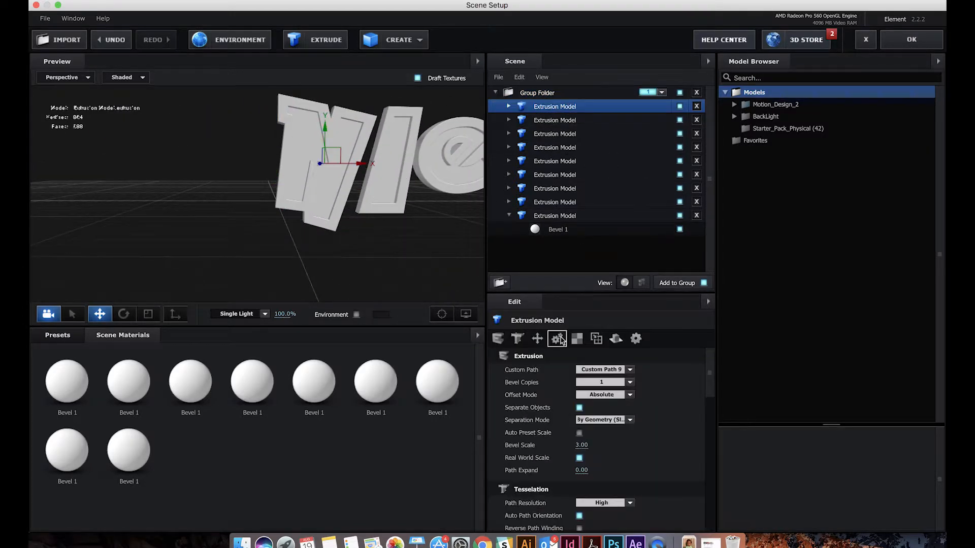
{"action": "left_click", "coordinate": [554, 216], "text": "super"}
{"action": "key", "text": "super+z"}
{"action": "left_click", "coordinate": [595, 94]}
{"action": "left_click_drag", "start_coordinate": [307, 204], "coordinate": [432, 203]}
{"action": "left_click_drag", "start_coordinate": [376, 152], "coordinate": [310, 45]}
Add three extrusions for the a and assign Custom Paths 10, 11 and 12 to them, one path each
{"action": "left_click", "coordinate": [310, 45]}
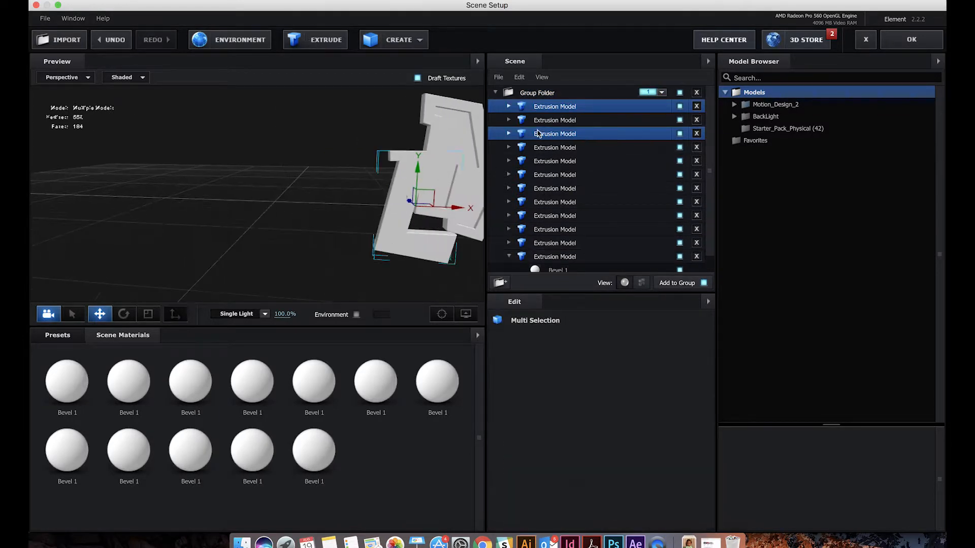
{"action": "left_click_drag", "start_coordinate": [323, 218], "coordinate": [356, 209]}
{"action": "left_click", "coordinate": [581, 109]}
{"action": "left_click", "coordinate": [606, 371]}
{"action": "left_click", "coordinate": [613, 459]}
{"action": "left_click", "coordinate": [545, 122]}
{"action": "left_click", "coordinate": [604, 370]}
{"action": "left_click", "coordinate": [612, 470]}
{"action": "left_click", "coordinate": [554, 134]}
{"action": "left_click", "coordinate": [604, 370]}
{"action": "left_click", "coordinate": [613, 480]}
Reduce the bevel scale of the a's inner fill to 1 so it is shallower than its outlines
{"action": "left_click", "coordinate": [584, 446]}
{"action": "type", "text": "1"}
{"action": "key", "text": "Return"}
{"action": "mouse_move", "coordinate": [299, 244]}
{"action": "left_mouse_down"}
{"action": "mouse_move", "coordinate": [309, 213]}
{"action": "mouse_move", "coordinate": [356, 193]}
{"action": "mouse_move", "coordinate": [357, 287]}
{"action": "mouse_move", "coordinate": [309, 254]}
{"action": "left_mouse_up"}
{"action": "left_click", "coordinate": [555, 121]}
{"action": "left_click", "coordinate": [583, 446]}
{"action": "type", "text": "1"}
{"action": "key", "text": "Return"}
Select the three extrusions of the a together and move the complete letter beside the N
{"action": "left_click", "coordinate": [555, 107]}
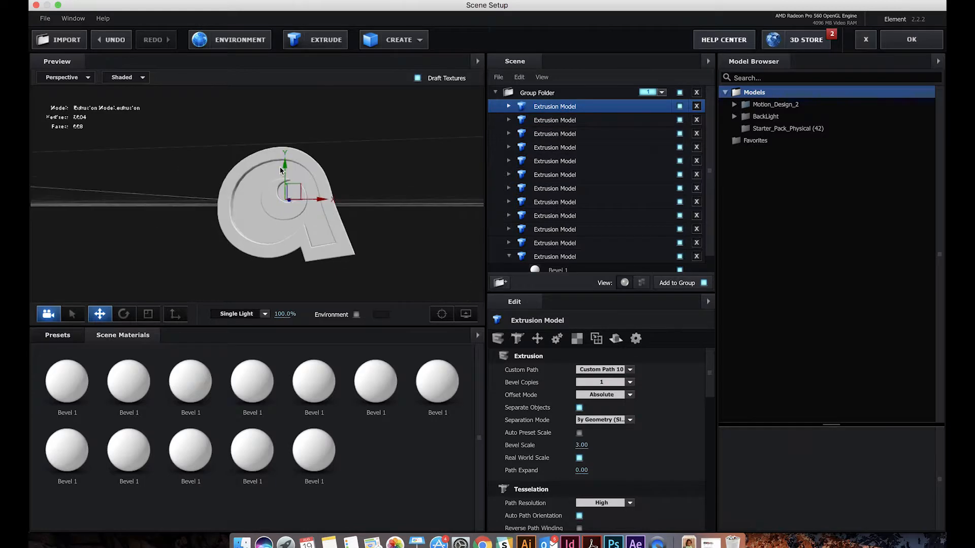
{"action": "left_click", "coordinate": [549, 94]}
{"action": "left_click", "coordinate": [553, 108]}
{"action": "left_click", "coordinate": [547, 94]}
{"action": "scroll", "coordinate": [413, 203], "scroll_direction": "down", "scroll_amount": 5}
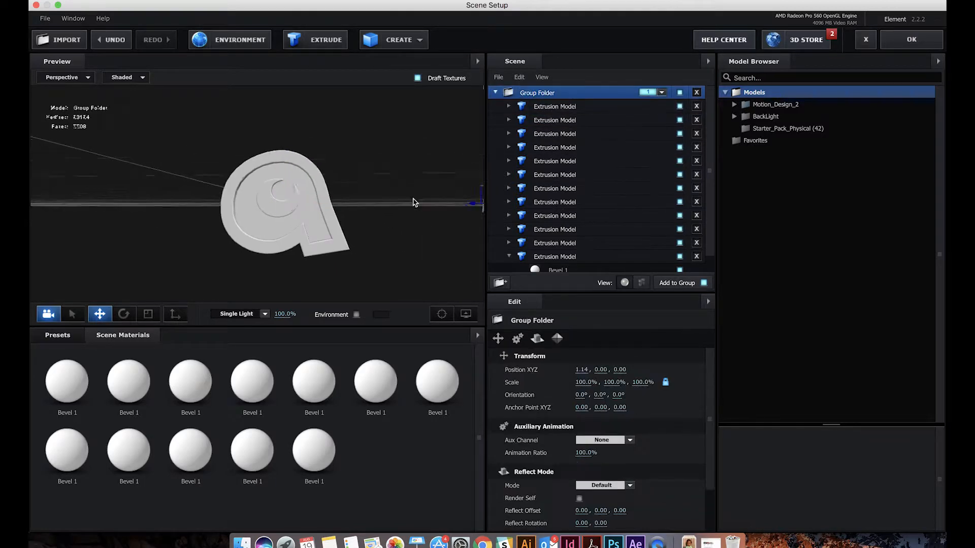
{"action": "left_click", "coordinate": [548, 134]}
{"action": "left_click", "coordinate": [550, 108], "text": "super"}
{"action": "left_click", "coordinate": [548, 123], "text": "super"}
{"action": "left_click_drag", "start_coordinate": [314, 199], "coordinate": [387, 199]}
{"action": "left_click_drag", "start_coordinate": [404, 229], "coordinate": [404, 253]}
Place three new extrusions before the a and assign Custom Path 15, 14 and 13 to them to form the D
{"action": "left_click", "coordinate": [539, 109]}
{"action": "left_click", "coordinate": [576, 134], "text": "shift"}
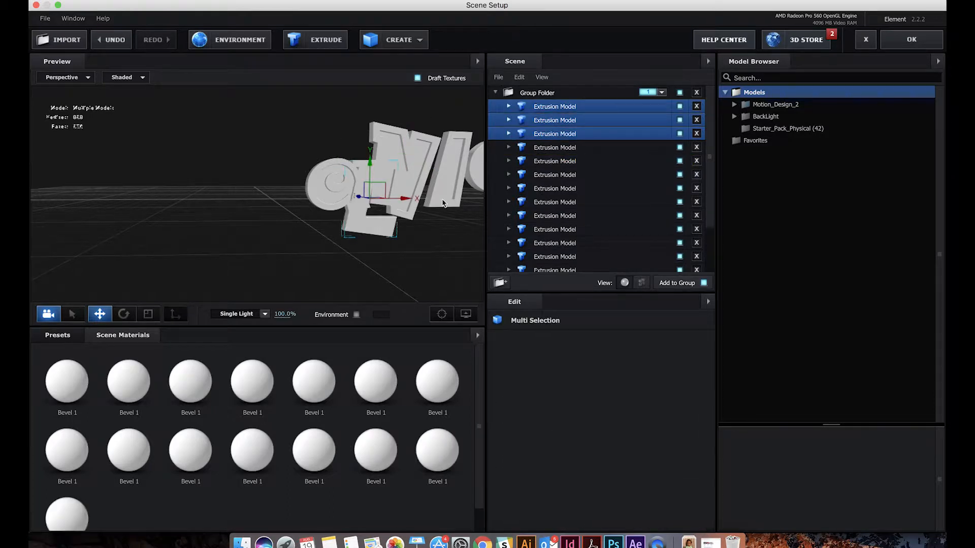
{"action": "left_click", "coordinate": [509, 107]}
{"action": "left_click", "coordinate": [618, 370]}
{"action": "left_click", "coordinate": [617, 508]}
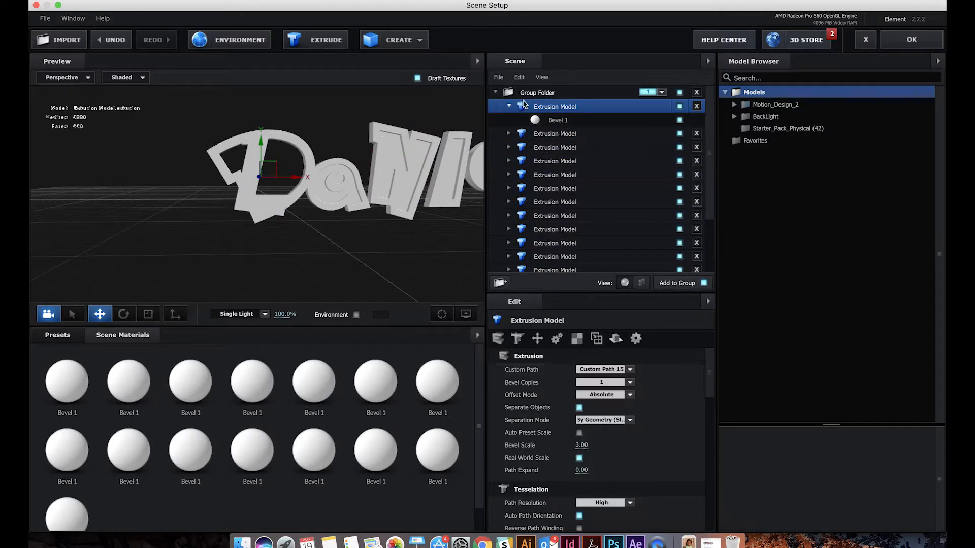
{"action": "left_click", "coordinate": [551, 134]}
{"action": "left_click", "coordinate": [614, 370]}
{"action": "left_click", "coordinate": [617, 500]}
{"action": "left_click", "coordinate": [552, 147]}
{"action": "left_click", "coordinate": [618, 370]}
{"action": "left_click", "coordinate": [616, 492]}
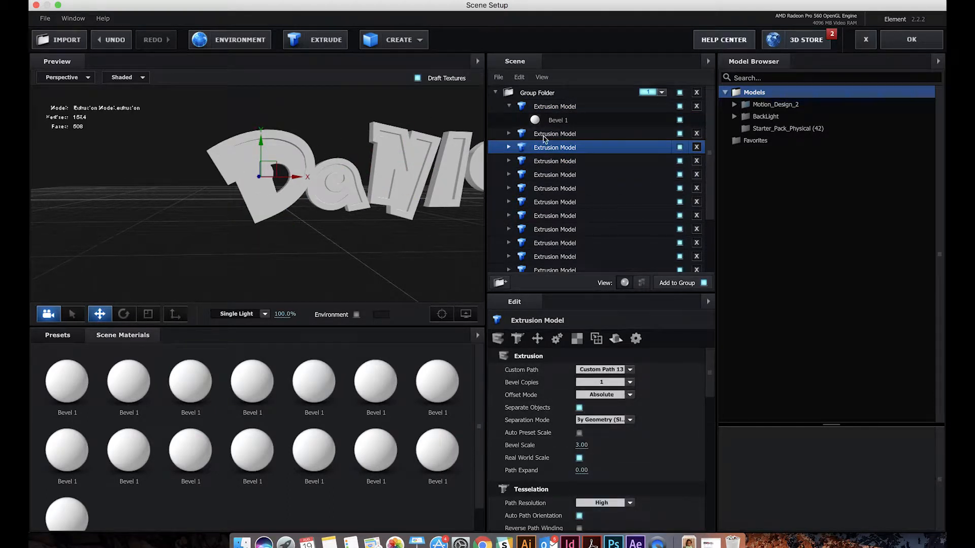
Shift the Custom Path 13 extrusion sideways and slightly down so it fits the opening inside the D
{"action": "left_click", "coordinate": [679, 147]}
{"action": "left_click", "coordinate": [680, 147]}
{"action": "left_click_drag", "start_coordinate": [300, 177], "coordinate": [317, 178]}
{"action": "left_click_drag", "start_coordinate": [277, 144], "coordinate": [277, 147]}
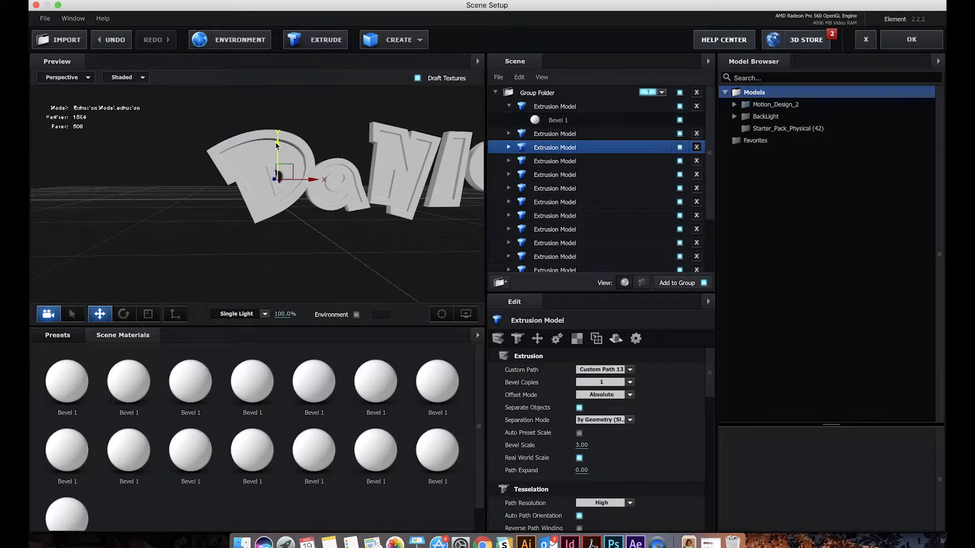
{"action": "left_click_drag", "start_coordinate": [404, 223], "coordinate": [296, 237]}
{"action": "left_click", "coordinate": [314, 227]}
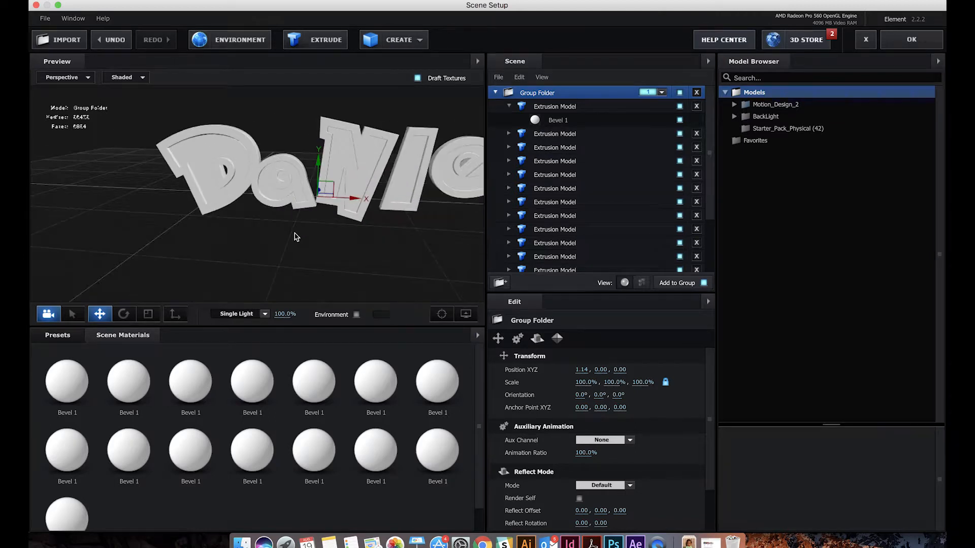
{"action": "left_click", "coordinate": [346, 129]}
{"action": "left_click", "coordinate": [366, 176]}
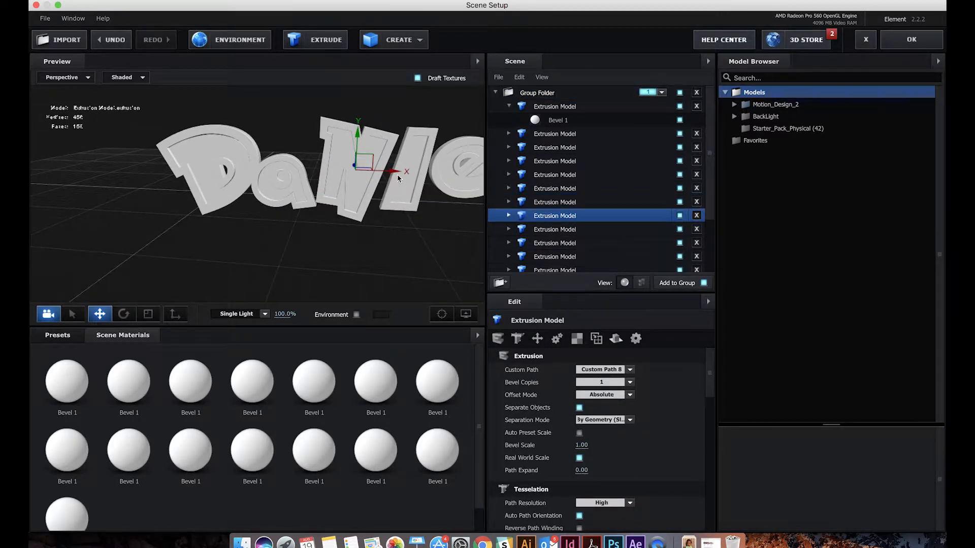
{"action": "left_click_drag", "start_coordinate": [397, 172], "coordinate": [388, 173]}
{"action": "key", "text": "f"}
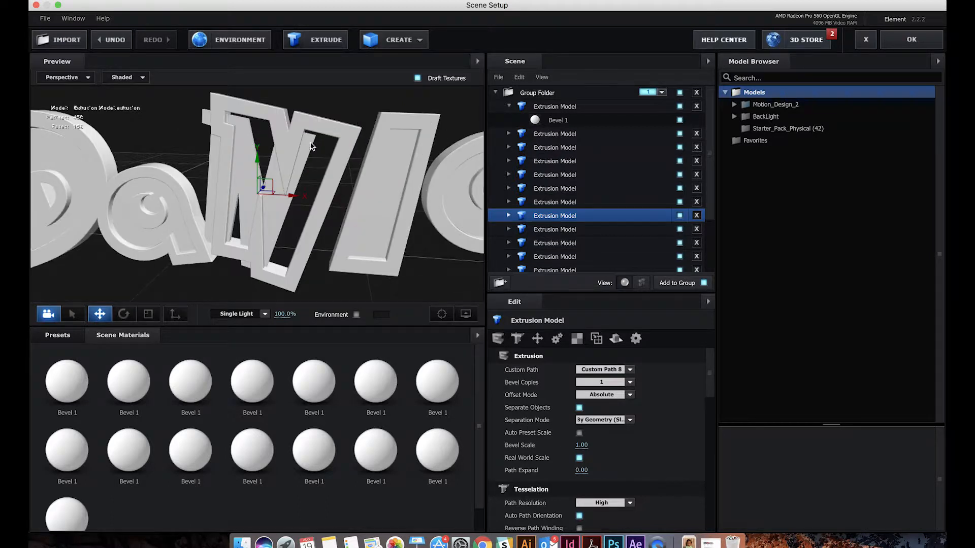
{"action": "key", "text": "super+z"}
{"action": "left_click", "coordinate": [265, 112]}
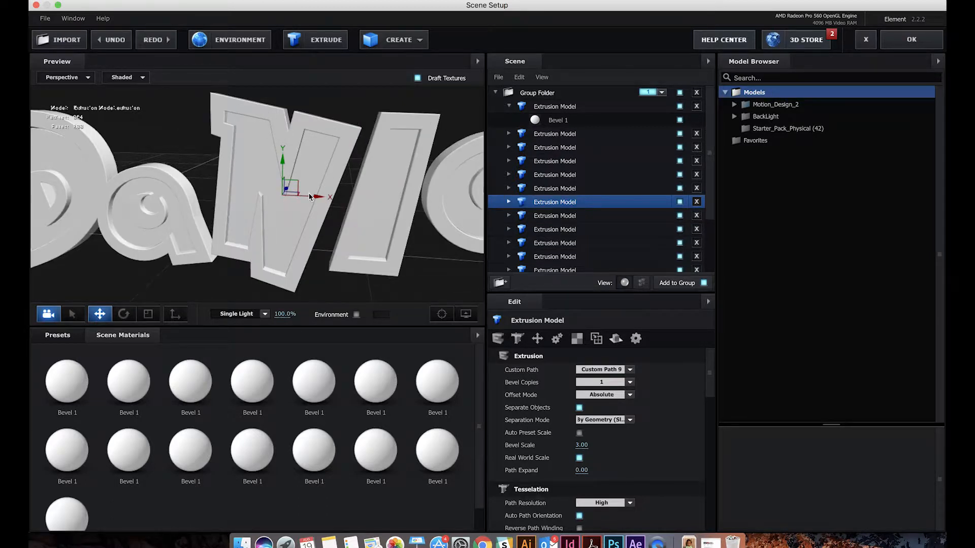
{"action": "left_click_drag", "start_coordinate": [318, 195], "coordinate": [313, 195]}
{"action": "key", "text": "super+z"}
Select both N extrusions together, move the letter closer to the a and adjust its depth
{"action": "left_click", "coordinate": [261, 163], "text": "shift"}
{"action": "left_click_drag", "start_coordinate": [314, 200], "coordinate": [297, 198]}
{"action": "left_click_drag", "start_coordinate": [280, 235], "coordinate": [219, 272]}
{"action": "left_click_drag", "start_coordinate": [282, 192], "coordinate": [289, 182]}
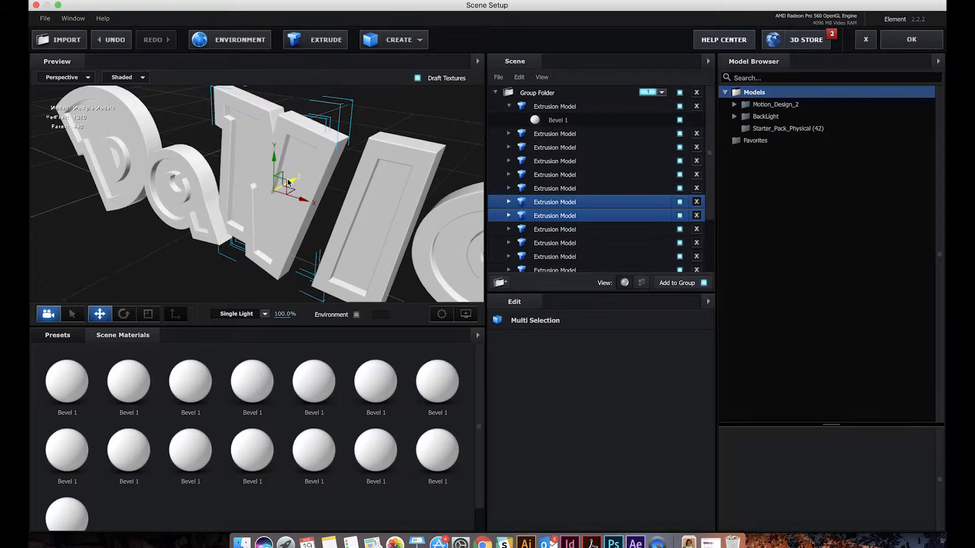
{"action": "left_click_drag", "start_coordinate": [290, 243], "coordinate": [303, 171]}
{"action": "left_click", "coordinate": [302, 171]}
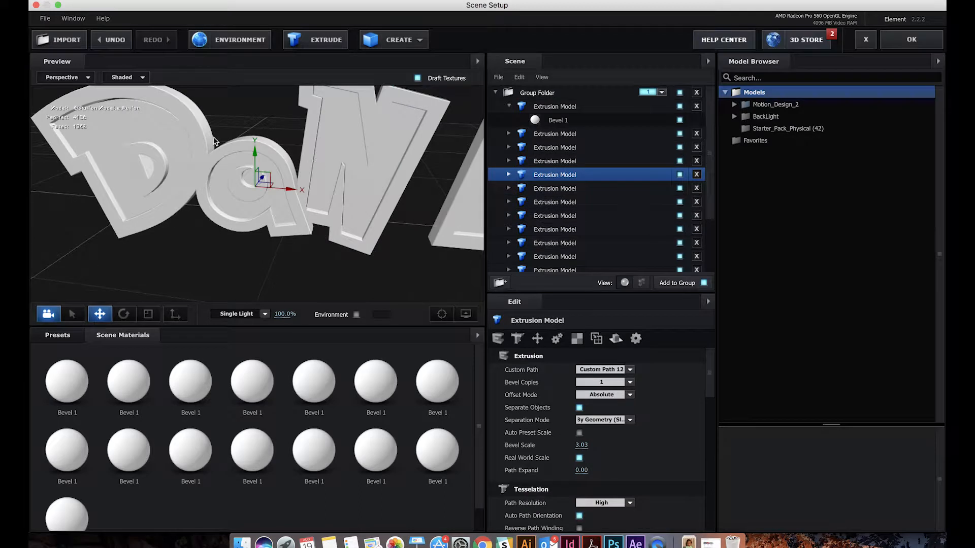
Select the three D extrusions together and shift the letter in depth relative to the a
{"action": "left_click", "coordinate": [188, 121]}
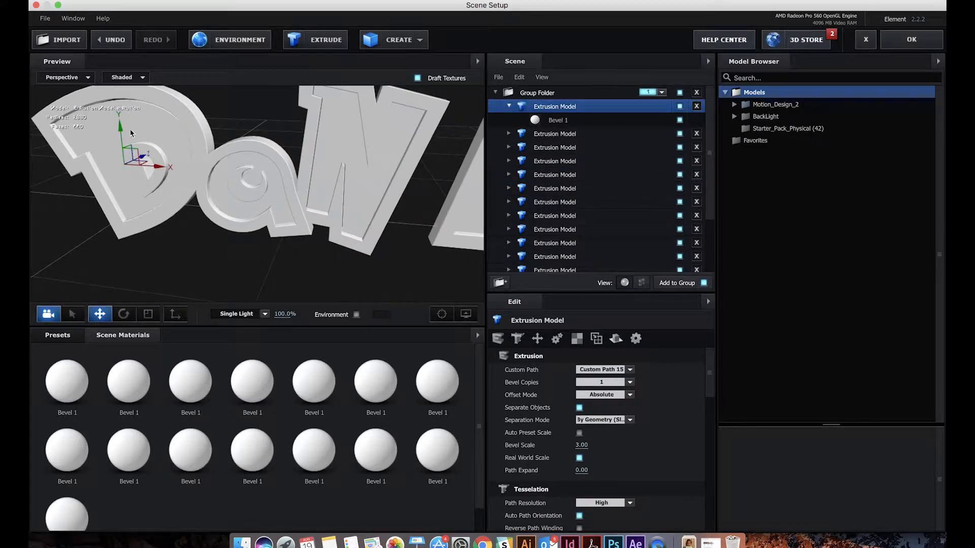
{"action": "left_click", "coordinate": [549, 135], "text": "super"}
{"action": "left_click", "coordinate": [551, 147], "text": "super"}
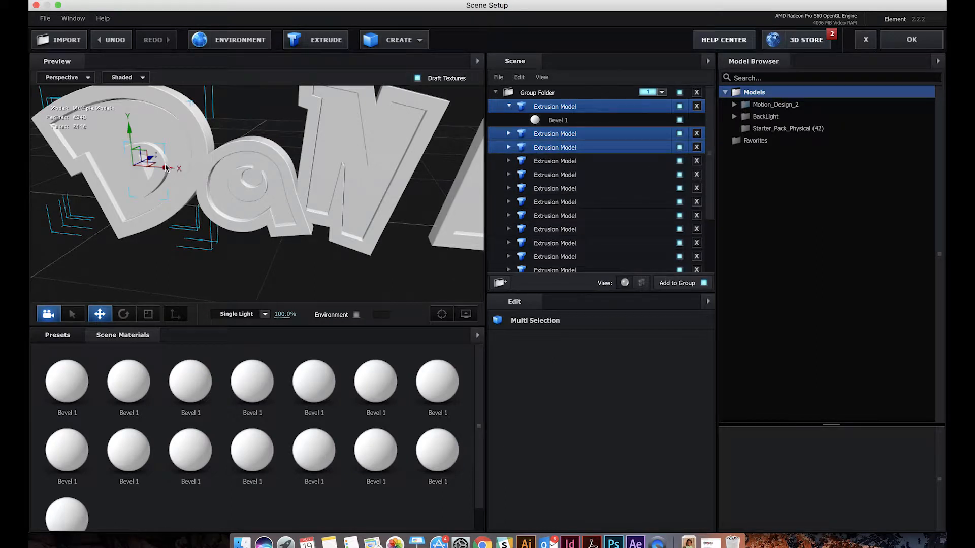
{"action": "left_click_drag", "start_coordinate": [151, 154], "coordinate": [157, 151]}
{"action": "left_click_drag", "start_coordinate": [204, 195], "coordinate": [161, 175]}
{"action": "left_click_drag", "start_coordinate": [116, 198], "coordinate": [122, 196]}
{"action": "left_click_drag", "start_coordinate": [200, 233], "coordinate": [188, 205]}
Try a slight rotation of the whole D about its vertical axis, then undo it
{"action": "key", "text": "e"}
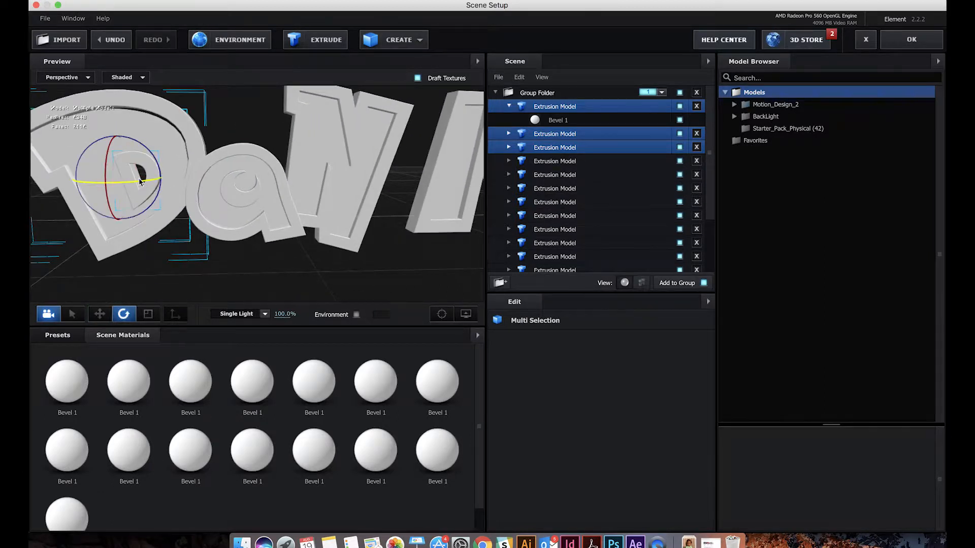
{"action": "left_click_drag", "start_coordinate": [140, 181], "coordinate": [147, 184]}
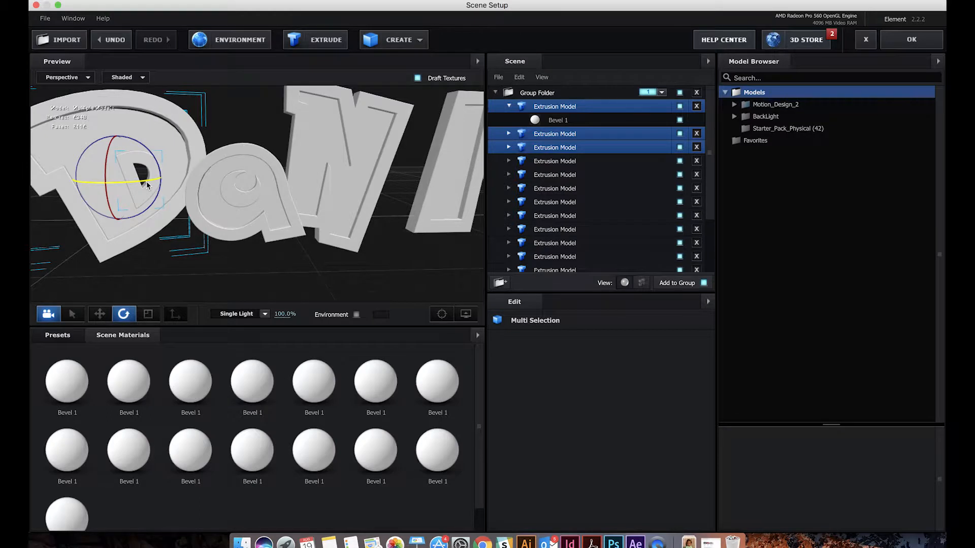
{"action": "key", "text": "w"}
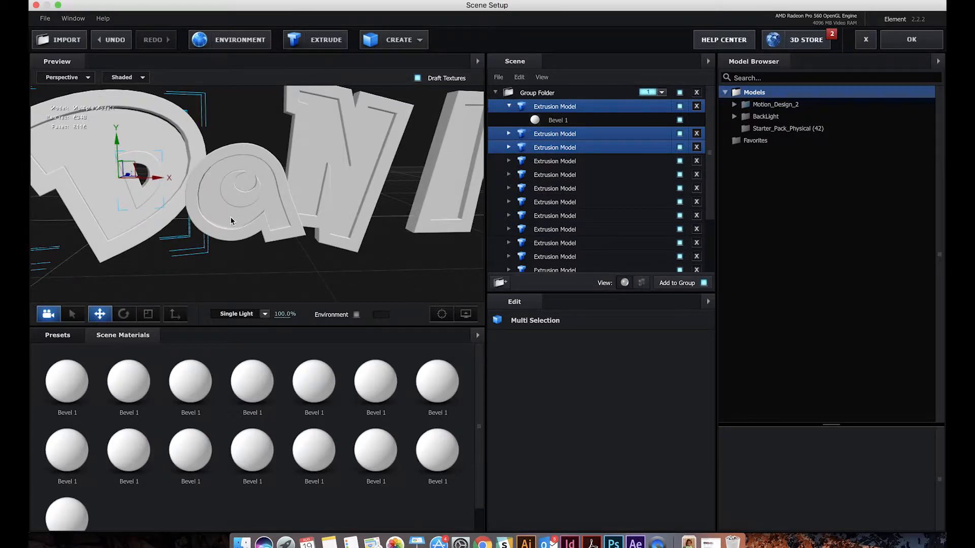
{"action": "key", "text": "super+z"}
Nudge the D's Custom Path 14 fill and Custom Path 13 inner outline slightly upward to align them within the outer outline
{"action": "left_click_drag", "start_coordinate": [164, 158], "coordinate": [245, 230]}
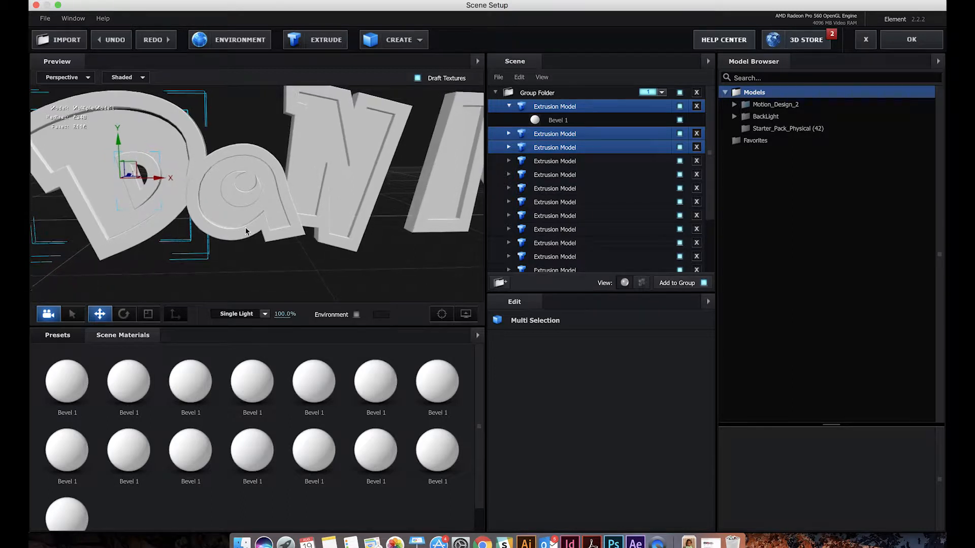
{"action": "scroll", "coordinate": [246, 230], "scroll_direction": "up", "scroll_amount": 5}
{"action": "left_click_drag", "start_coordinate": [203, 177], "coordinate": [341, 165]}
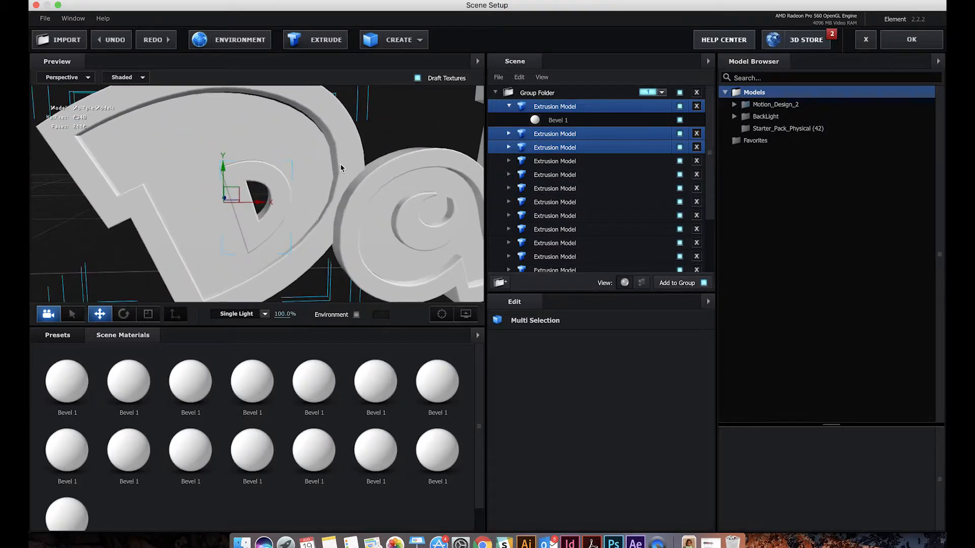
{"action": "left_click", "coordinate": [275, 136]}
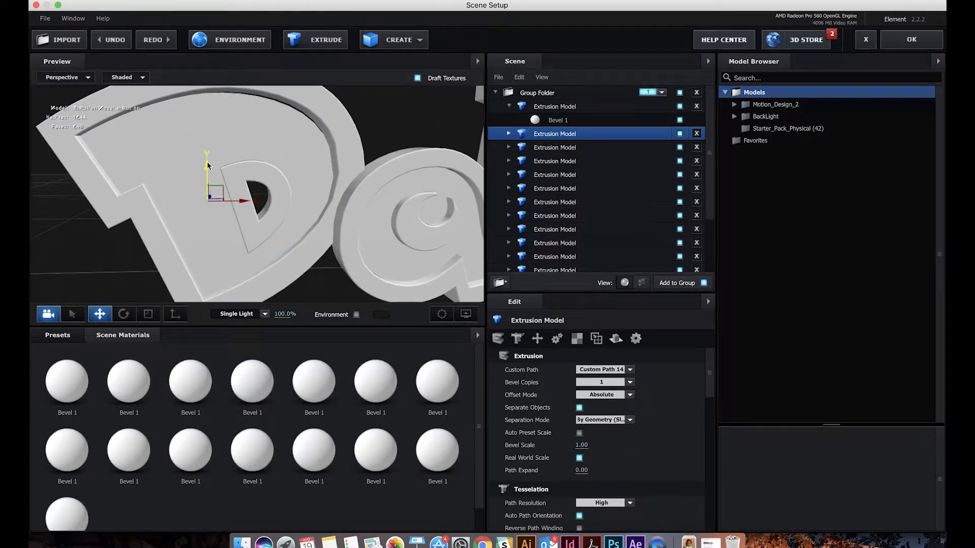
{"action": "left_click_drag", "start_coordinate": [207, 167], "coordinate": [208, 162]}
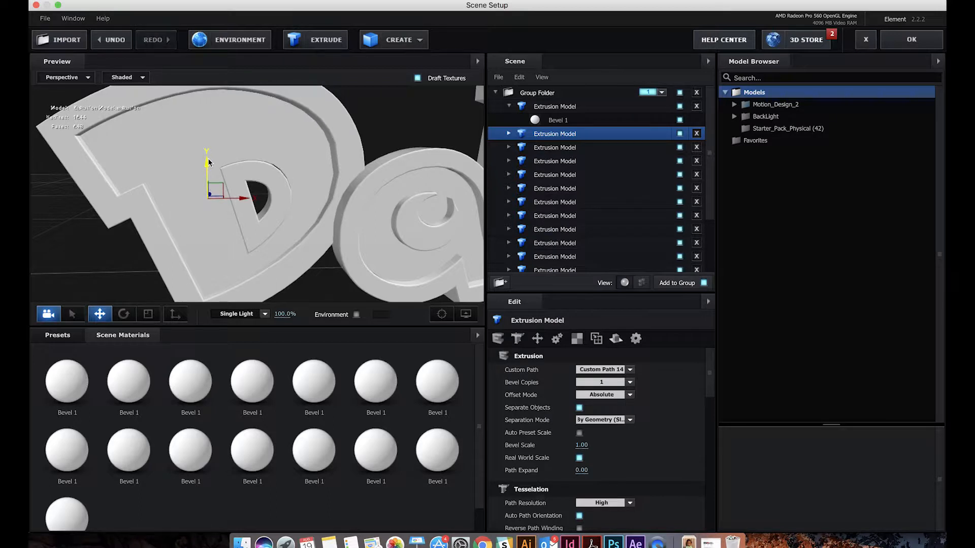
{"action": "left_click", "coordinate": [265, 173]}
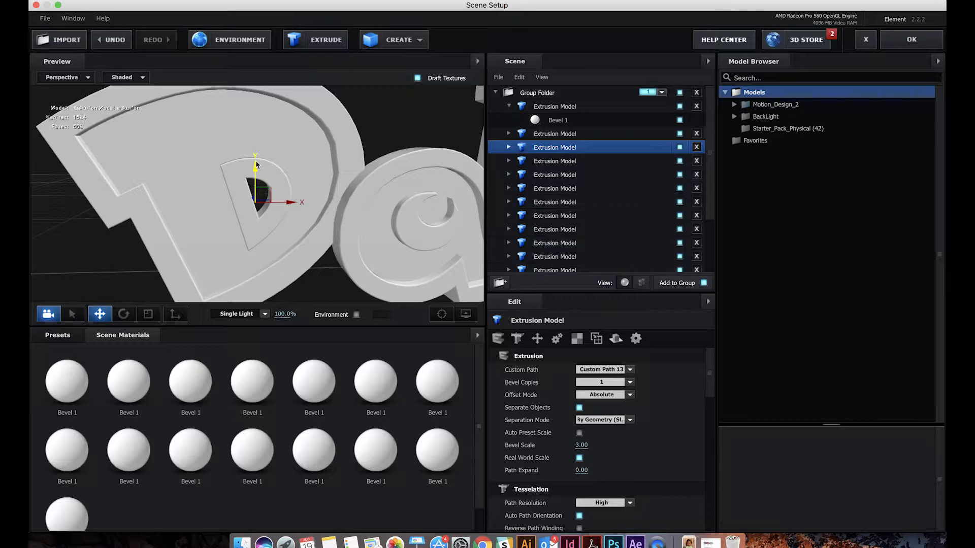
{"action": "left_click_drag", "start_coordinate": [334, 178], "coordinate": [312, 178]}
{"action": "left_click", "coordinate": [312, 154]}
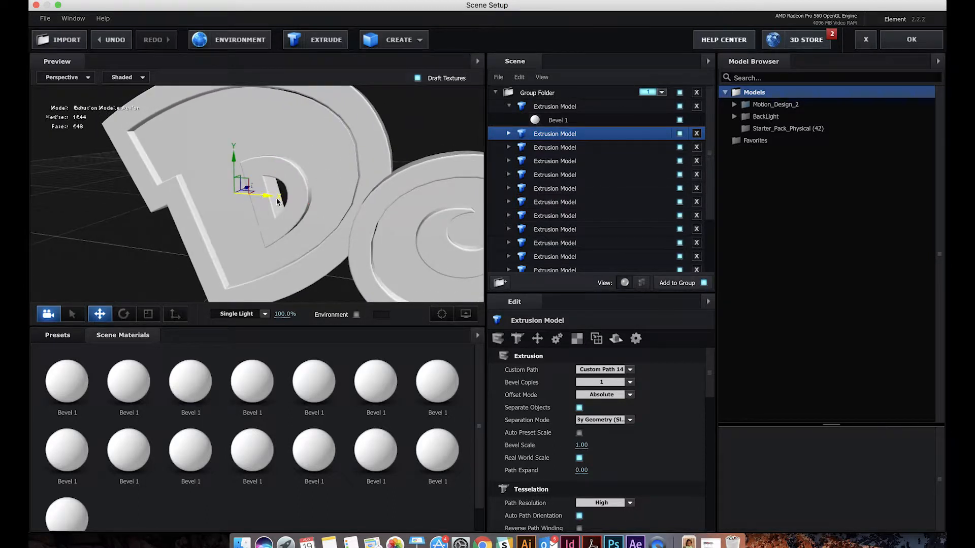
{"action": "left_click", "coordinate": [372, 192]}
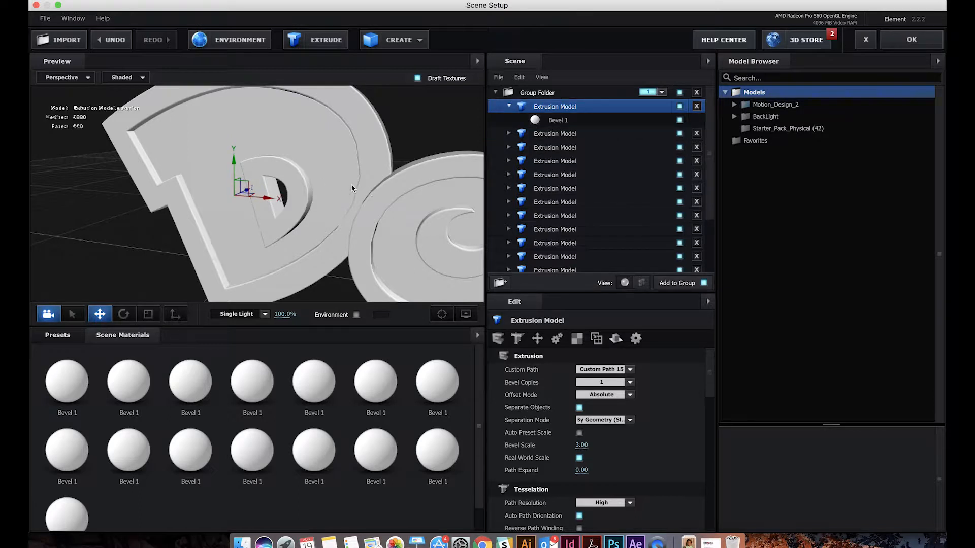
{"action": "left_click_drag", "start_coordinate": [339, 168], "coordinate": [360, 165]}
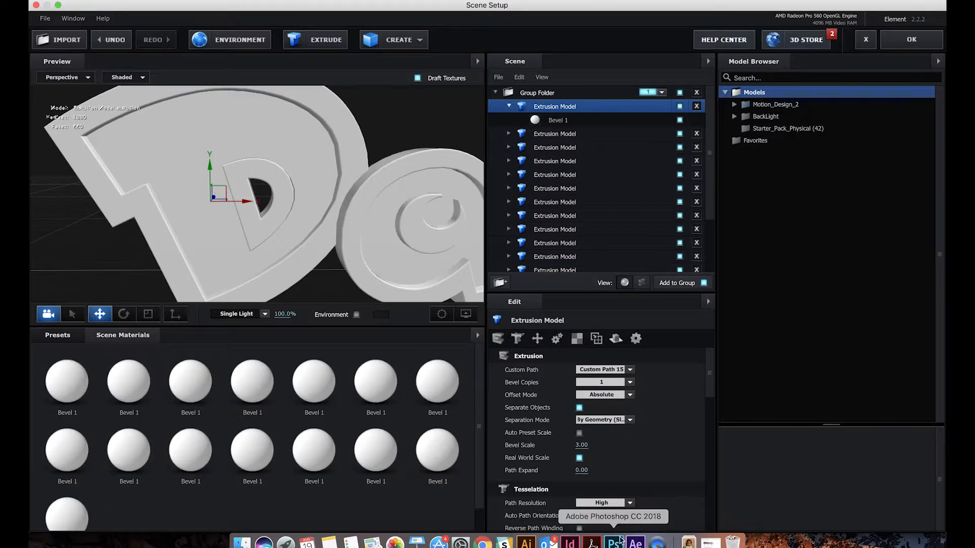
Set the path resolution to Ultra for the D's Custom Path 15, 14 and 13 extrusions
{"action": "left_click", "coordinate": [628, 504]}
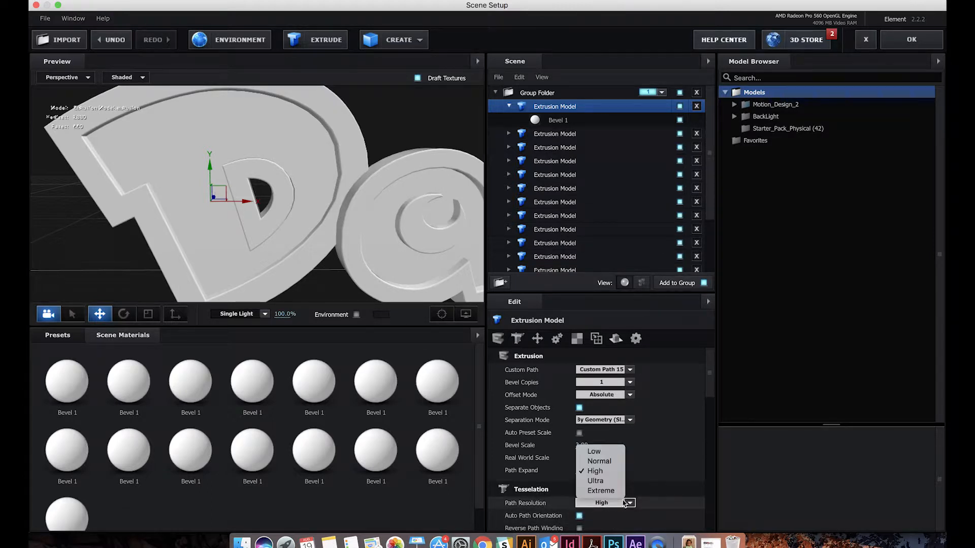
{"action": "left_click", "coordinate": [607, 481]}
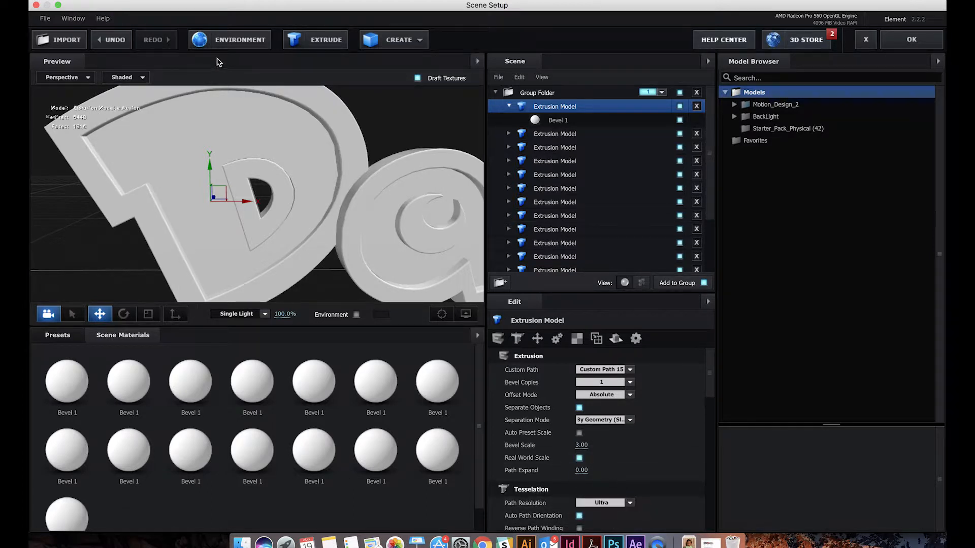
{"action": "left_click", "coordinate": [271, 146]}
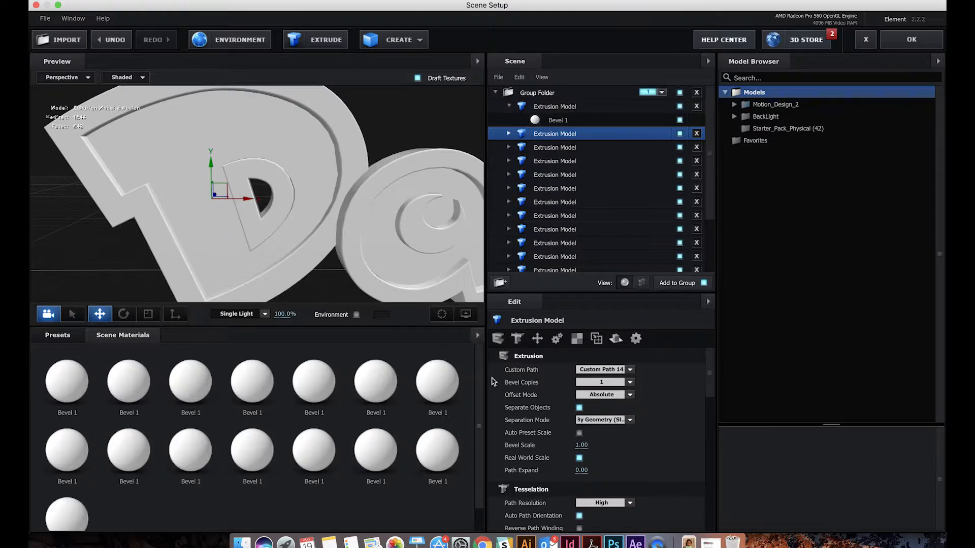
{"action": "left_click", "coordinate": [601, 503]}
{"action": "left_click", "coordinate": [602, 481]}
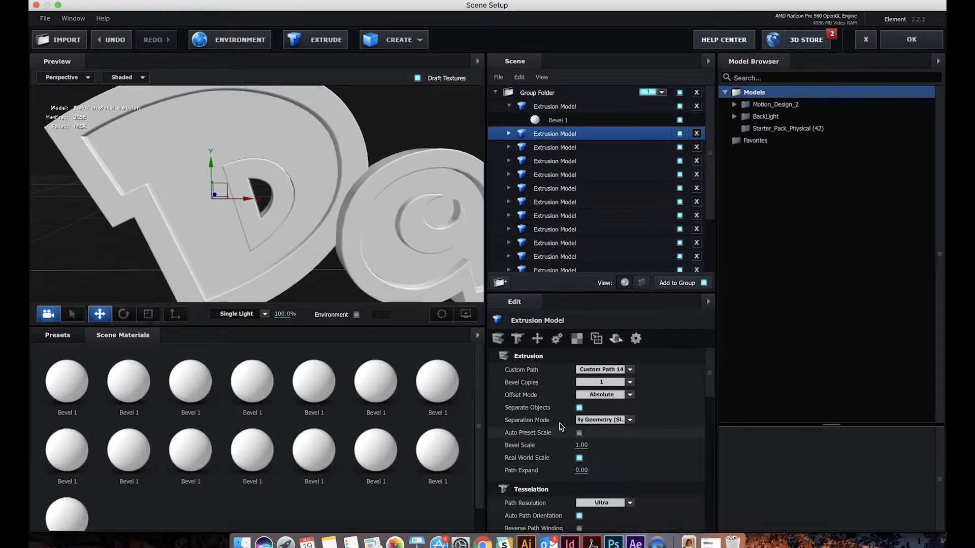
{"action": "left_click", "coordinate": [590, 504]}
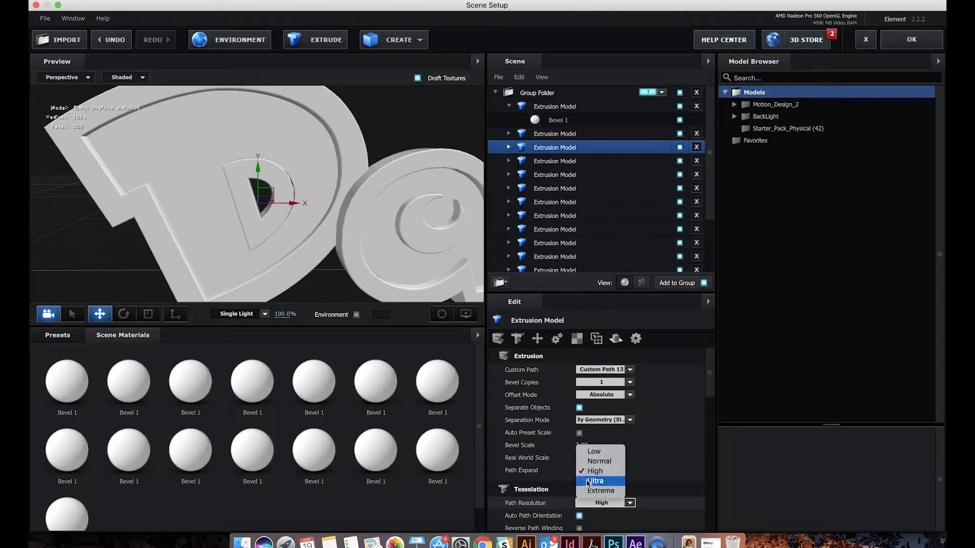
{"action": "left_click", "coordinate": [588, 482]}
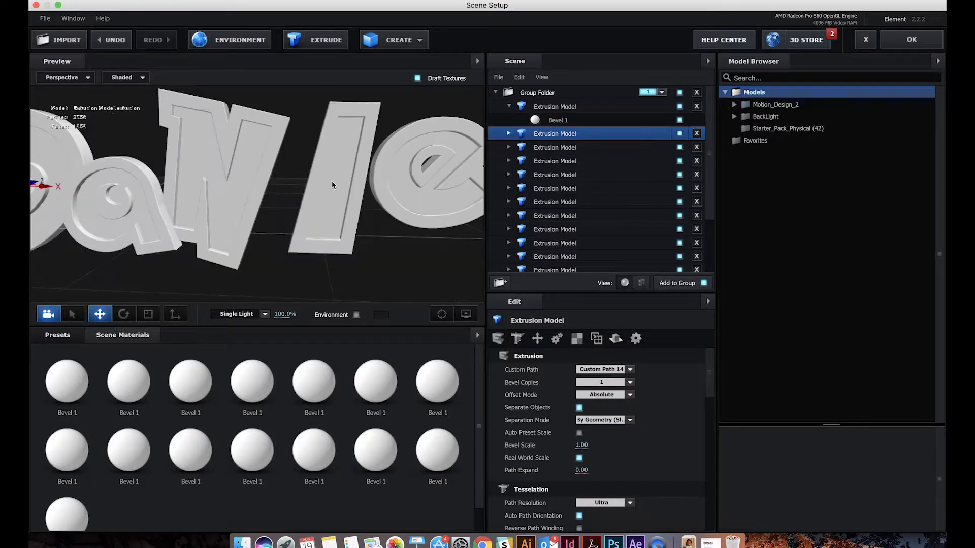
Select both extrusions of the I, shift the letter toward the N and slightly down, and rotate it more upright
{"action": "left_click", "coordinate": [331, 181]}
{"action": "left_click", "coordinate": [308, 188], "text": "shift"}
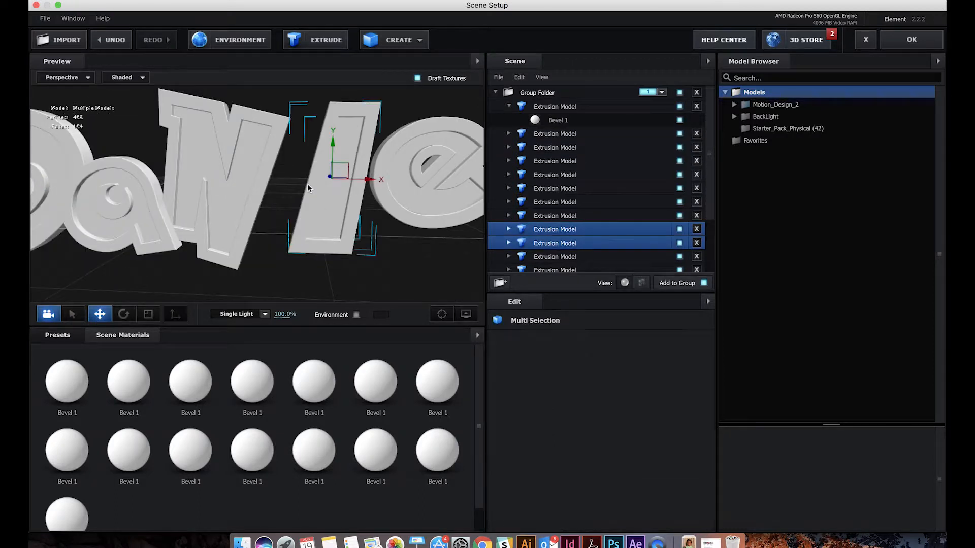
{"action": "left_click_drag", "start_coordinate": [363, 186], "coordinate": [344, 181]}
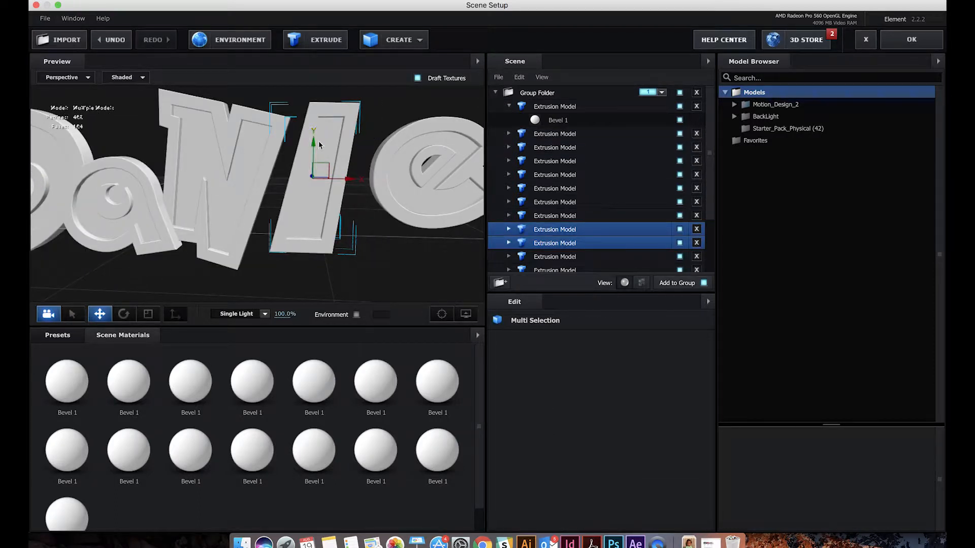
{"action": "left_click_drag", "start_coordinate": [315, 146], "coordinate": [349, 174]}
{"action": "key", "text": "e"}
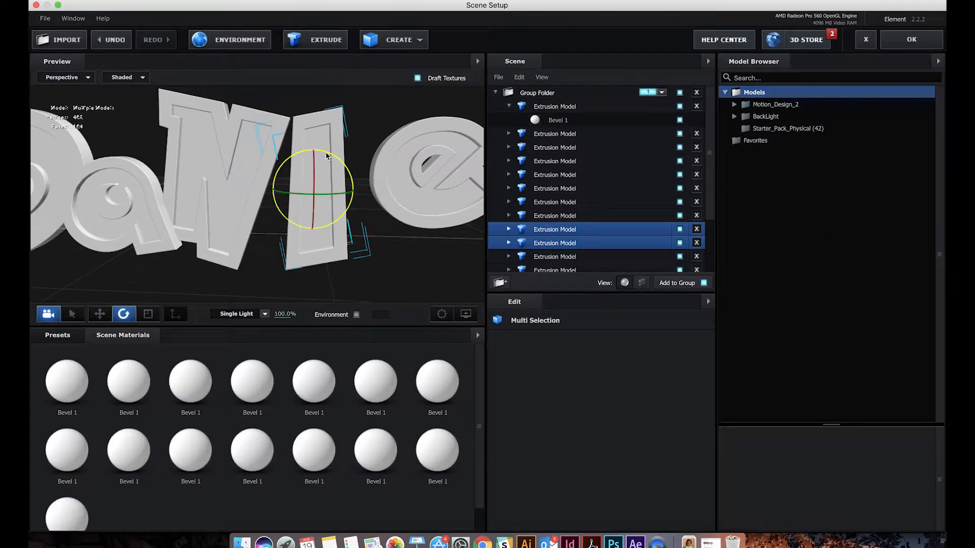
{"action": "key", "text": "w"}
{"action": "left_click", "coordinate": [297, 231]}
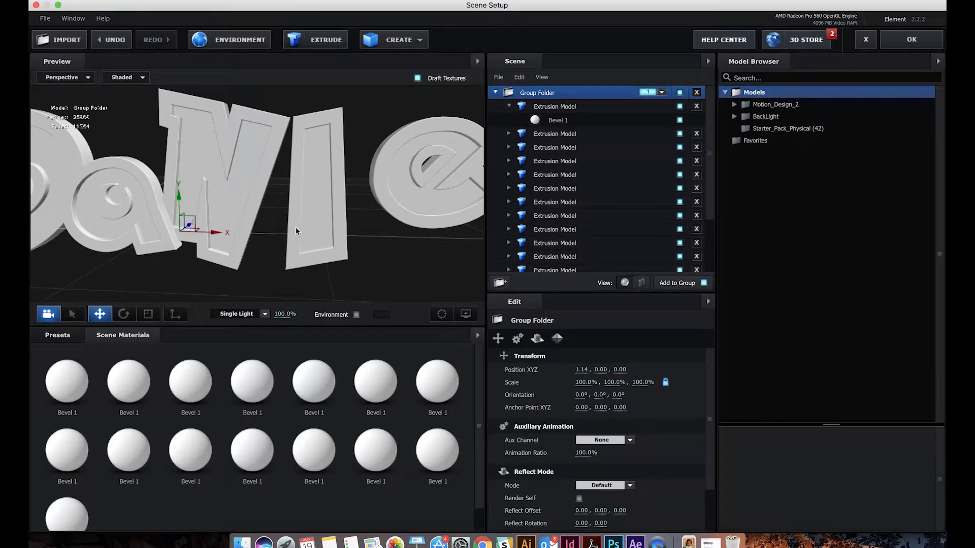
Reselect both I extrusions and close the remaining gap to the N, undoing the last adjustment
{"action": "left_click", "coordinate": [327, 199]}
{"action": "left_click", "coordinate": [339, 197], "text": "shift"}
{"action": "left_click_drag", "start_coordinate": [379, 248], "coordinate": [309, 197]}
{"action": "left_click_drag", "start_coordinate": [331, 244], "coordinate": [331, 193]}
{"action": "key", "text": "super+z"}
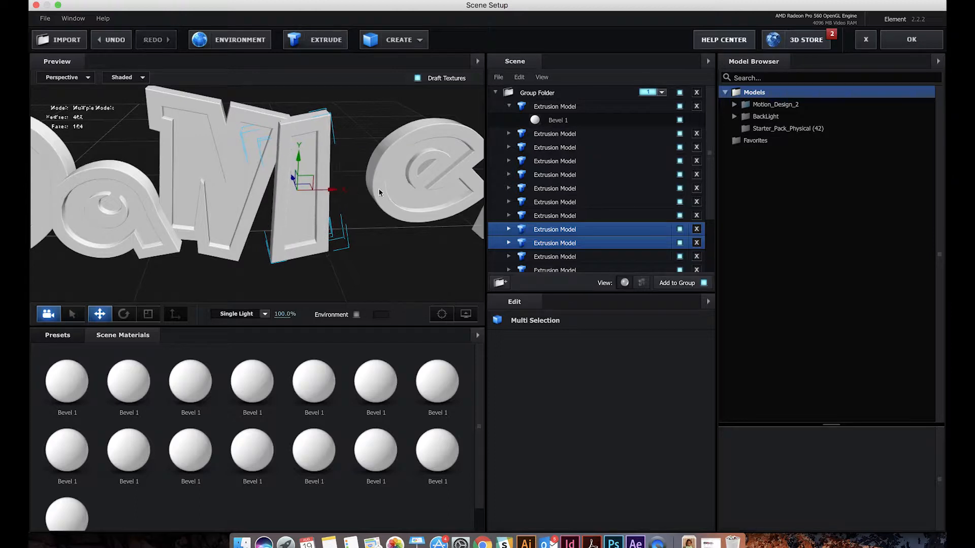
Select the three e extrusions together and move the letter sideways against the I
{"action": "left_click", "coordinate": [406, 138]}
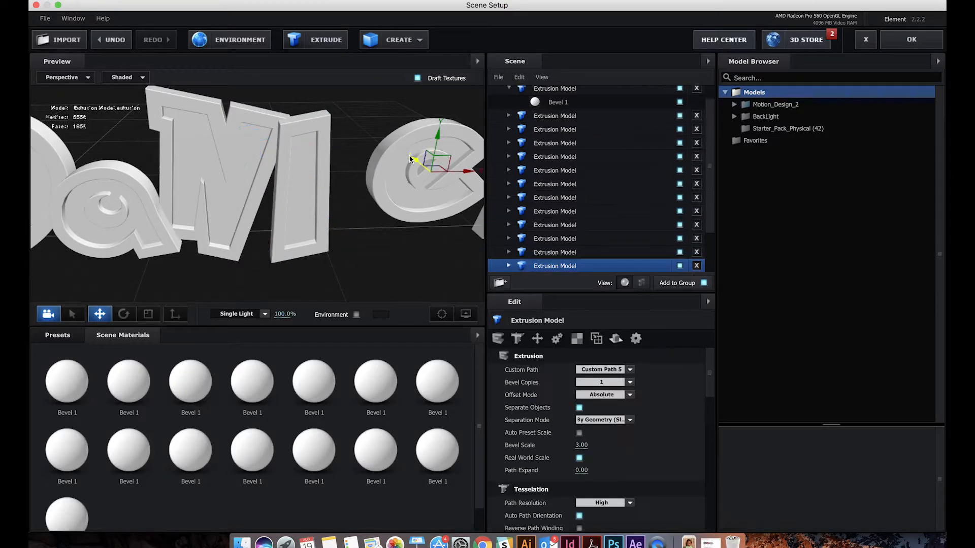
{"action": "left_click", "coordinate": [393, 180], "text": "shift"}
{"action": "left_click", "coordinate": [414, 183], "text": "shift"}
{"action": "left_click_drag", "start_coordinate": [459, 173], "coordinate": [402, 174]}
Adjust the e's depth relative to the I, undoing the first attempt and shifting it slightly along the Z axis
{"action": "left_click_drag", "start_coordinate": [367, 236], "coordinate": [399, 250]}
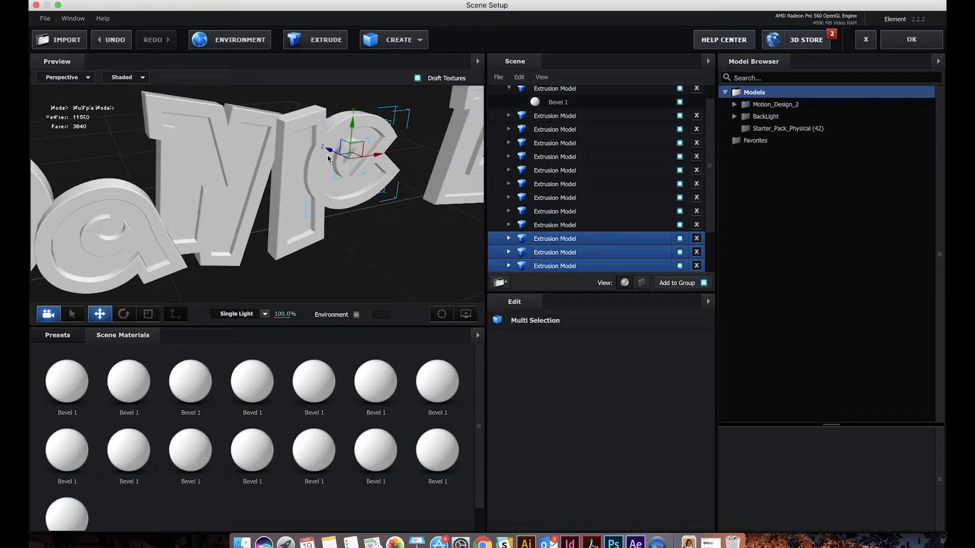
{"action": "left_click_drag", "start_coordinate": [329, 151], "coordinate": [297, 240]}
{"action": "key", "text": "super+z"}
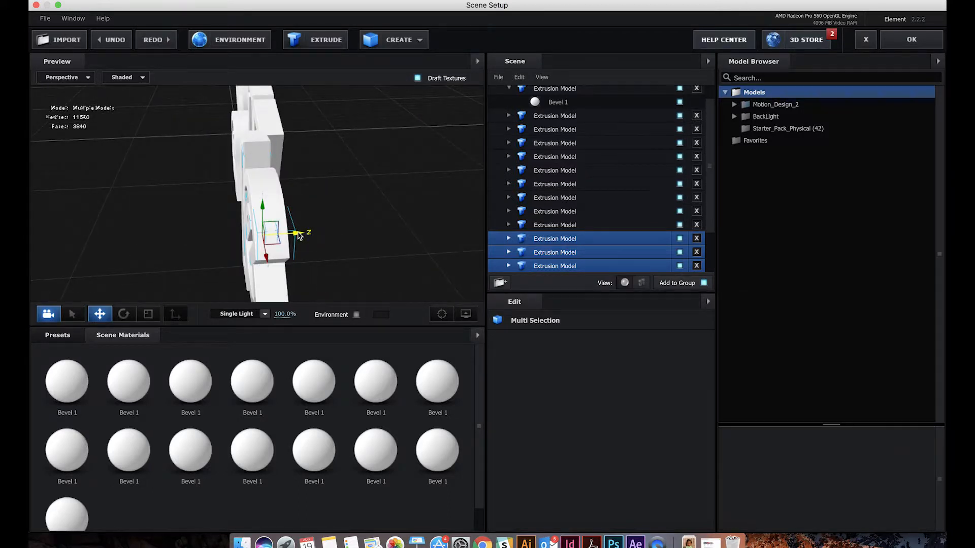
{"action": "left_click_drag", "start_coordinate": [299, 236], "coordinate": [287, 237]}
{"action": "left_click_drag", "start_coordinate": [353, 255], "coordinate": [356, 229]}
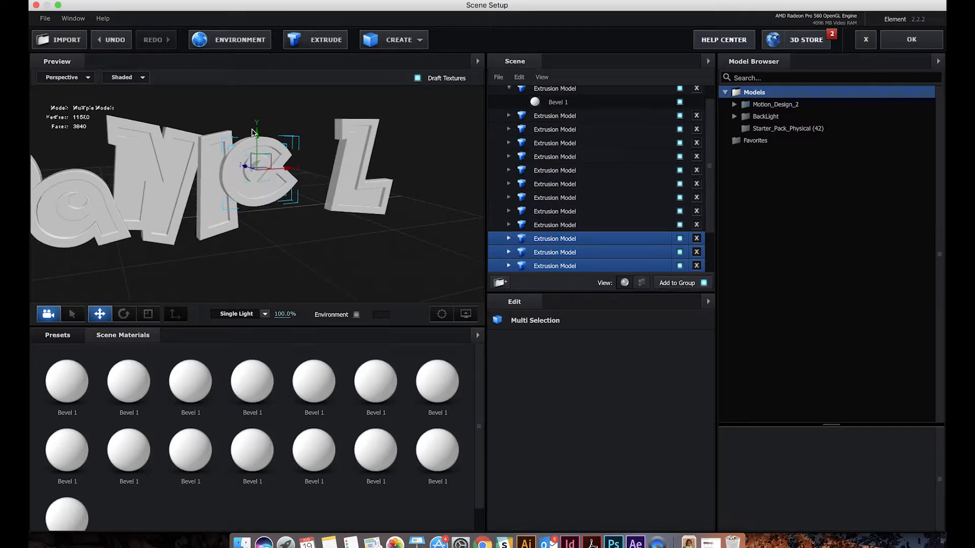
Lower the e slightly in two small vertical moves to line it up with the neighbouring letters
{"action": "left_click_drag", "start_coordinate": [256, 131], "coordinate": [256, 141]}
{"action": "left_click_drag", "start_coordinate": [279, 241], "coordinate": [256, 195]}
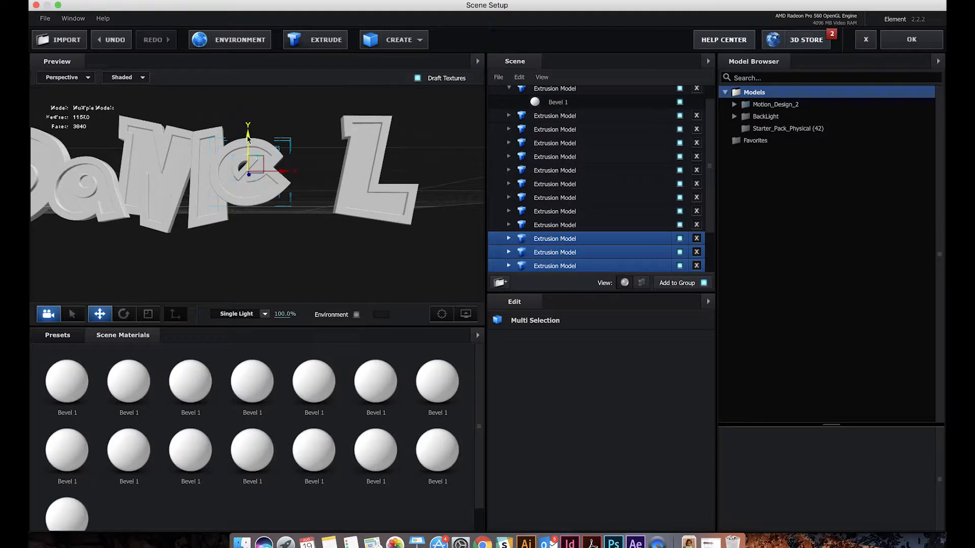
{"action": "left_click_drag", "start_coordinate": [248, 138], "coordinate": [247, 142]}
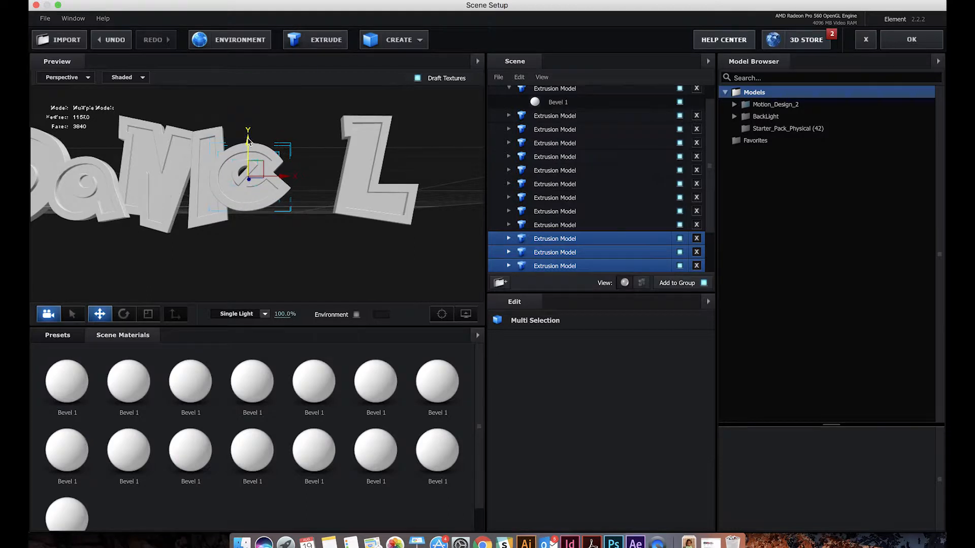
Select both L extrusions together and move the letter along the X axis until it sits against the e
{"action": "left_click", "coordinate": [348, 127]}
{"action": "left_click", "coordinate": [363, 154], "text": "shift"}
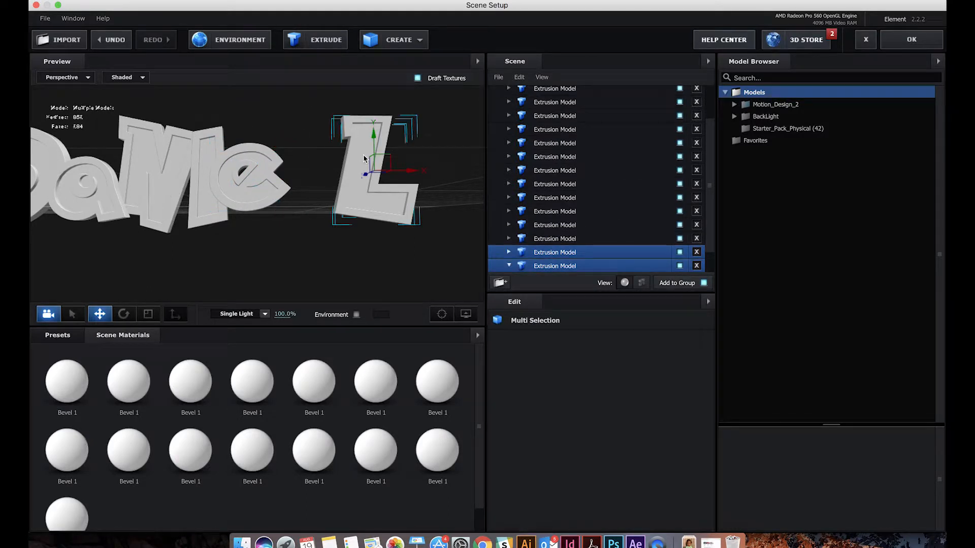
{"action": "left_click_drag", "start_coordinate": [407, 176], "coordinate": [404, 174]}
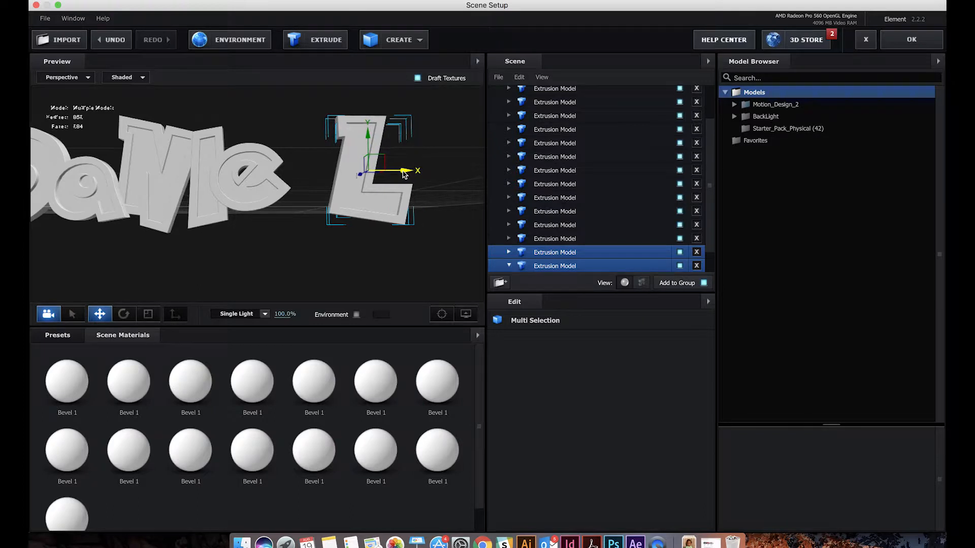
{"action": "left_click_drag", "start_coordinate": [404, 174], "coordinate": [394, 174]}
{"action": "left_click", "coordinate": [363, 208]}
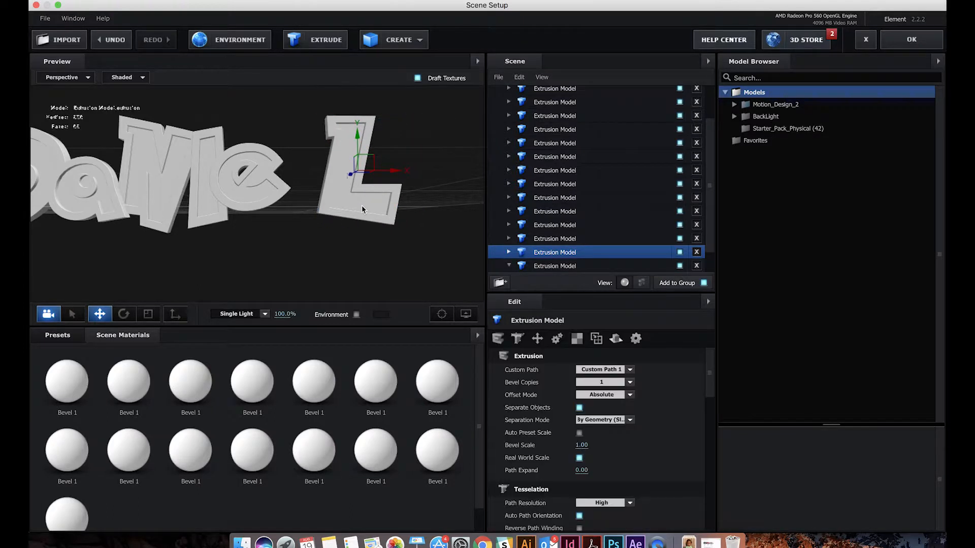
{"action": "left_click", "coordinate": [373, 136], "text": "shift"}
{"action": "left_click_drag", "start_coordinate": [398, 169], "coordinate": [340, 175]}
{"action": "mouse_move", "coordinate": [342, 218]}
{"action": "left_mouse_down"}
{"action": "mouse_move", "coordinate": [266, 241]}
{"action": "mouse_move", "coordinate": [337, 220]}
{"action": "left_mouse_up"}
{"action": "left_click_drag", "start_coordinate": [339, 175], "coordinate": [352, 176]}
Check the whole word's alignment and nudge the L slightly downward
{"action": "scroll", "coordinate": [277, 229], "scroll_direction": "down", "scroll_amount": 5}
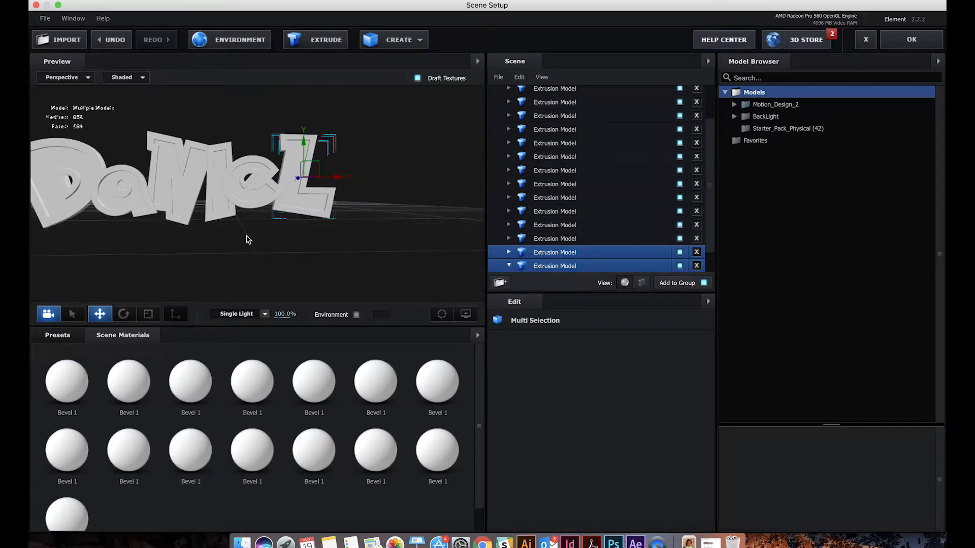
{"action": "left_click_drag", "start_coordinate": [279, 244], "coordinate": [266, 233]}
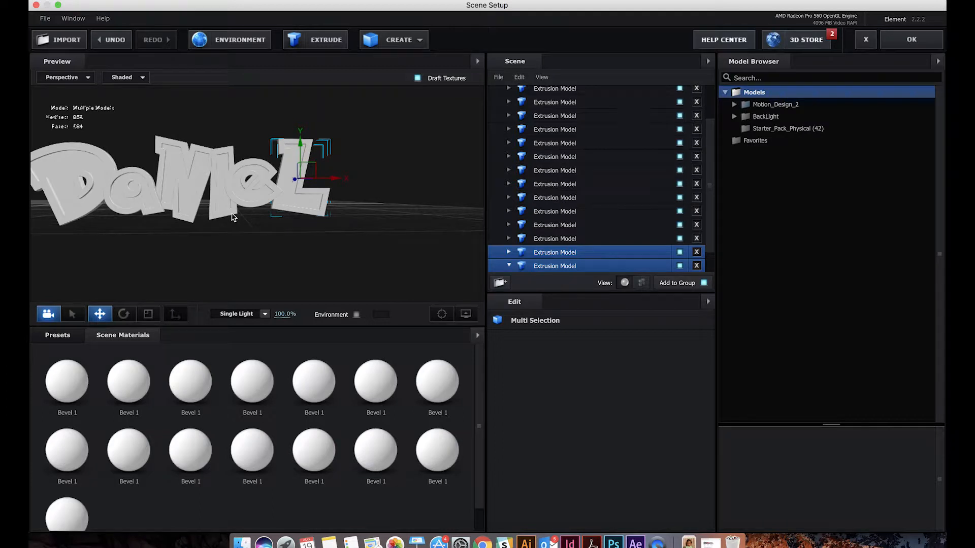
{"action": "scroll", "coordinate": [226, 195], "scroll_direction": "up", "scroll_amount": 3}
{"action": "left_click_drag", "start_coordinate": [215, 207], "coordinate": [298, 213]}
{"action": "left_click_drag", "start_coordinate": [406, 142], "coordinate": [406, 143]}
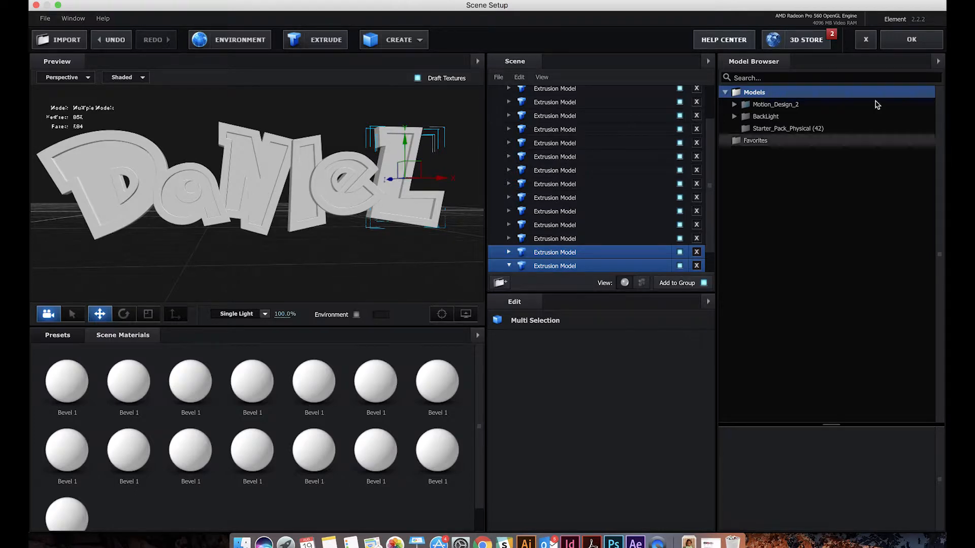
Accept the scene changes, return to the After Effects composition, and save the project
{"action": "left_click", "coordinate": [908, 31]}
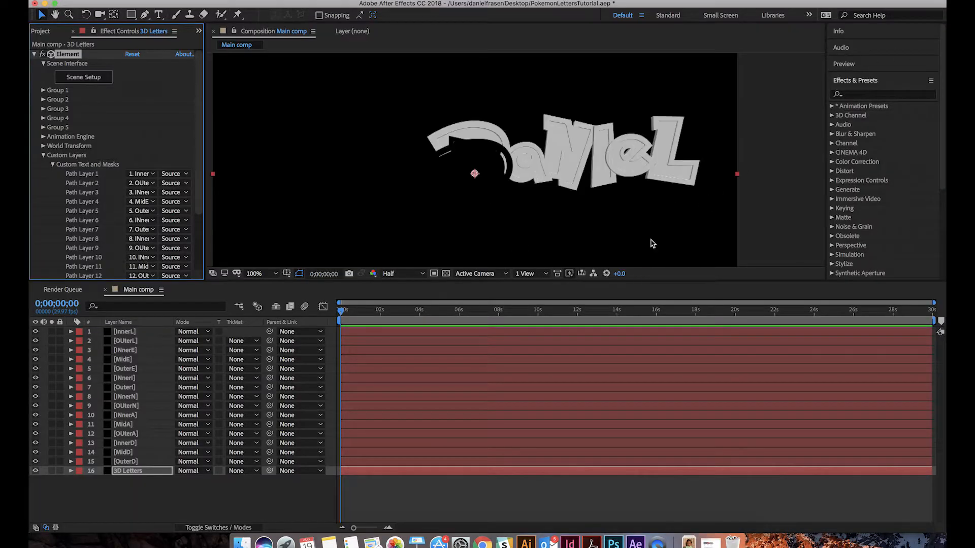
{"action": "key", "text": "super+s"}
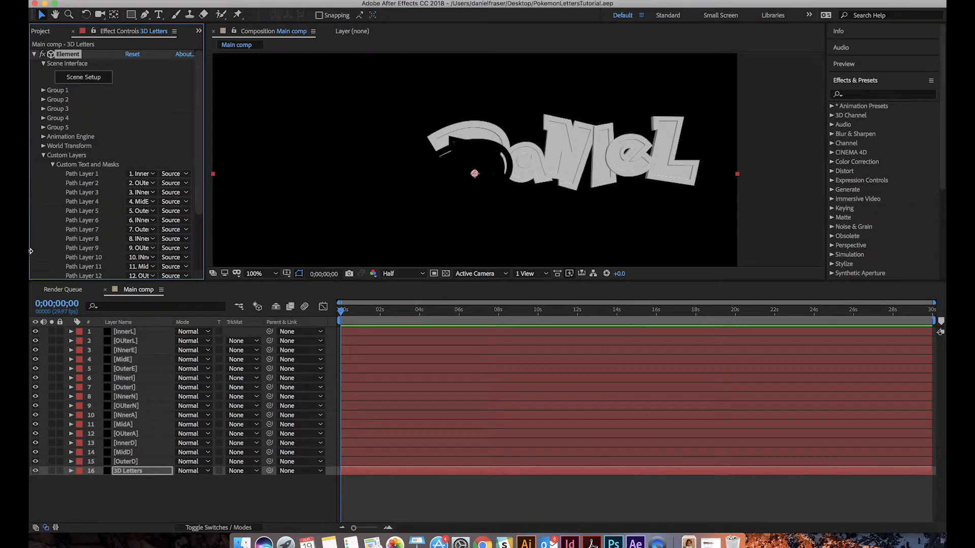
Hide all the letter mask layers from InnerL to OuterD, leaving 3D Letters visible, and save the project
{"action": "left_click", "coordinate": [128, 333]}
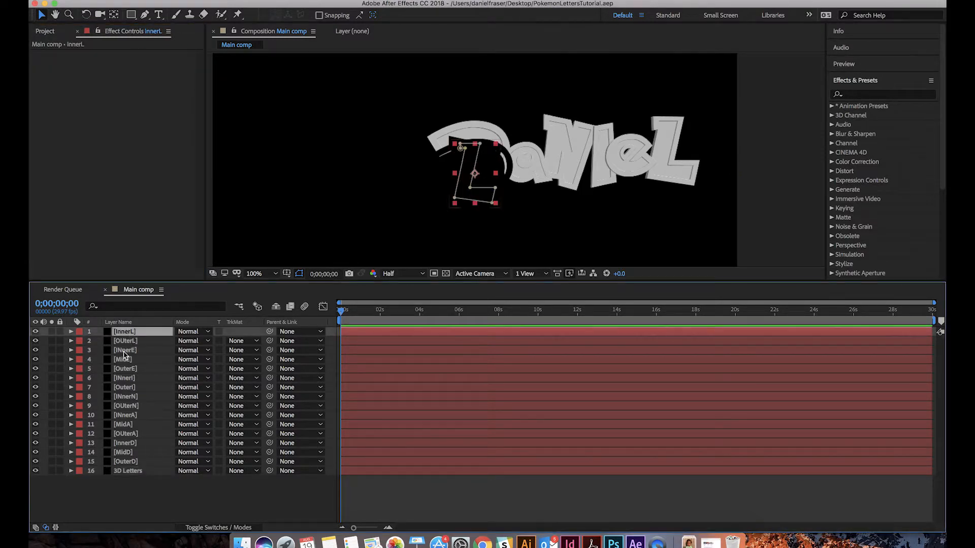
{"action": "left_click", "coordinate": [122, 464], "text": "shift"}
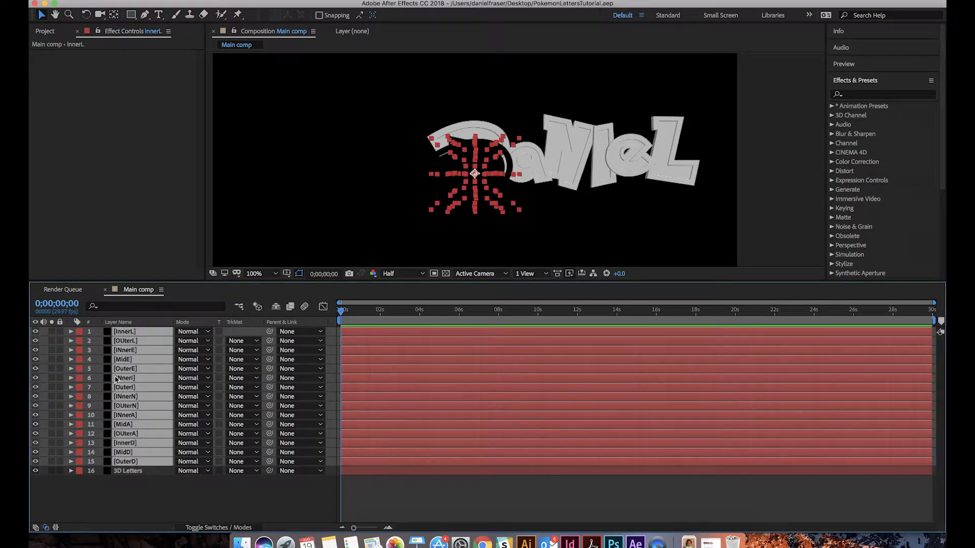
{"action": "left_click", "coordinate": [35, 461]}
{"action": "left_click", "coordinate": [55, 485]}
{"action": "left_click", "coordinate": [122, 472]}
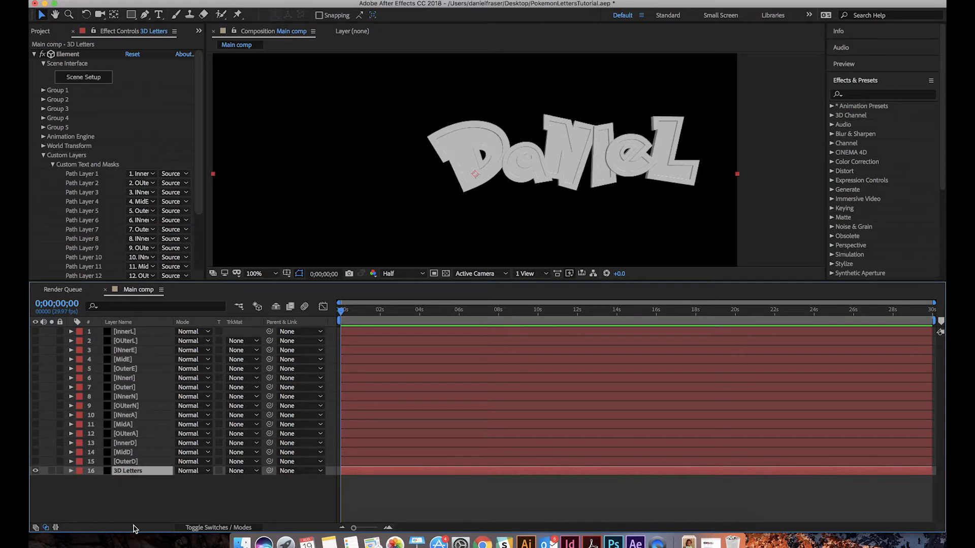
{"action": "left_click", "coordinate": [140, 489]}
{"action": "key", "text": "super+s"}
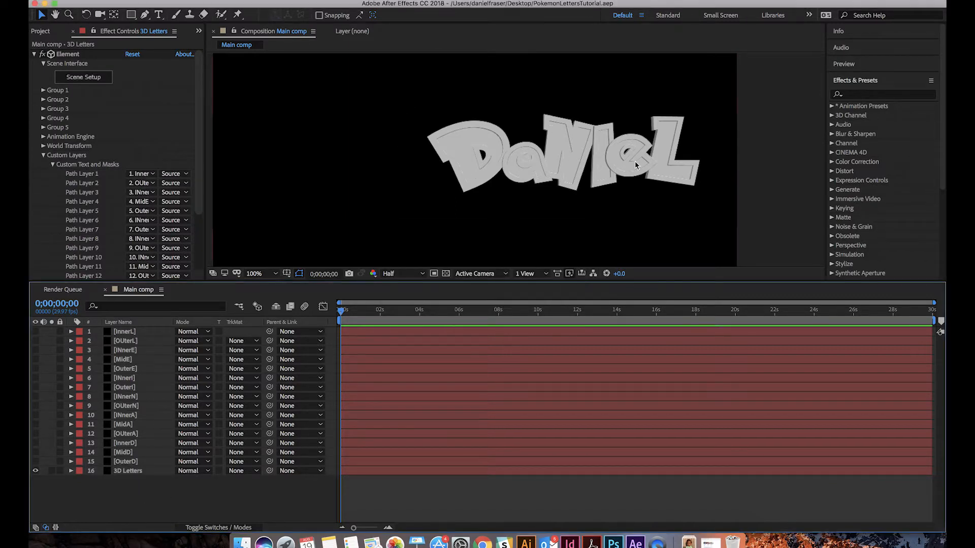
Reopen Element's Scene Setup from the 3D Letters layer
{"action": "scroll", "coordinate": [538, 185], "scroll_direction": "down", "scroll_amount": 2}
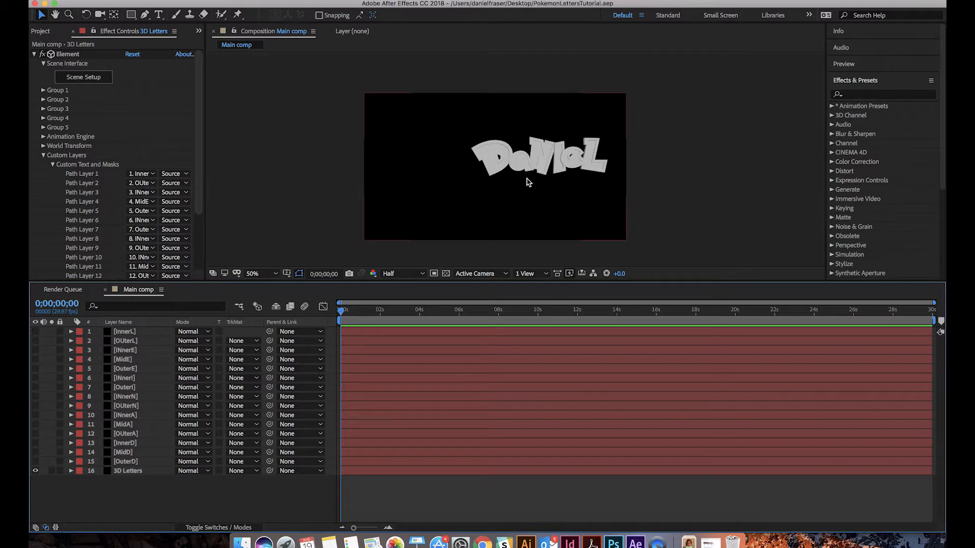
{"action": "left_click", "coordinate": [92, 78]}
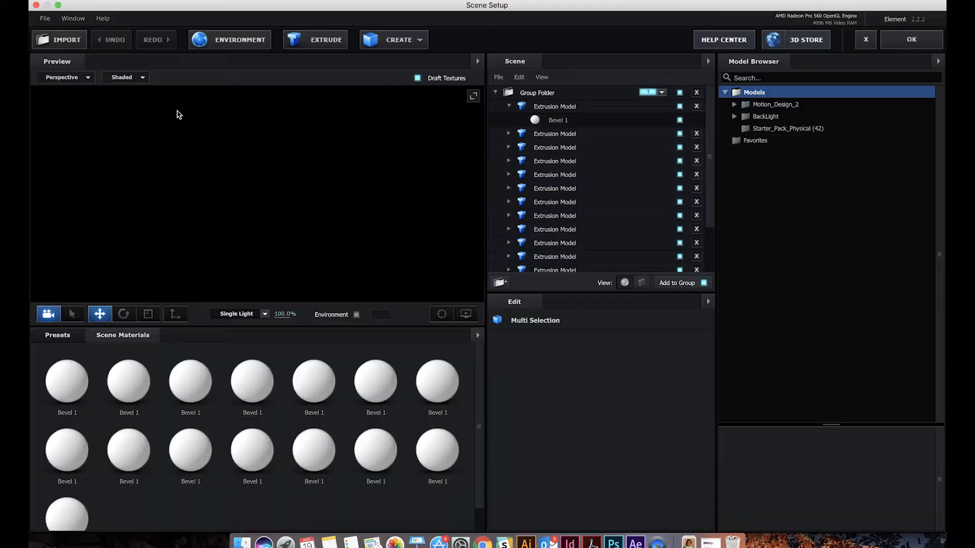
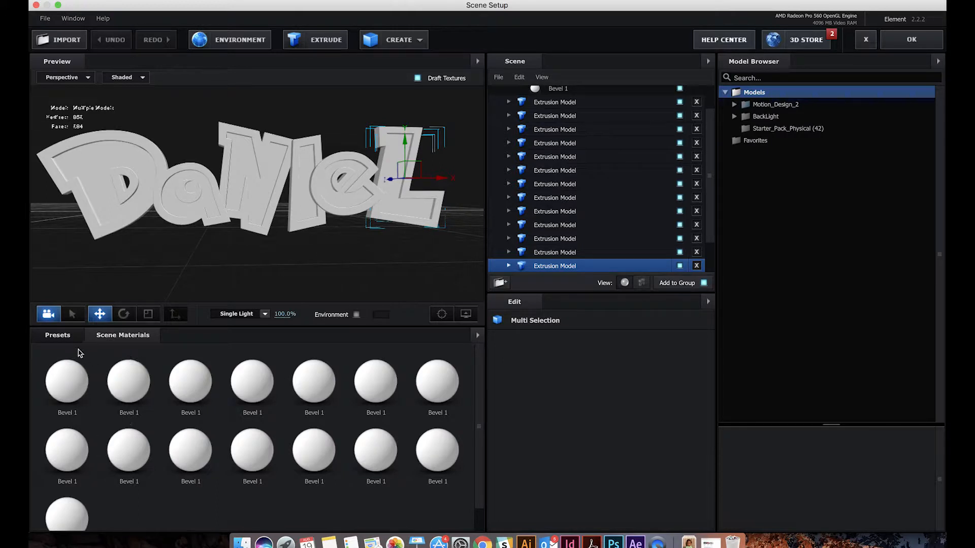
Browse the Physical folder of material presets for a suitable letter material
{"action": "left_click", "coordinate": [65, 336]}
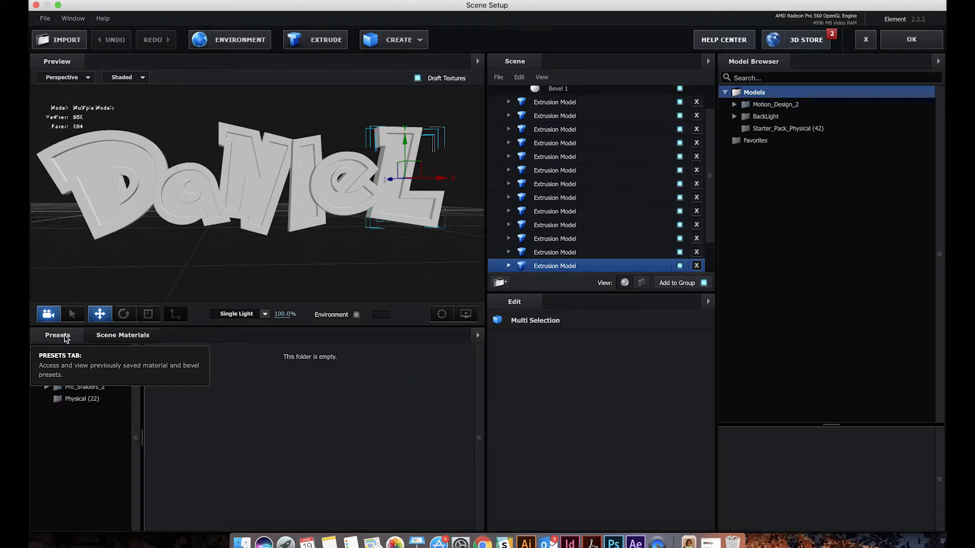
{"action": "left_click", "coordinate": [46, 389]}
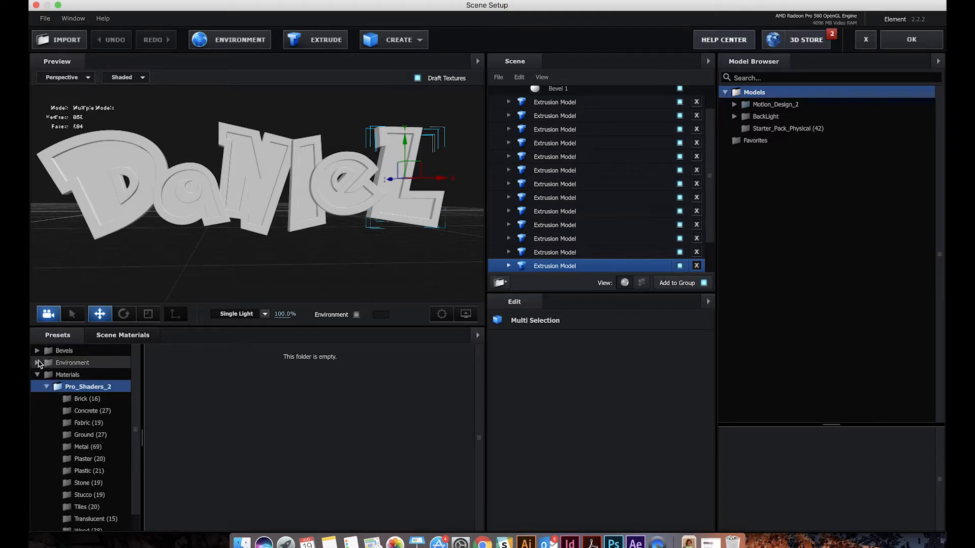
{"action": "left_click", "coordinate": [46, 389]}
{"action": "left_click", "coordinate": [71, 399]}
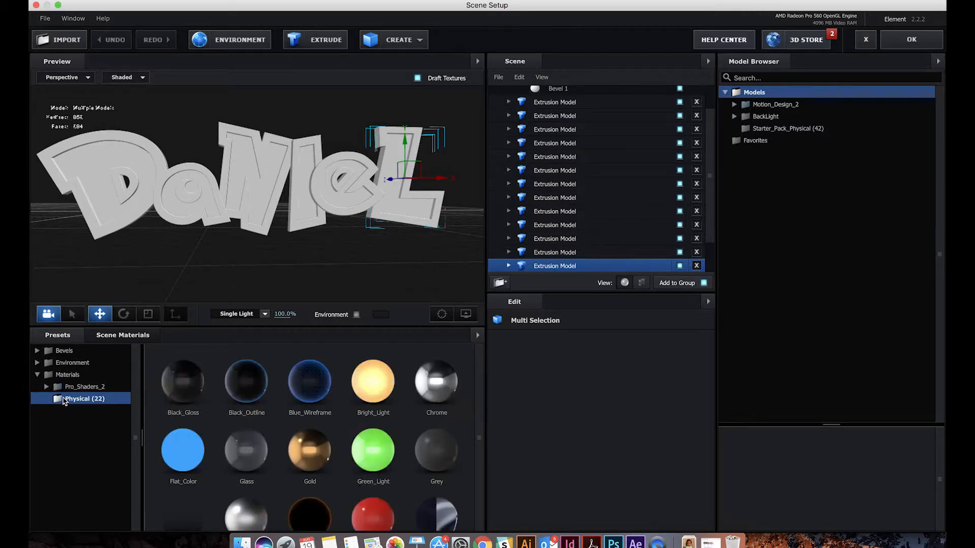
{"action": "scroll", "coordinate": [348, 417], "scroll_direction": "down", "scroll_amount": 5}
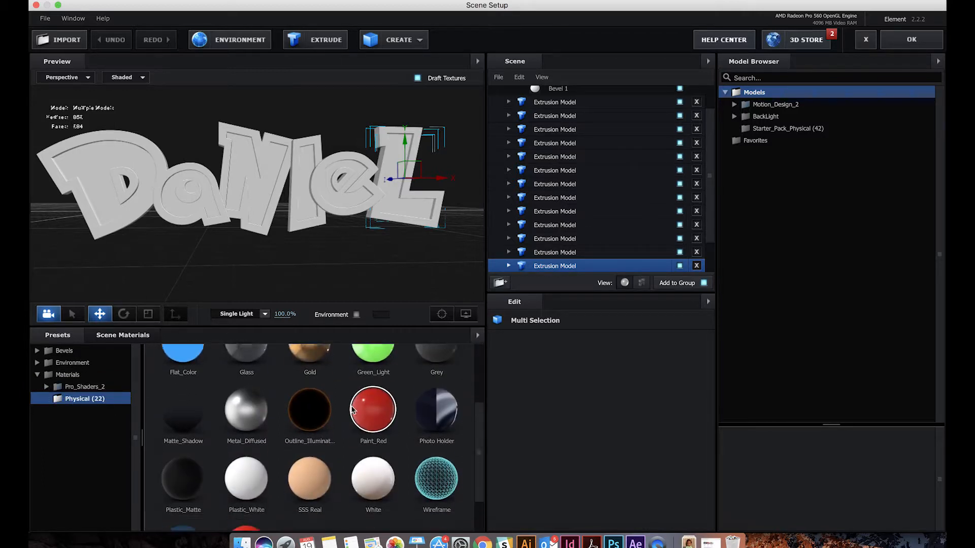
{"action": "scroll", "coordinate": [314, 427], "scroll_direction": "up", "scroll_amount": 2}
Apply the plastic_yellow preset from the Pro_Shaders_2 Plastic materials to the selected L
{"action": "double_click", "coordinate": [122, 389]}
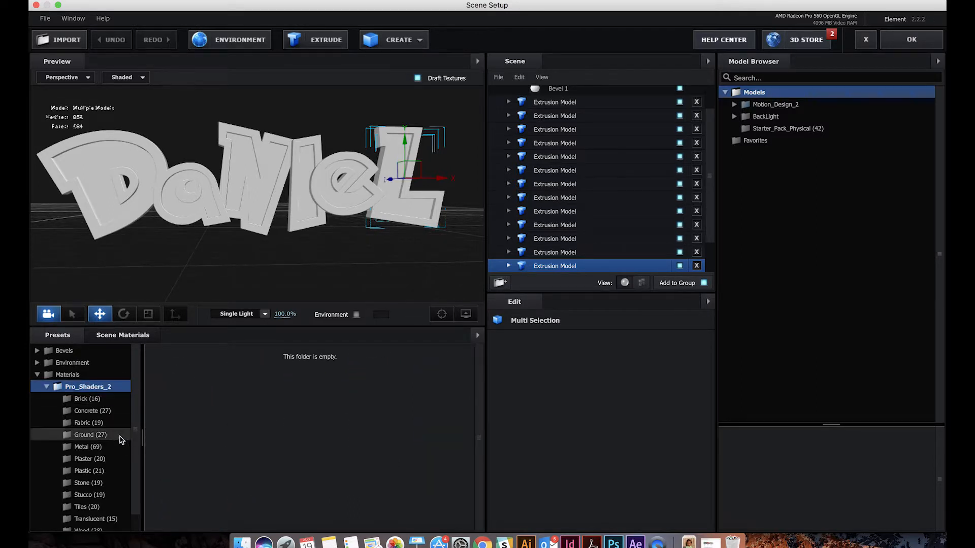
{"action": "scroll", "coordinate": [99, 424], "scroll_direction": "down", "scroll_amount": 1}
{"action": "scroll", "coordinate": [99, 423], "scroll_direction": "down", "scroll_amount": 1}
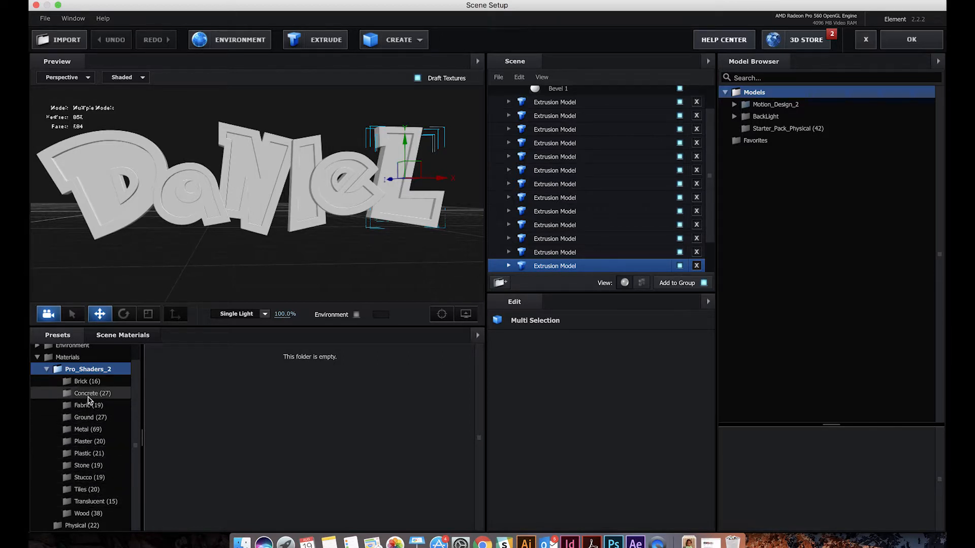
{"action": "left_click", "coordinate": [92, 454]}
{"action": "scroll", "coordinate": [406, 449], "scroll_direction": "down", "scroll_amount": 5}
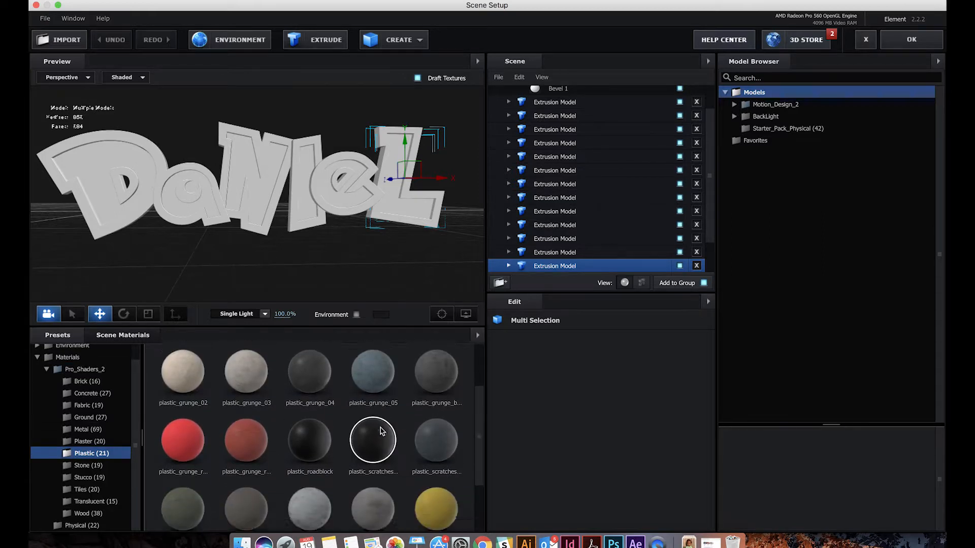
{"action": "scroll", "coordinate": [391, 442], "scroll_direction": "up", "scroll_amount": 1}
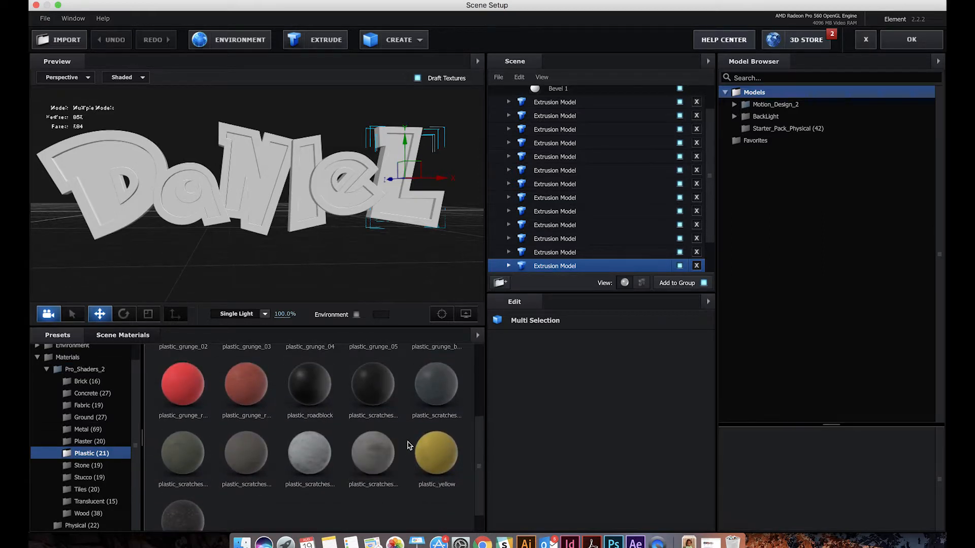
{"action": "left_click", "coordinate": [431, 449]}
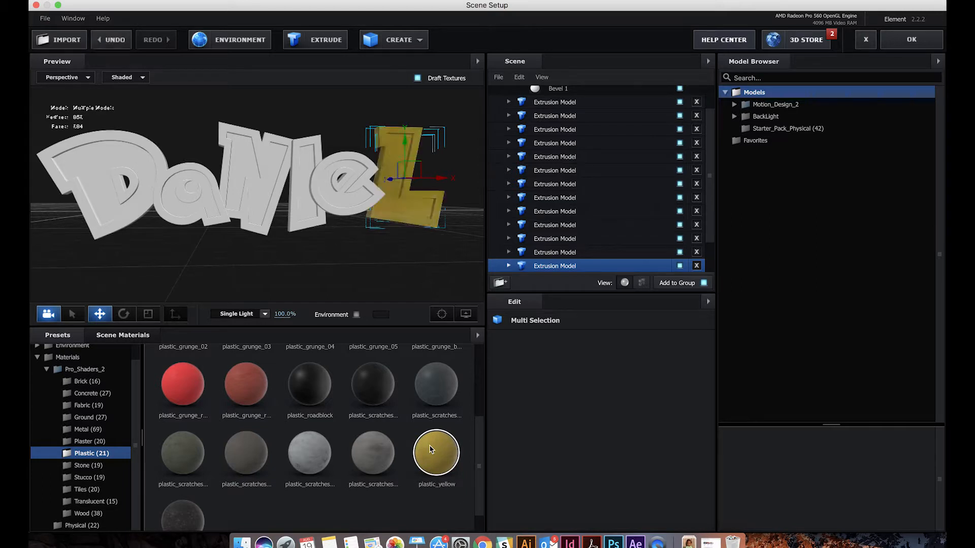
Select the inner extrusions of the five letters before the L and apply the plastic_yellow scene material to them
{"action": "left_click", "coordinate": [115, 338]}
{"action": "scroll", "coordinate": [189, 446], "scroll_direction": "down", "scroll_amount": 1}
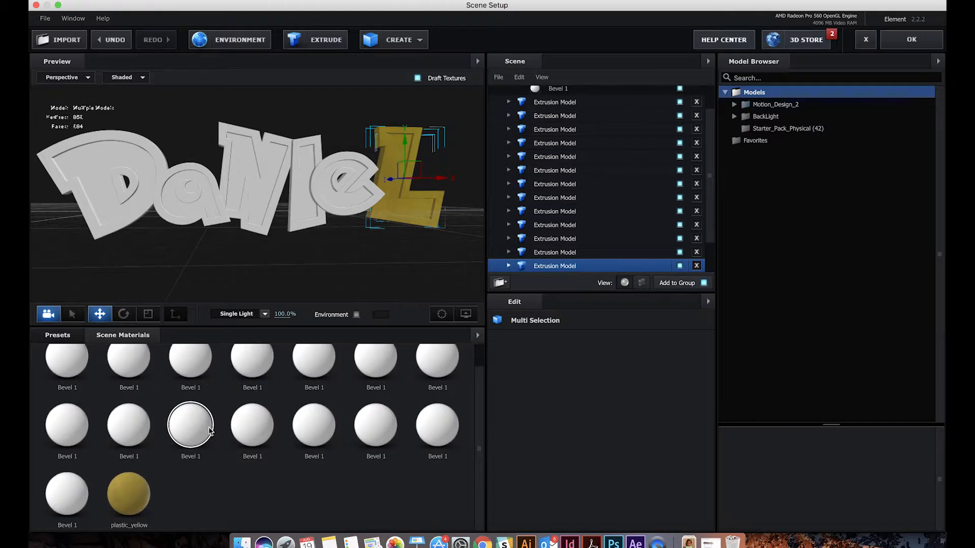
{"action": "left_click", "coordinate": [137, 492]}
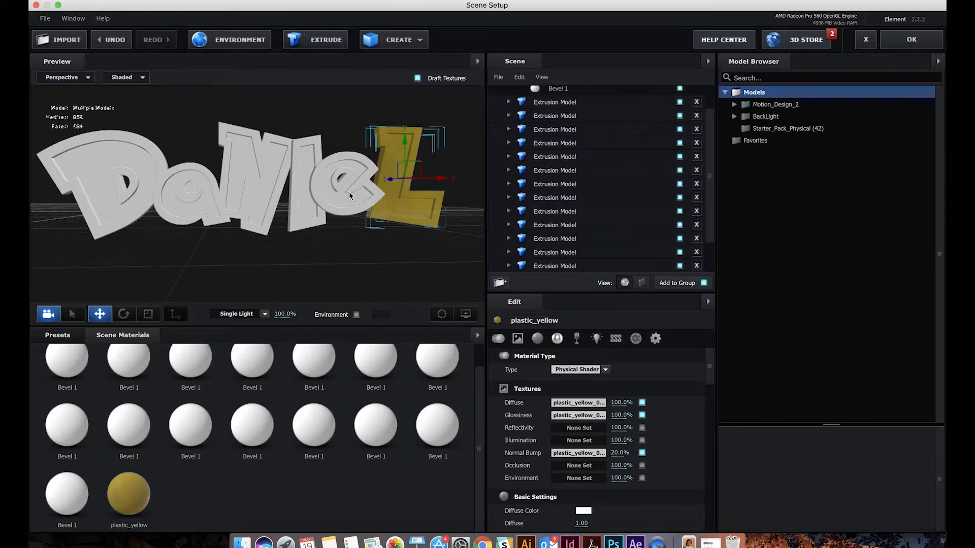
{"action": "right_click", "coordinate": [333, 194]}
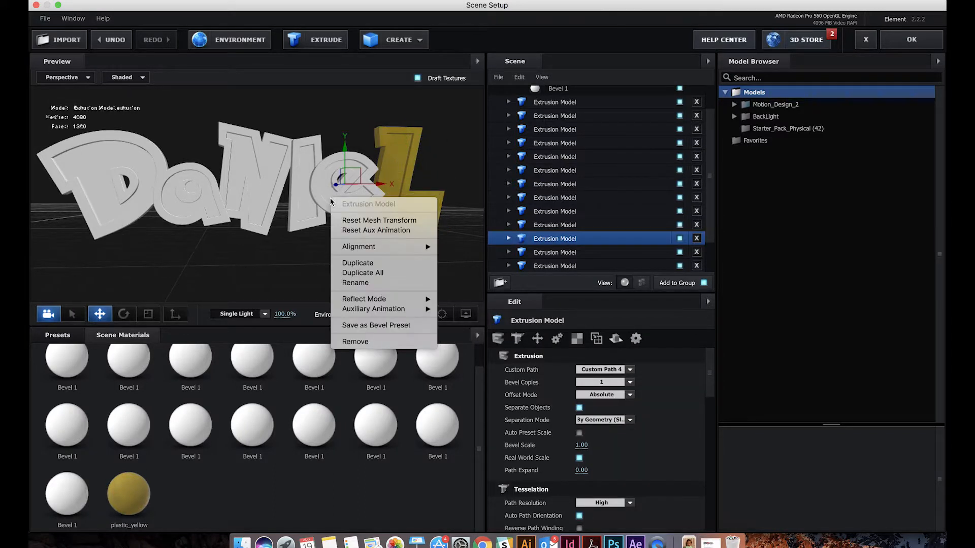
{"action": "left_click", "coordinate": [330, 199]}
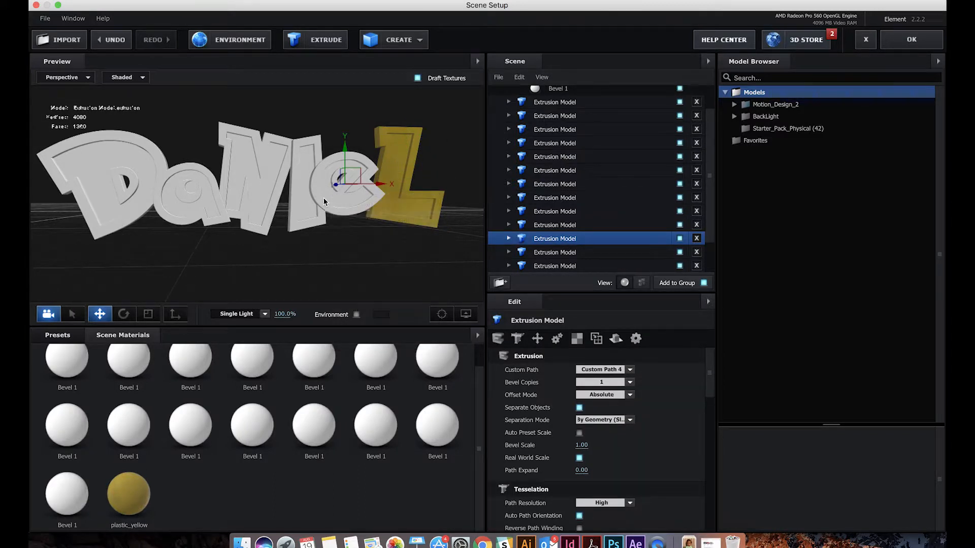
{"action": "left_click", "coordinate": [304, 208], "text": "shift"}
{"action": "left_click", "coordinate": [257, 203], "text": "shift"}
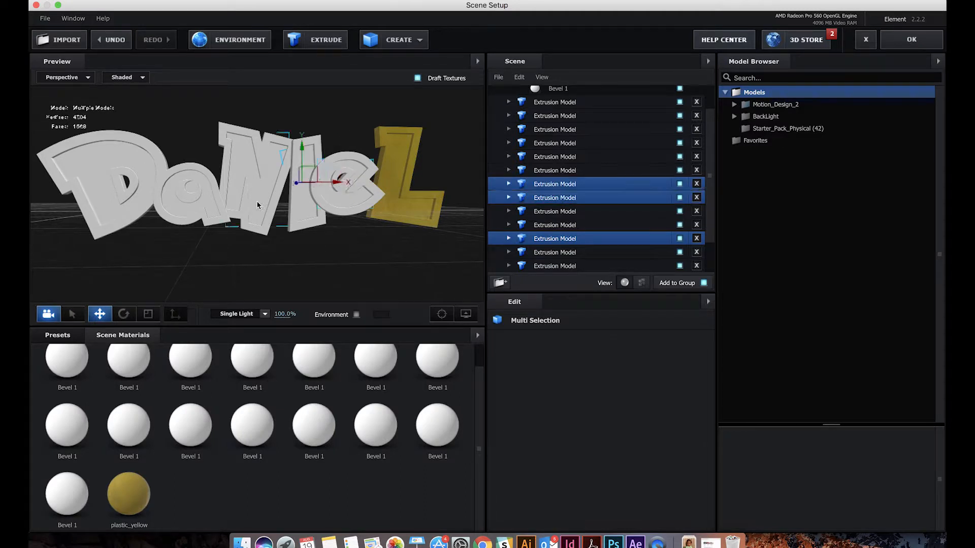
{"action": "left_click", "coordinate": [182, 211], "text": "shift"}
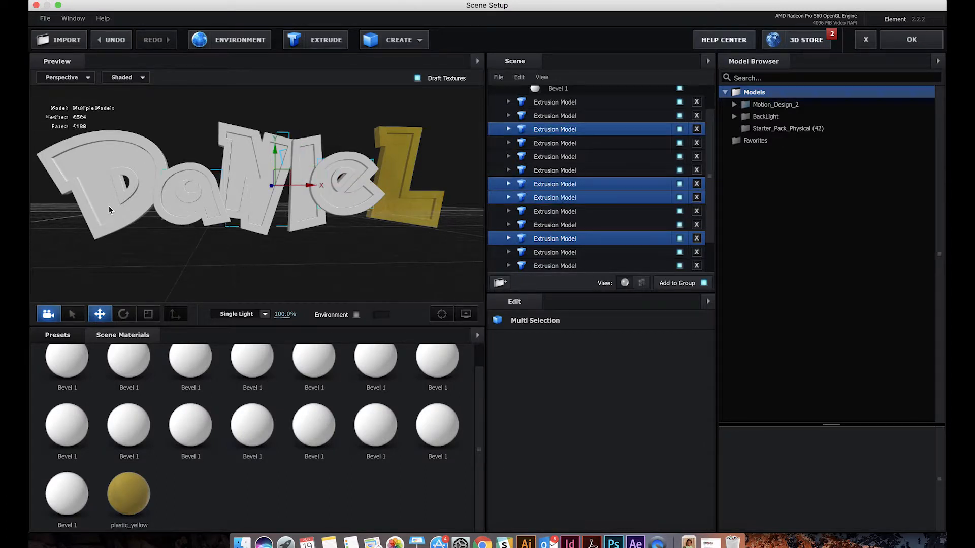
{"action": "left_click", "coordinate": [109, 205], "text": "shift"}
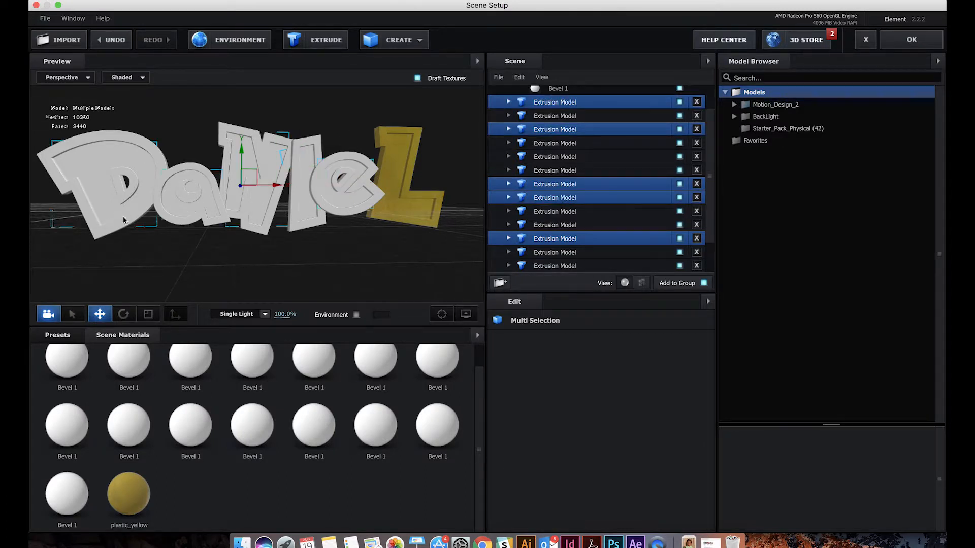
{"action": "right_click", "coordinate": [116, 500]}
{"action": "left_click", "coordinate": [146, 435]}
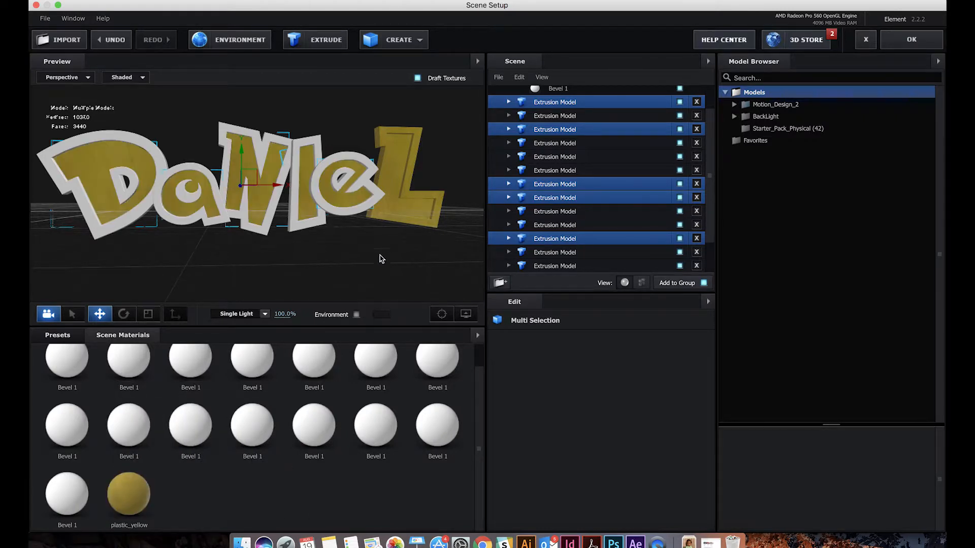
Apply a white Bevel 1 scene material to the outer extrusion of the L
{"action": "left_click", "coordinate": [428, 374]}
{"action": "left_click", "coordinate": [420, 228]}
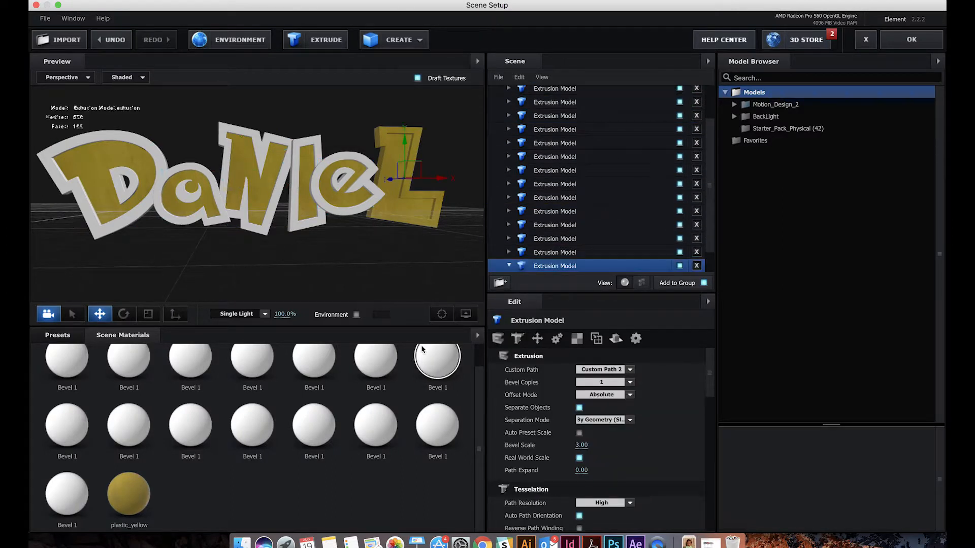
{"action": "left_click_drag", "start_coordinate": [427, 357], "coordinate": [435, 217]}
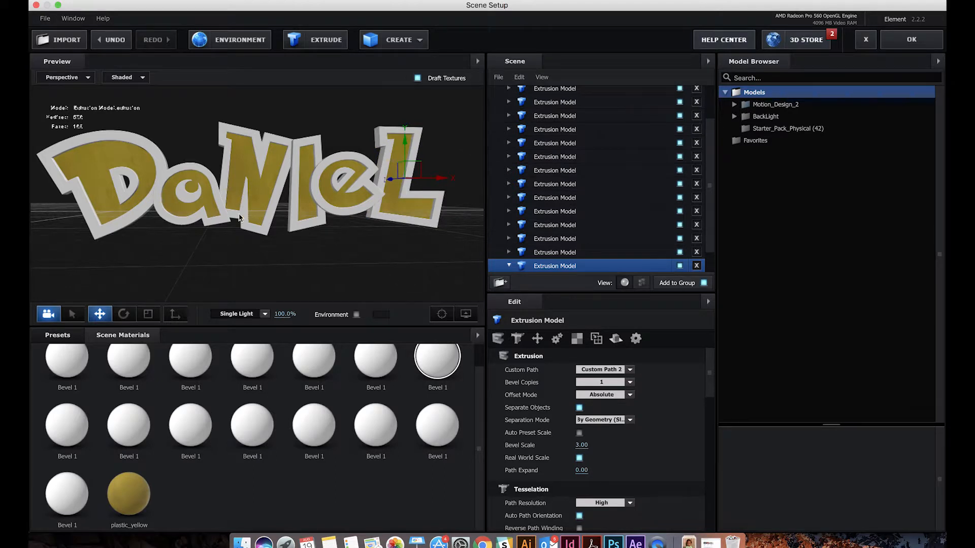
Duplicate the plastic_yellow scene material and open the copy's settings
{"action": "left_click", "coordinate": [130, 499]}
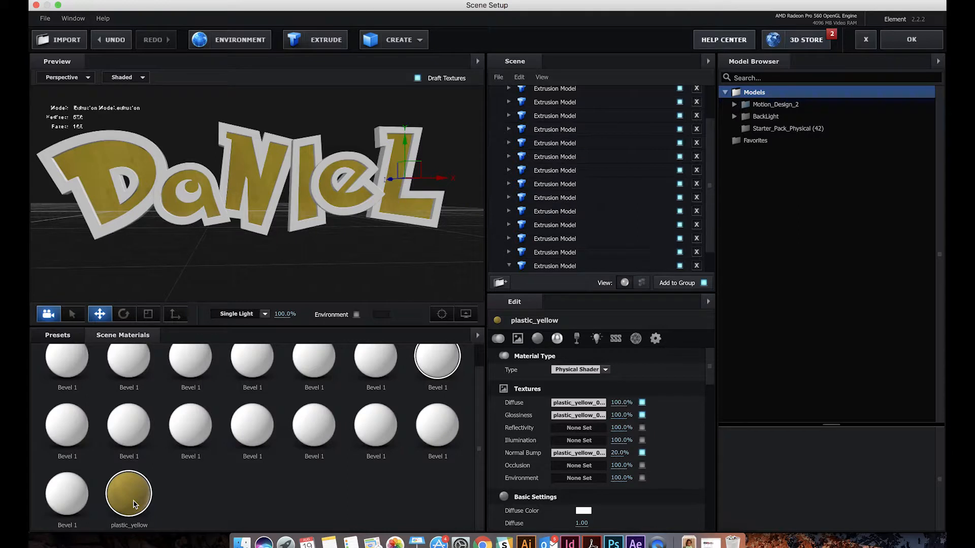
{"action": "right_click", "coordinate": [136, 500]}
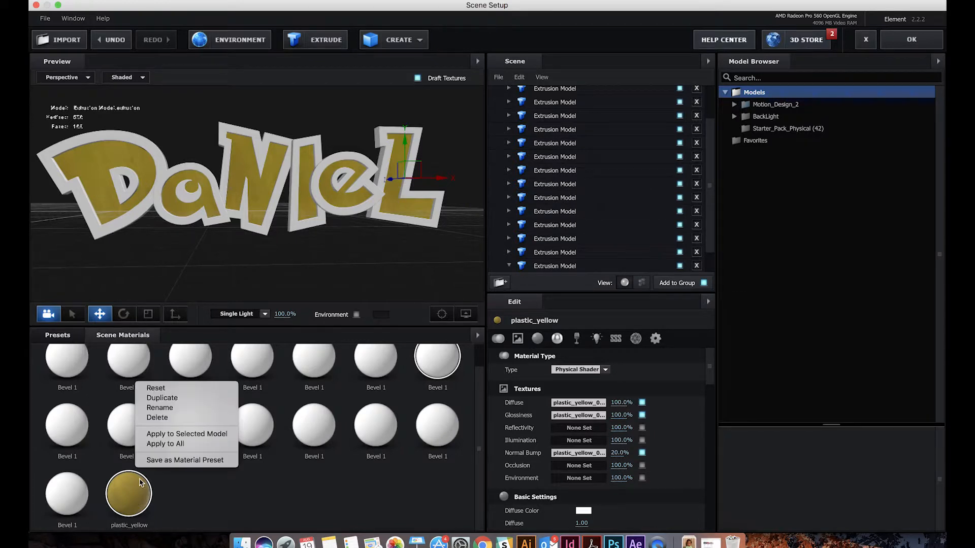
{"action": "left_click", "coordinate": [154, 398]}
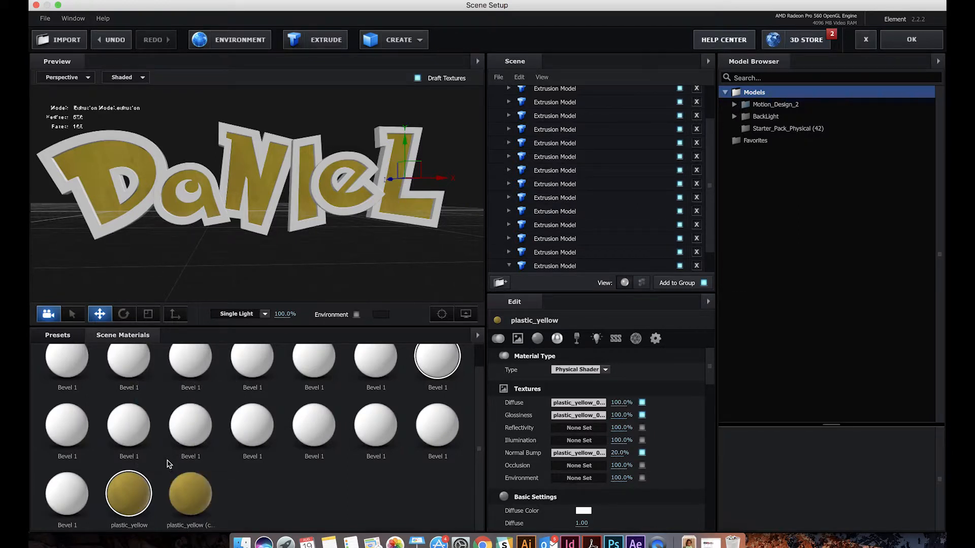
{"action": "left_click", "coordinate": [192, 493]}
{"action": "key", "text": "super+z"}
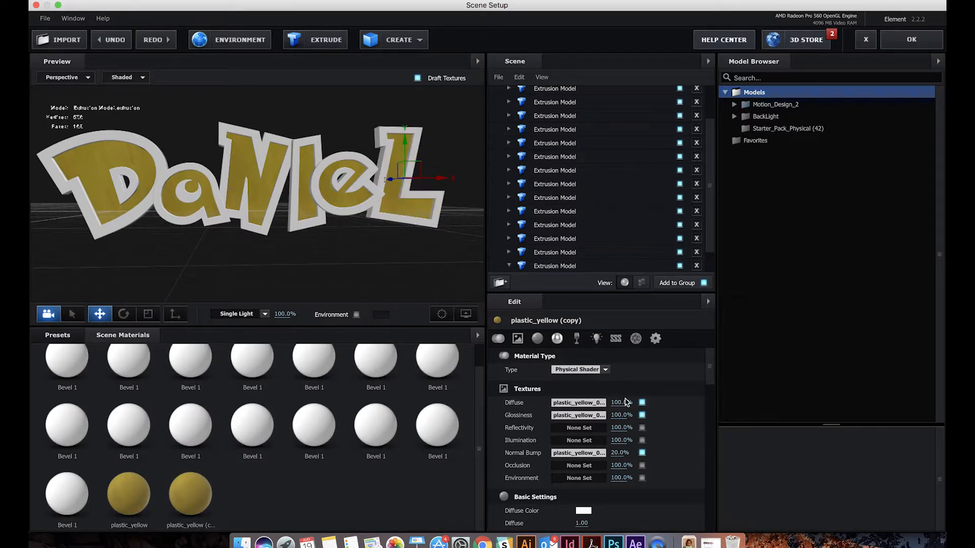
Clear the Diffuse texture from the copied plastic_yellow material
{"action": "mouse_move", "coordinate": [707, 363]}
{"action": "left_mouse_down"}
{"action": "mouse_move", "coordinate": [707, 387]}
{"action": "mouse_move", "coordinate": [709, 367]}
{"action": "left_mouse_up"}
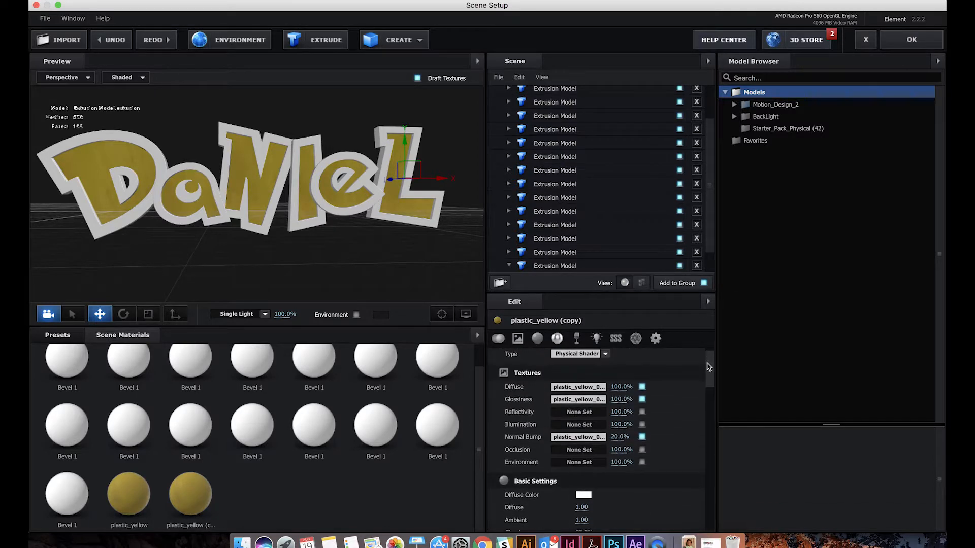
{"action": "right_click", "coordinate": [529, 389]}
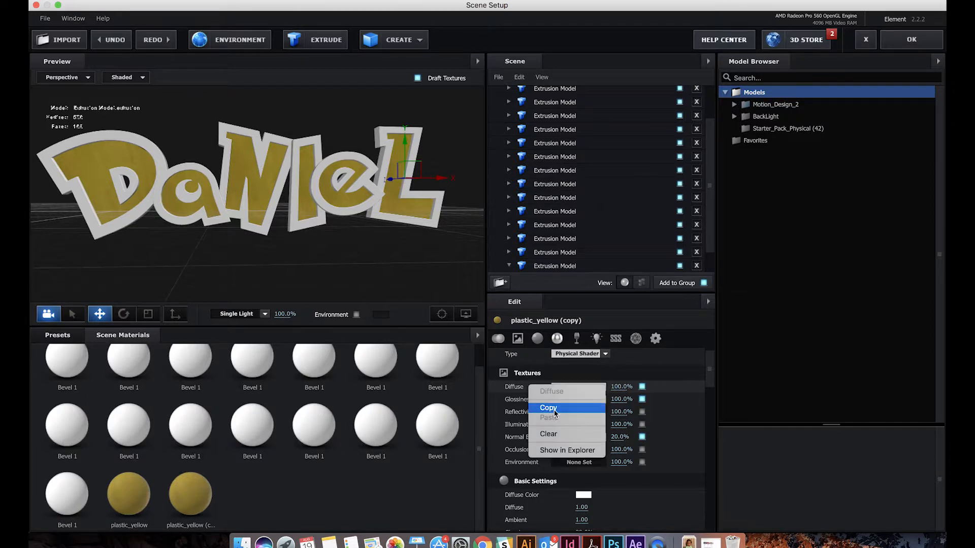
{"action": "left_click", "coordinate": [553, 434]}
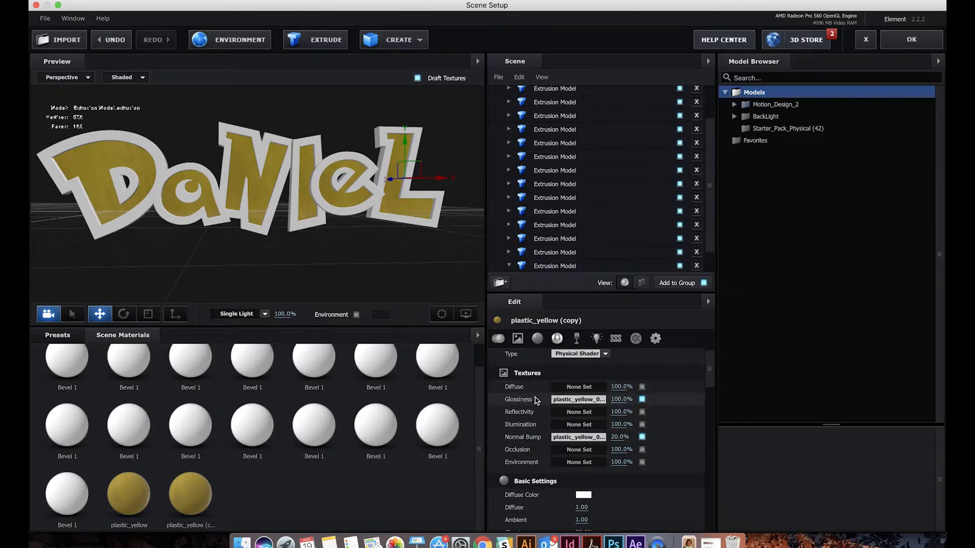
Set the copied material's Diffuse Color to a strong blue, about R 0, G 74, B 197
{"action": "scroll", "coordinate": [599, 486], "scroll_direction": "down", "scroll_amount": 1}
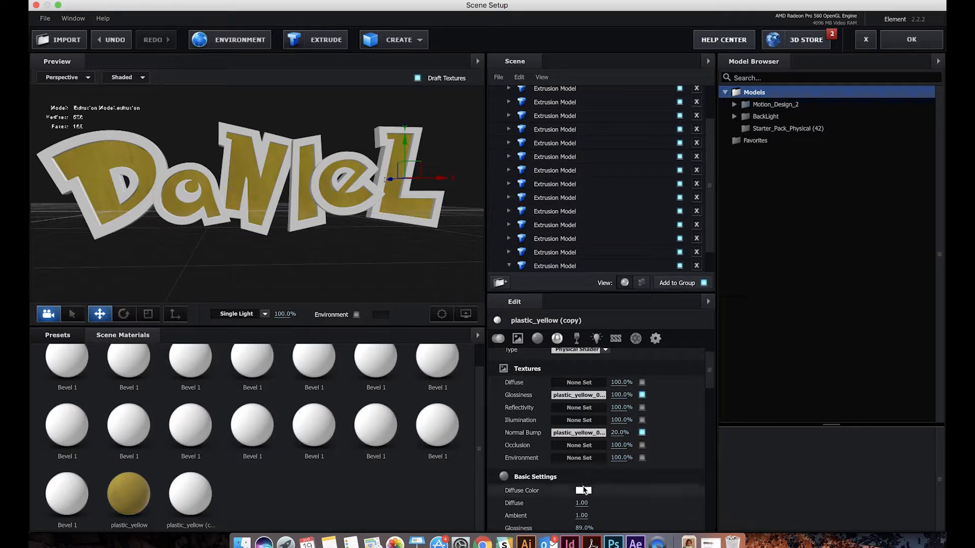
{"action": "left_click", "coordinate": [584, 490]}
{"action": "left_click", "coordinate": [536, 165]}
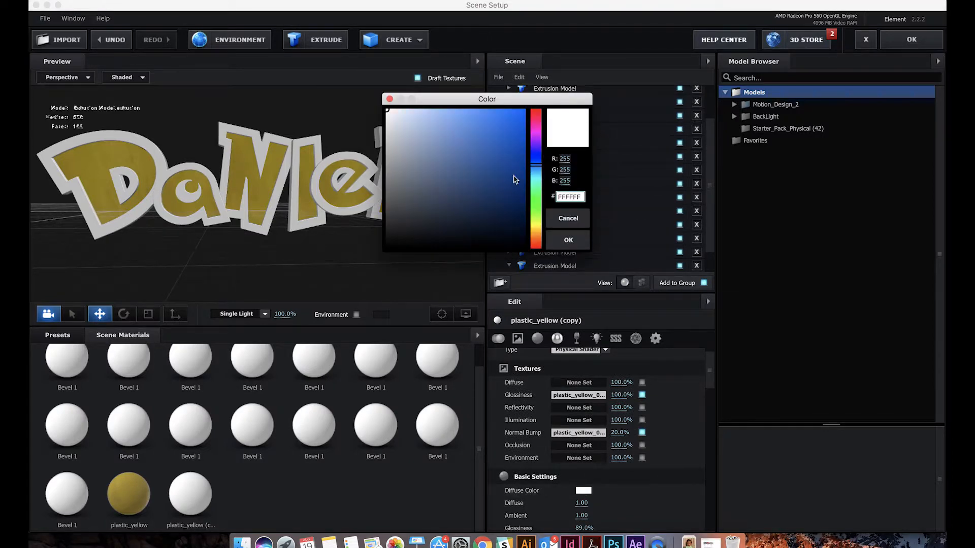
{"action": "left_click", "coordinate": [525, 158]}
{"action": "left_click", "coordinate": [518, 156]}
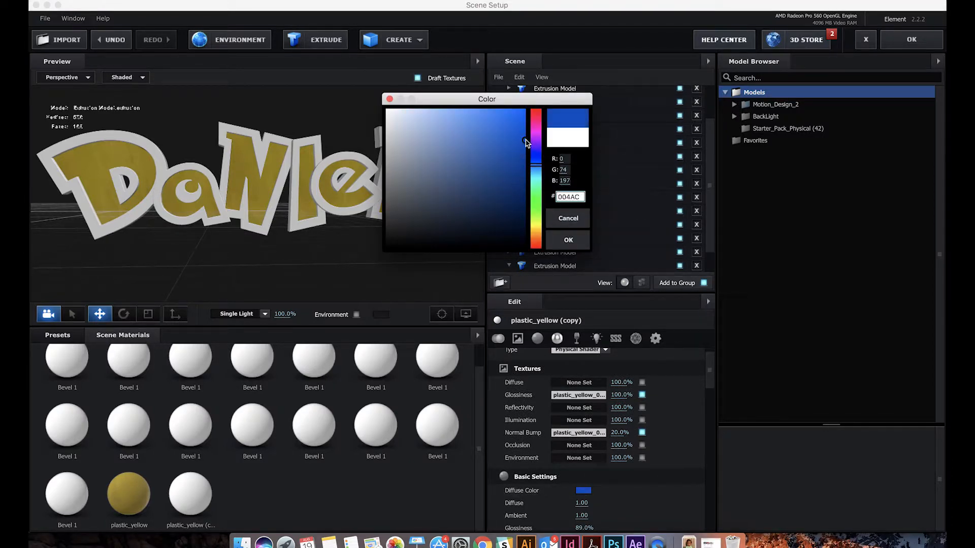
{"action": "left_click", "coordinate": [568, 239]}
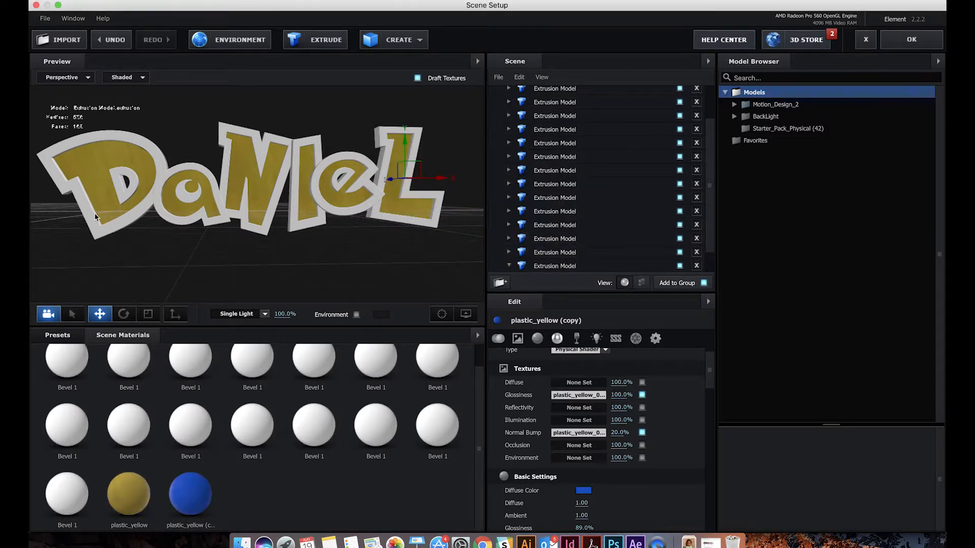
Apply the blue copied material to the outer extrusions of all six letters, including the inner holes, and check the word at an angle
{"action": "left_click_drag", "start_coordinate": [190, 493], "coordinate": [88, 229]}
{"action": "left_click_drag", "start_coordinate": [190, 496], "coordinate": [127, 198]}
{"action": "left_click_drag", "start_coordinate": [195, 495], "coordinate": [167, 222]}
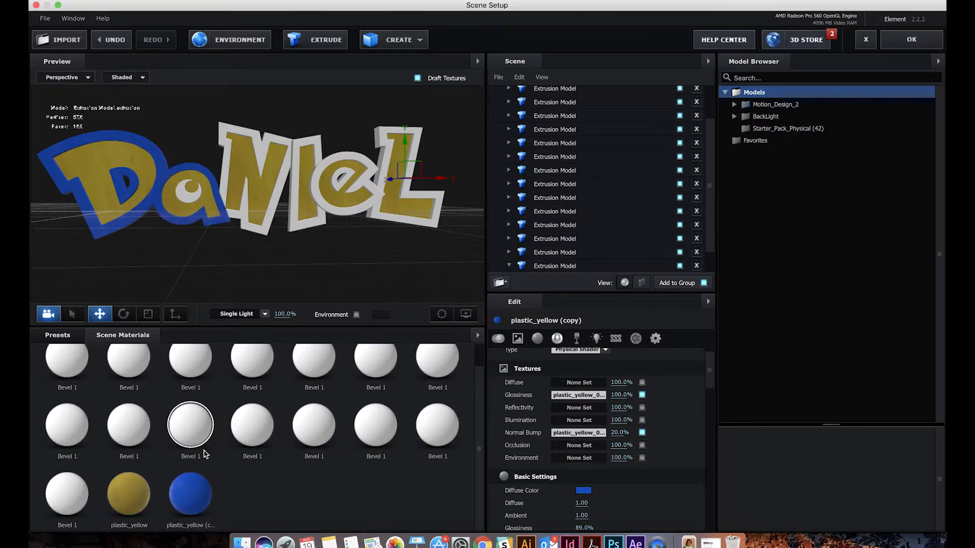
{"action": "left_click_drag", "start_coordinate": [192, 495], "coordinate": [186, 202]}
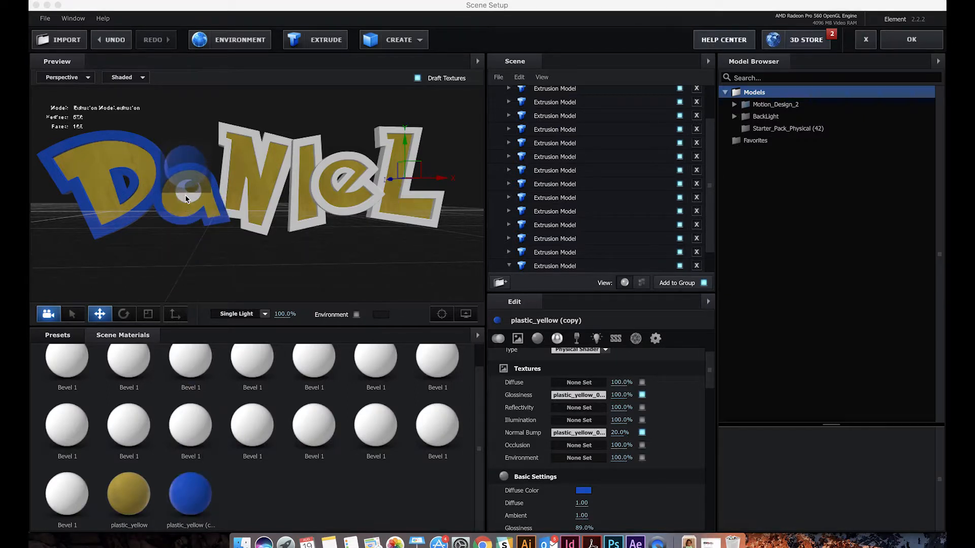
{"action": "left_click_drag", "start_coordinate": [202, 492], "coordinate": [239, 228]}
{"action": "left_click_drag", "start_coordinate": [199, 495], "coordinate": [305, 204]}
{"action": "left_click_drag", "start_coordinate": [207, 504], "coordinate": [329, 183]}
{"action": "left_click_drag", "start_coordinate": [200, 496], "coordinate": [334, 193]}
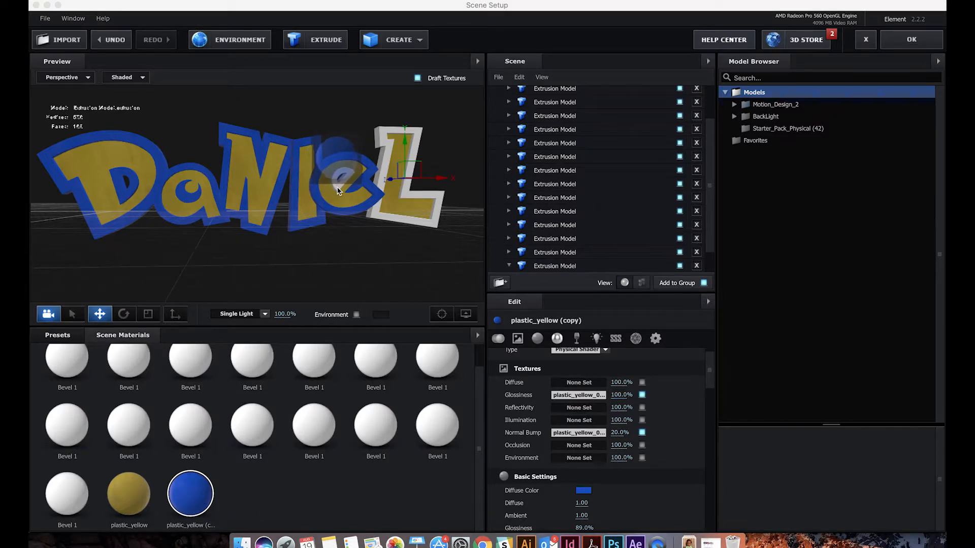
{"action": "left_click_drag", "start_coordinate": [199, 495], "coordinate": [381, 217]}
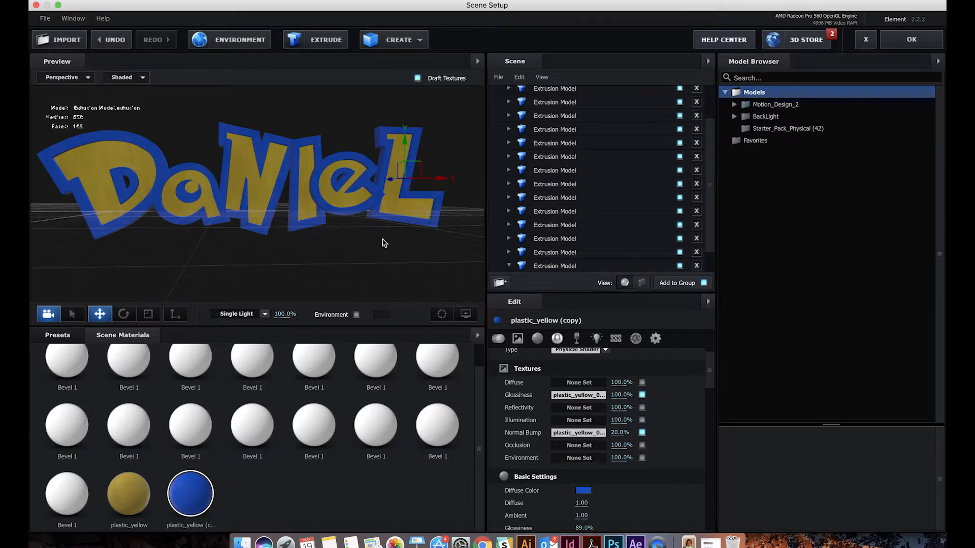
{"action": "left_click_drag", "start_coordinate": [343, 236], "coordinate": [339, 263]}
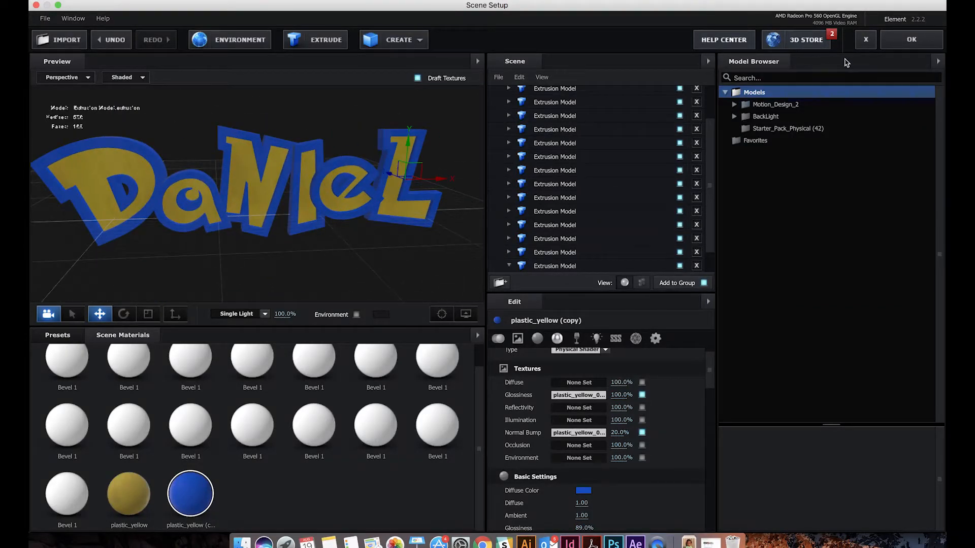
Accept the material changes in Scene Setup and resize the timeline area so all the comp's layers fit
{"action": "left_click", "coordinate": [912, 40]}
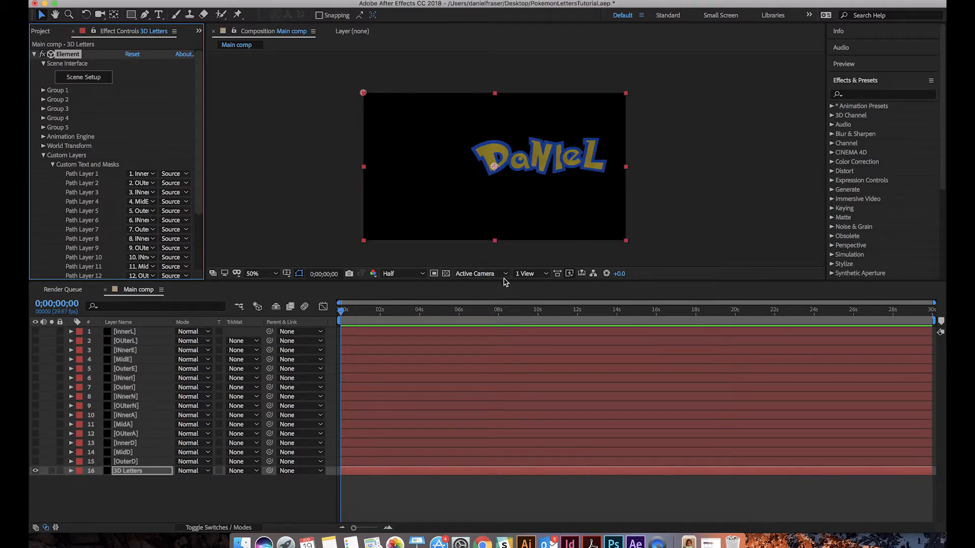
{"action": "left_click_drag", "start_coordinate": [504, 280], "coordinate": [505, 400]}
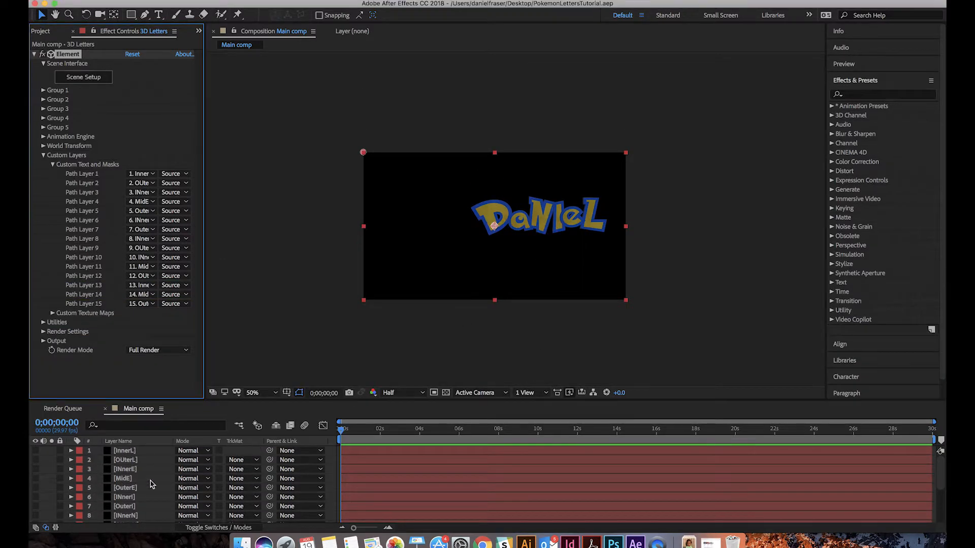
{"action": "left_click_drag", "start_coordinate": [366, 401], "coordinate": [363, 299]}
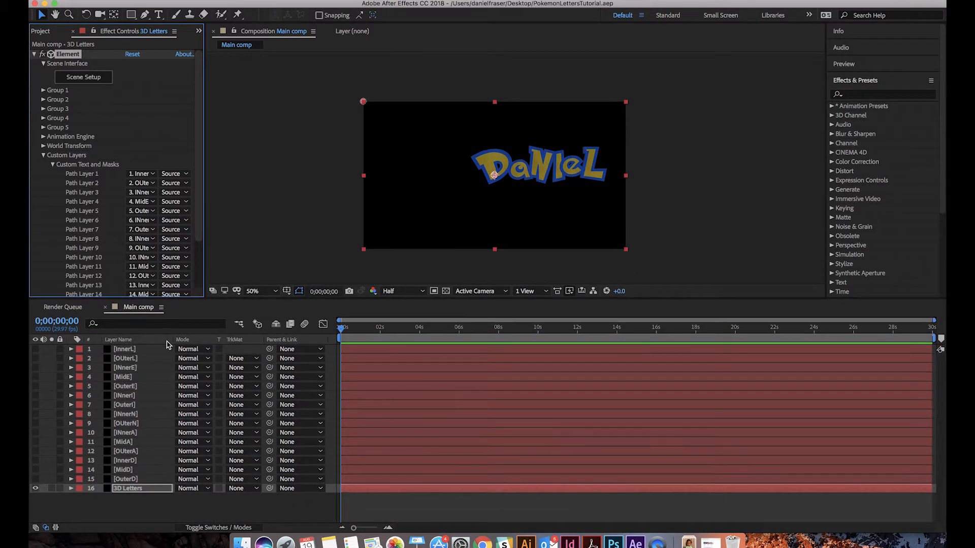
Mark the fifteen letter path layers, InnerL through OuterD, as shy and hide shy layers in the timeline
{"action": "left_click", "coordinate": [146, 349]}
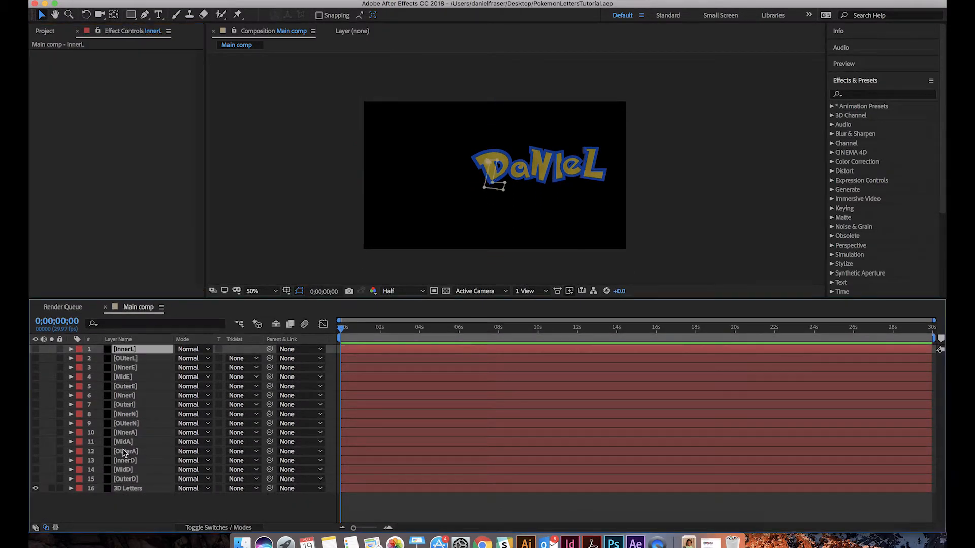
{"action": "left_click", "coordinate": [129, 480], "text": "shift"}
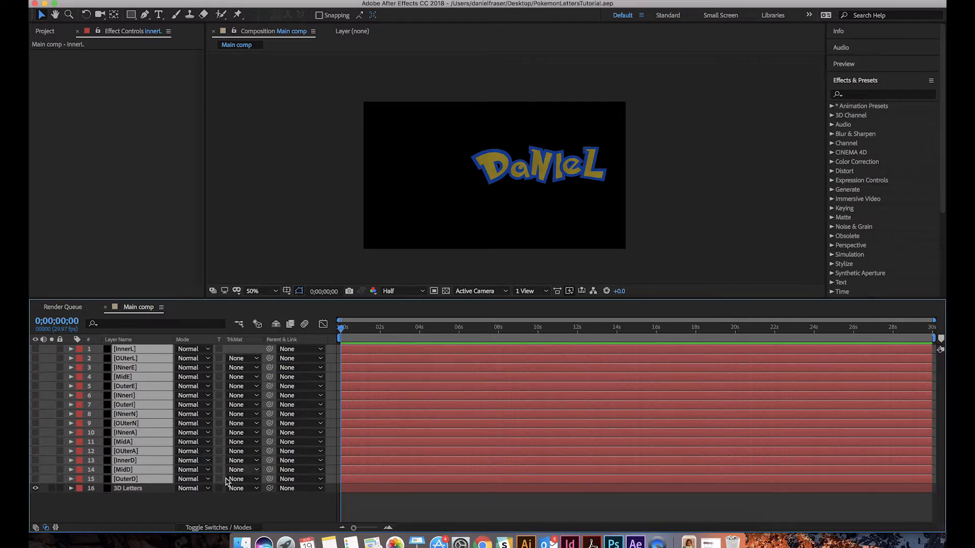
{"action": "left_click", "coordinate": [216, 529]}
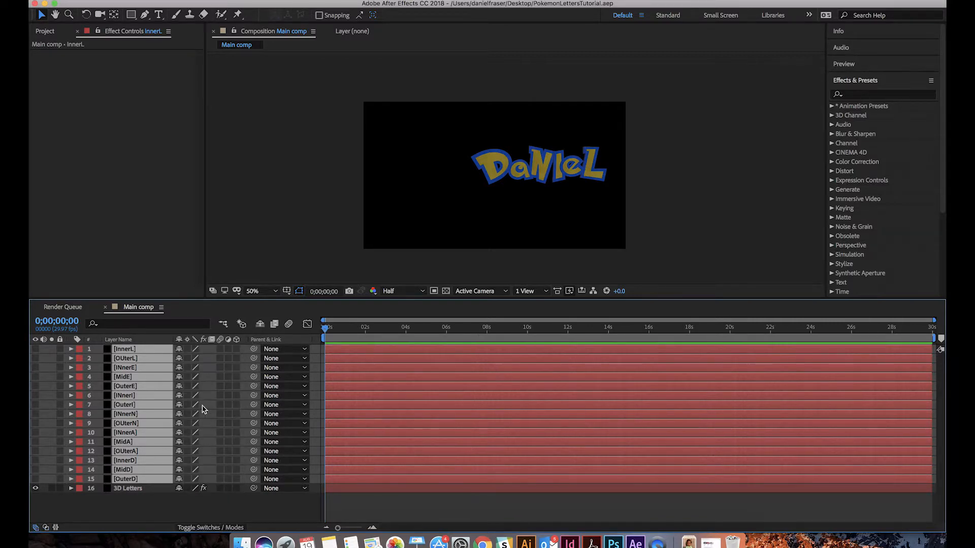
{"action": "left_click", "coordinate": [179, 351]}
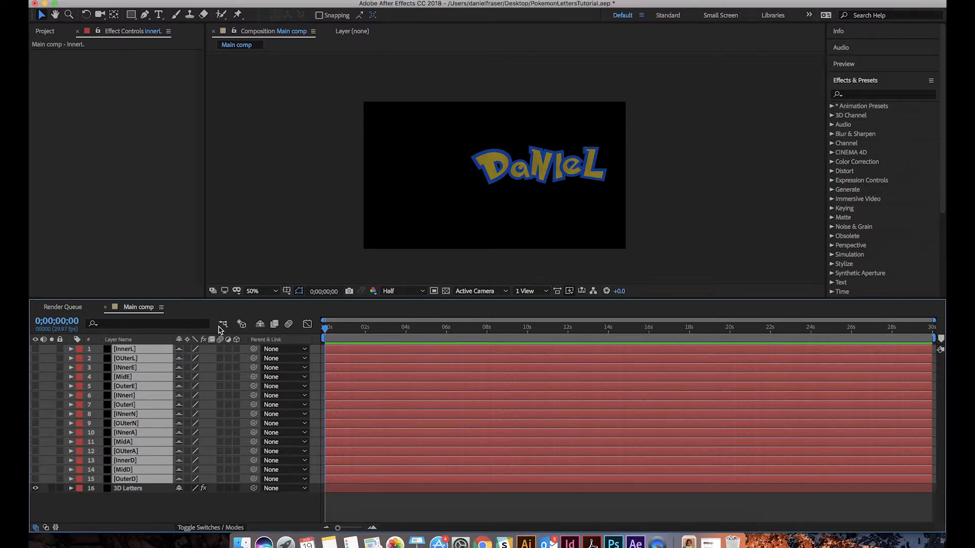
{"action": "left_click", "coordinate": [259, 326]}
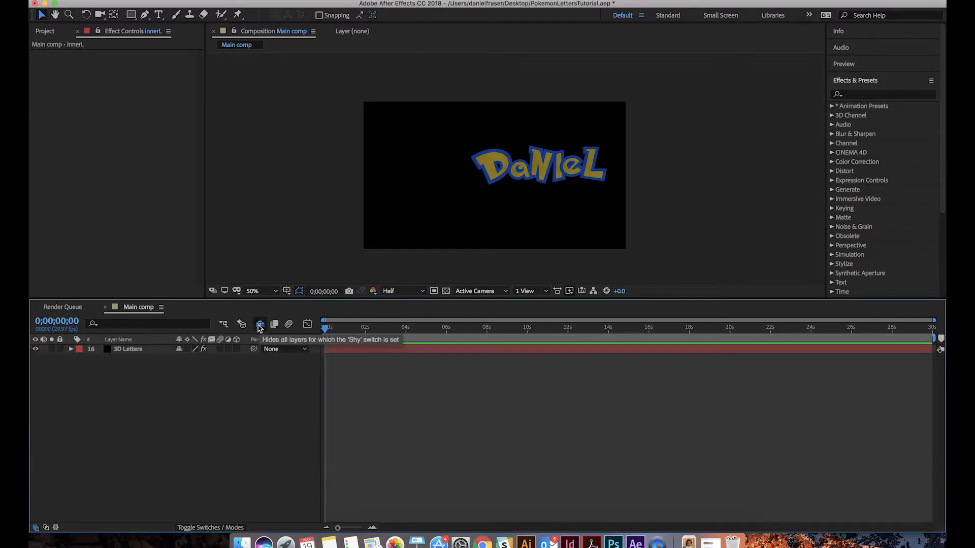
{"action": "left_click", "coordinate": [128, 350]}
{"action": "left_click", "coordinate": [154, 378]}
{"action": "left_click", "coordinate": [141, 350]}
{"action": "left_click", "coordinate": [138, 373]}
Add a new camera layer above the 3D Letters layer
{"action": "left_click", "coordinate": [142, 351]}
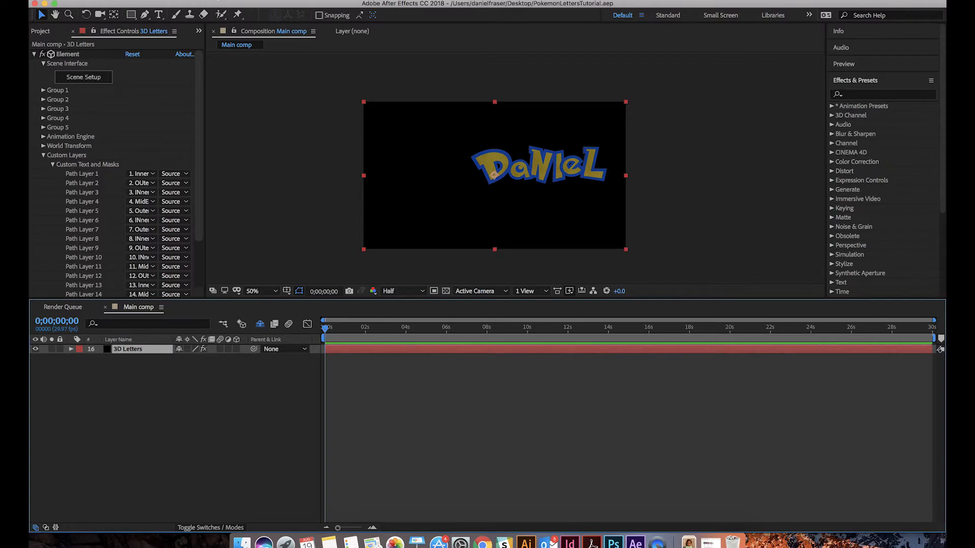
{"action": "left_click", "coordinate": [244, 1]}
{"action": "mouse_move", "coordinate": [245, 6]}
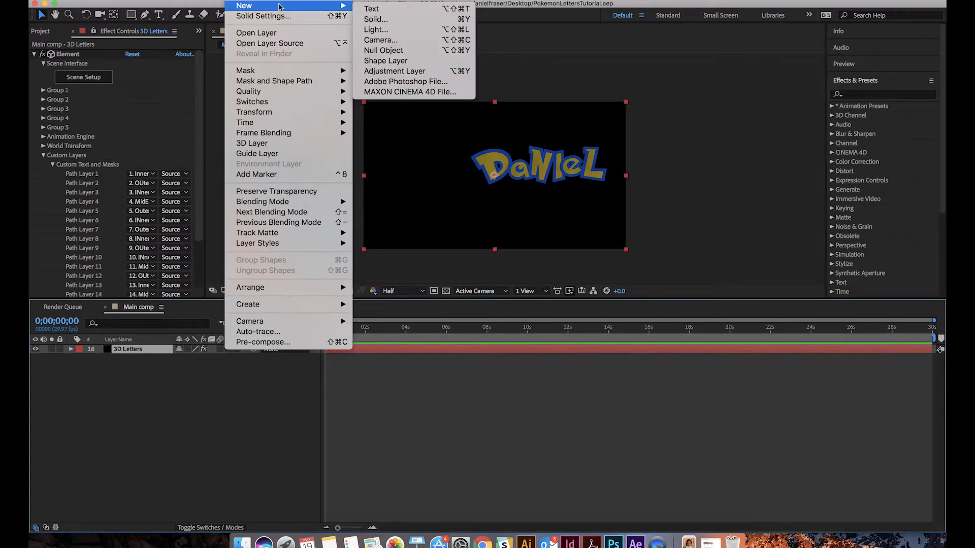
{"action": "left_click", "coordinate": [371, 41]}
{"action": "left_click", "coordinate": [651, 390]}
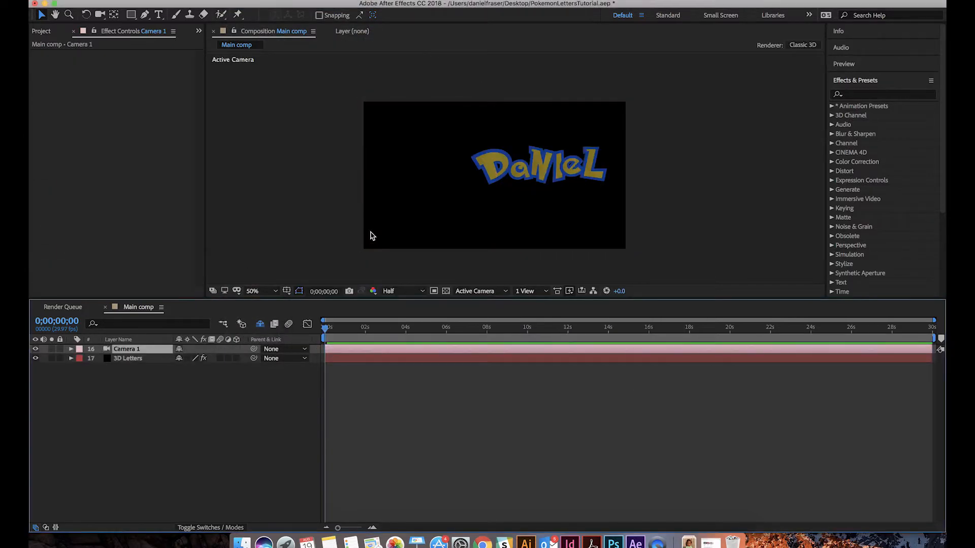
Add a null object above the camera and parent Camera 1 to it
{"action": "left_click", "coordinate": [244, 1]}
{"action": "mouse_move", "coordinate": [245, 6]}
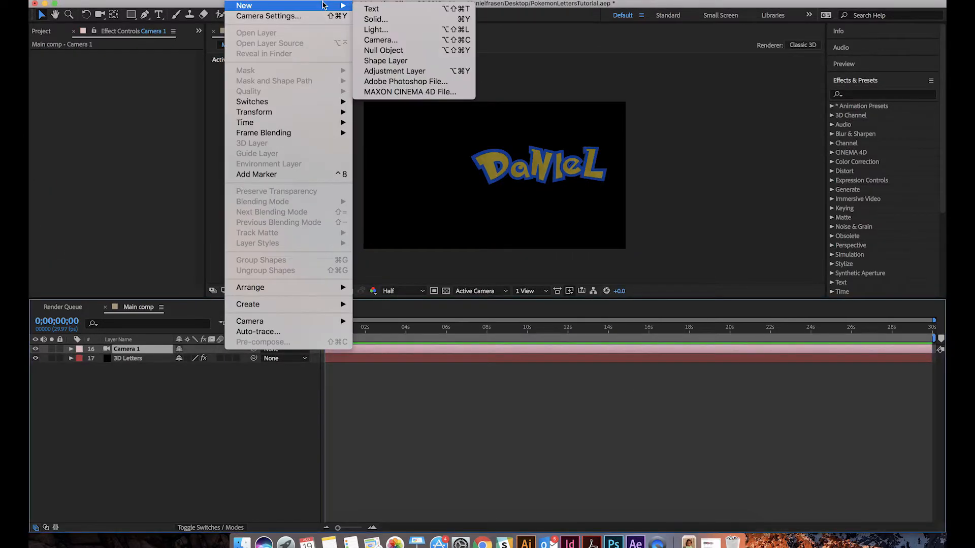
{"action": "left_click", "coordinate": [376, 51]}
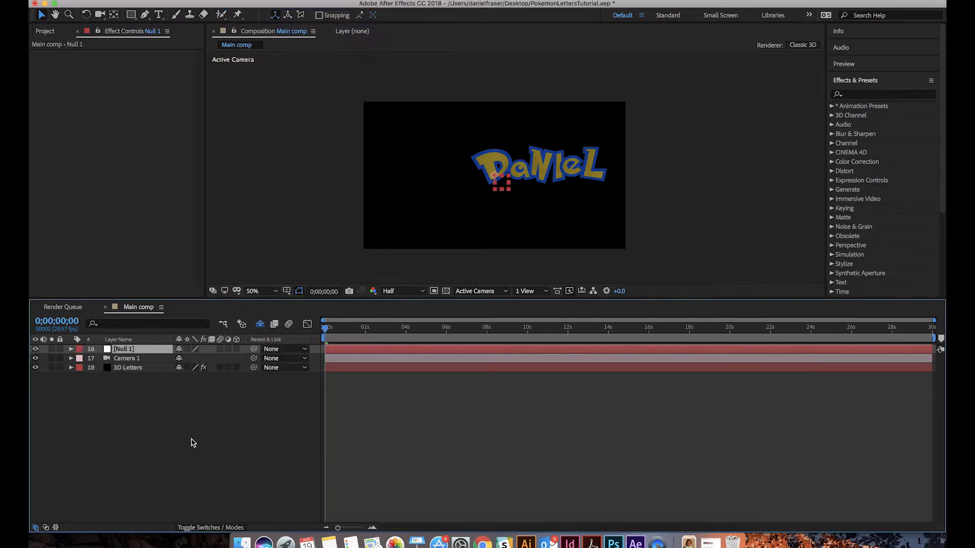
{"action": "left_click", "coordinate": [131, 360]}
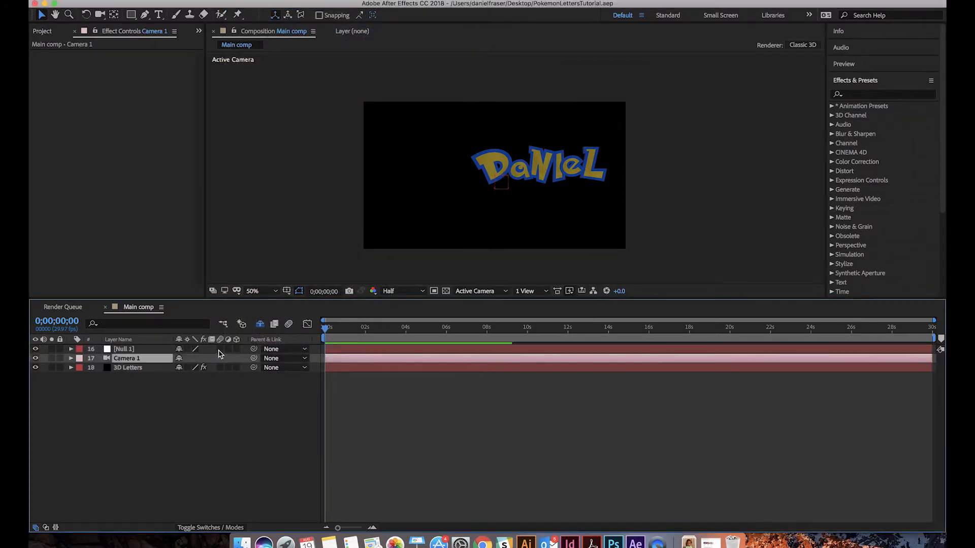
{"action": "left_click_drag", "start_coordinate": [253, 359], "coordinate": [127, 353]}
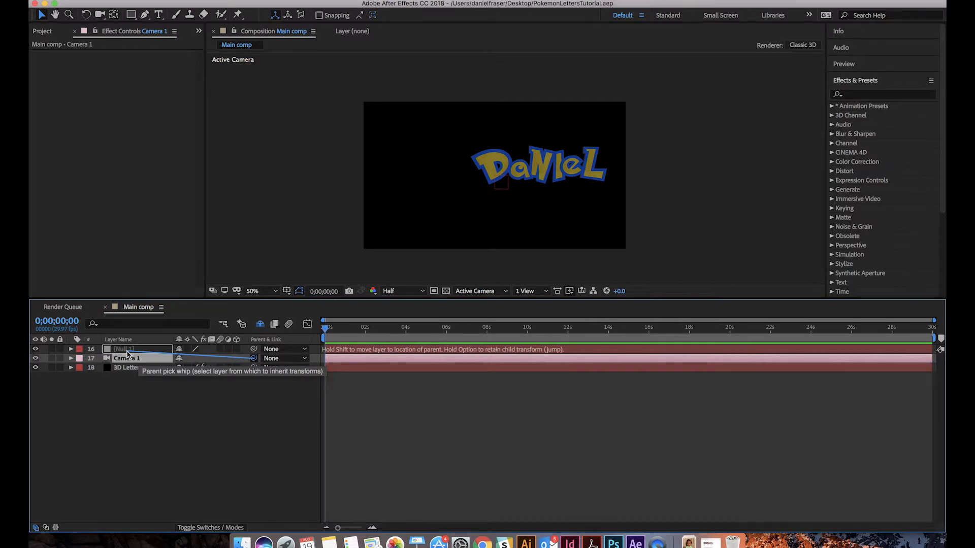
{"action": "left_click_drag", "start_coordinate": [127, 353], "coordinate": [127, 353]}
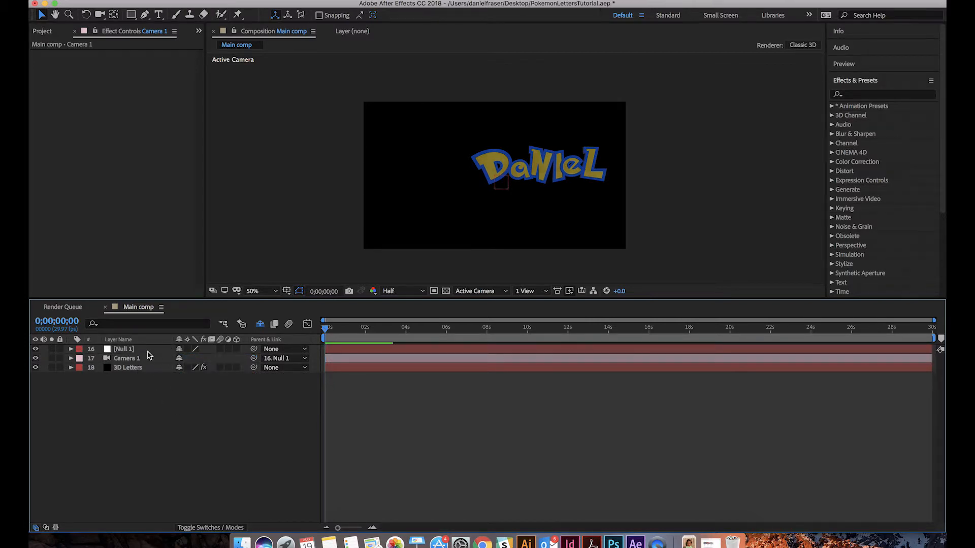
{"action": "left_click", "coordinate": [126, 349]}
{"action": "left_click", "coordinate": [136, 389]}
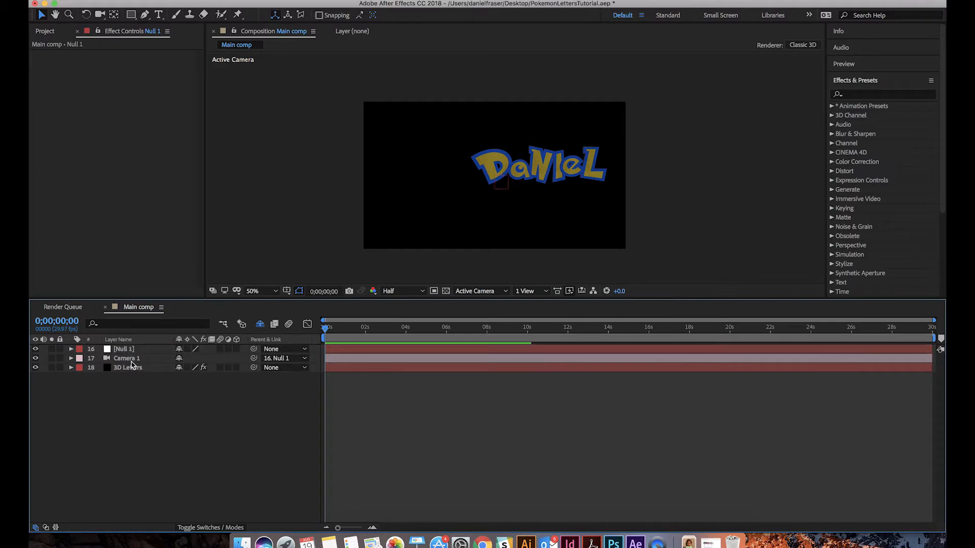
Bring Camera 1 closer to the lettering by changing its Z position to about -1916
{"action": "left_click", "coordinate": [132, 361]}
{"action": "key", "text": "p"}
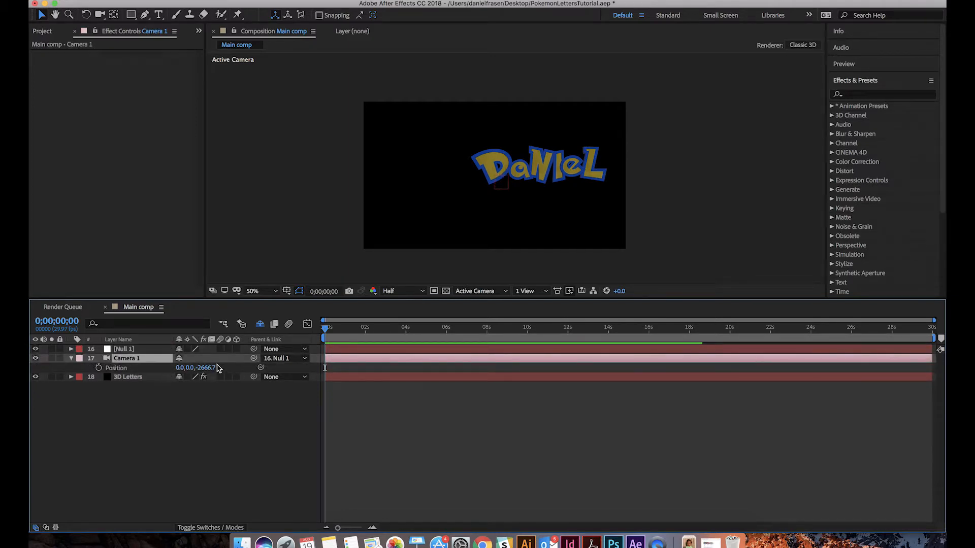
{"action": "left_click_drag", "start_coordinate": [196, 367], "coordinate": [692, 444]}
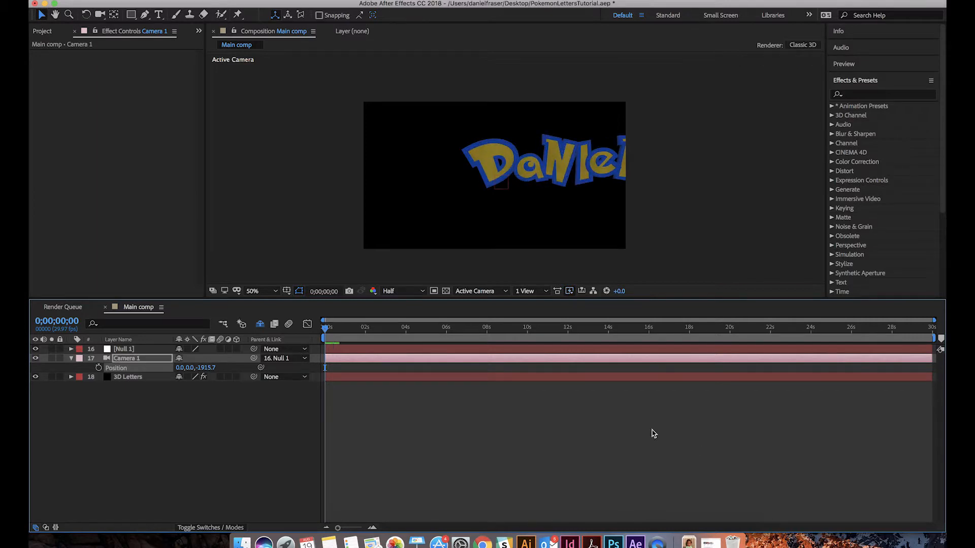
Orbit and track Camera 1 to about 600, -523, -1720 so the whole word is framed at a slight angle
{"action": "key", "text": "c"}
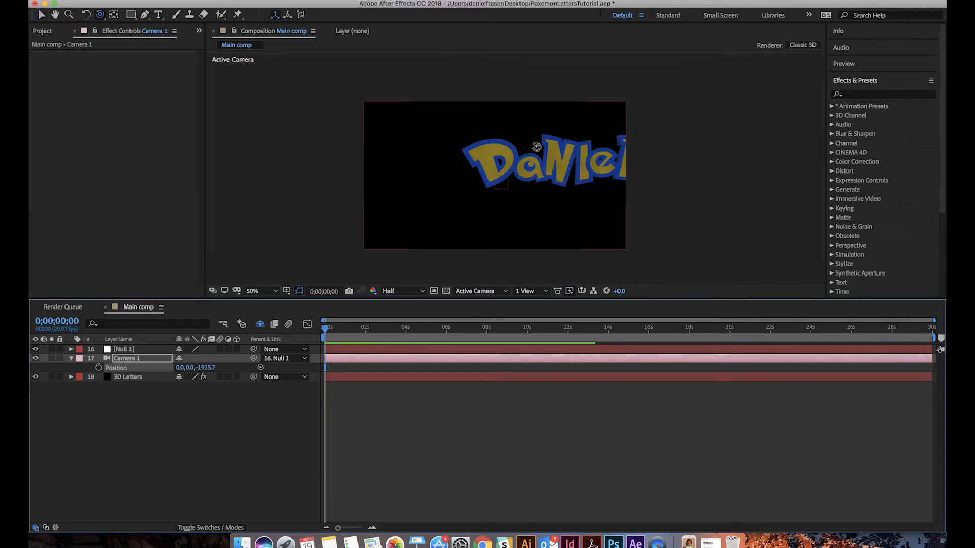
{"action": "mouse_move", "coordinate": [538, 148]}
{"action": "left_mouse_down"}
{"action": "mouse_move", "coordinate": [483, 154]}
{"action": "mouse_move", "coordinate": [536, 156]}
{"action": "left_mouse_up"}
{"action": "key", "text": "c"}
{"action": "left_click_drag", "start_coordinate": [495, 152], "coordinate": [476, 152]}
{"action": "key", "text": "c"}
{"action": "left_click_drag", "start_coordinate": [509, 195], "coordinate": [508, 193]}
{"action": "key", "text": "c"}
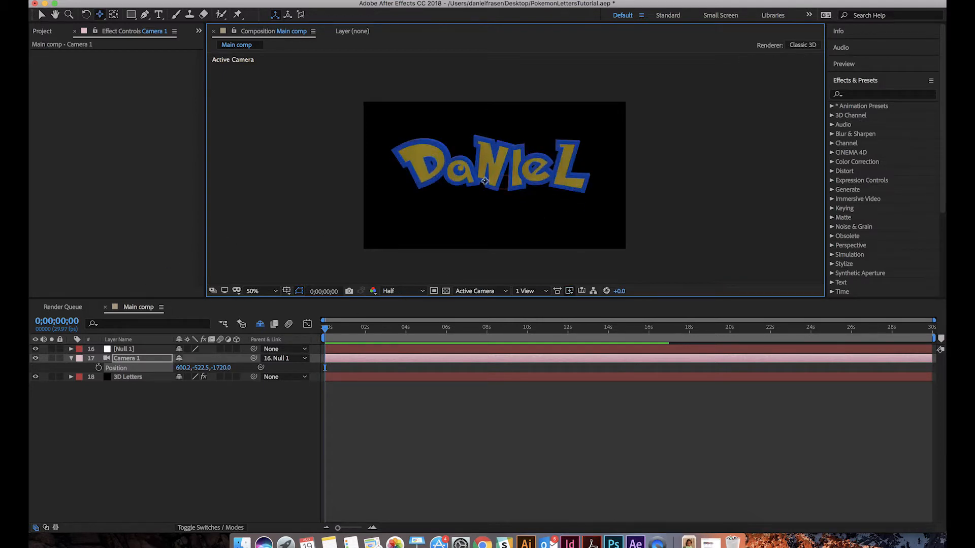
In the 3D Letters layer's Scene Setup, shift the Group Folder to X position -0.17 to centre the word on the origin, and accept
{"action": "left_click", "coordinate": [135, 377]}
{"action": "left_click", "coordinate": [96, 78]}
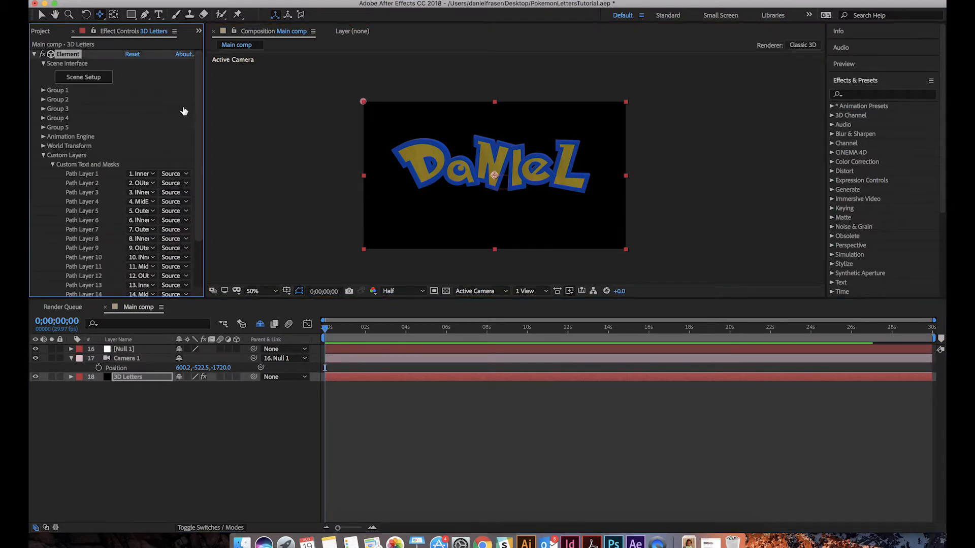
{"action": "scroll", "coordinate": [399, 191], "scroll_direction": "down", "scroll_amount": 5}
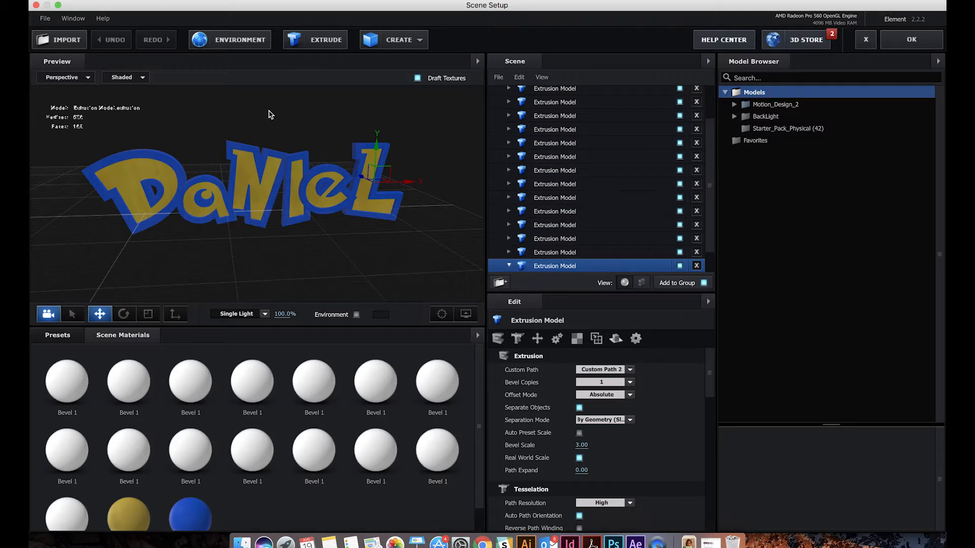
{"action": "left_click_drag", "start_coordinate": [269, 113], "coordinate": [213, 208]}
{"action": "scroll", "coordinate": [214, 209], "scroll_direction": "down", "scroll_amount": 5}
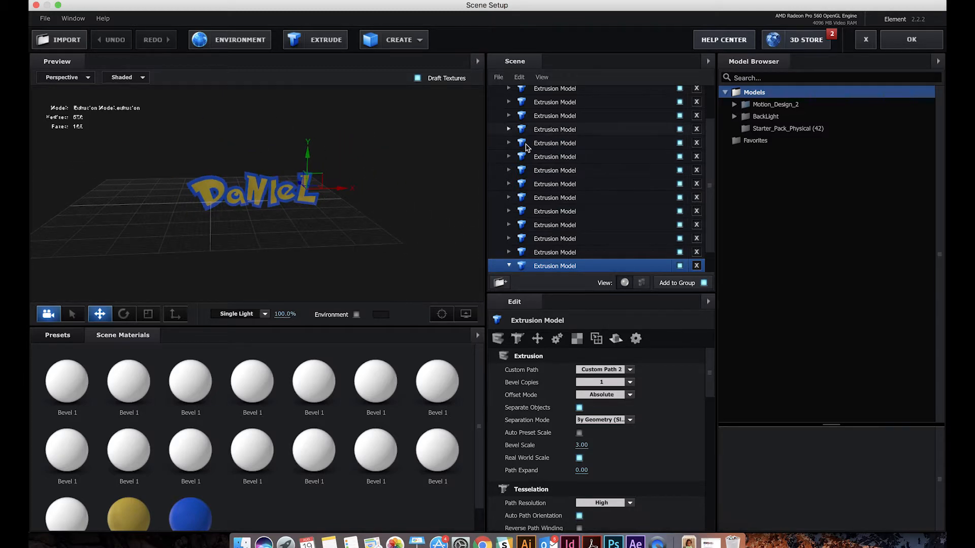
{"action": "scroll", "coordinate": [630, 147], "scroll_direction": "up", "scroll_amount": 5}
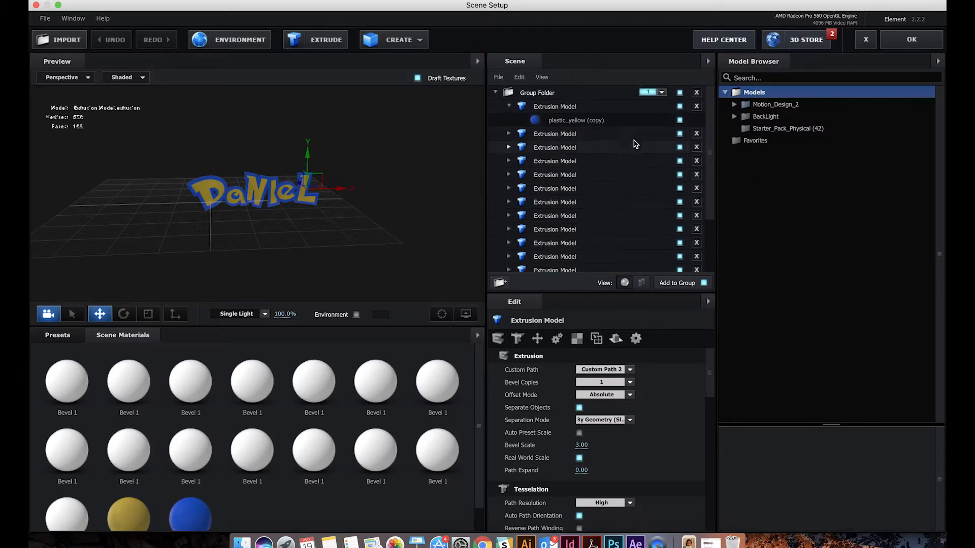
{"action": "left_click", "coordinate": [536, 93]}
{"action": "left_click_drag", "start_coordinate": [283, 206], "coordinate": [235, 205]}
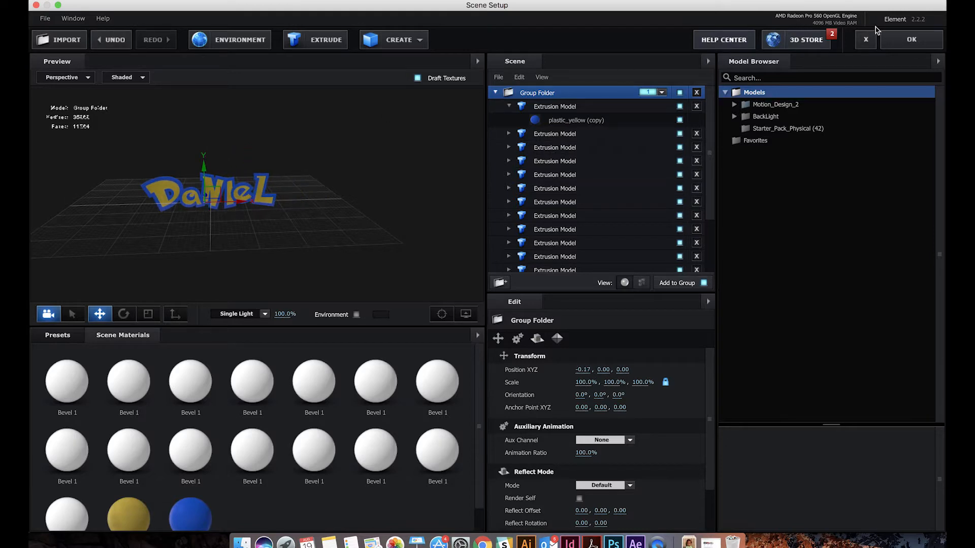
{"action": "left_click", "coordinate": [911, 39]}
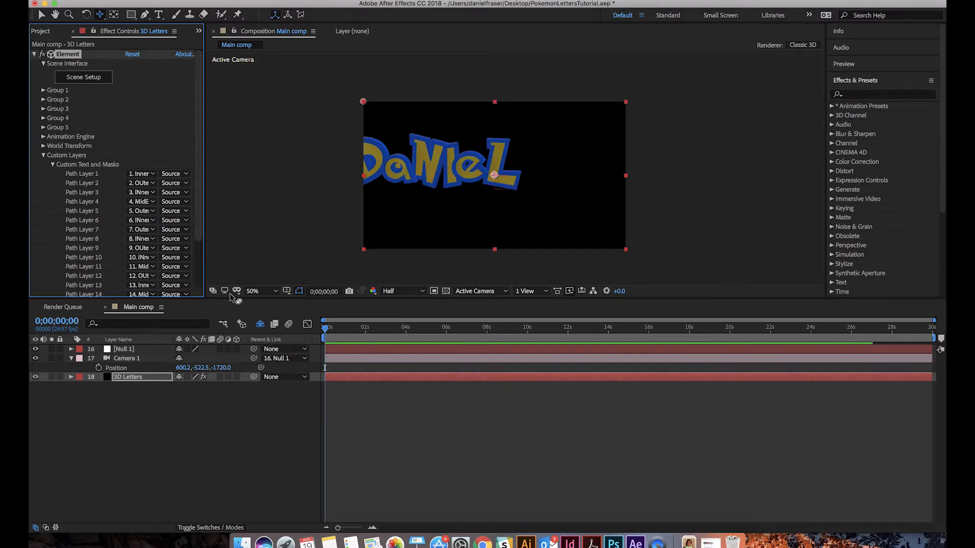
Track the camera to about 243, -564, -1758 so the shifted lettering is centred in the frame
{"action": "key", "text": "c"}
{"action": "key", "text": "c"}
{"action": "left_click_drag", "start_coordinate": [462, 176], "coordinate": [522, 185]}
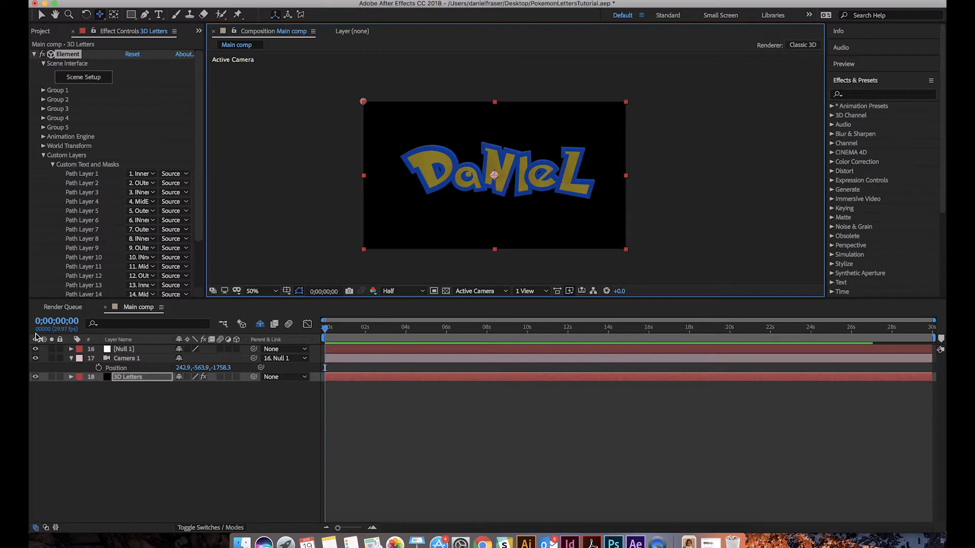
Try shifting Null 1's position and undo the shift
{"action": "left_click", "coordinate": [117, 350]}
{"action": "key", "text": "p"}
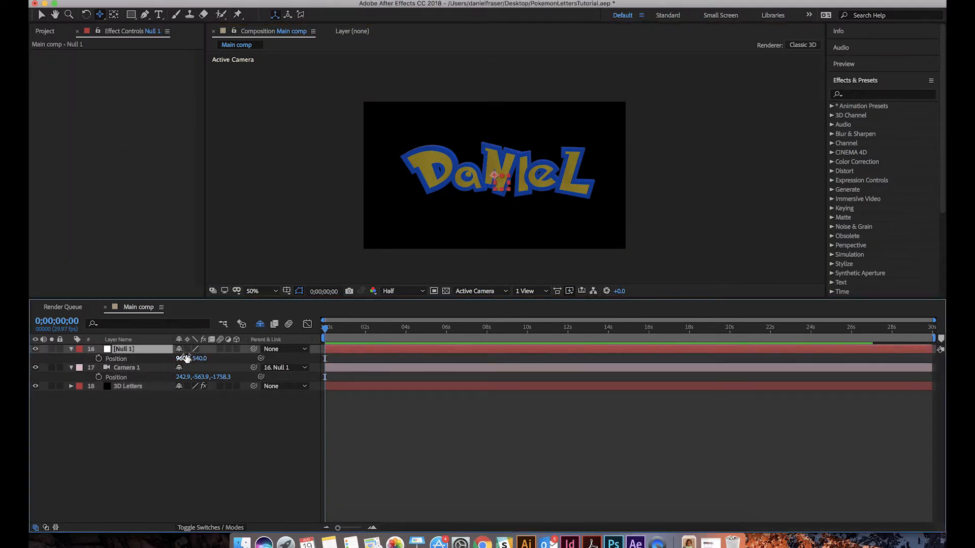
{"action": "left_click_drag", "start_coordinate": [196, 354], "coordinate": [233, 358]}
{"action": "key", "text": "super+z"}
{"action": "left_click", "coordinate": [210, 456]}
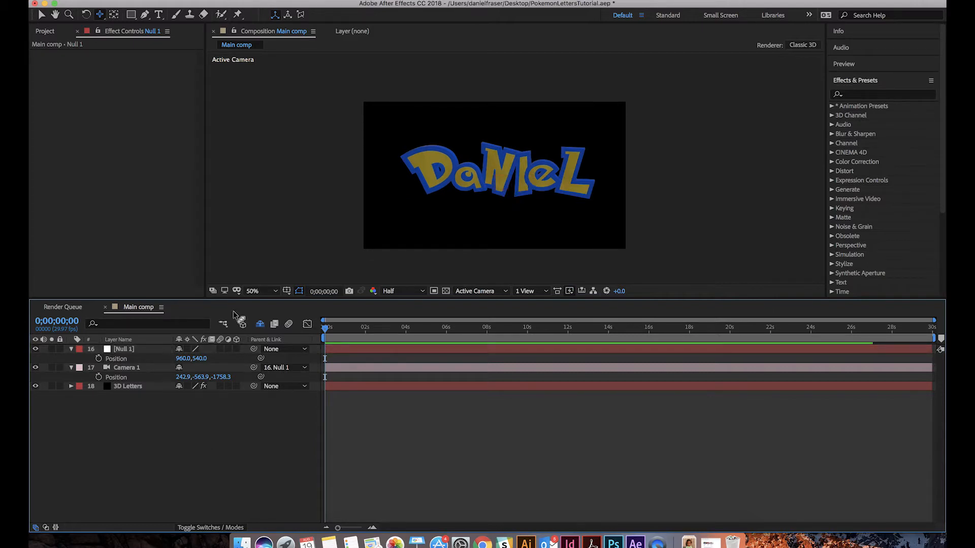
Save the project and enlarge the composition view at 100% magnification with the whole word in sight
{"action": "key", "text": "z"}
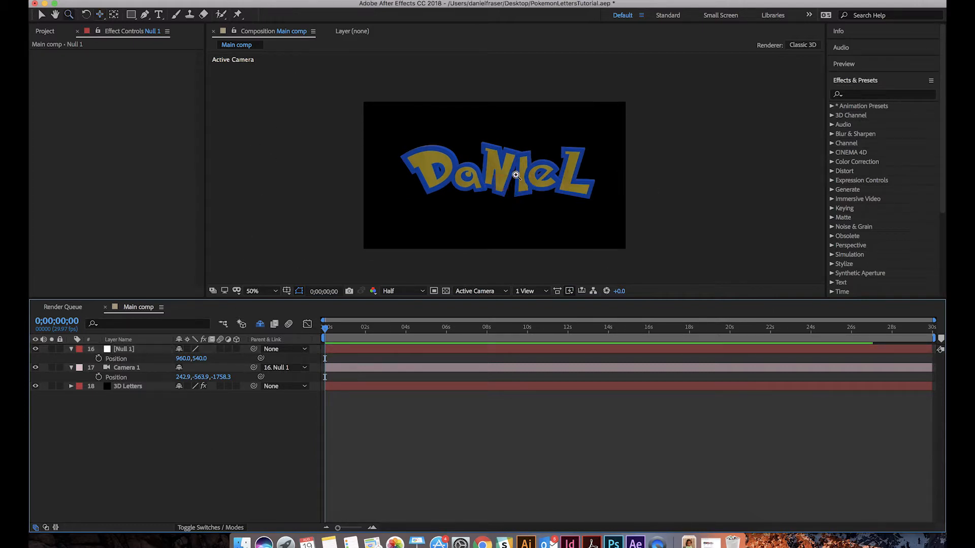
{"action": "left_click", "coordinate": [588, 172]}
{"action": "left_click", "coordinate": [575, 182], "text": "alt"}
{"action": "key", "text": "super+s"}
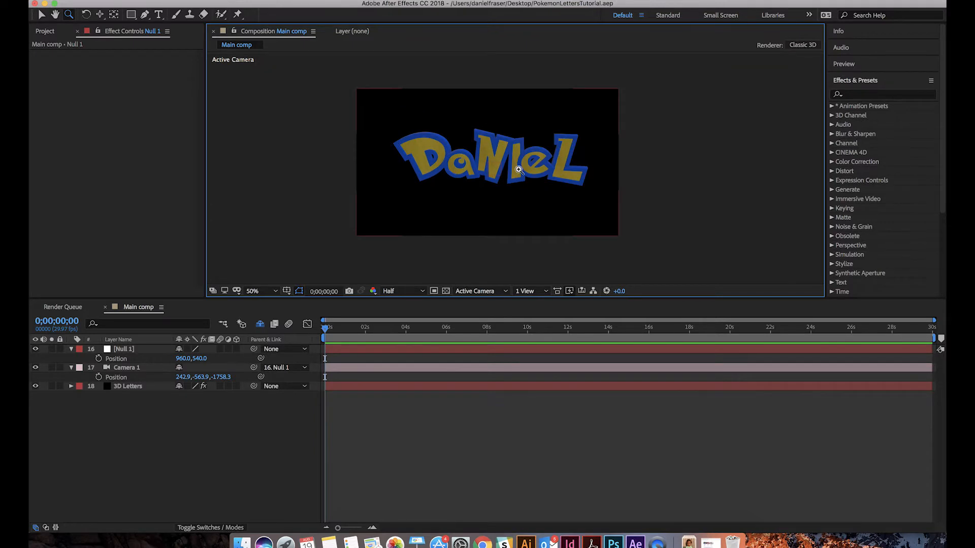
{"action": "left_click", "coordinate": [500, 170]}
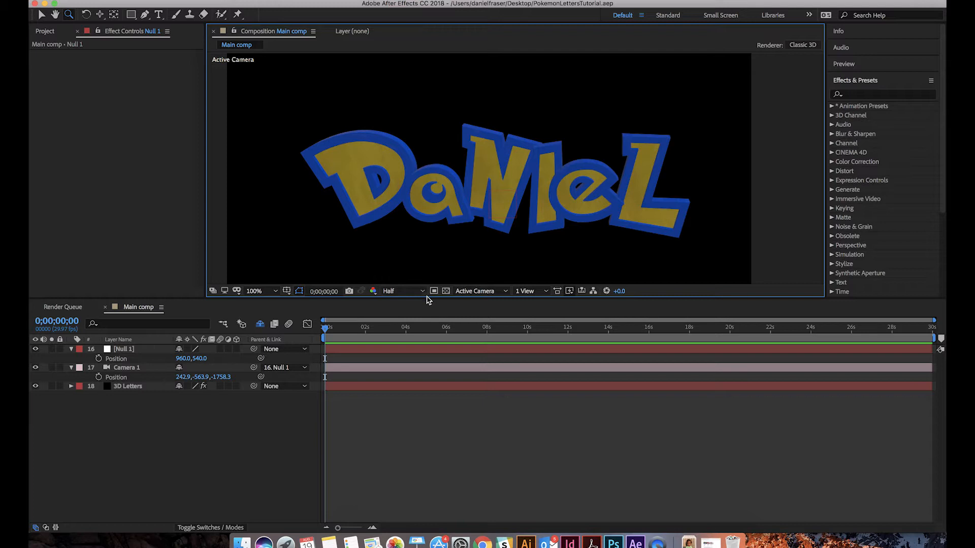
{"action": "left_click_drag", "start_coordinate": [427, 300], "coordinate": [428, 401]}
{"action": "key", "text": "space"}
{"action": "left_click_drag", "start_coordinate": [431, 331], "coordinate": [433, 311]}
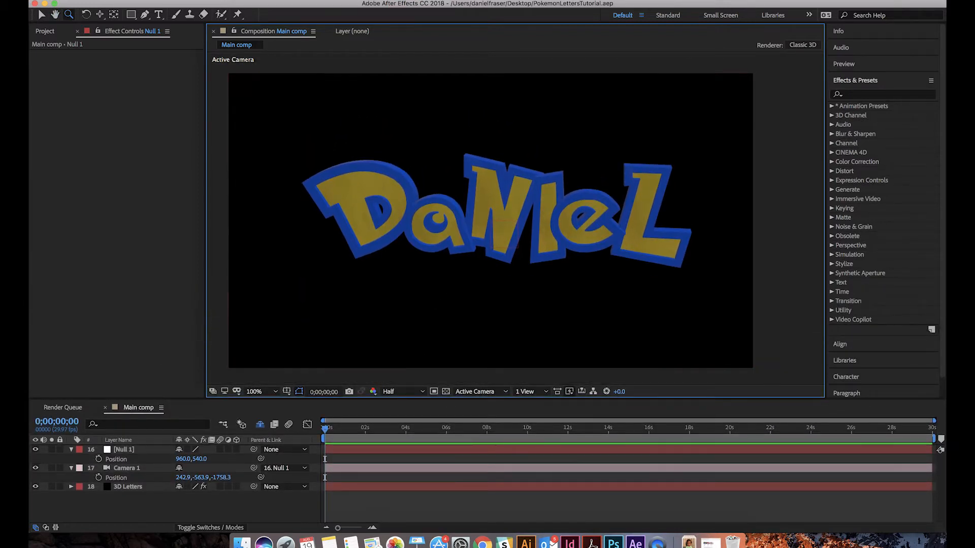
Add a new light of type Spot with Casts Shadows enabled
{"action": "left_click", "coordinate": [241, 0]}
{"action": "mouse_move", "coordinate": [274, 6]}
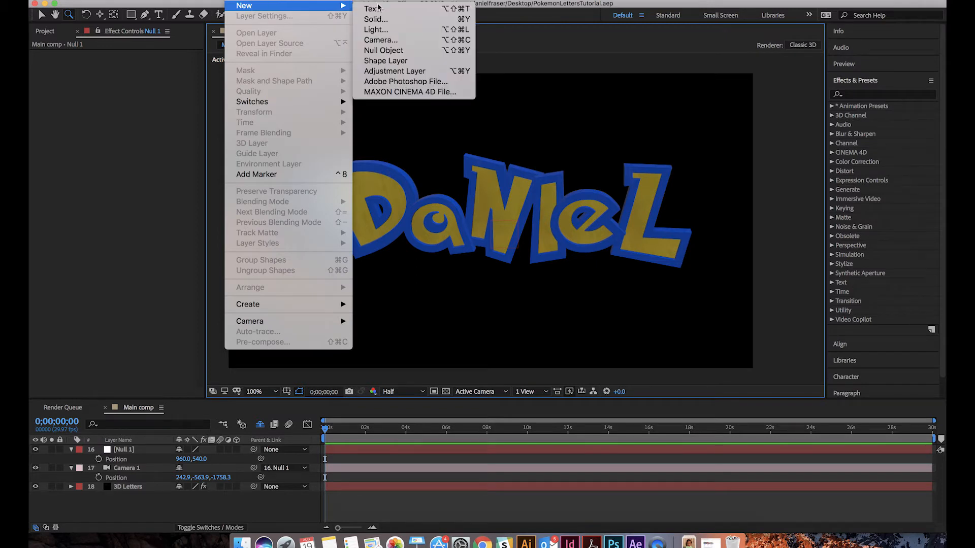
{"action": "left_click", "coordinate": [376, 30]}
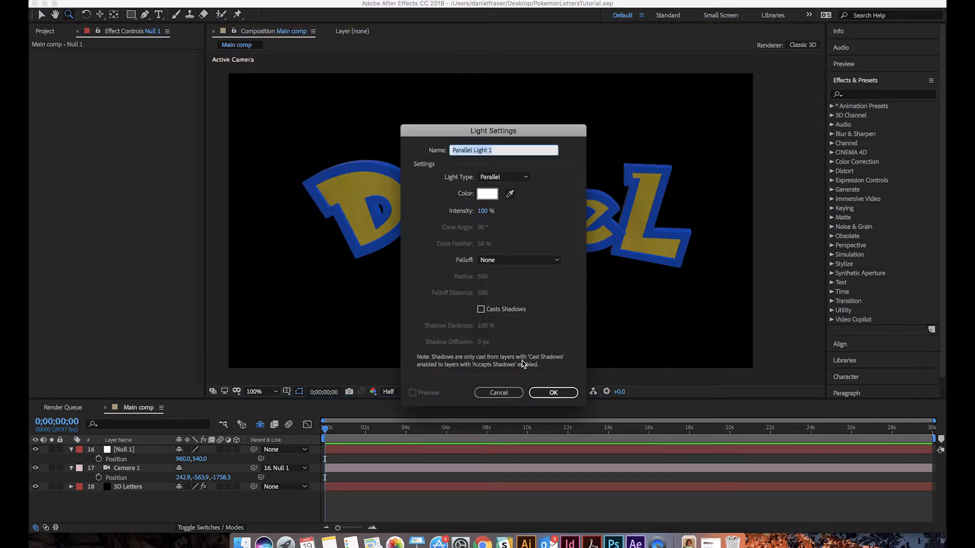
{"action": "left_click", "coordinate": [489, 176]}
{"action": "left_click", "coordinate": [493, 201]}
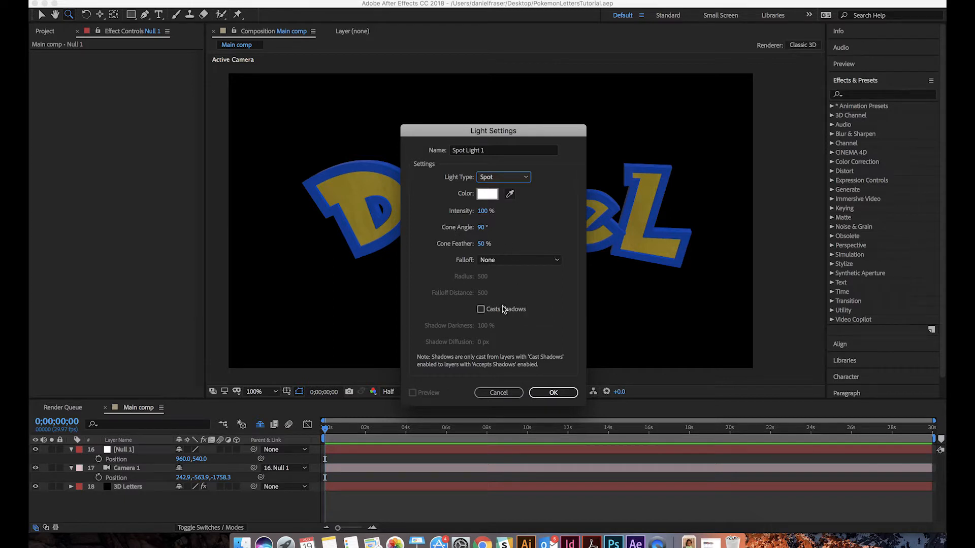
{"action": "left_click", "coordinate": [558, 397]}
{"action": "left_click", "coordinate": [481, 309]}
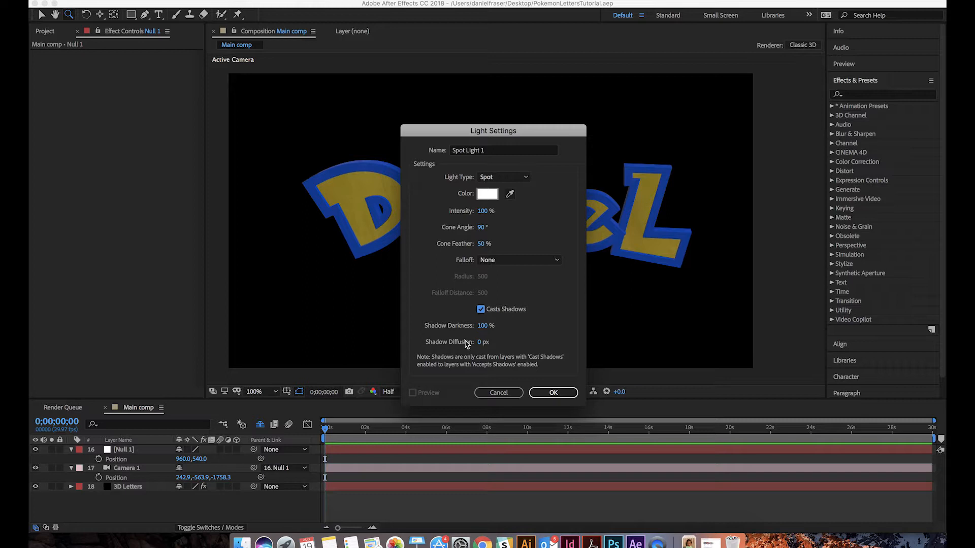
{"action": "left_click", "coordinate": [483, 326]}
{"action": "left_click", "coordinate": [553, 393]}
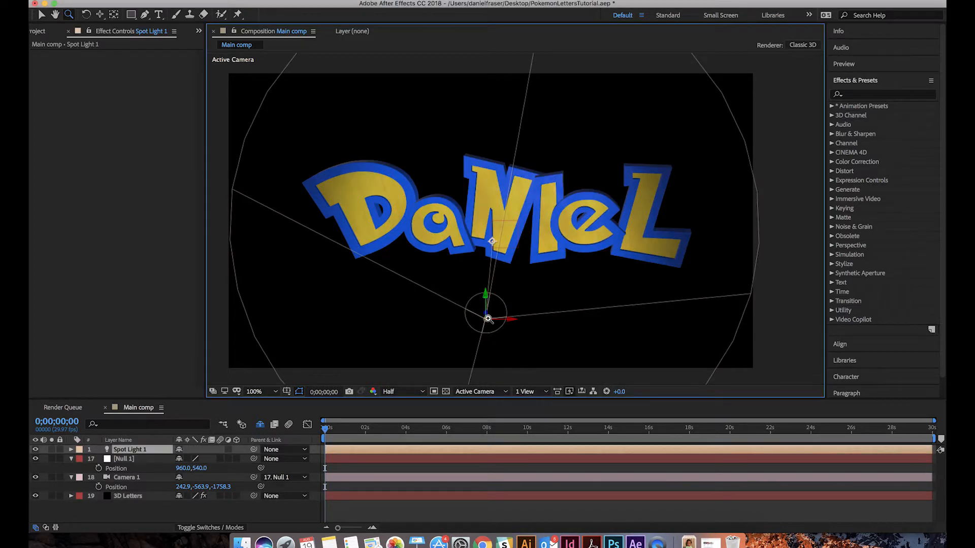
Move Spot Light 1 above the middle of the word and aim its point of interest at the letter N
{"action": "left_click", "coordinate": [466, 221], "text": "alt"}
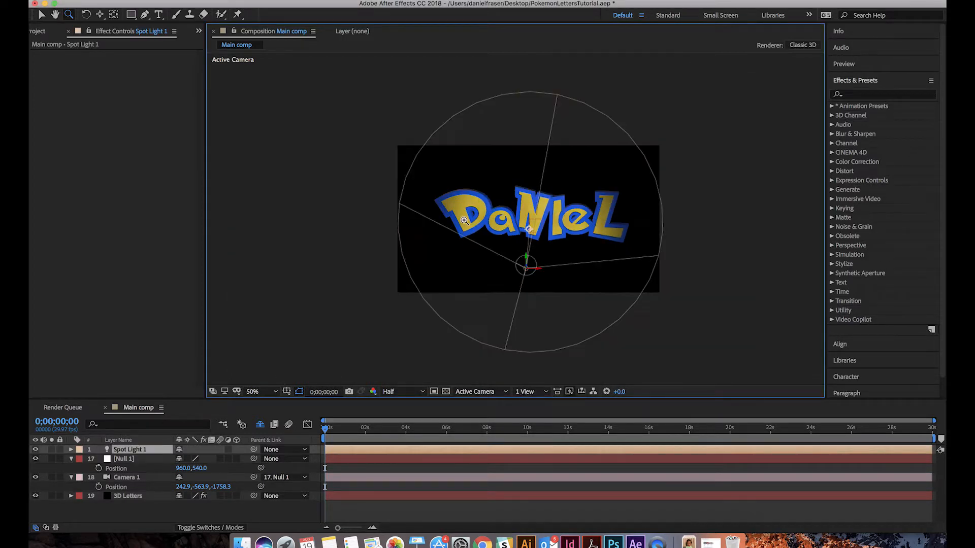
{"action": "left_click", "coordinate": [546, 212]}
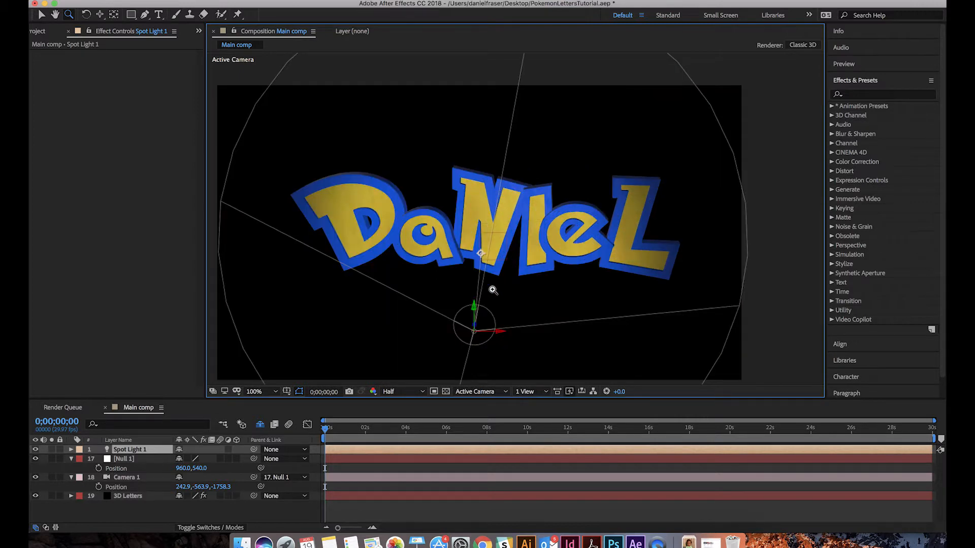
{"action": "key", "text": "v"}
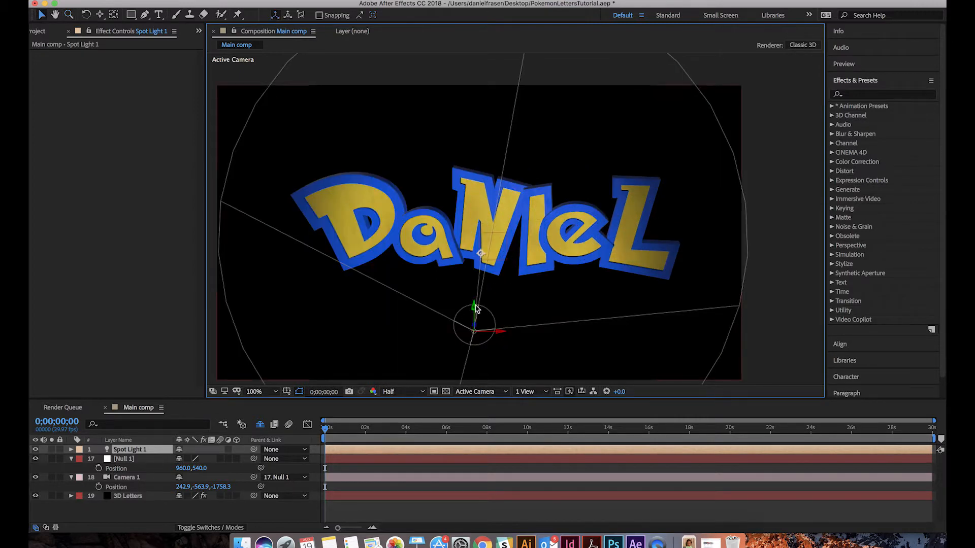
{"action": "left_click_drag", "start_coordinate": [476, 307], "coordinate": [475, 57]}
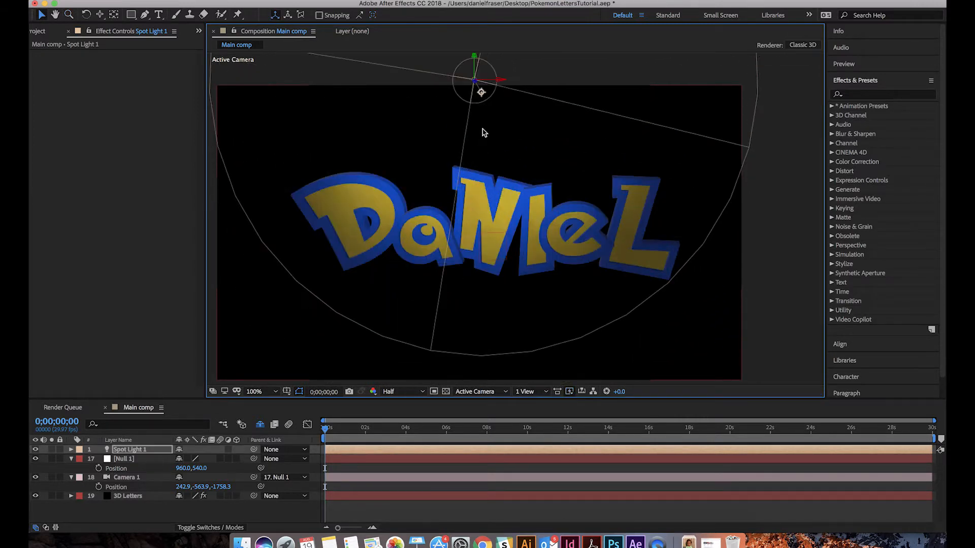
{"action": "left_click_drag", "start_coordinate": [482, 94], "coordinate": [460, 207]}
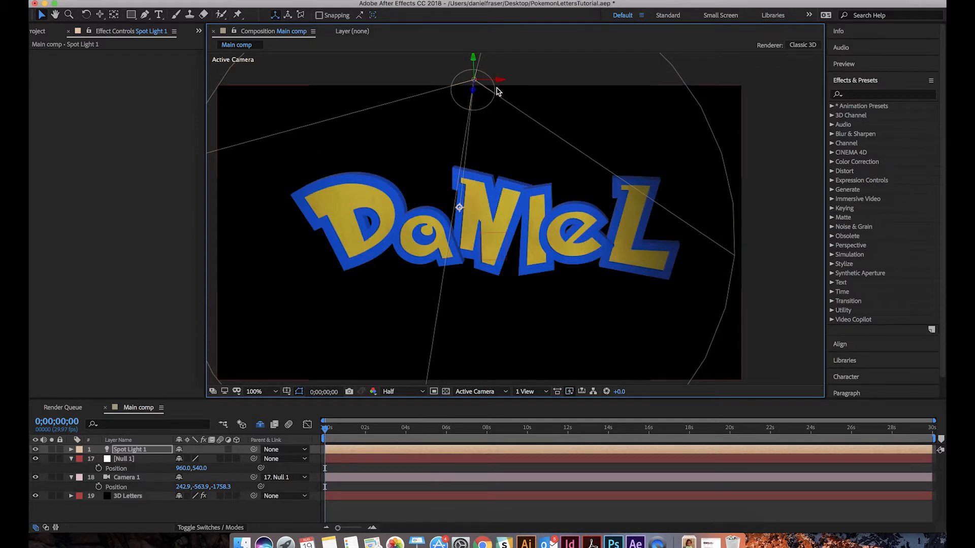
{"action": "left_click", "coordinate": [502, 85]}
{"action": "left_click", "coordinate": [475, 86]}
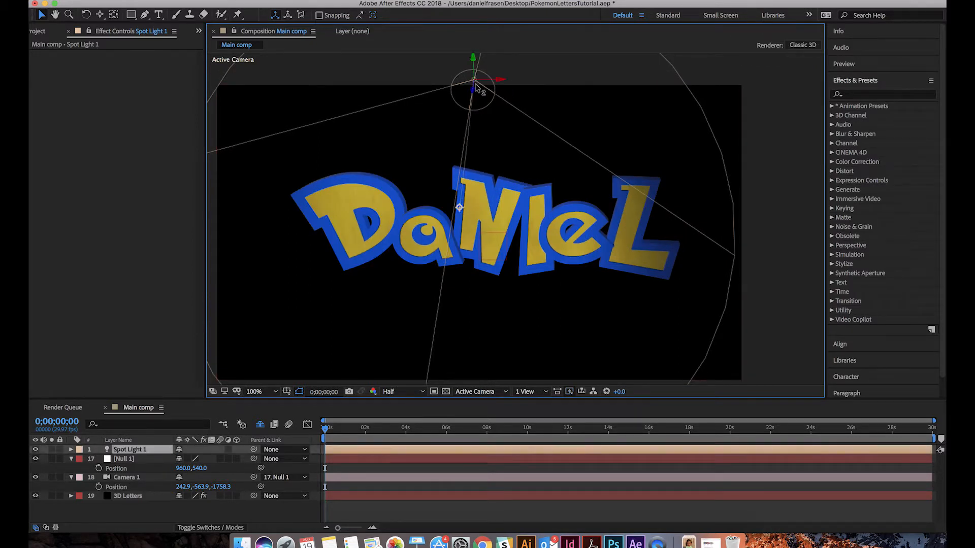
{"action": "key", "text": "Return"}
{"action": "left_click_drag", "start_coordinate": [521, 84], "coordinate": [544, 83]}
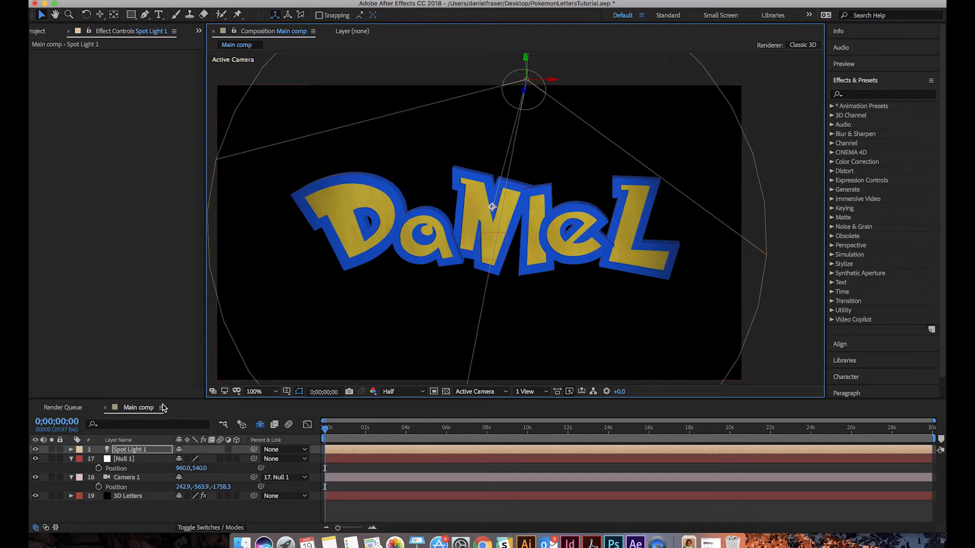
Enable Shadows in the Element render settings of the 3D Letters layer
{"action": "left_click", "coordinate": [122, 498]}
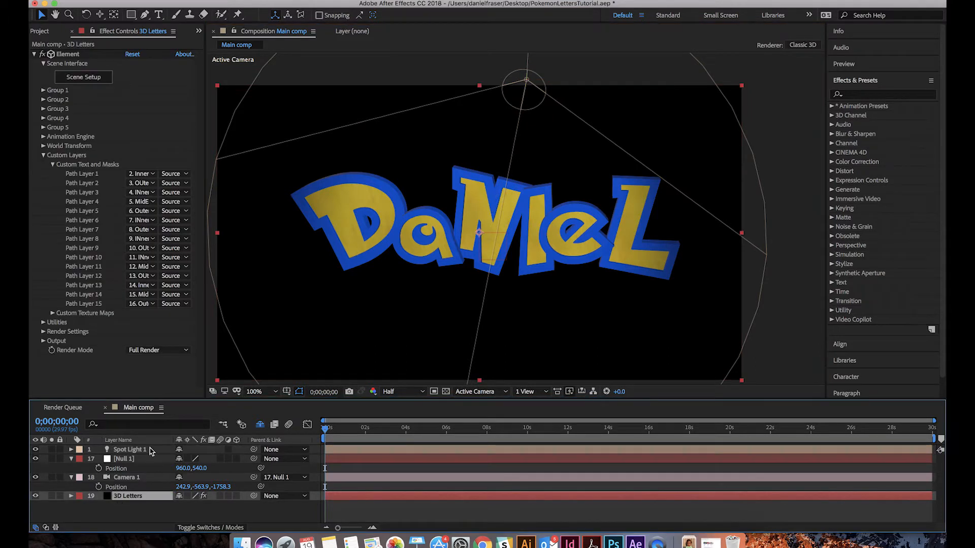
{"action": "left_click", "coordinate": [43, 331]}
{"action": "scroll", "coordinate": [61, 325], "scroll_direction": "down", "scroll_amount": 5}
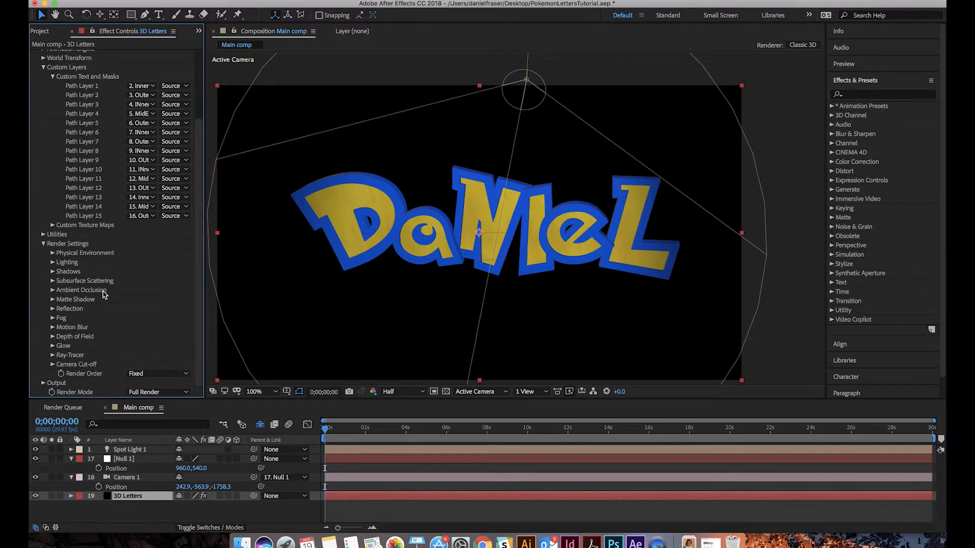
{"action": "left_click", "coordinate": [52, 273]}
{"action": "left_click", "coordinate": [129, 281]}
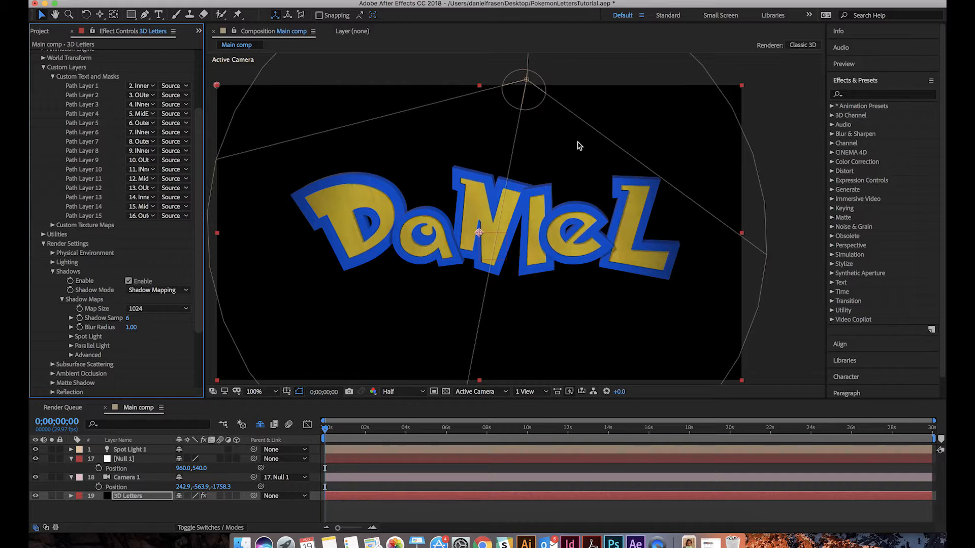
Enable Ambient Occlusion in the Element render settings of the 3D Letters layer
{"action": "scroll", "coordinate": [52, 369], "scroll_direction": "down", "scroll_amount": 1}
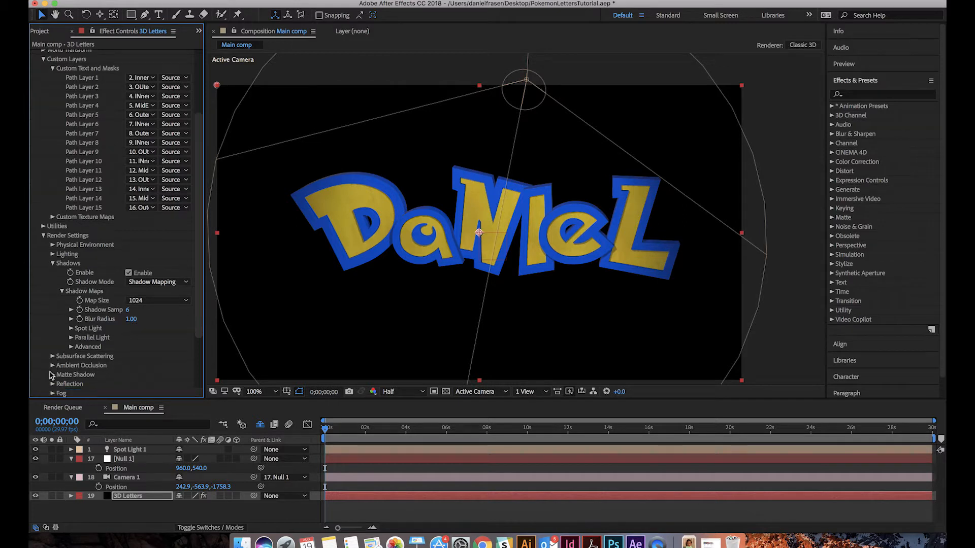
{"action": "left_click", "coordinate": [53, 366]}
{"action": "scroll", "coordinate": [61, 368], "scroll_direction": "down", "scroll_amount": 5}
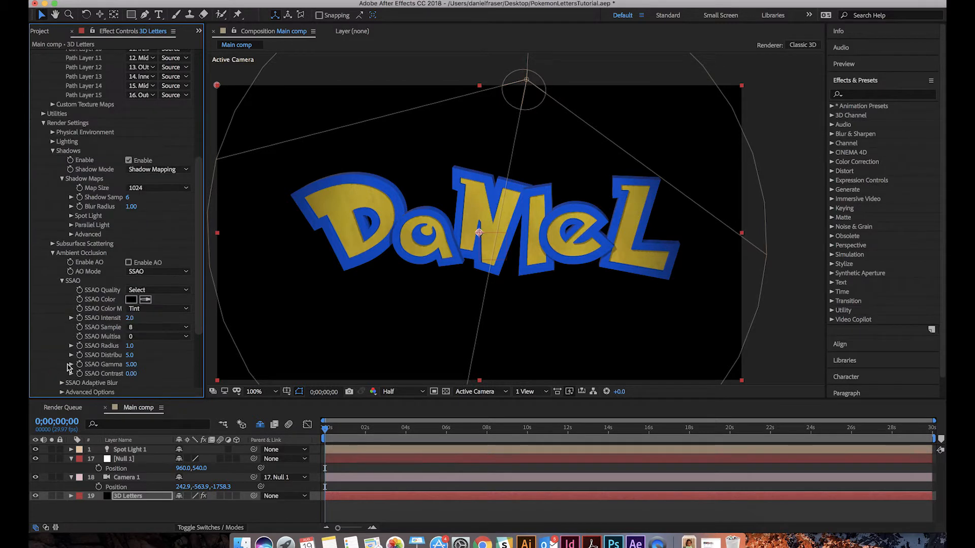
{"action": "left_click", "coordinate": [128, 263]}
{"action": "left_click", "coordinate": [128, 262]}
Reposition Spot Light 1 high above the lettering, at about 1249.5, -744.9, -741.7
{"action": "left_click_drag", "start_coordinate": [531, 84], "coordinate": [580, 3]}
{"action": "left_click_drag", "start_coordinate": [559, 165], "coordinate": [568, 125]}
{"action": "key", "text": "super+z"}
{"action": "scroll", "coordinate": [552, 120], "scroll_direction": "down", "scroll_amount": 1}
{"action": "key", "text": "w"}
{"action": "left_click", "coordinate": [130, 450]}
{"action": "key", "text": "p"}
{"action": "left_click_drag", "start_coordinate": [222, 459], "coordinate": [57, 322]}
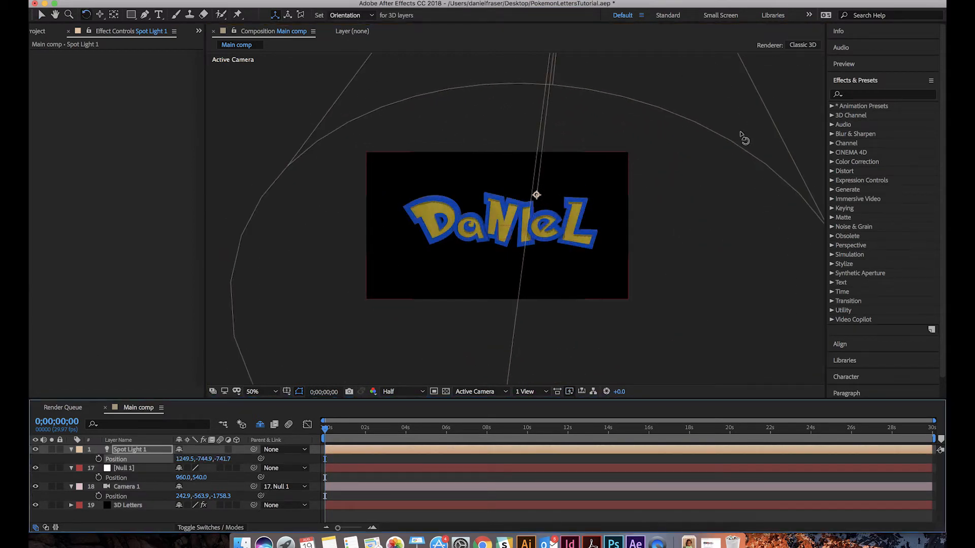
{"action": "scroll", "coordinate": [551, 257], "scroll_direction": "down", "scroll_amount": 1}
{"action": "scroll", "coordinate": [548, 263], "scroll_direction": "up", "scroll_amount": 3}
{"action": "scroll", "coordinate": [546, 263], "scroll_direction": "down", "scroll_amount": 1}
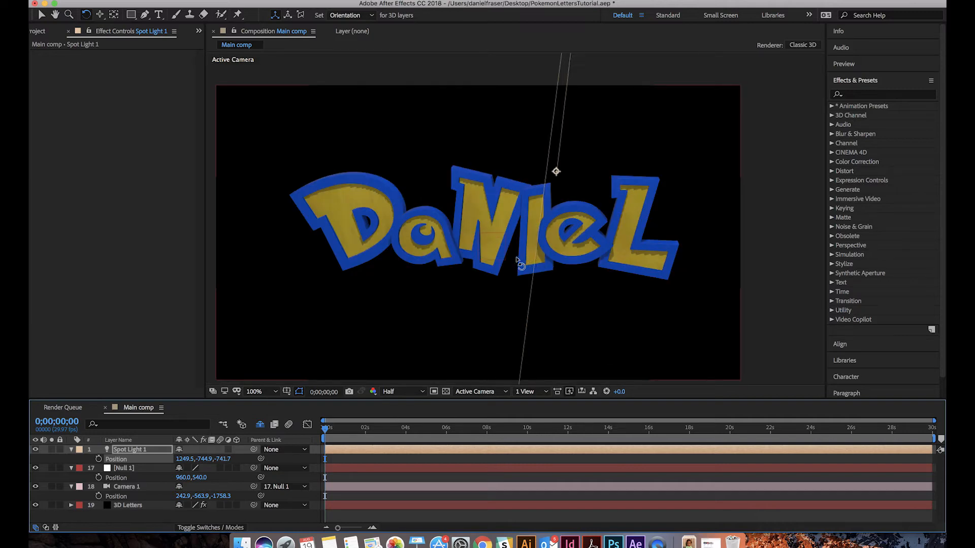
Raise the Map Size of the 3D Letters layer's shadow maps to 4096 and on to 8192
{"action": "left_click", "coordinate": [301, 252]}
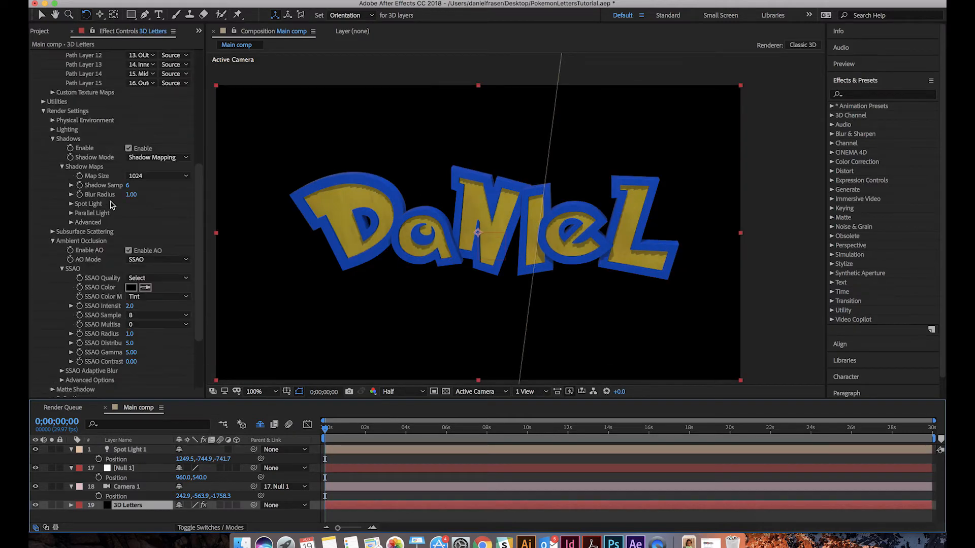
{"action": "scroll", "coordinate": [111, 205], "scroll_direction": "up", "scroll_amount": 2}
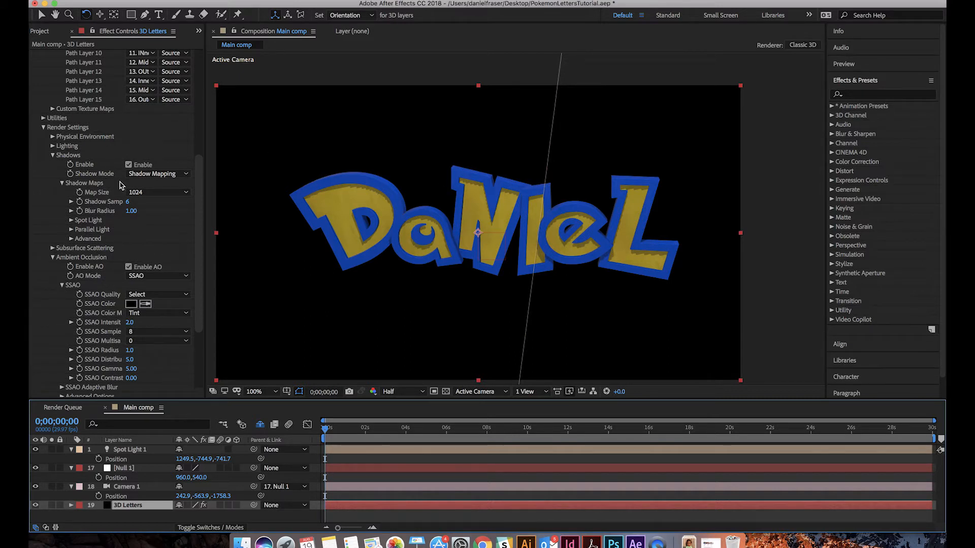
{"action": "left_click", "coordinate": [150, 193]}
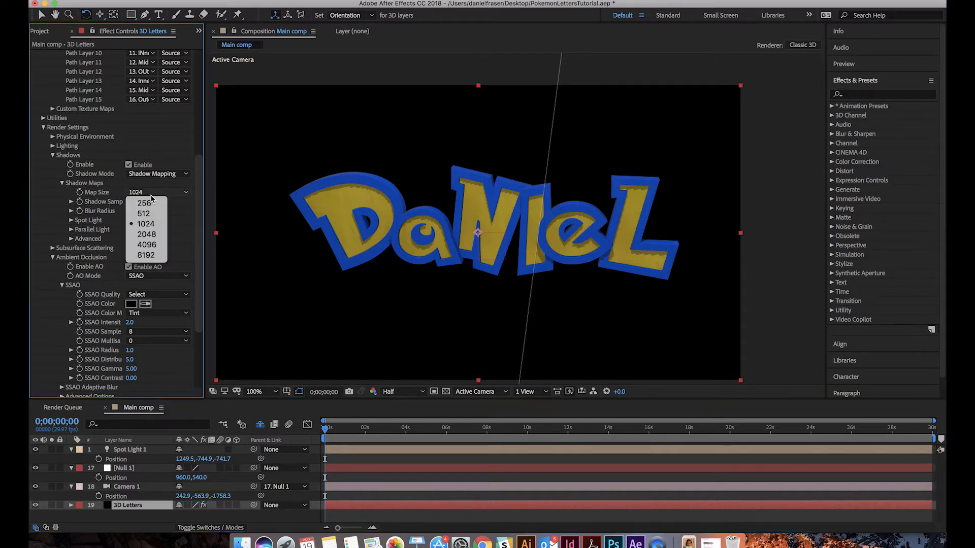
{"action": "left_click", "coordinate": [147, 245]}
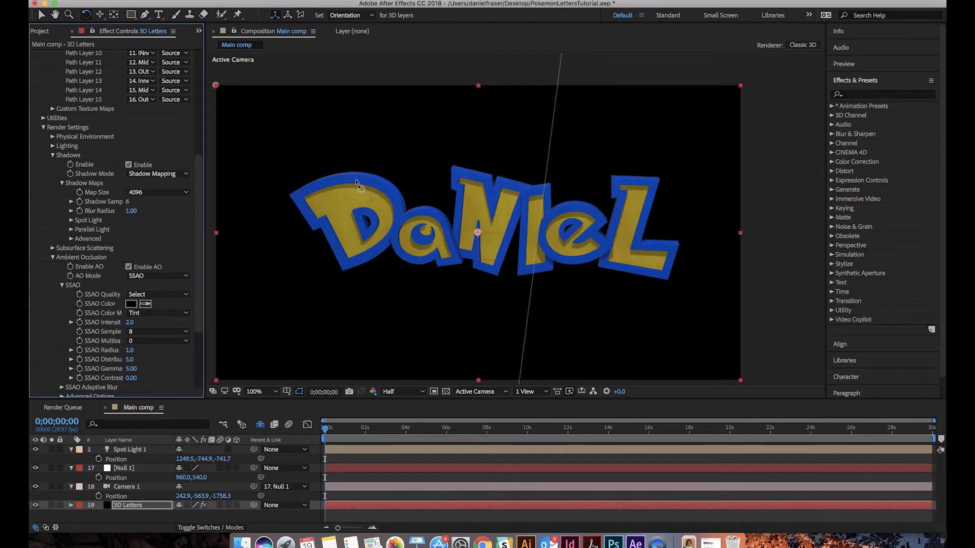
{"action": "left_click", "coordinate": [145, 191]}
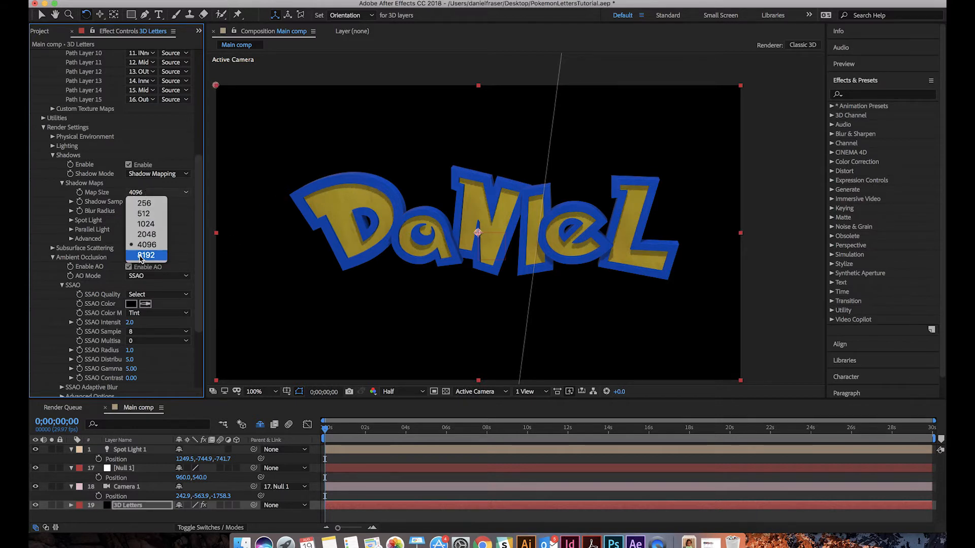
{"action": "left_click", "coordinate": [141, 256]}
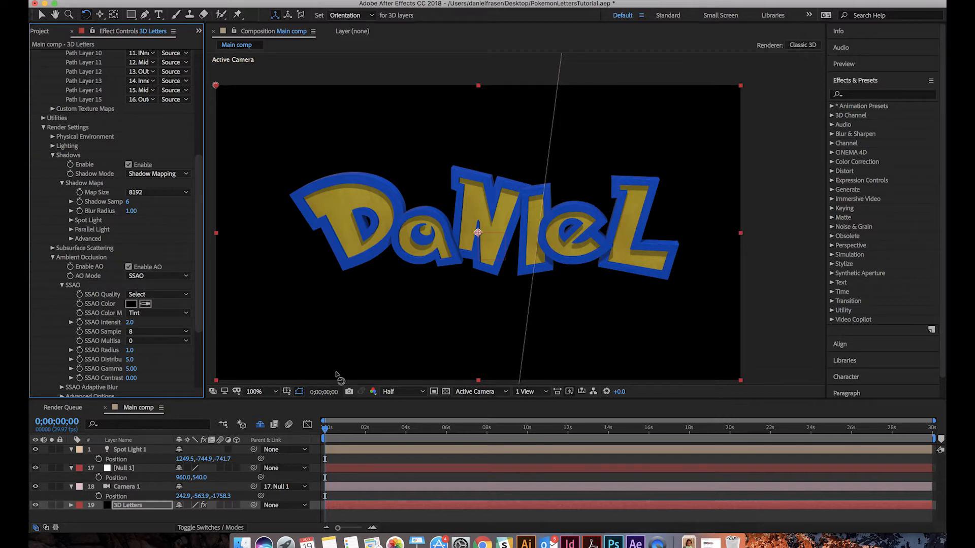
Set Spot Light 1's Y position to -269.9 and shift the camera to about 274, -564, -1754
{"action": "left_click", "coordinate": [132, 448]}
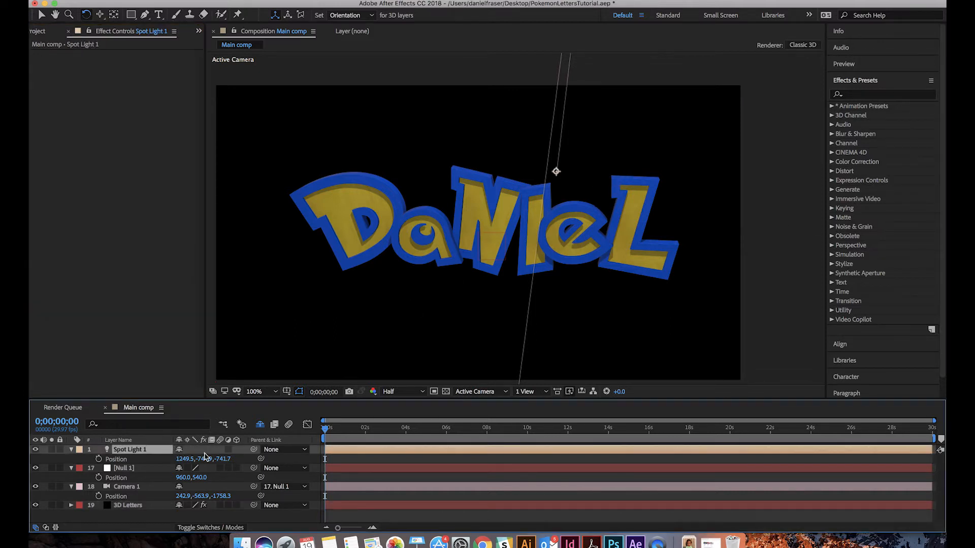
{"action": "left_click_drag", "start_coordinate": [207, 459], "coordinate": [432, 507]}
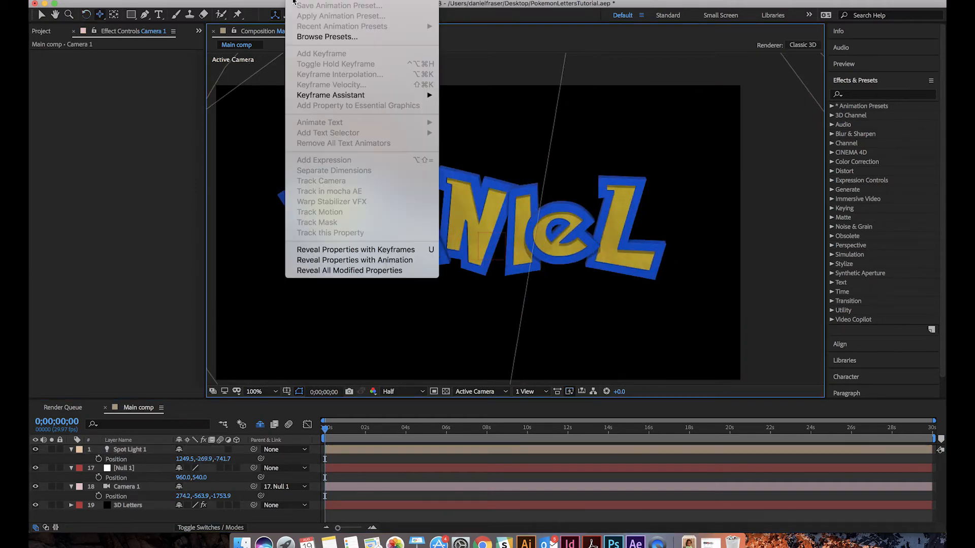
Hide the layer controls in the composition view and try orbiting the camera around the lettering
{"action": "mouse_move", "coordinate": [344, 1]}
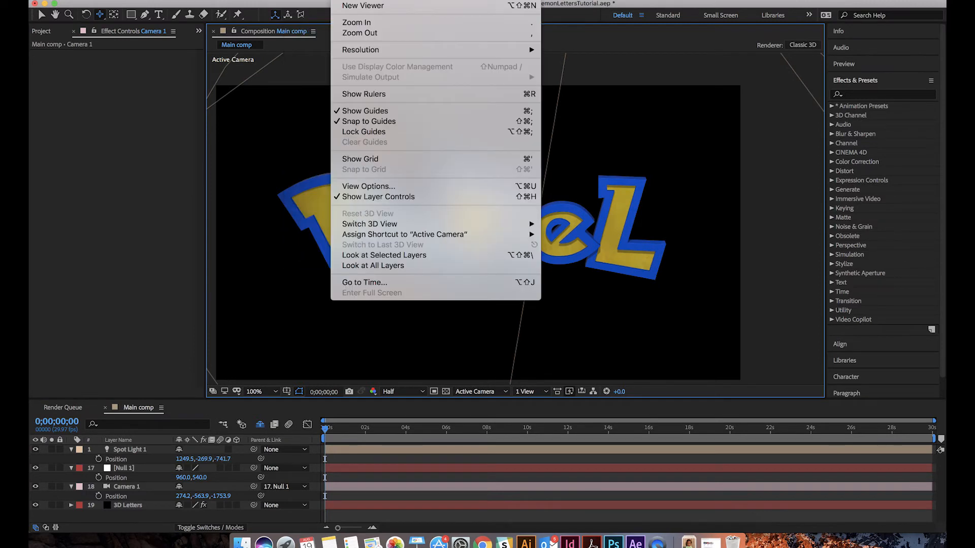
{"action": "left_click", "coordinate": [387, 198]}
{"action": "key", "text": "c"}
{"action": "left_click_drag", "start_coordinate": [459, 228], "coordinate": [500, 228]}
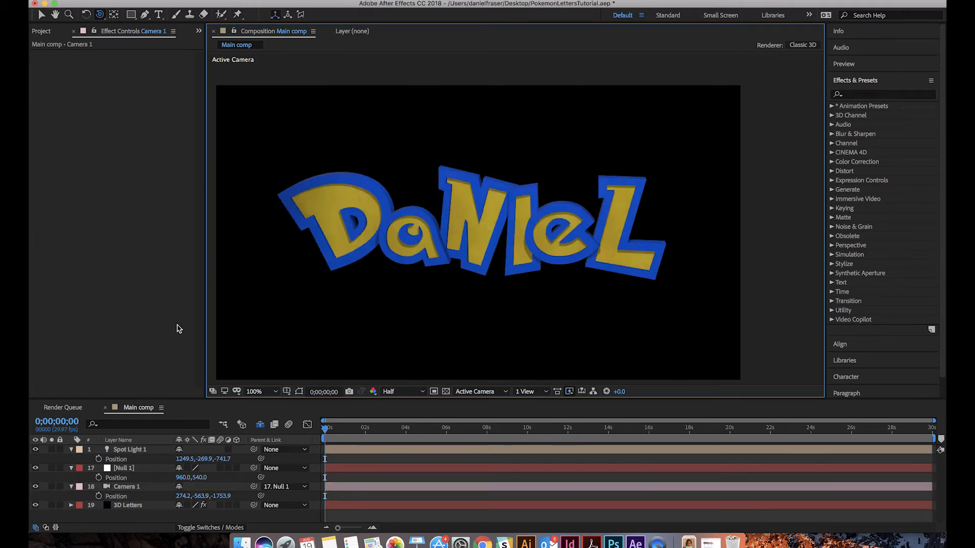
Rotate the 3D Letters layer's physical environment around Y to 2x+168° in Element's render settings
{"action": "left_click", "coordinate": [143, 505]}
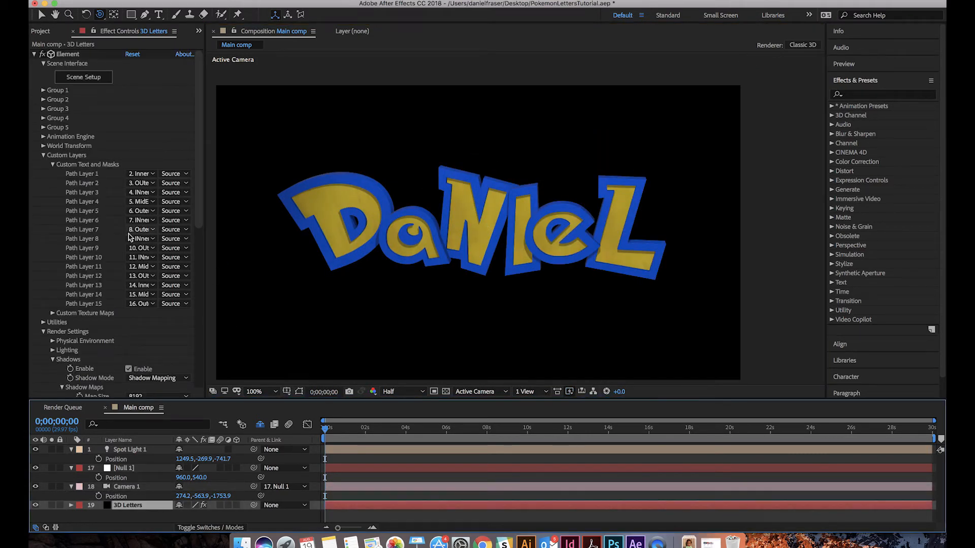
{"action": "scroll", "coordinate": [129, 259], "scroll_direction": "down", "scroll_amount": 3}
{"action": "scroll", "coordinate": [127, 267], "scroll_direction": "down", "scroll_amount": 10}
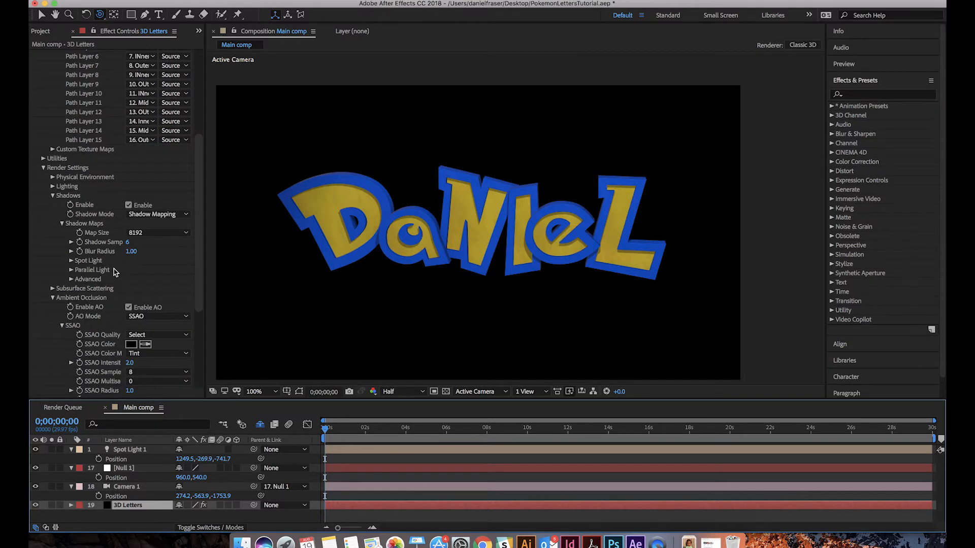
{"action": "scroll", "coordinate": [118, 274], "scroll_direction": "down", "scroll_amount": 3}
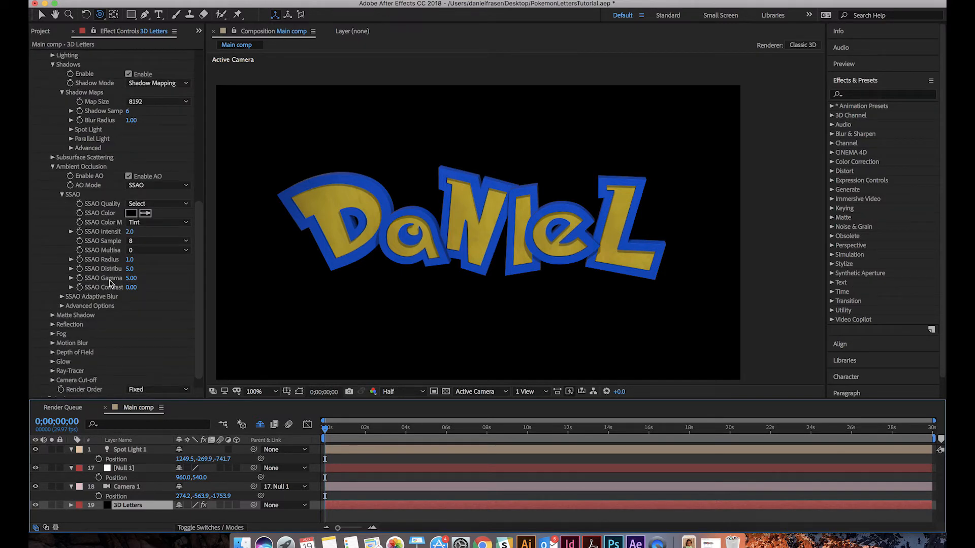
{"action": "left_click", "coordinate": [53, 324]}
{"action": "scroll", "coordinate": [56, 323], "scroll_direction": "up", "scroll_amount": 5}
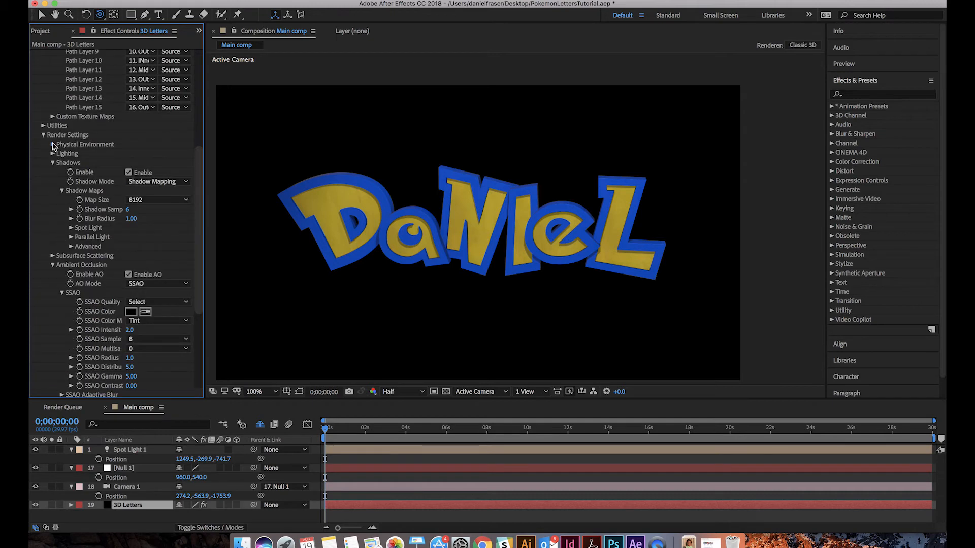
{"action": "left_click", "coordinate": [53, 146]}
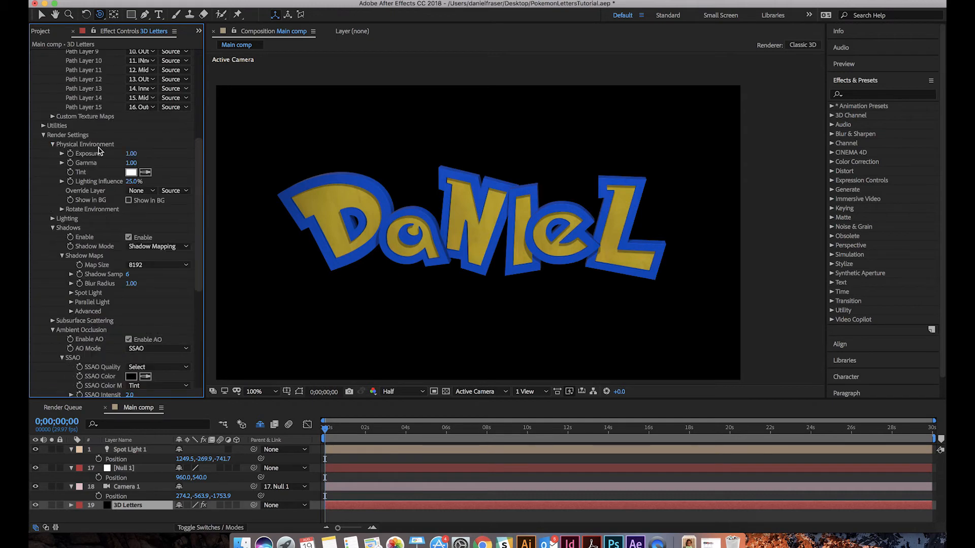
{"action": "left_click", "coordinate": [61, 210]}
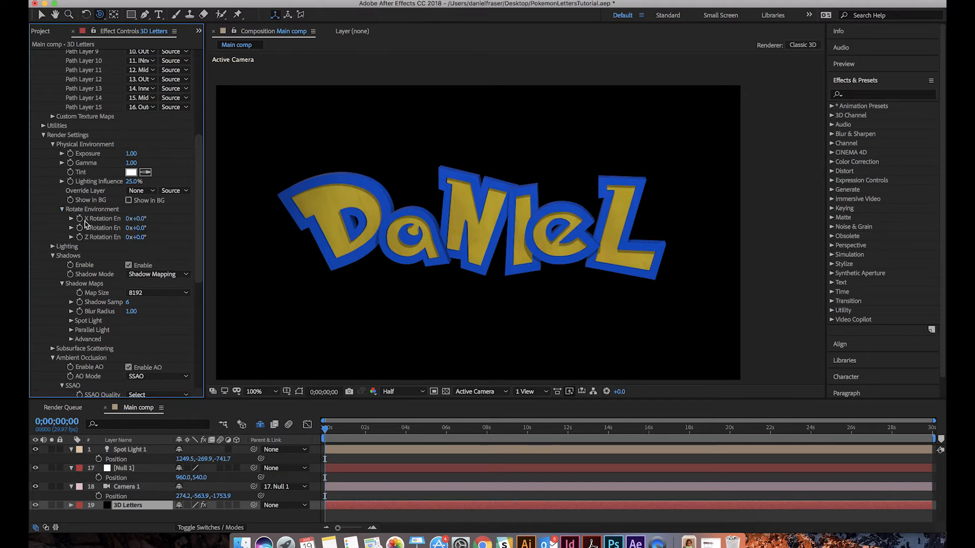
{"action": "left_click_drag", "start_coordinate": [141, 230], "coordinate": [30, 228]}
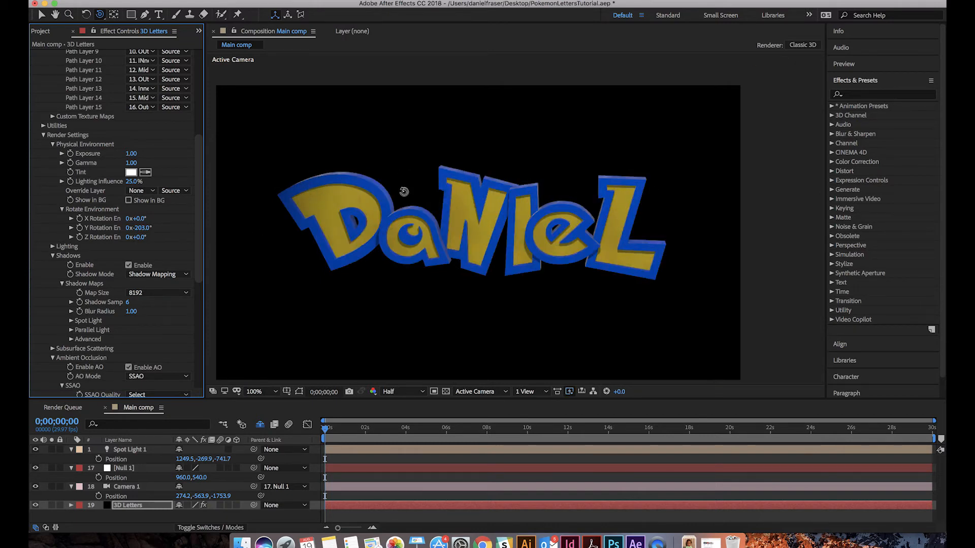
{"action": "left_click_drag", "start_coordinate": [137, 228], "coordinate": [882, 297]}
{"action": "left_click", "coordinate": [235, 0]}
{"action": "mouse_move", "coordinate": [244, 7]}
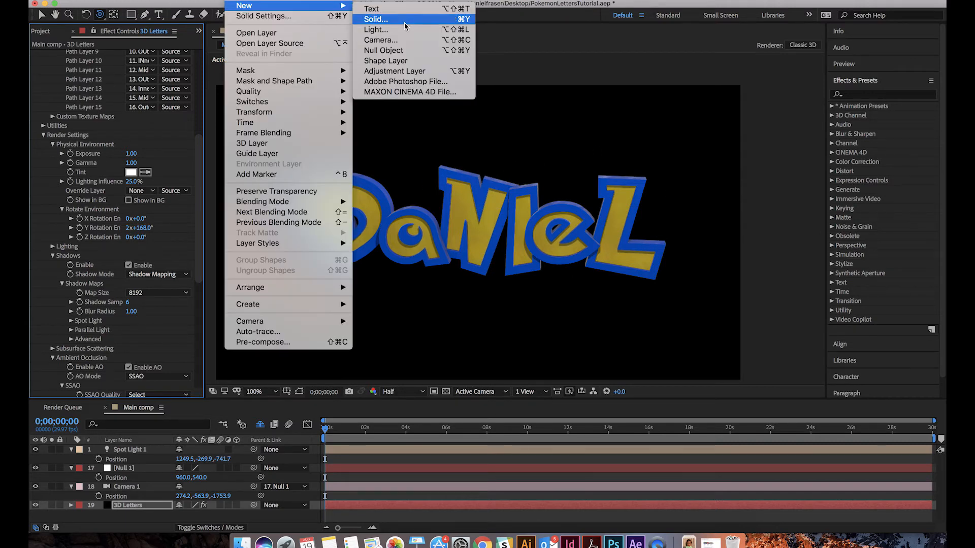
{"action": "left_click", "coordinate": [405, 21]}
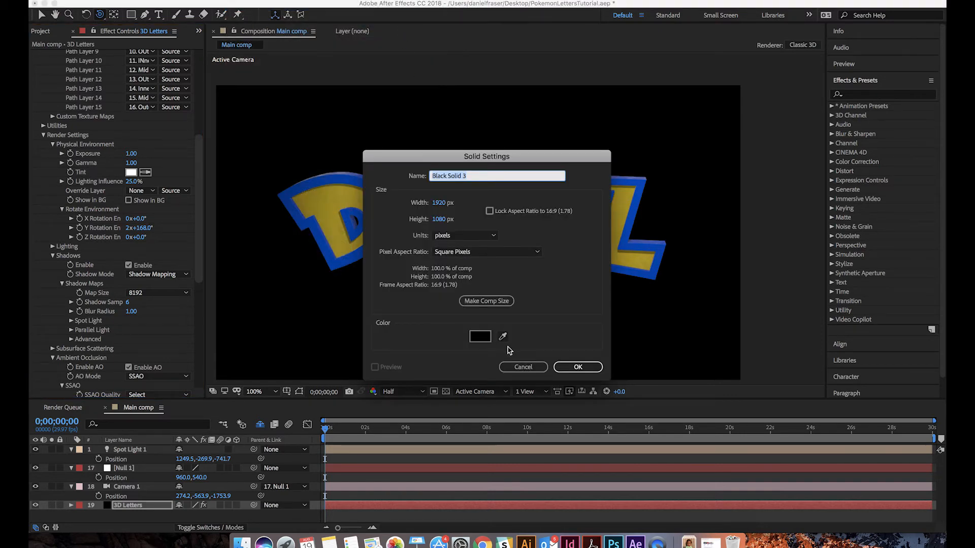
{"action": "left_click", "coordinate": [523, 366]}
Add a Point light to the composition with shadow casting turned off
{"action": "left_click", "coordinate": [236, 1]}
{"action": "mouse_move", "coordinate": [244, 6]}
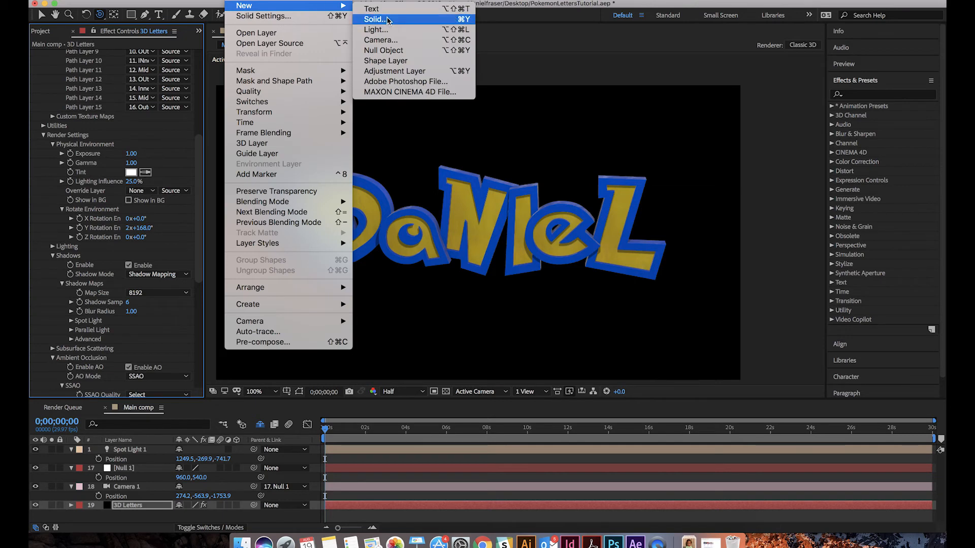
{"action": "left_click", "coordinate": [392, 32]}
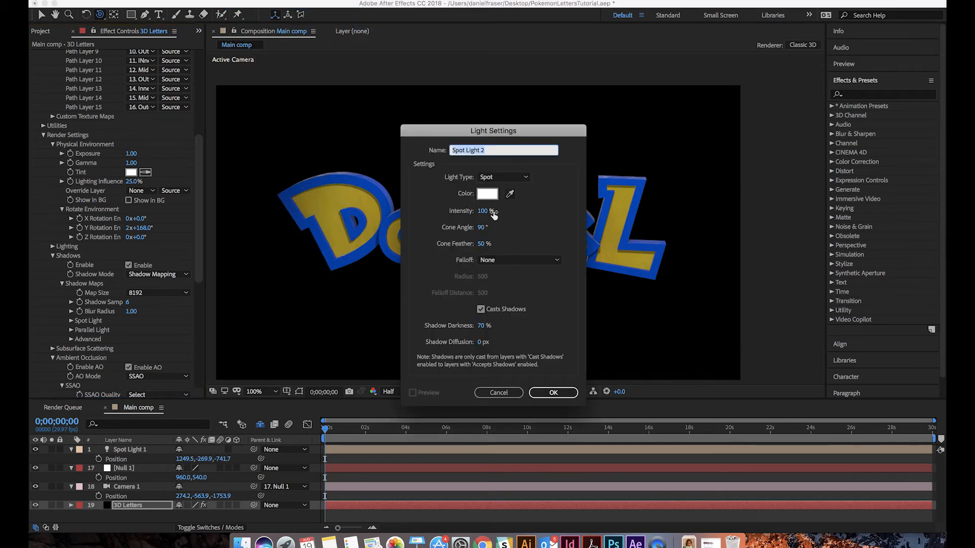
{"action": "left_click", "coordinate": [489, 178]}
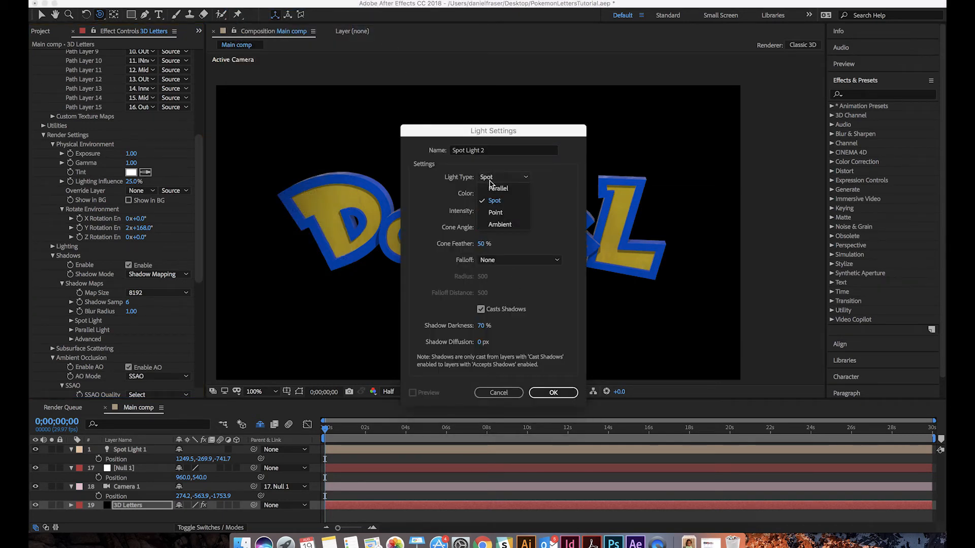
{"action": "left_click", "coordinate": [494, 212]}
{"action": "left_click", "coordinate": [480, 310]}
{"action": "left_click", "coordinate": [551, 392]}
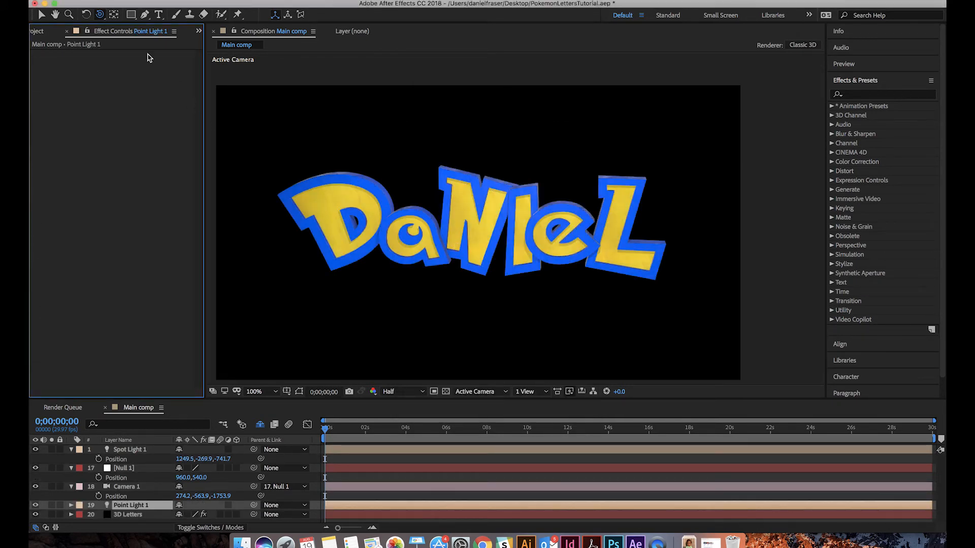
Place Point Light 1 directly below Spot Light 1 in the layer stack and set its intensity to -5%
{"action": "left_click_drag", "start_coordinate": [130, 508], "coordinate": [150, 461]}
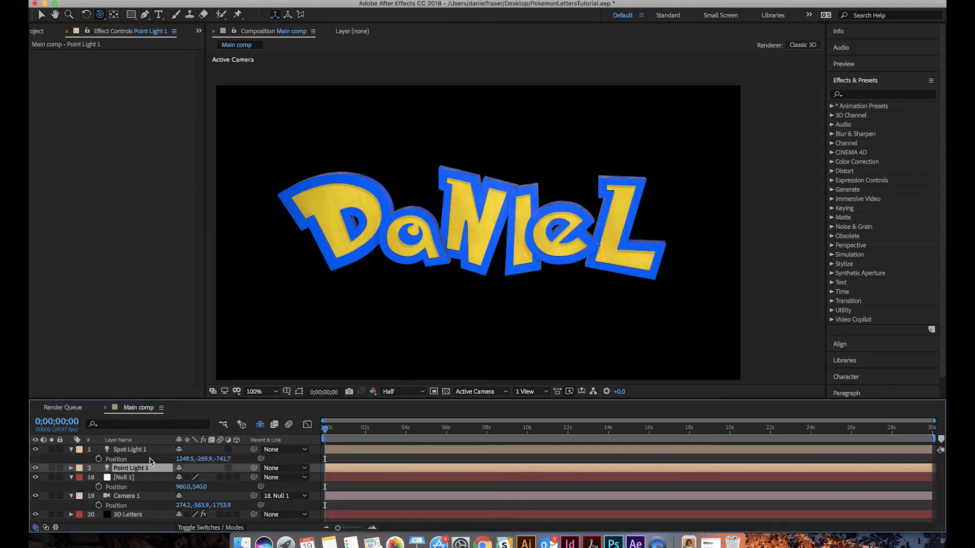
{"action": "left_click", "coordinate": [72, 468]}
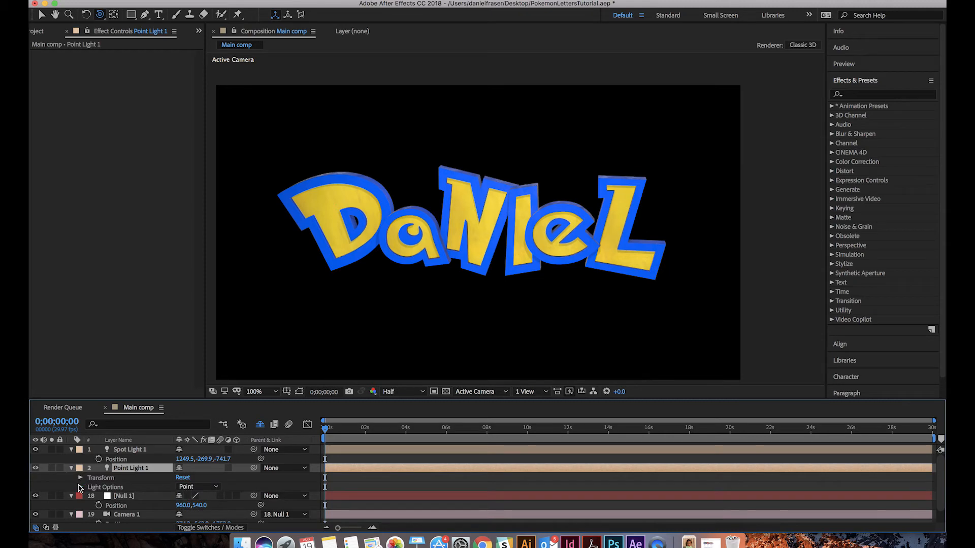
{"action": "left_click", "coordinate": [80, 487]}
{"action": "left_click_drag", "start_coordinate": [192, 460], "coordinate": [132, 476]}
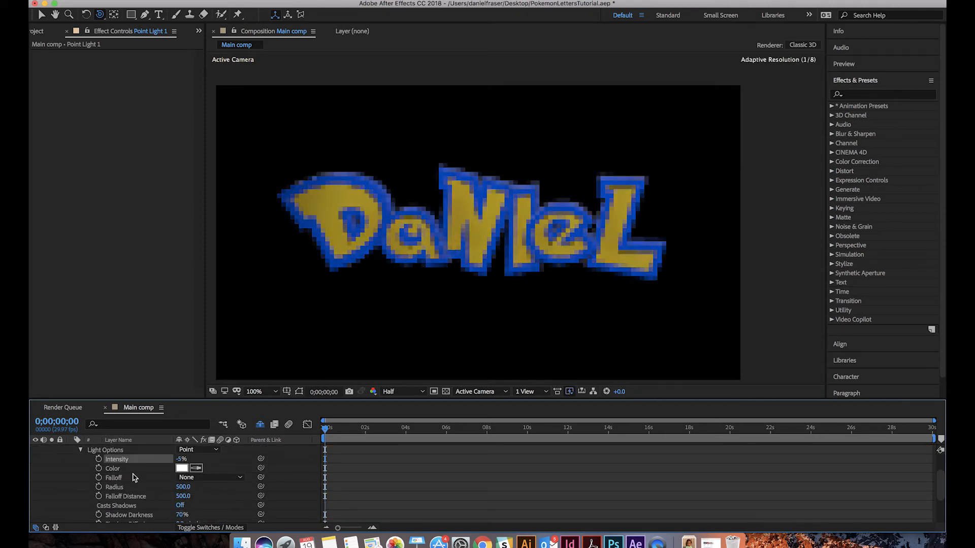
Show the layer controls in the composition view and move Point Light 1 to about 1040, 260, -846.7
{"action": "left_click", "coordinate": [342, 1]}
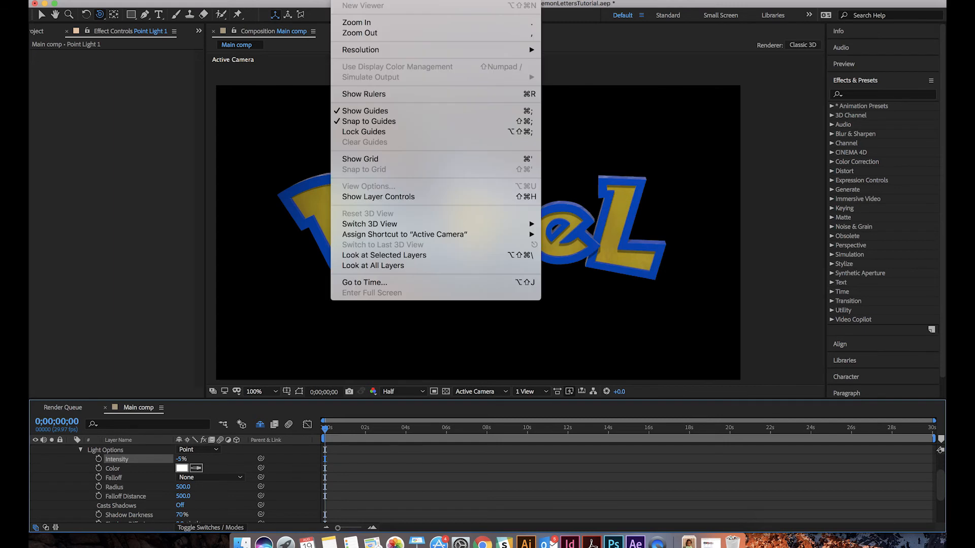
{"action": "left_click", "coordinate": [367, 197]}
{"action": "key", "text": "v"}
{"action": "left_click_drag", "start_coordinate": [452, 312], "coordinate": [446, 256]}
{"action": "scroll", "coordinate": [174, 497], "scroll_direction": "down", "scroll_amount": 2}
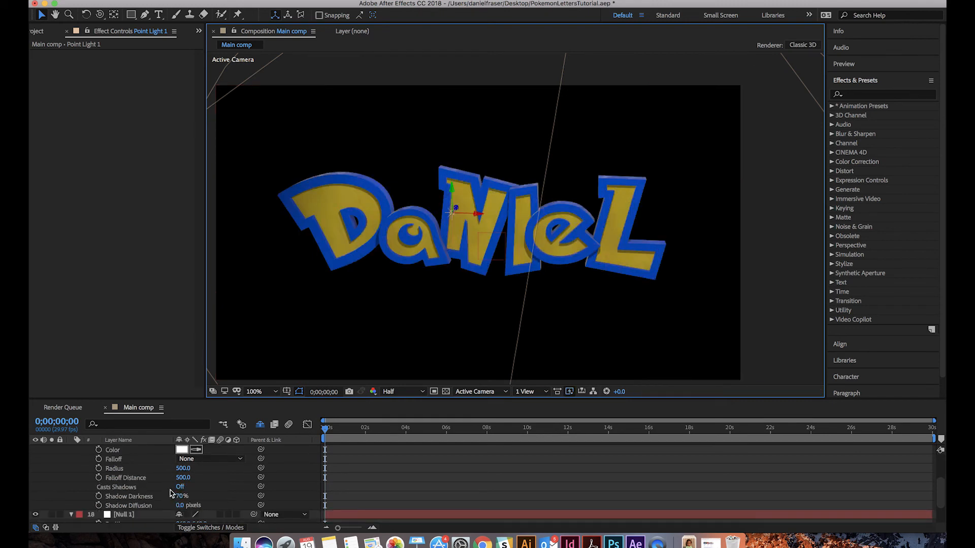
{"action": "key", "text": "p"}
{"action": "left_click_drag", "start_coordinate": [221, 471], "coordinate": [167, 488]}
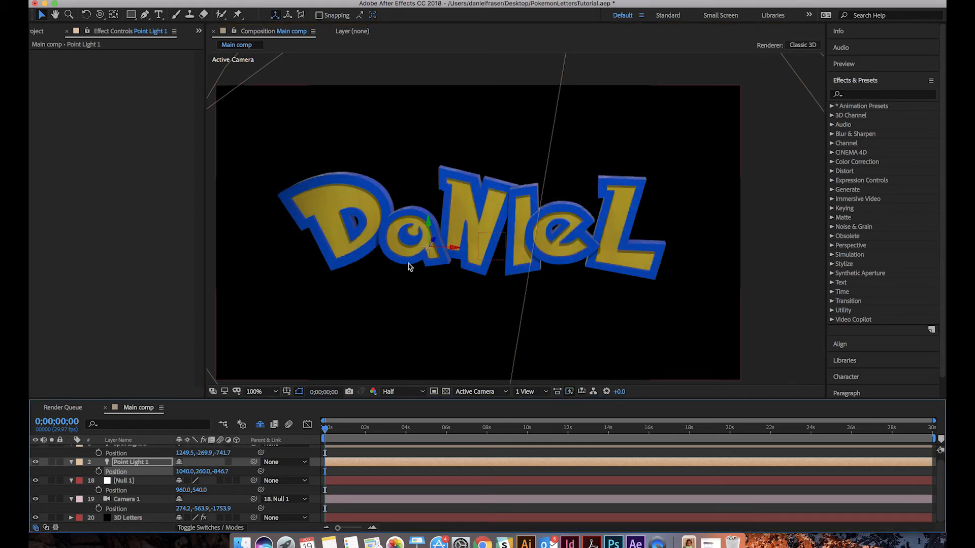
Undo the accidental shift of the 3D Letters layer and reposition Point Light 1 at about 937, 240, -899.7
{"action": "left_click_drag", "start_coordinate": [453, 248], "coordinate": [414, 250]}
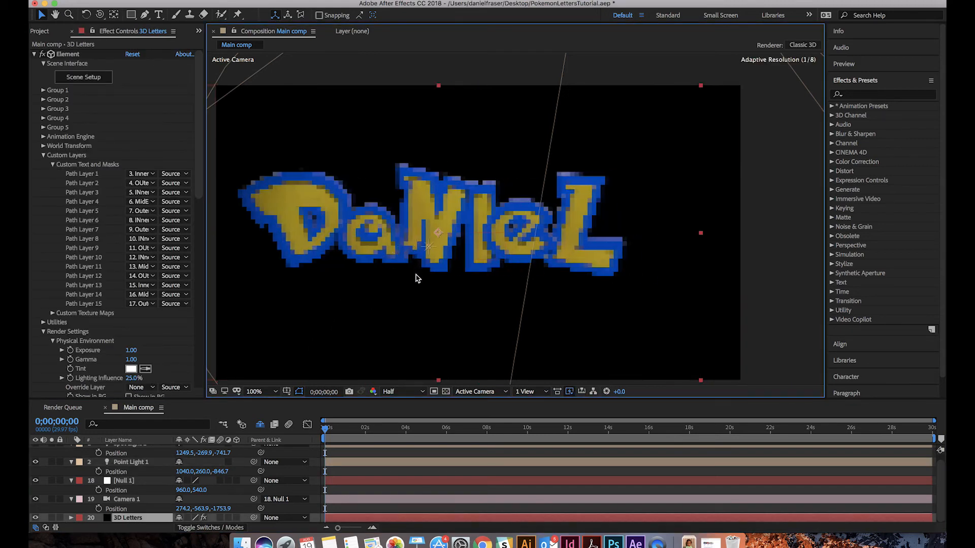
{"action": "key", "text": "super+z"}
{"action": "left_click", "coordinate": [124, 463]}
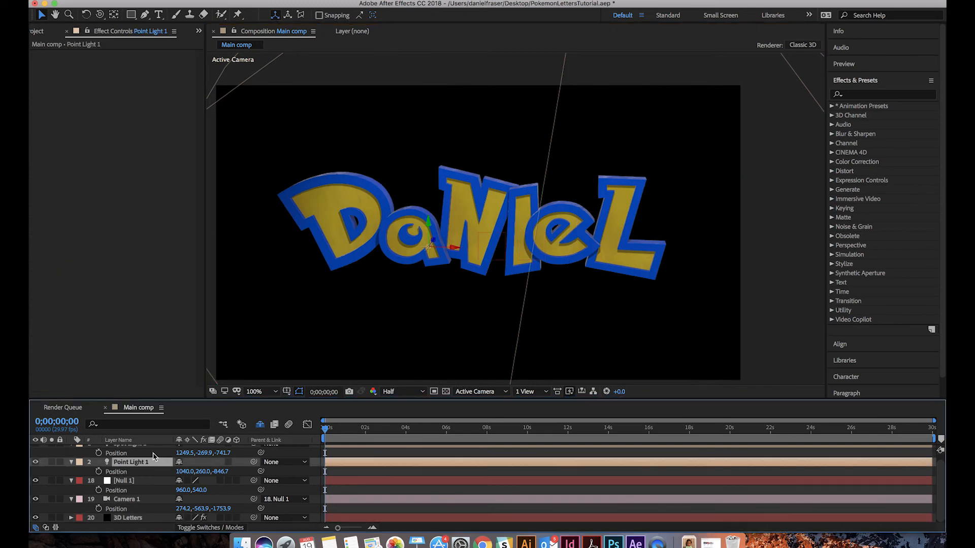
{"action": "left_click_drag", "start_coordinate": [183, 472], "coordinate": [108, 469]}
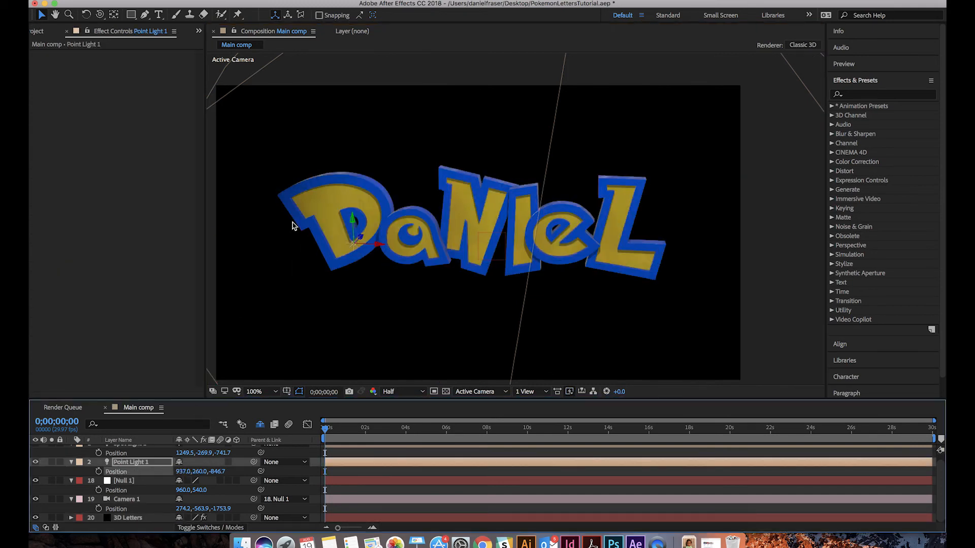
{"action": "mouse_move", "coordinate": [350, 224]}
{"action": "left_mouse_down"}
{"action": "mouse_move", "coordinate": [351, 215]}
{"action": "mouse_move", "coordinate": [354, 222]}
{"action": "left_mouse_up"}
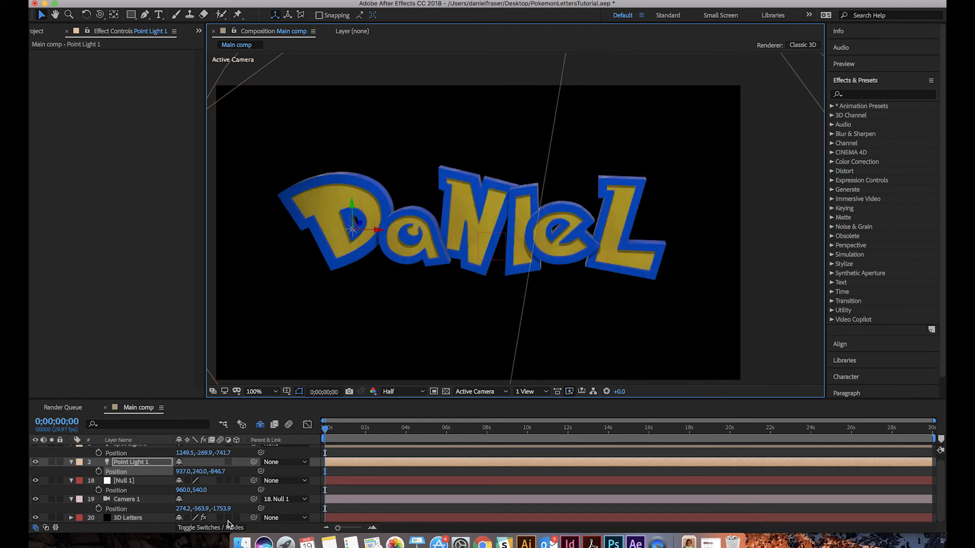
{"action": "left_click", "coordinate": [207, 473]}
{"action": "left_click_drag", "start_coordinate": [208, 474], "coordinate": [193, 482]}
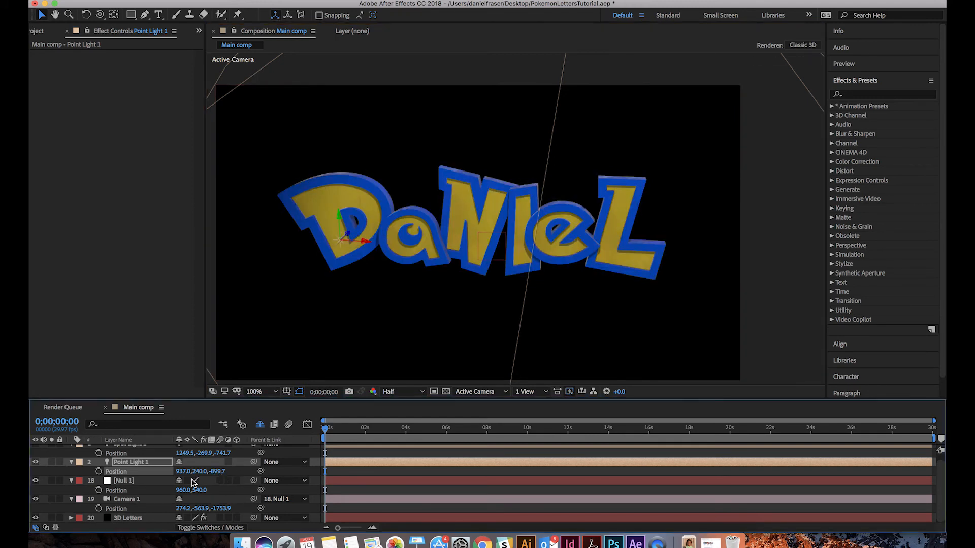
Raise Point Light 1's intensity to about 6% in its light options
{"action": "left_click", "coordinate": [75, 456]}
{"action": "left_click", "coordinate": [72, 462]}
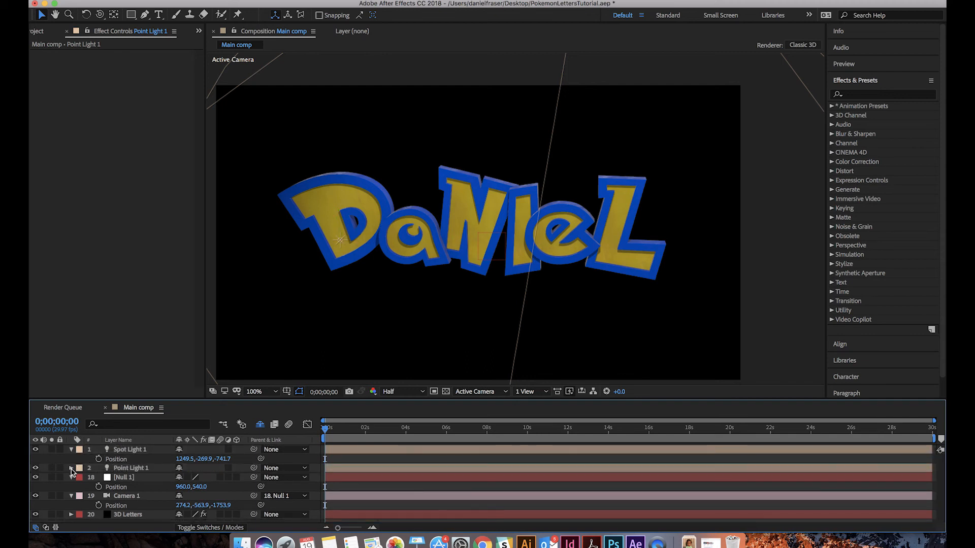
{"action": "left_click", "coordinate": [71, 469]}
{"action": "left_click", "coordinate": [80, 497]}
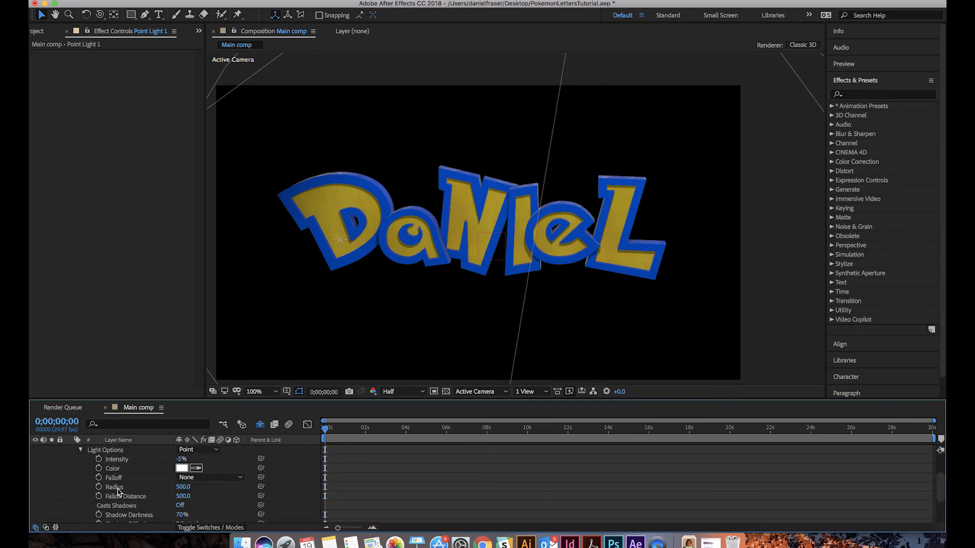
{"action": "left_click_drag", "start_coordinate": [181, 459], "coordinate": [189, 459]}
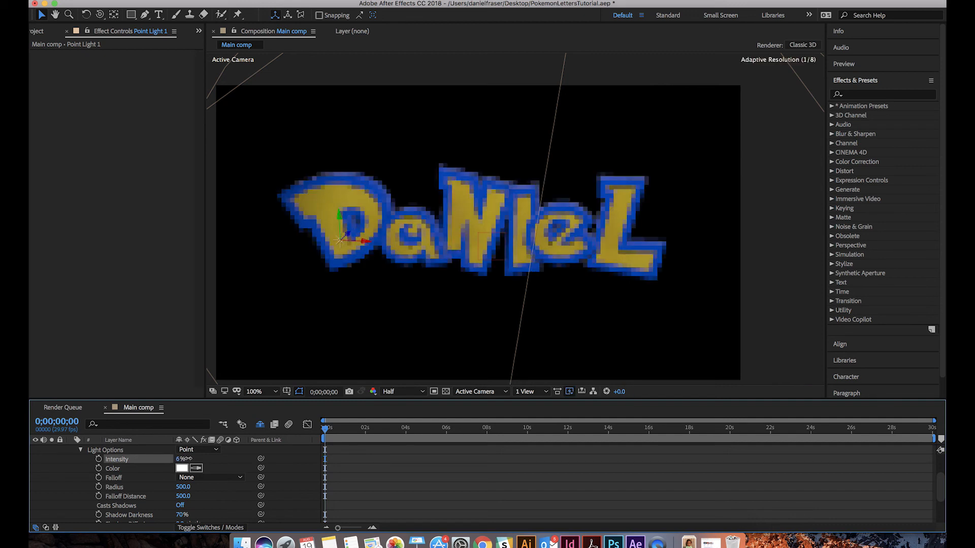